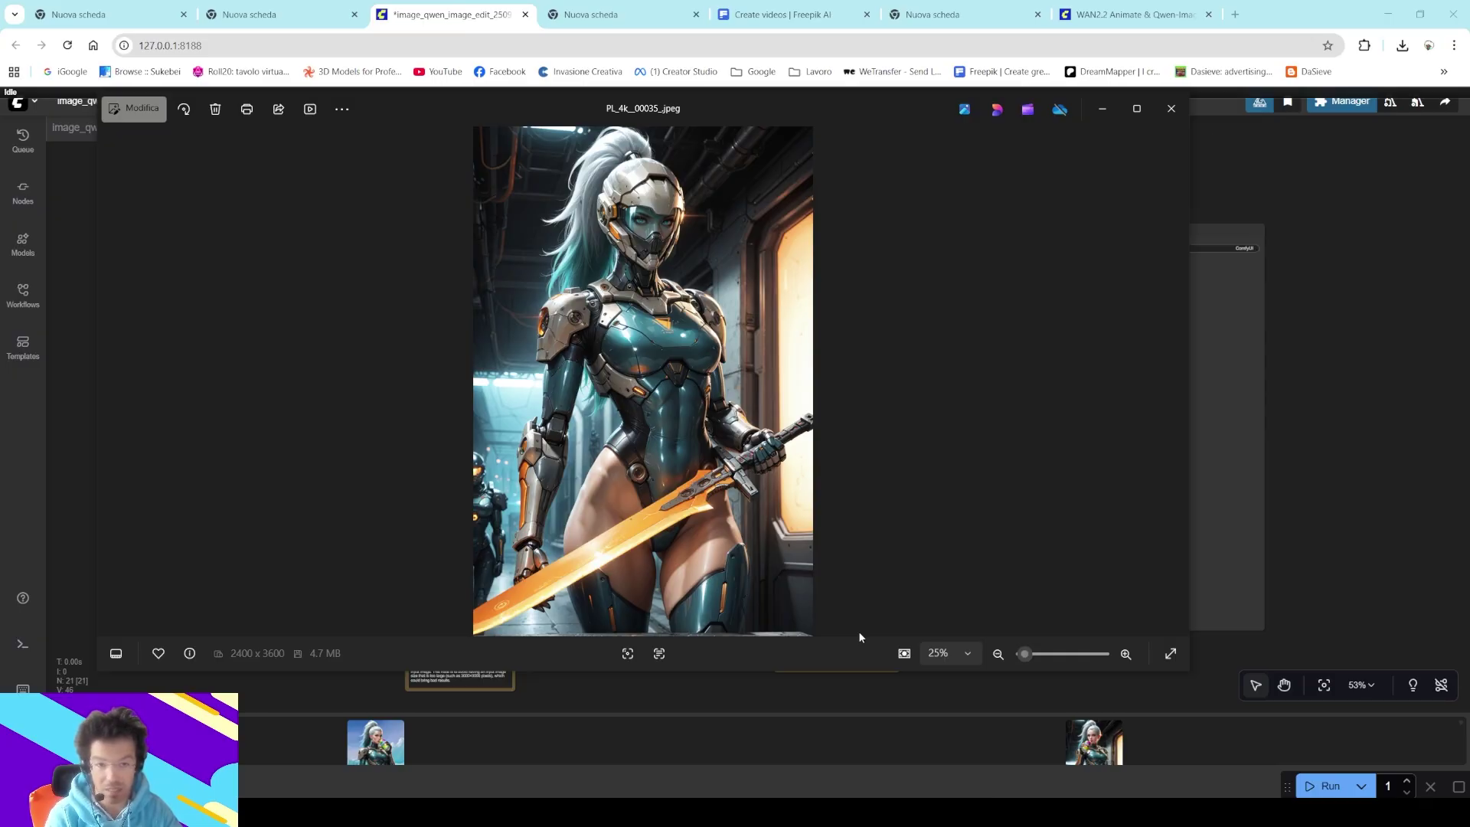
- Switch to the ComfyUI Blog post on WAN2.2 Animate and Qwen-Image-Edit 2509 and review its date, highlights, examples and Getting Started section
{"action": "left_click", "coordinate": [1133, 14]}
{"action": "scroll", "coordinate": [723, 307], "scroll_direction": "up", "scroll_amount": 5}
{"action": "scroll", "coordinate": [723, 306], "scroll_direction": "up", "scroll_amount": 10}
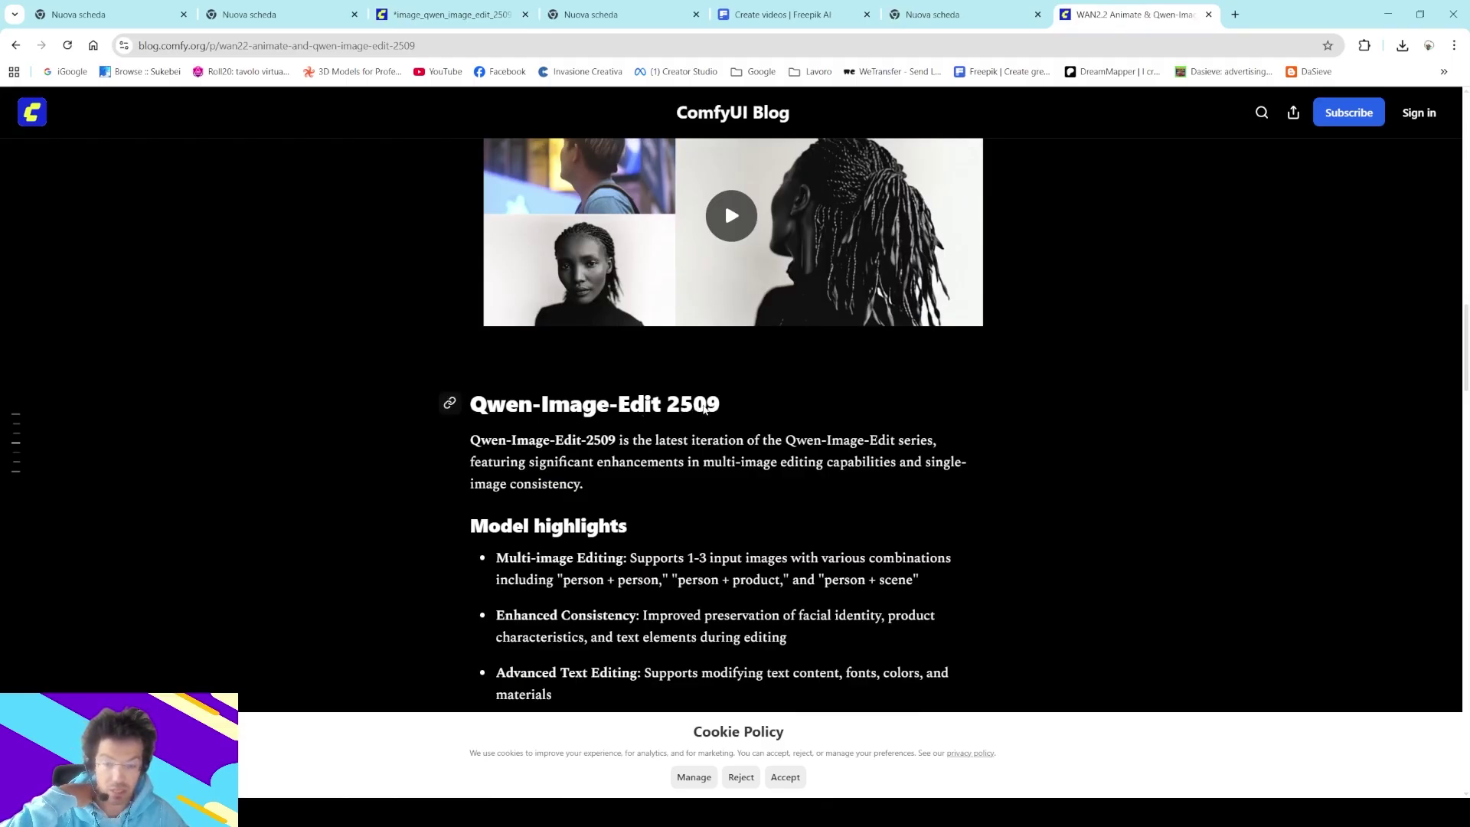
{"action": "scroll", "coordinate": [704, 407], "scroll_direction": "up", "scroll_amount": 8}
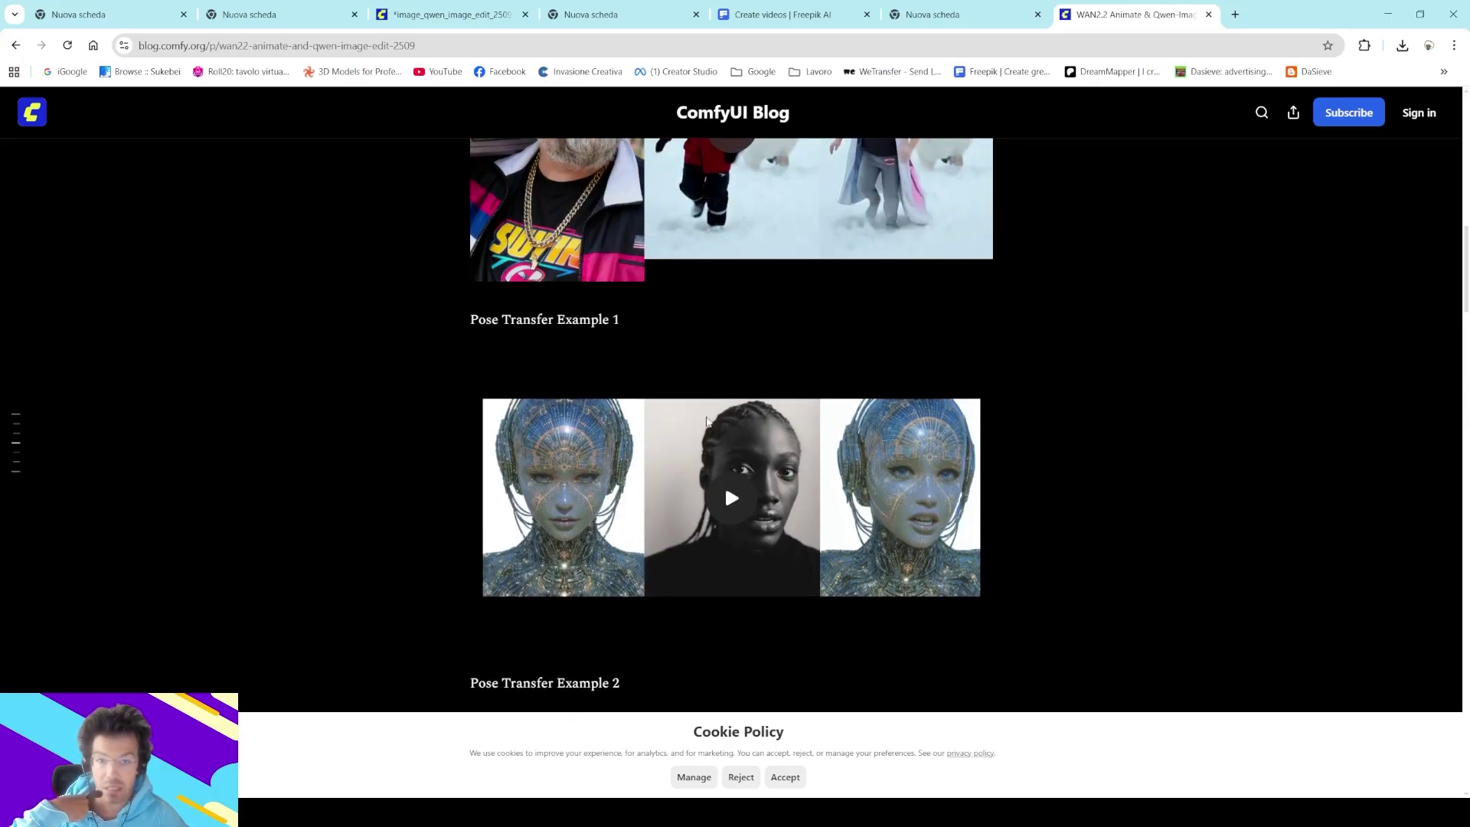
{"action": "scroll", "coordinate": [709, 421], "scroll_direction": "down", "scroll_amount": 5}
{"action": "scroll", "coordinate": [709, 421], "scroll_direction": "up", "scroll_amount": 15}
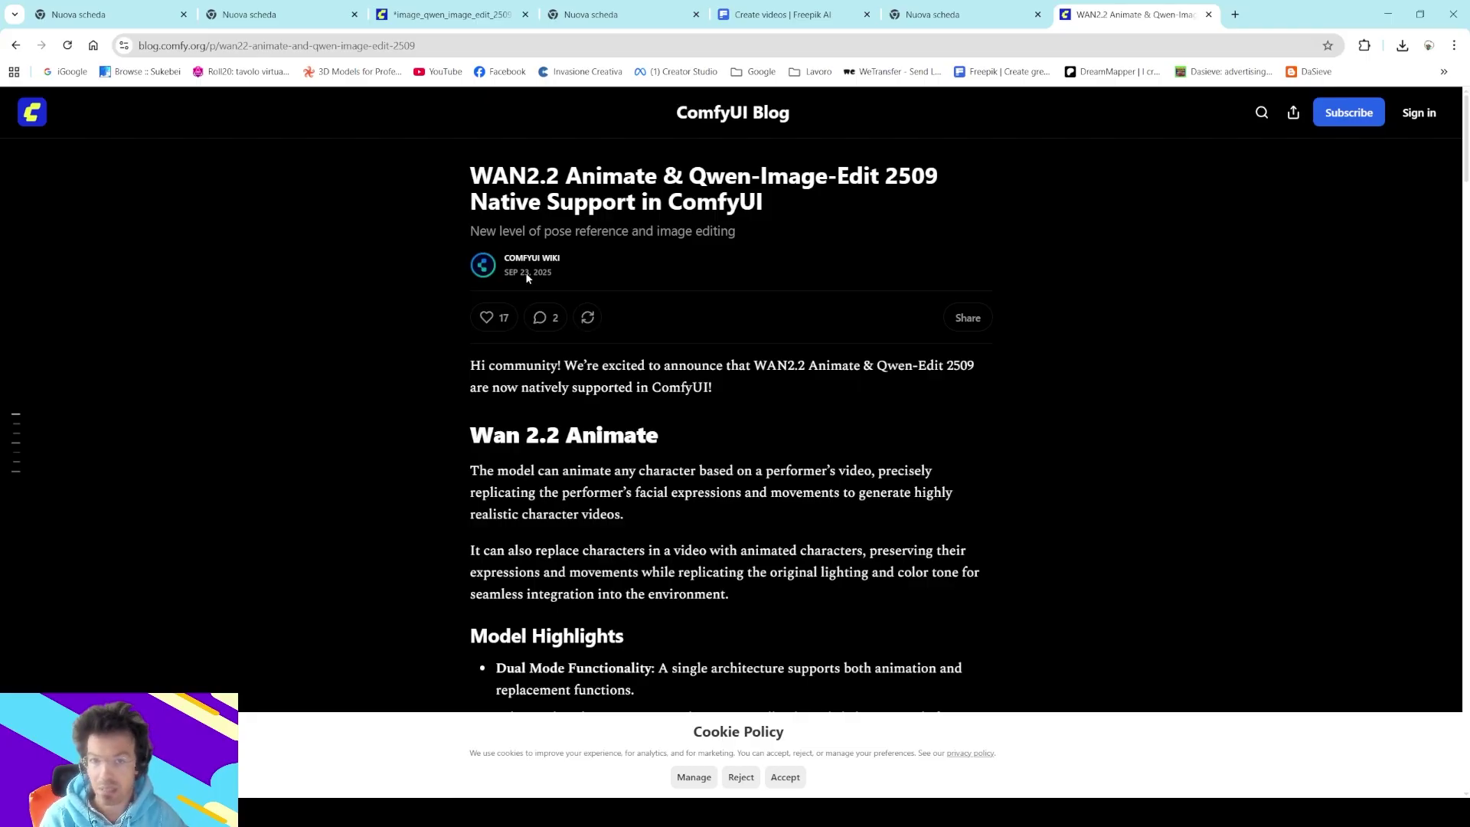
{"action": "scroll", "coordinate": [720, 491], "scroll_direction": "down", "scroll_amount": 13}
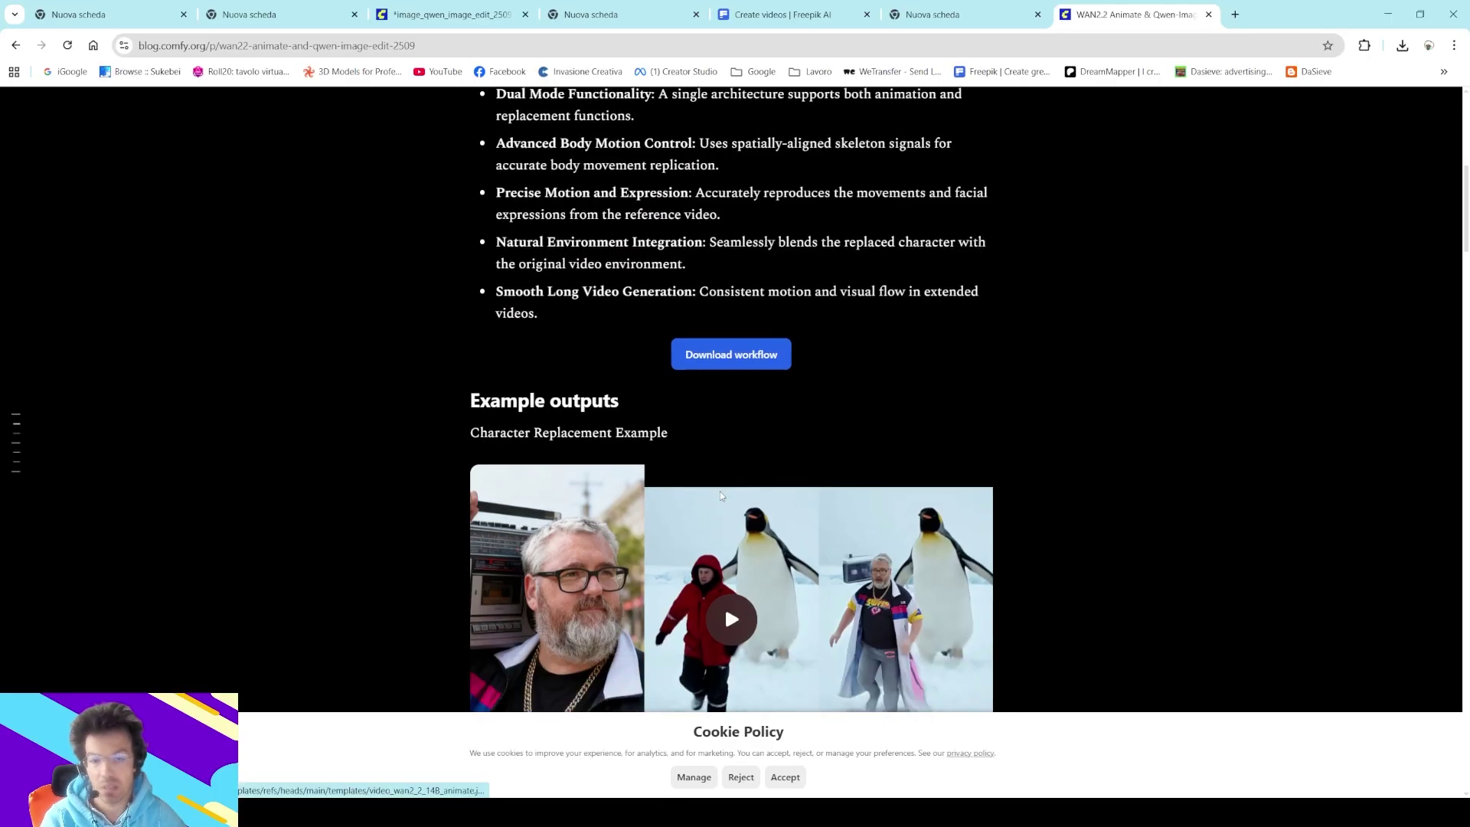
{"action": "scroll", "coordinate": [747, 490], "scroll_direction": "down", "scroll_amount": 10}
{"action": "scroll", "coordinate": [752, 485], "scroll_direction": "down", "scroll_amount": 6}
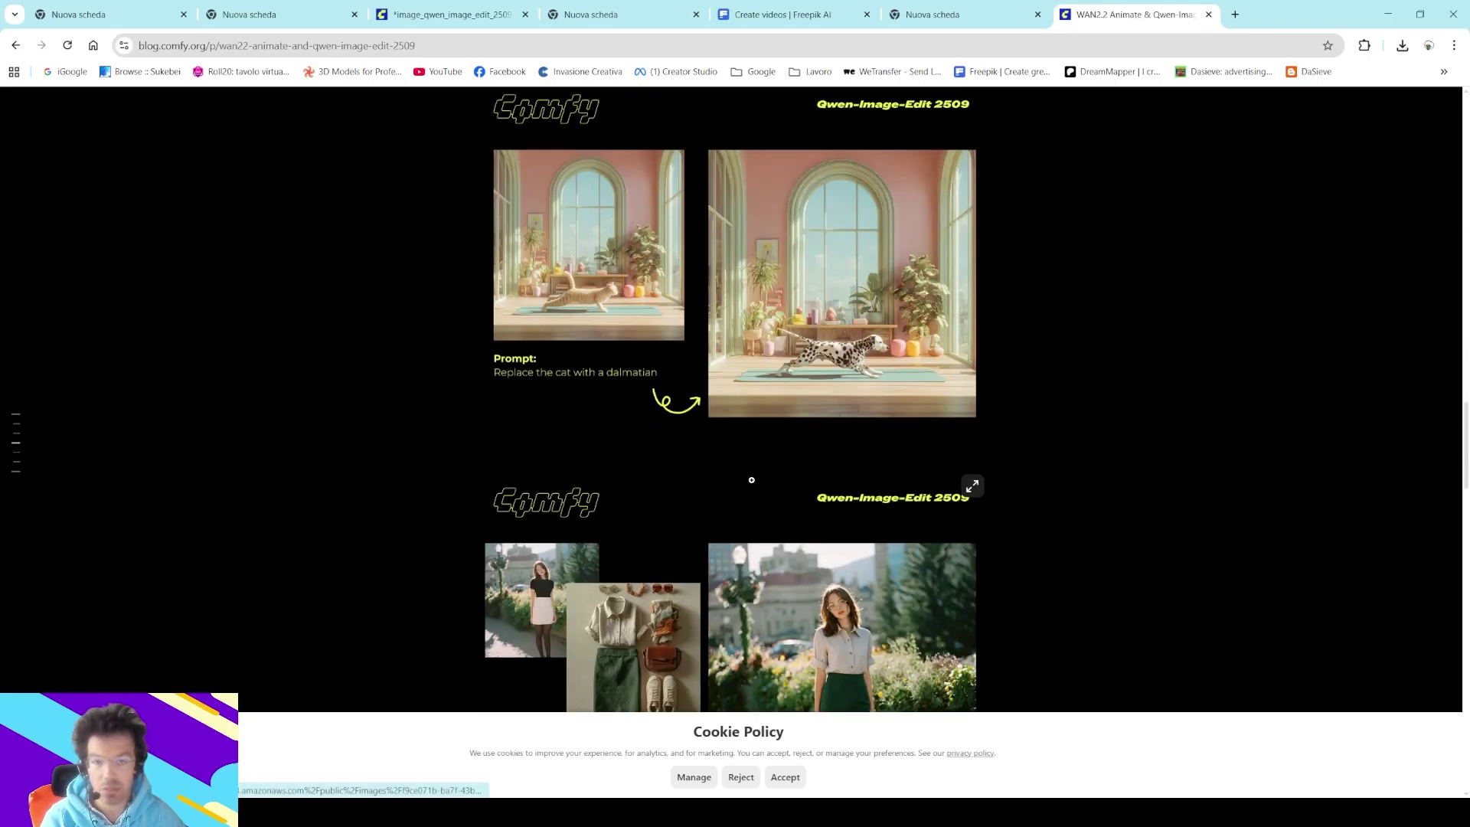
{"action": "scroll", "coordinate": [757, 473], "scroll_direction": "down", "scroll_amount": 5}
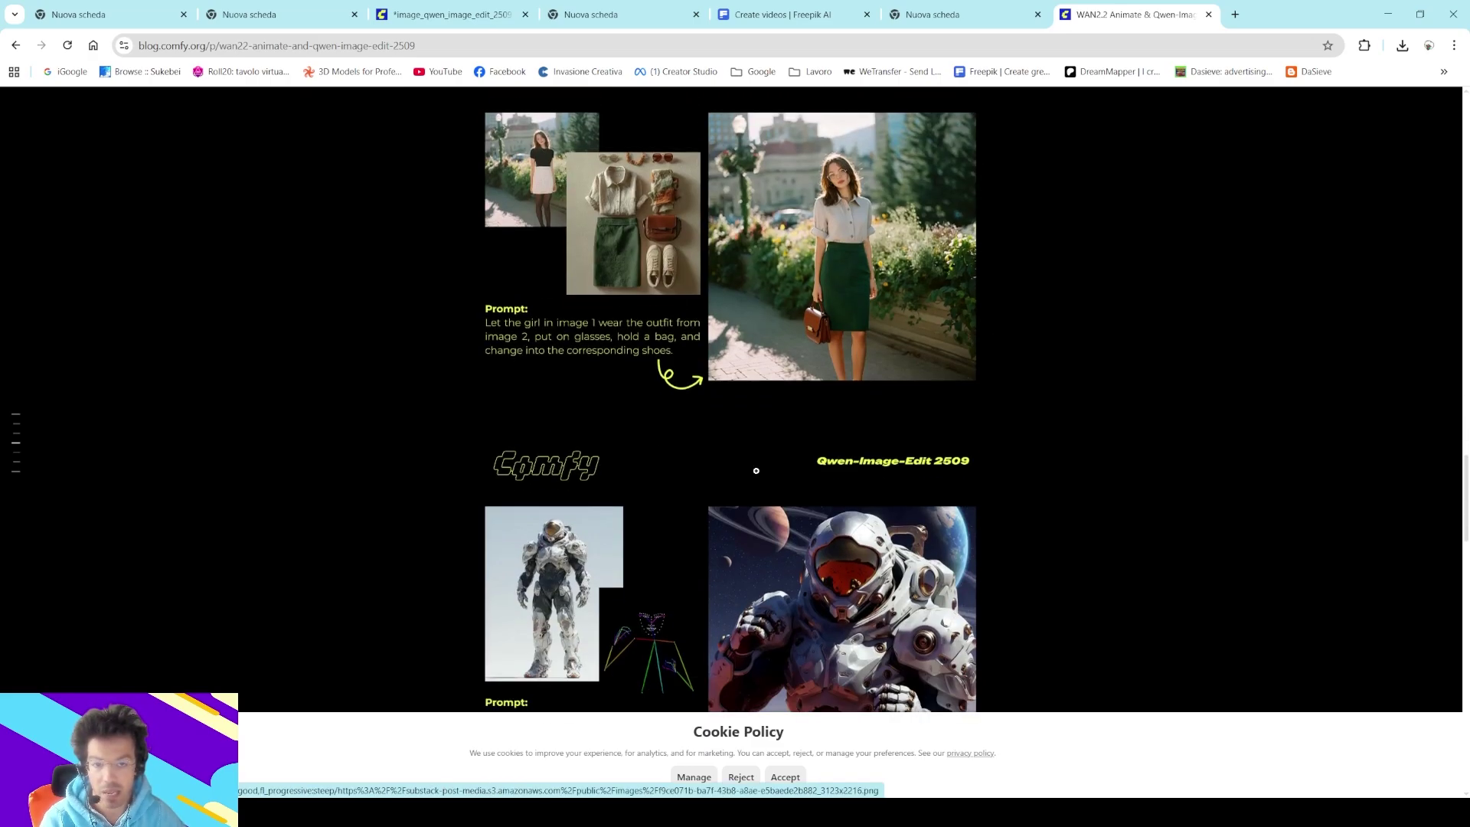
{"action": "scroll", "coordinate": [752, 477], "scroll_direction": "down", "scroll_amount": 10}
{"action": "scroll", "coordinate": [752, 474], "scroll_direction": "up", "scroll_amount": 15}
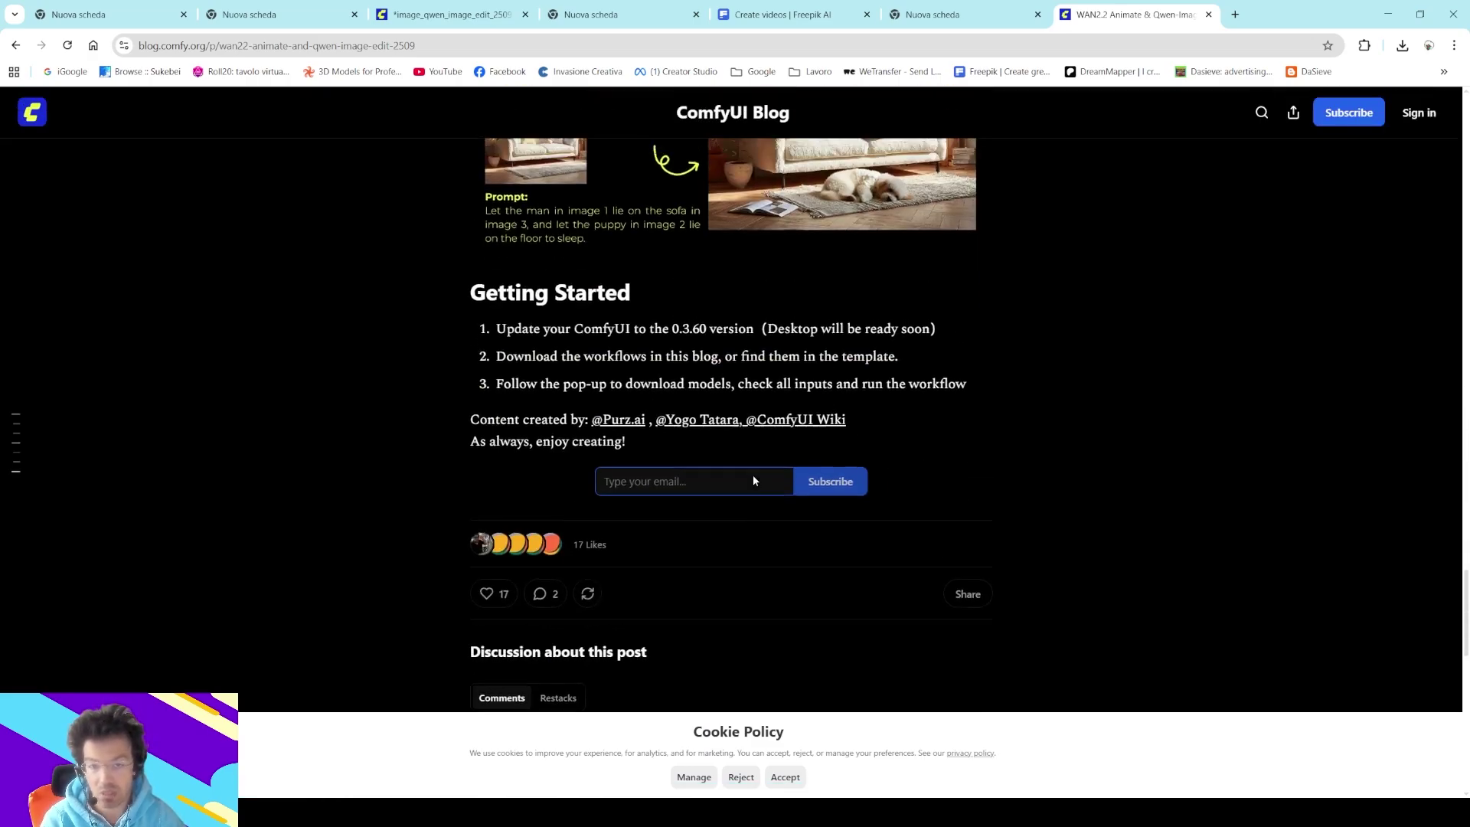
{"action": "scroll", "coordinate": [754, 474], "scroll_direction": "up", "scroll_amount": 5}
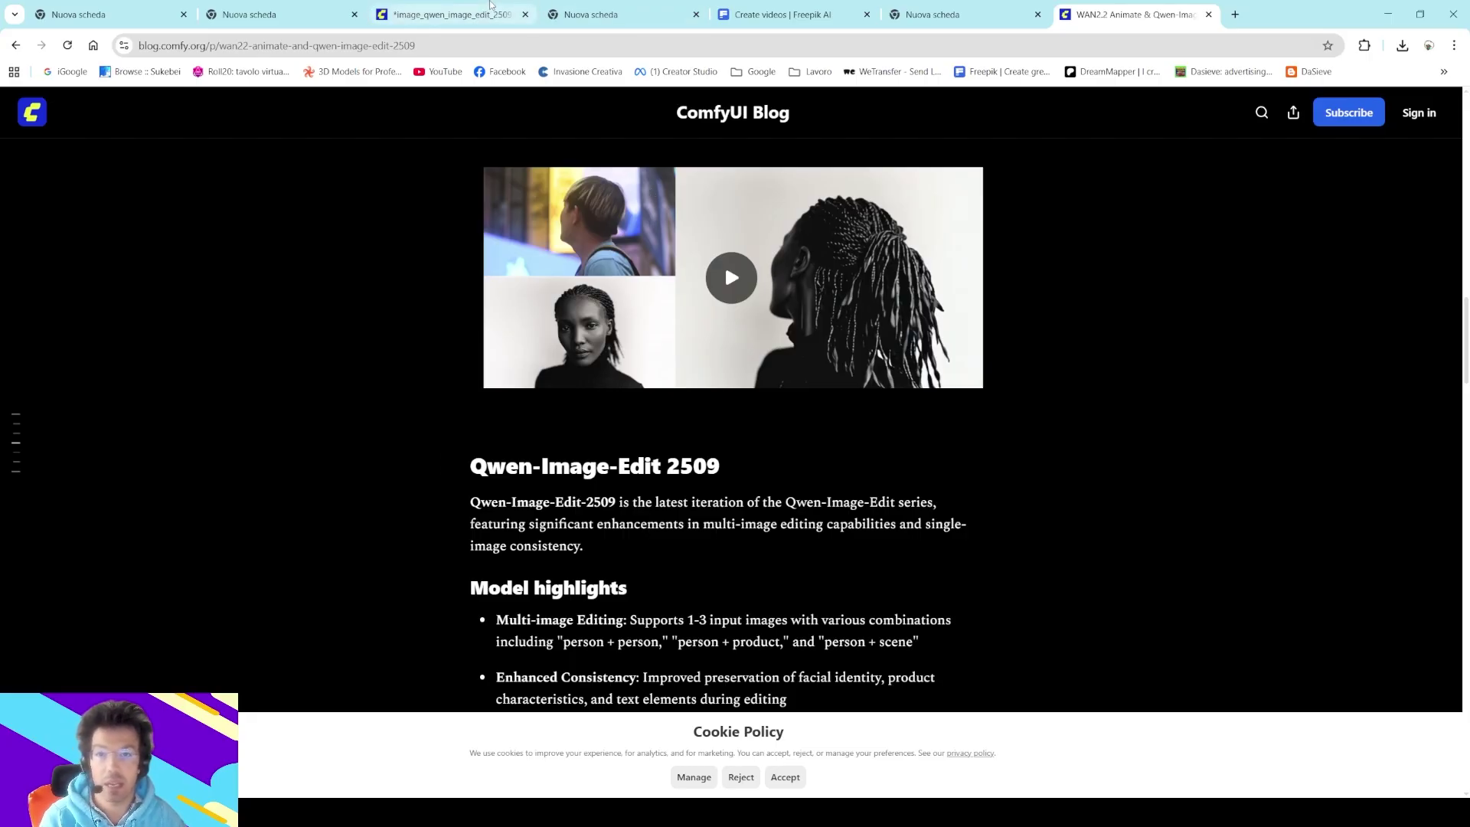
- Switch back to the image_qwen_image_edit_2509 workflow and look over its model, prompt, image upload and sampler nodes
{"action": "mouse_move", "coordinate": [491, 4]}
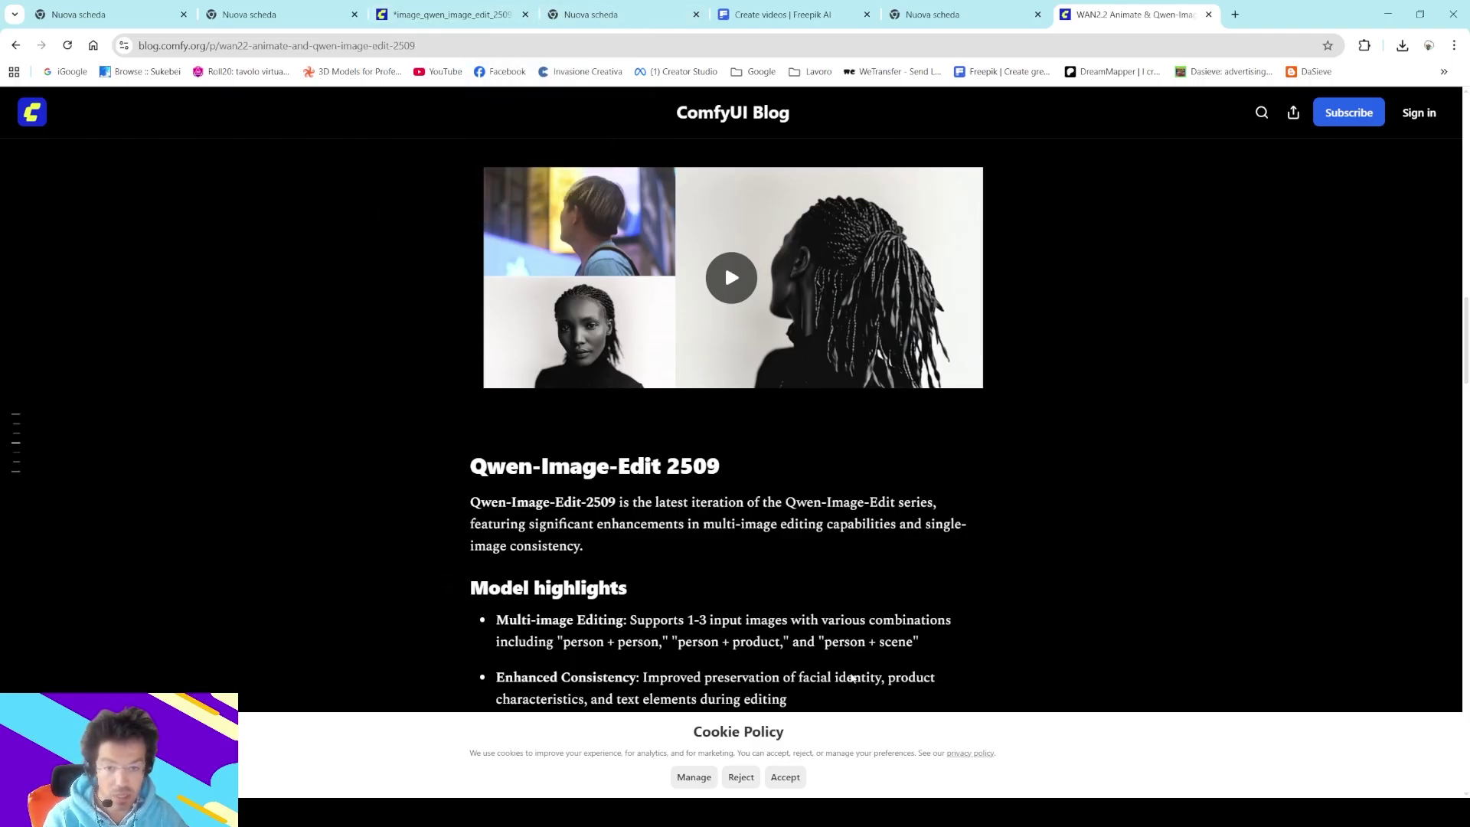
{"action": "left_click", "coordinate": [509, 6]}
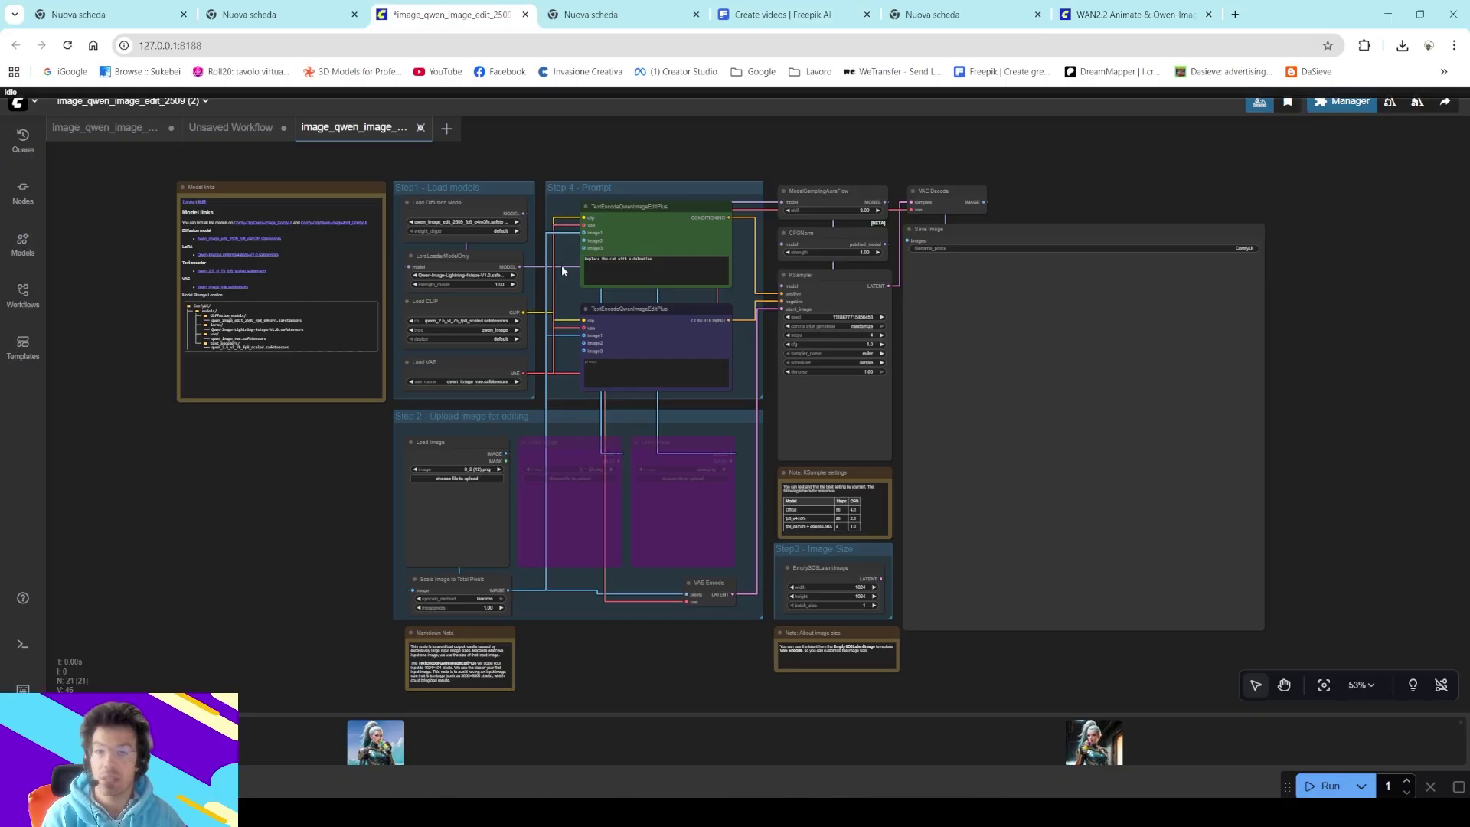
{"action": "scroll", "coordinate": [306, 473], "scroll_direction": "up", "scroll_amount": 3}
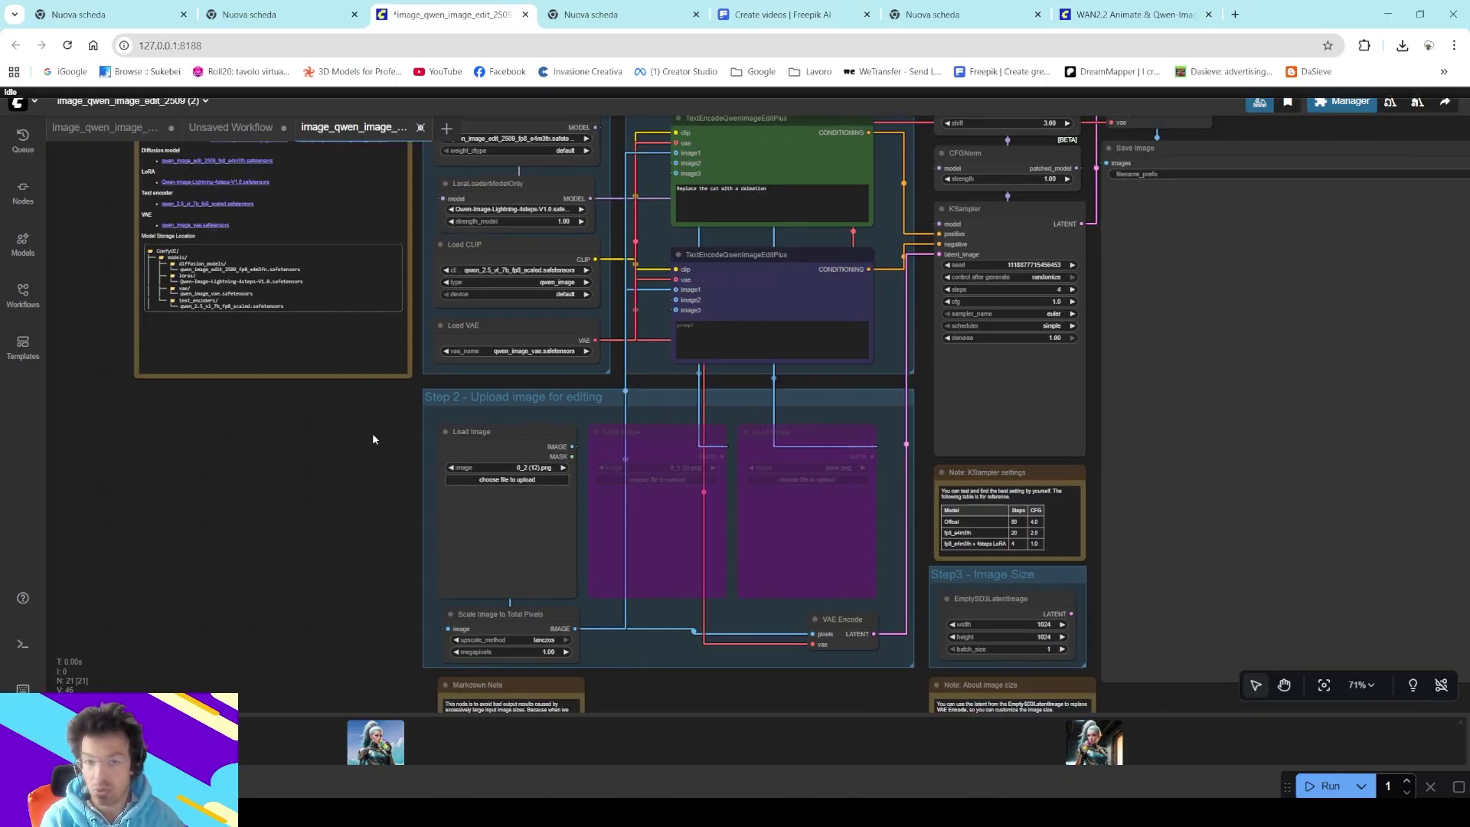
{"action": "scroll", "coordinate": [1044, 288], "scroll_direction": "right", "scroll_amount": 5}
{"action": "scroll", "coordinate": [1060, 197], "scroll_direction": "up", "scroll_amount": 2}
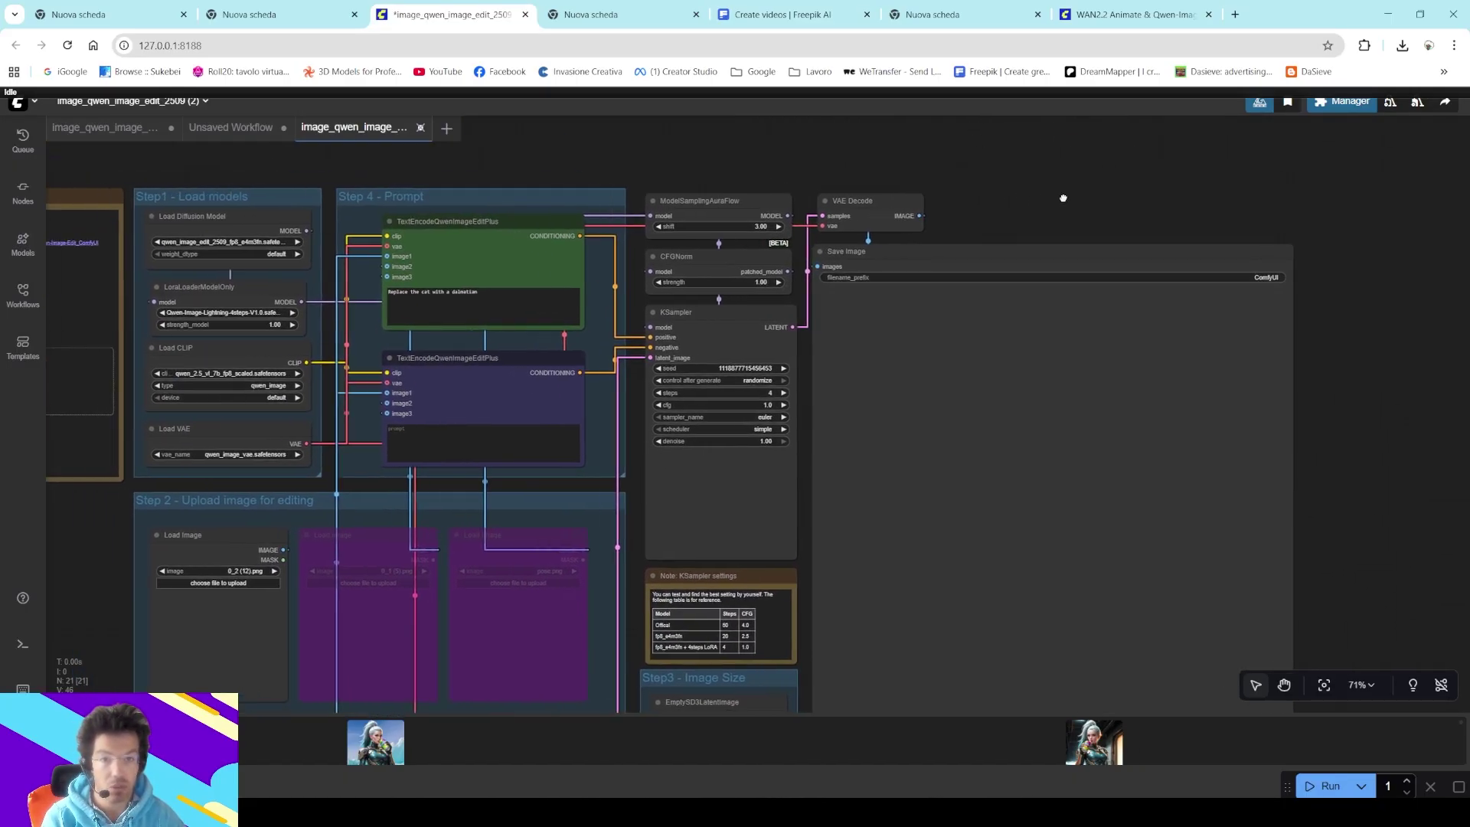
- Check the installed ComfyUI version and date at the end of the ComfyUI Manager's news text, and close the Manager
{"action": "left_click", "coordinate": [1370, 102]}
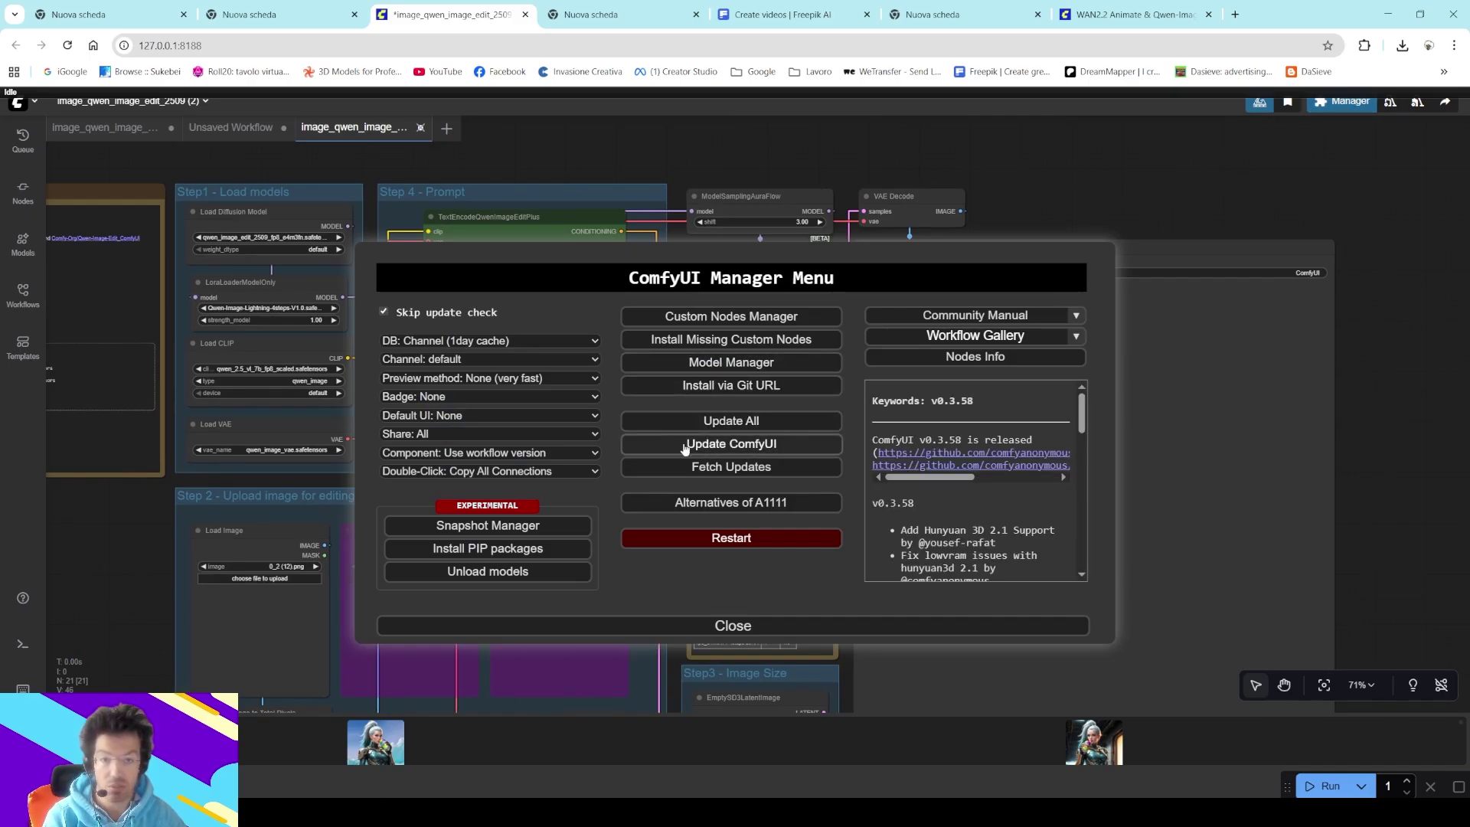
{"action": "scroll", "coordinate": [966, 404], "scroll_direction": "down", "scroll_amount": 10}
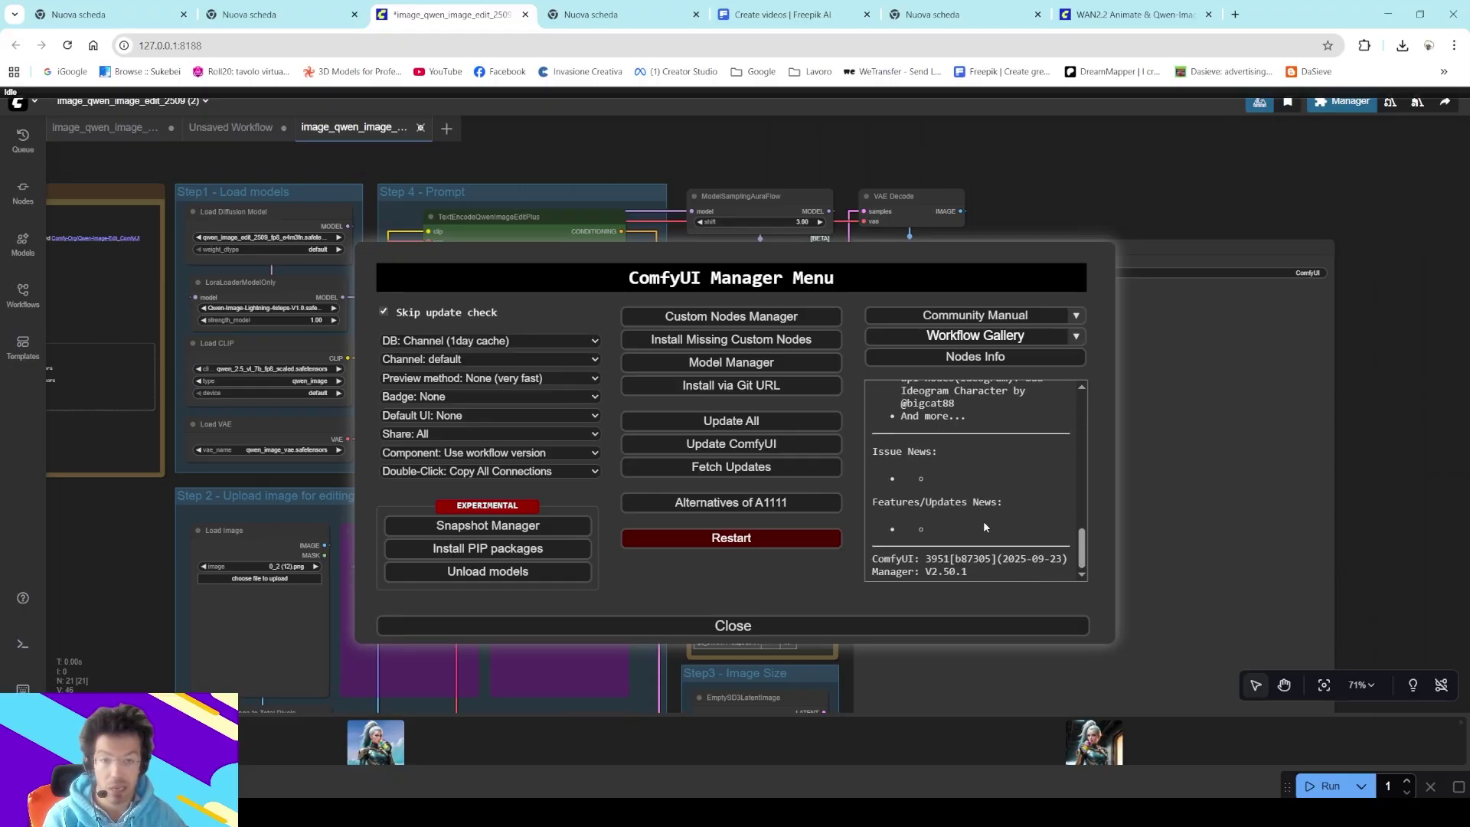
{"action": "scroll", "coordinate": [976, 519], "scroll_direction": "up", "scroll_amount": 3}
{"action": "scroll", "coordinate": [957, 535], "scroll_direction": "down", "scroll_amount": 3}
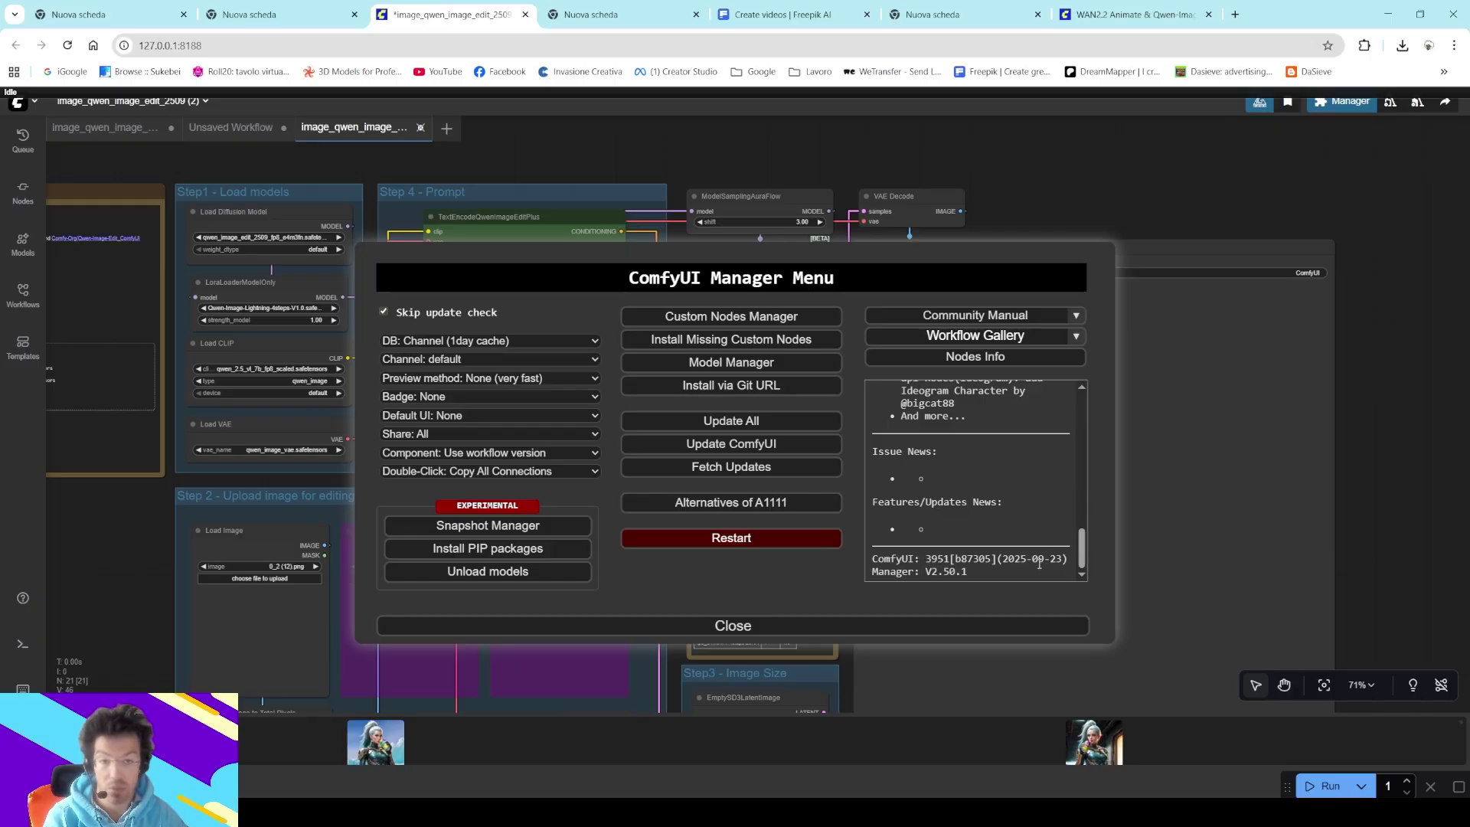
{"action": "left_click_drag", "start_coordinate": [1082, 548], "coordinate": [1082, 408]}
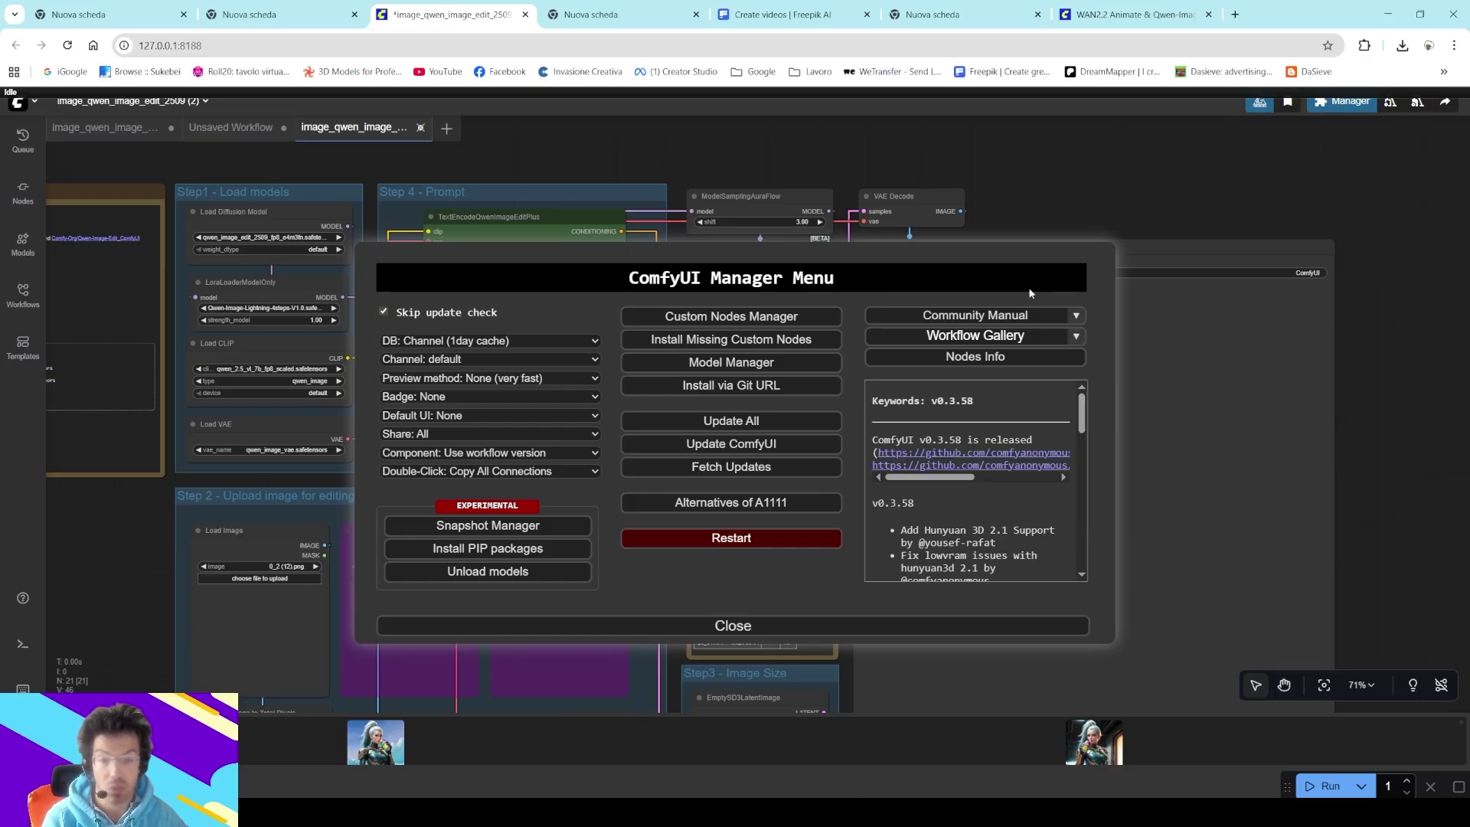
{"action": "left_click", "coordinate": [733, 624]}
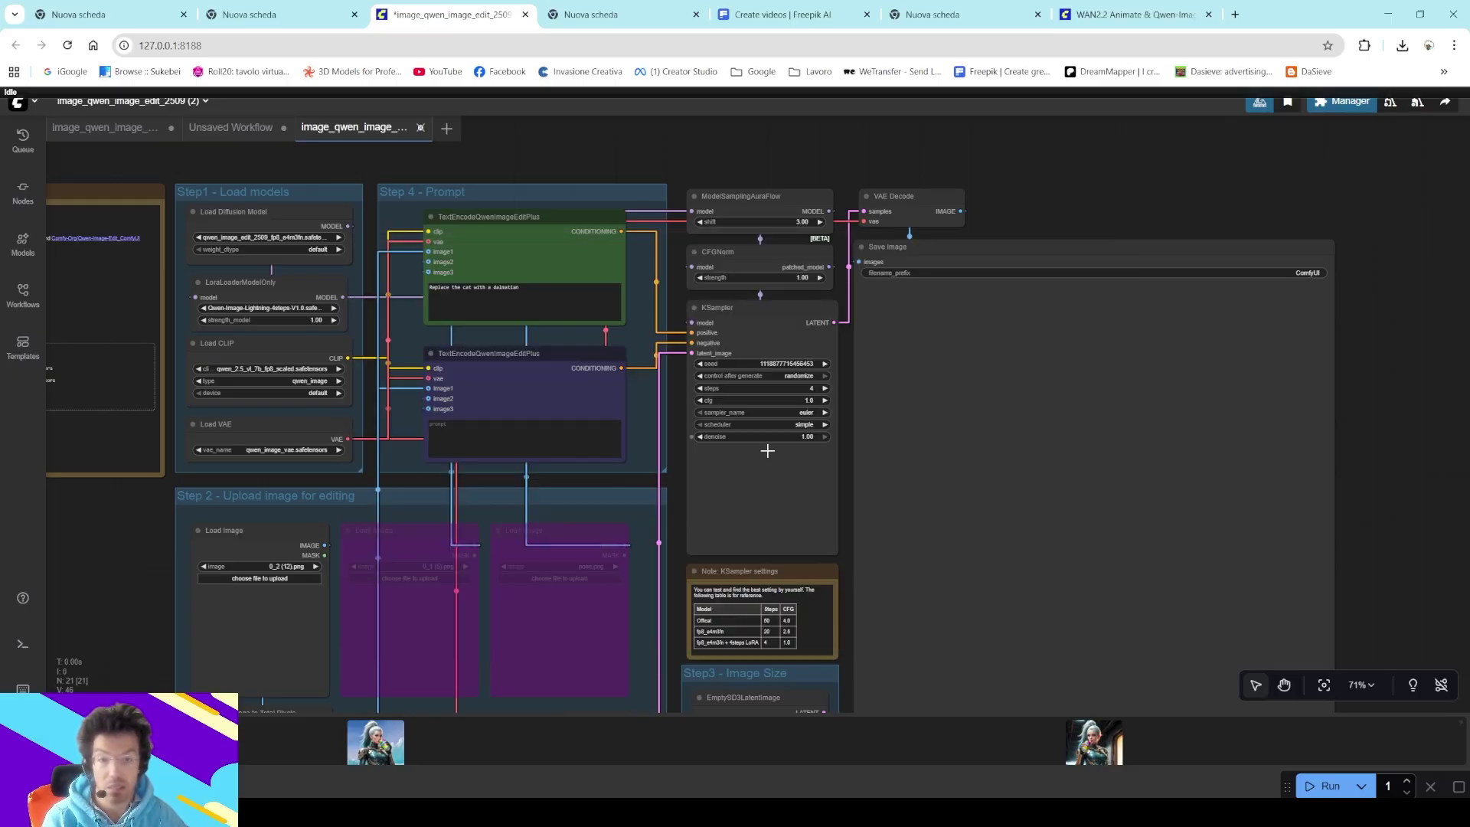
- Examine the Load Diffusion Model and LoraLoaderModelOnly nodes in the Load models group up close
{"action": "left_click_drag", "start_coordinate": [490, 190], "coordinate": [673, 183]}
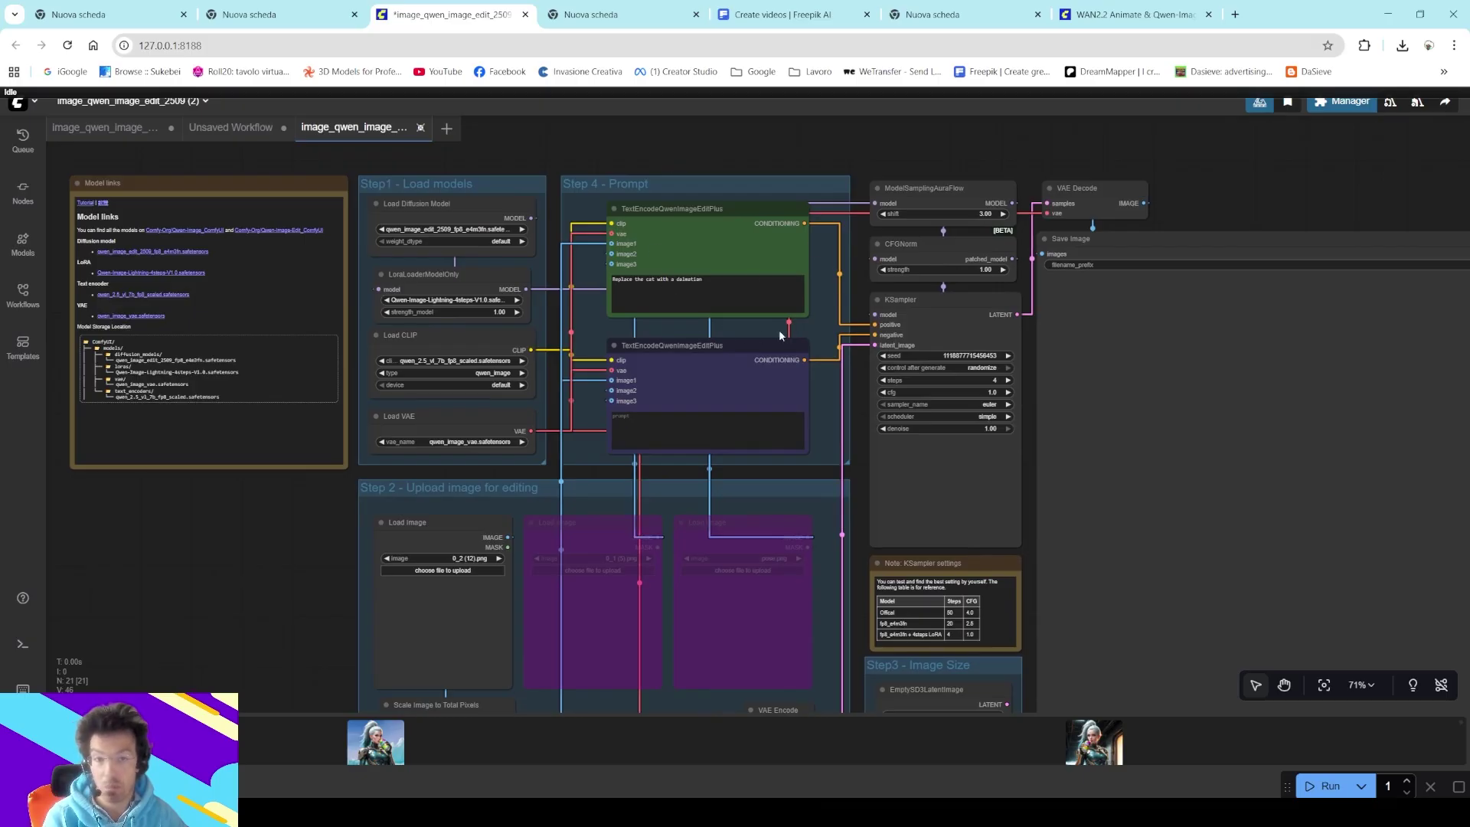
{"action": "scroll", "coordinate": [599, 228], "scroll_direction": "up", "scroll_amount": 8}
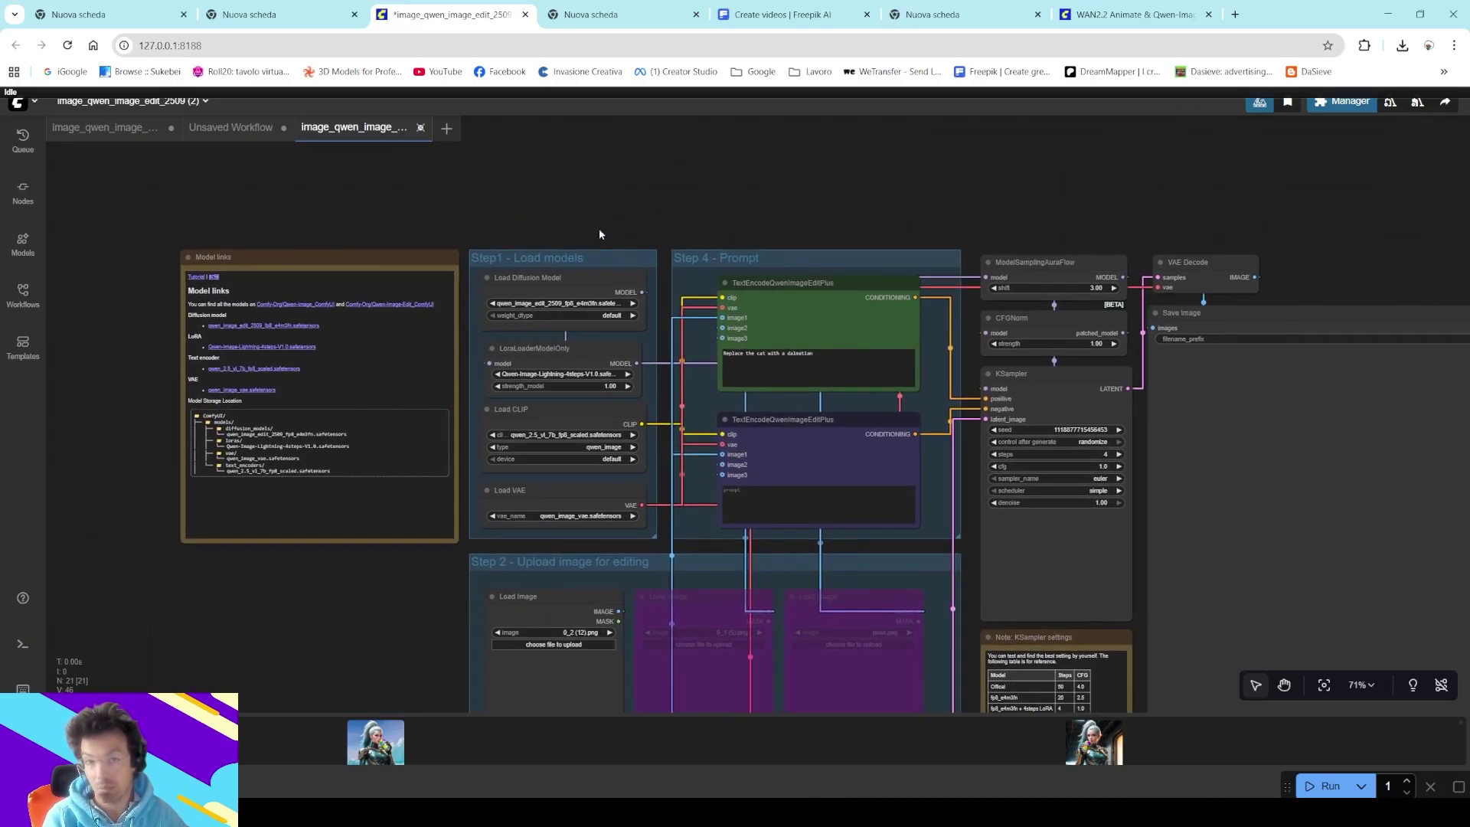
{"action": "scroll", "coordinate": [432, 348], "scroll_direction": "up", "scroll_amount": 6}
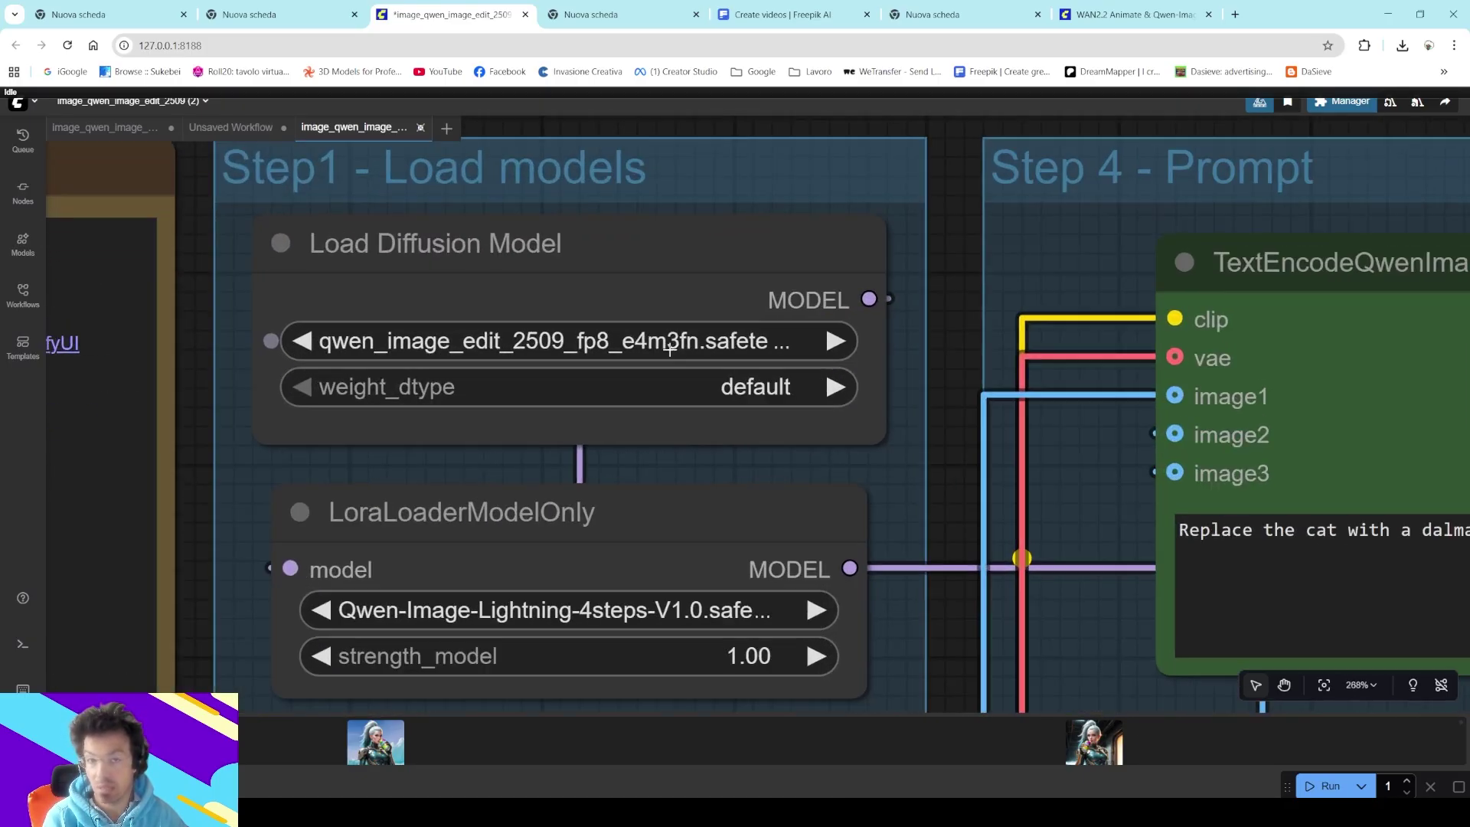
{"action": "scroll", "coordinate": [651, 354], "scroll_direction": "down", "scroll_amount": 14}
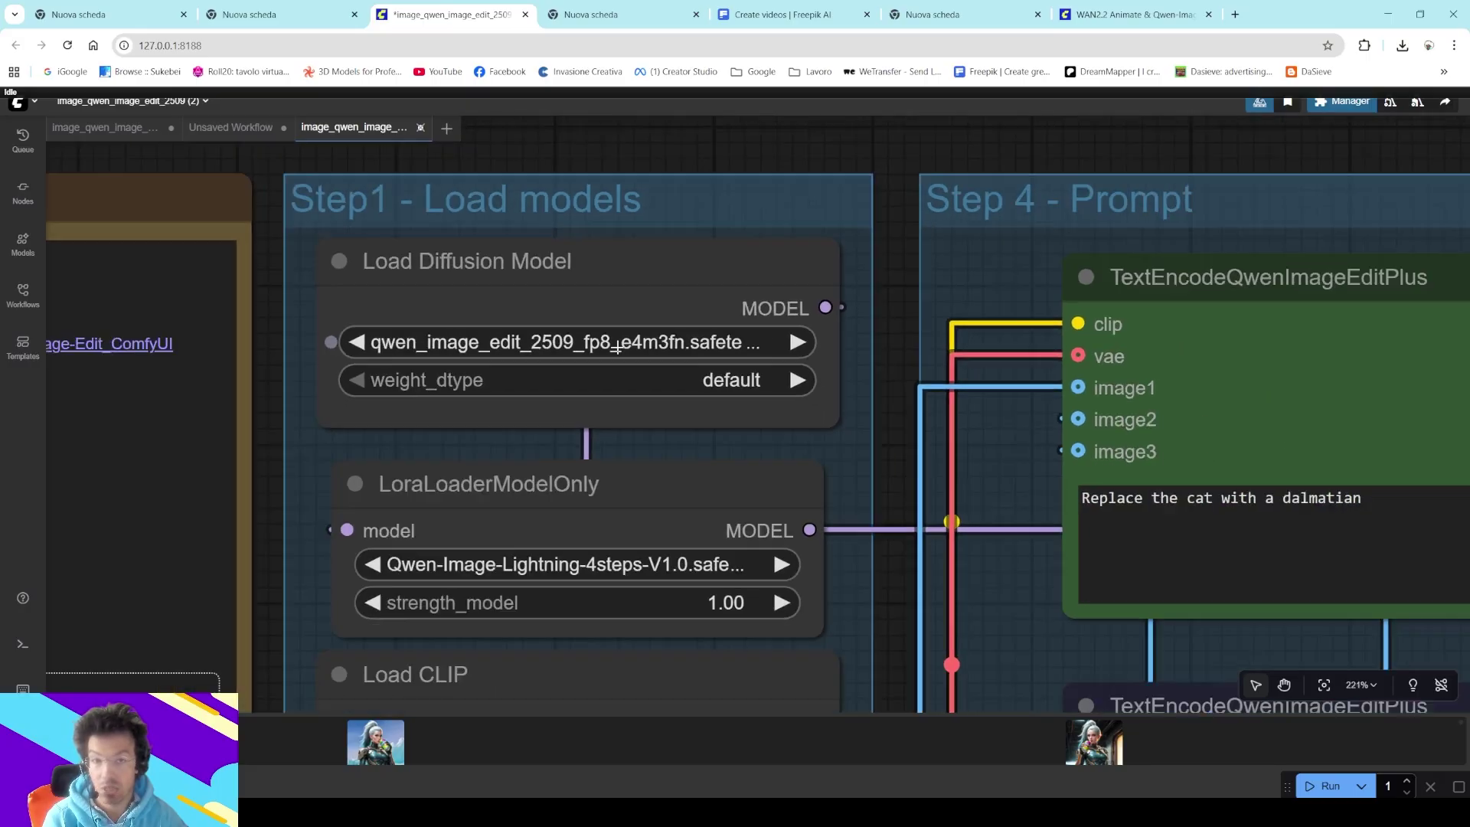
{"action": "left_click_drag", "start_coordinate": [750, 237], "coordinate": [590, 157]}
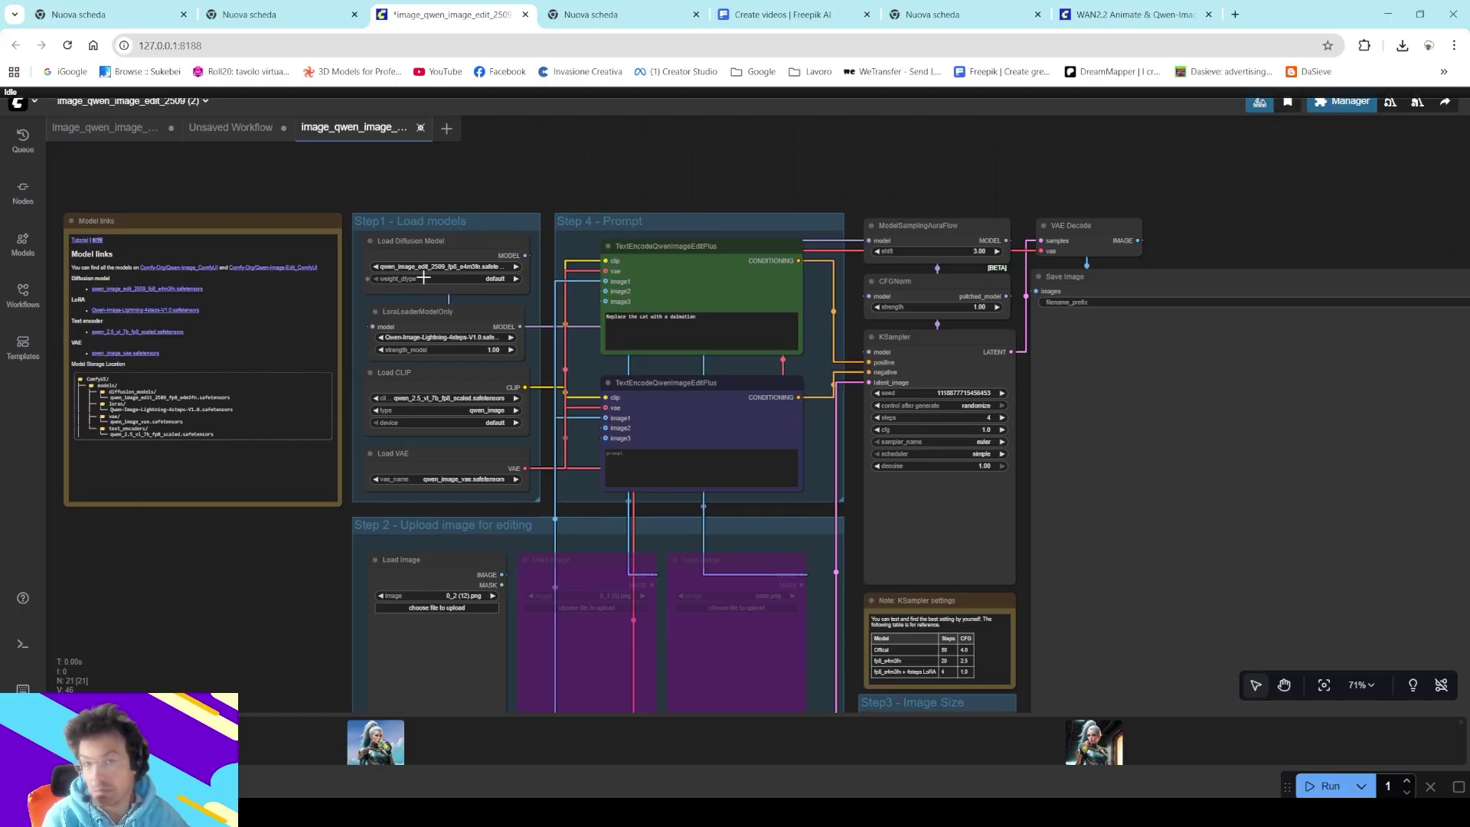
{"action": "scroll", "coordinate": [425, 268], "scroll_direction": "up", "scroll_amount": 10}
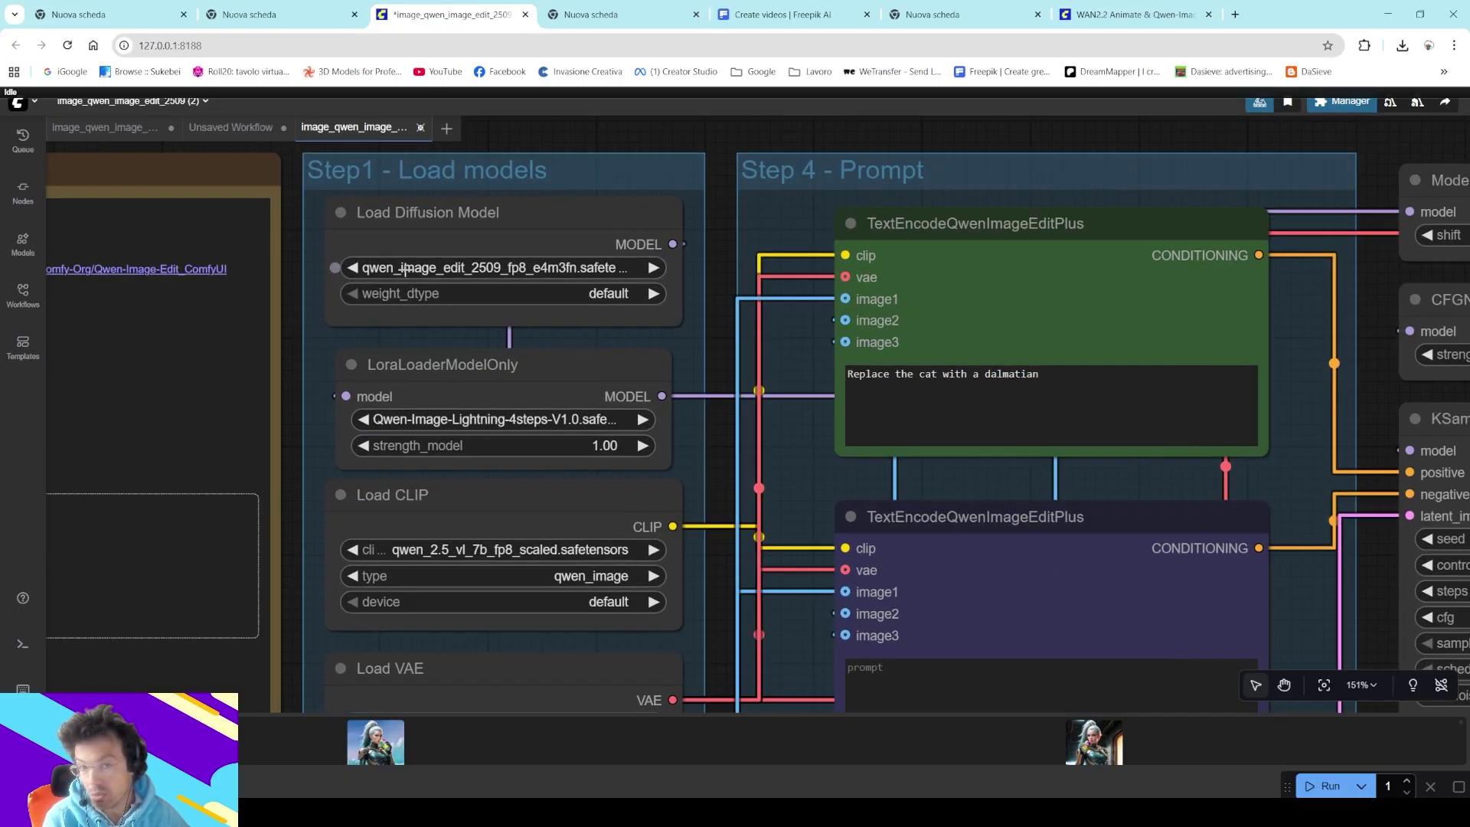
{"action": "scroll", "coordinate": [407, 268], "scroll_direction": "down", "scroll_amount": 8}
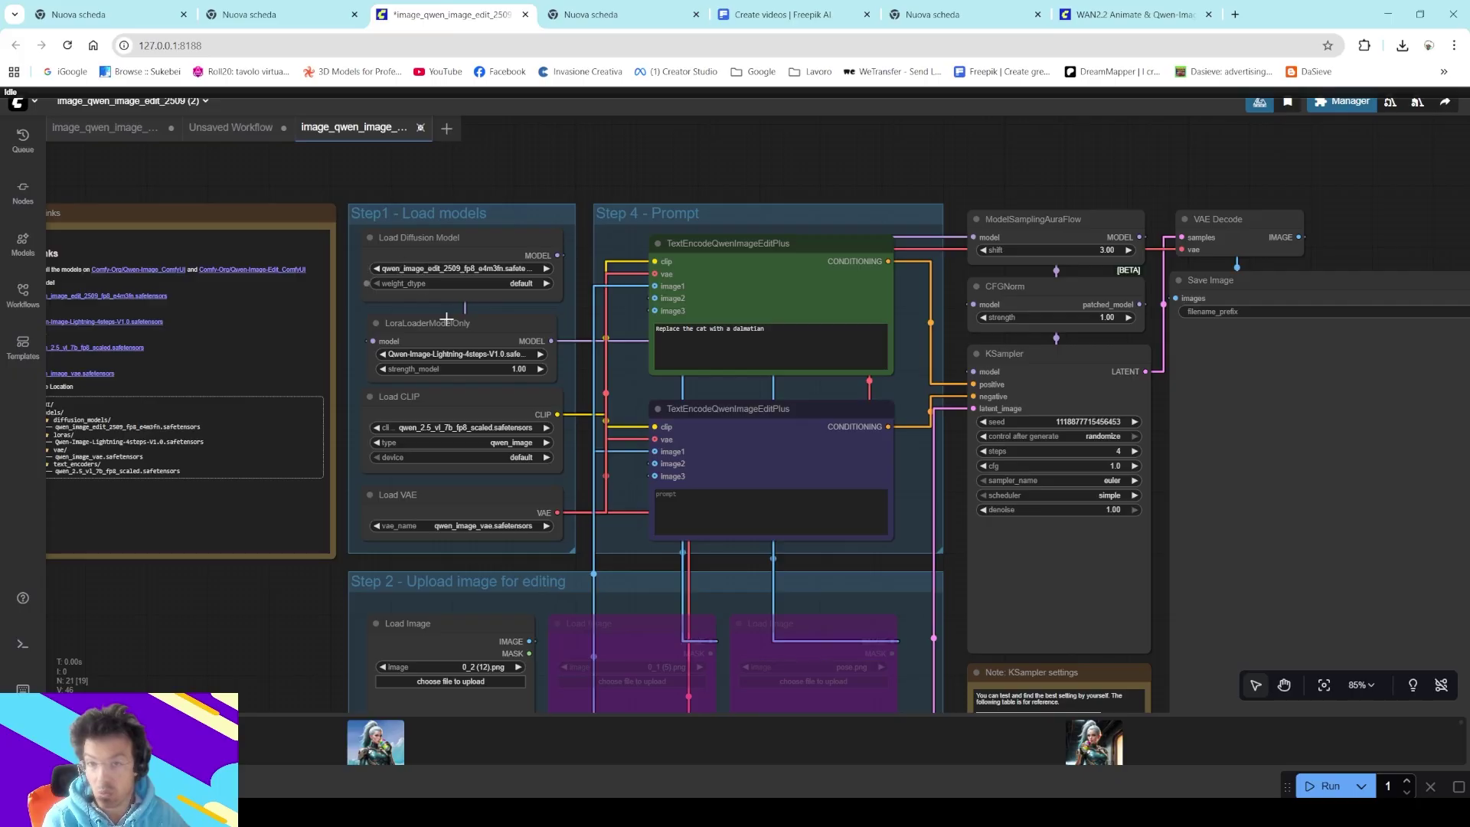
- Switch to File Explorer, browse from ComfyUI_windows_portable_nvidia to ComfyUI\models\diffusion_models to check the Qwen model files, and minimize the window
{"action": "mouse_move", "coordinate": [406, 811]}
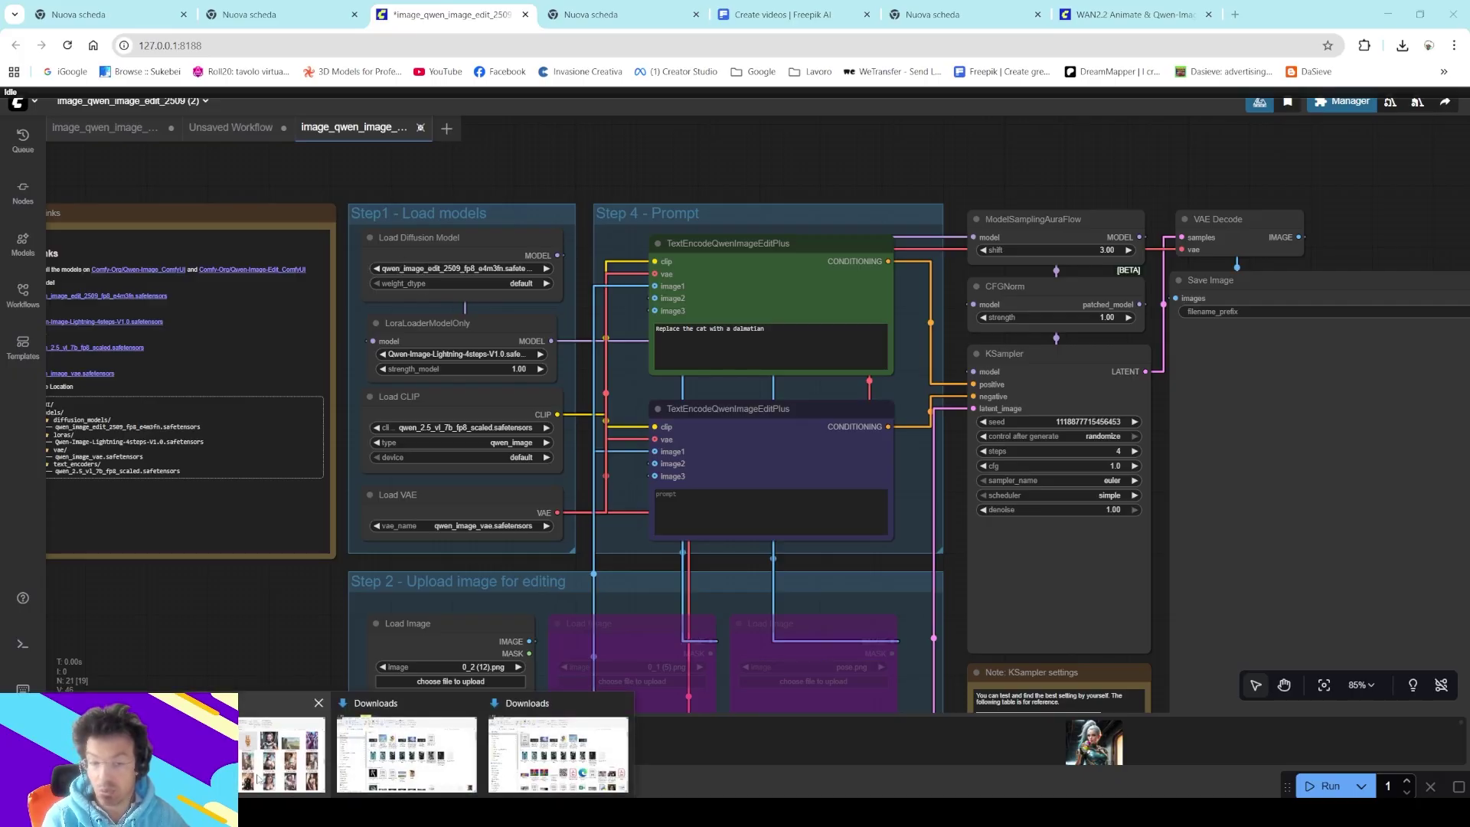
{"action": "left_click", "coordinate": [282, 754]}
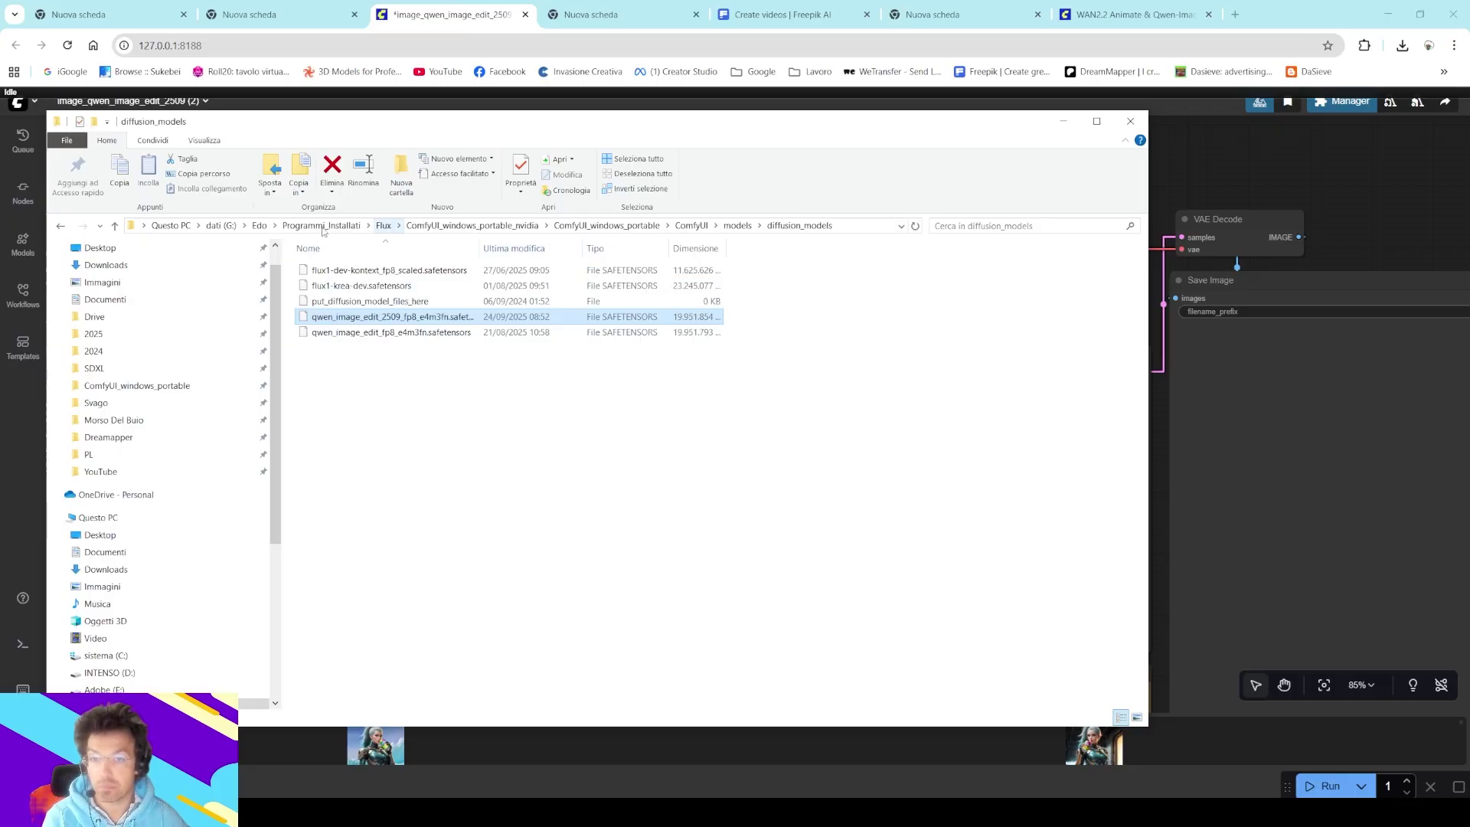
{"action": "left_click", "coordinate": [462, 227]}
{"action": "double_click", "coordinate": [346, 270]}
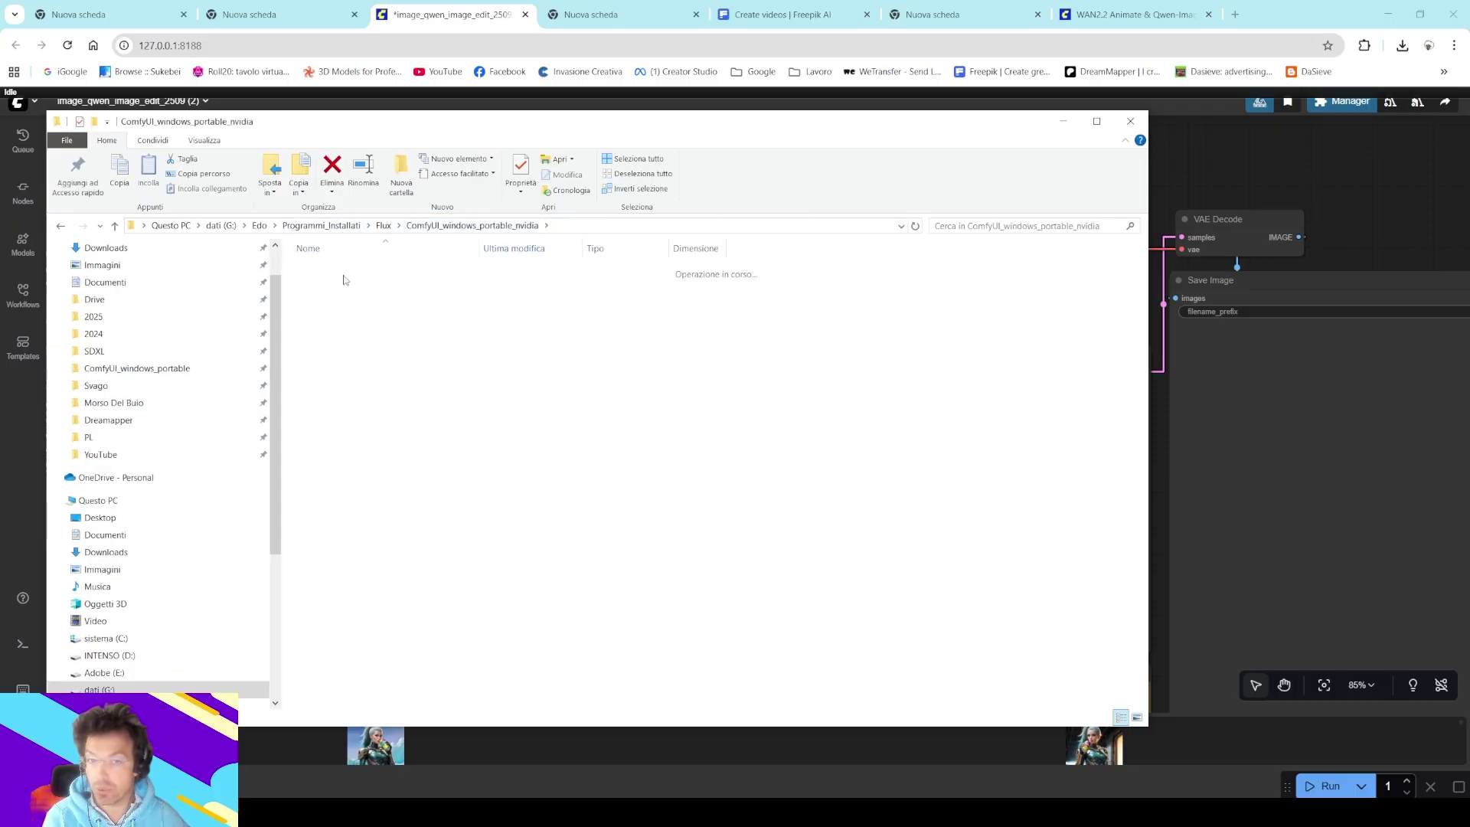
{"action": "double_click", "coordinate": [349, 270]}
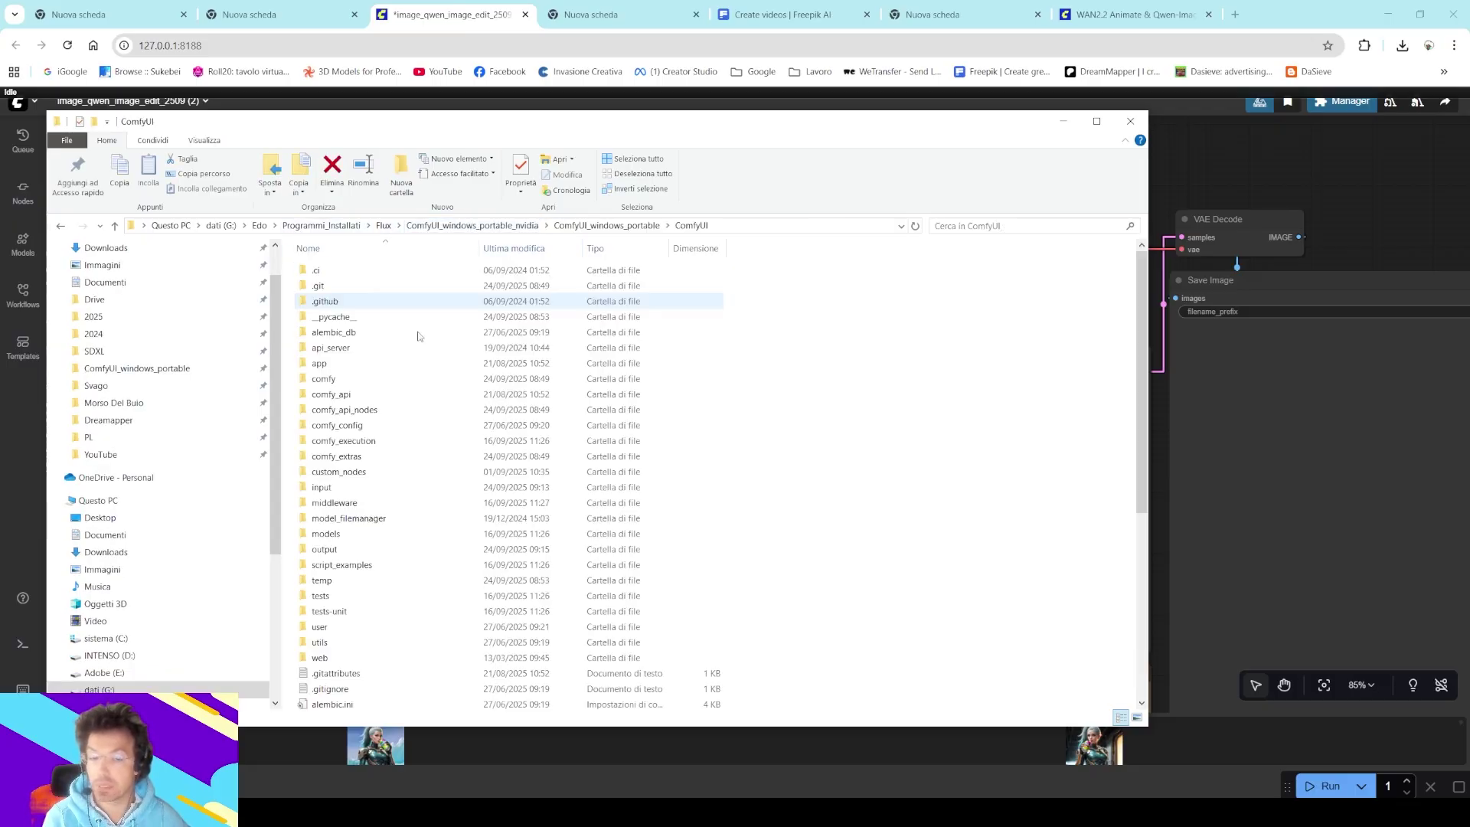
{"action": "left_click", "coordinate": [349, 536]}
{"action": "double_click", "coordinate": [350, 536]}
{"action": "double_click", "coordinate": [369, 378]}
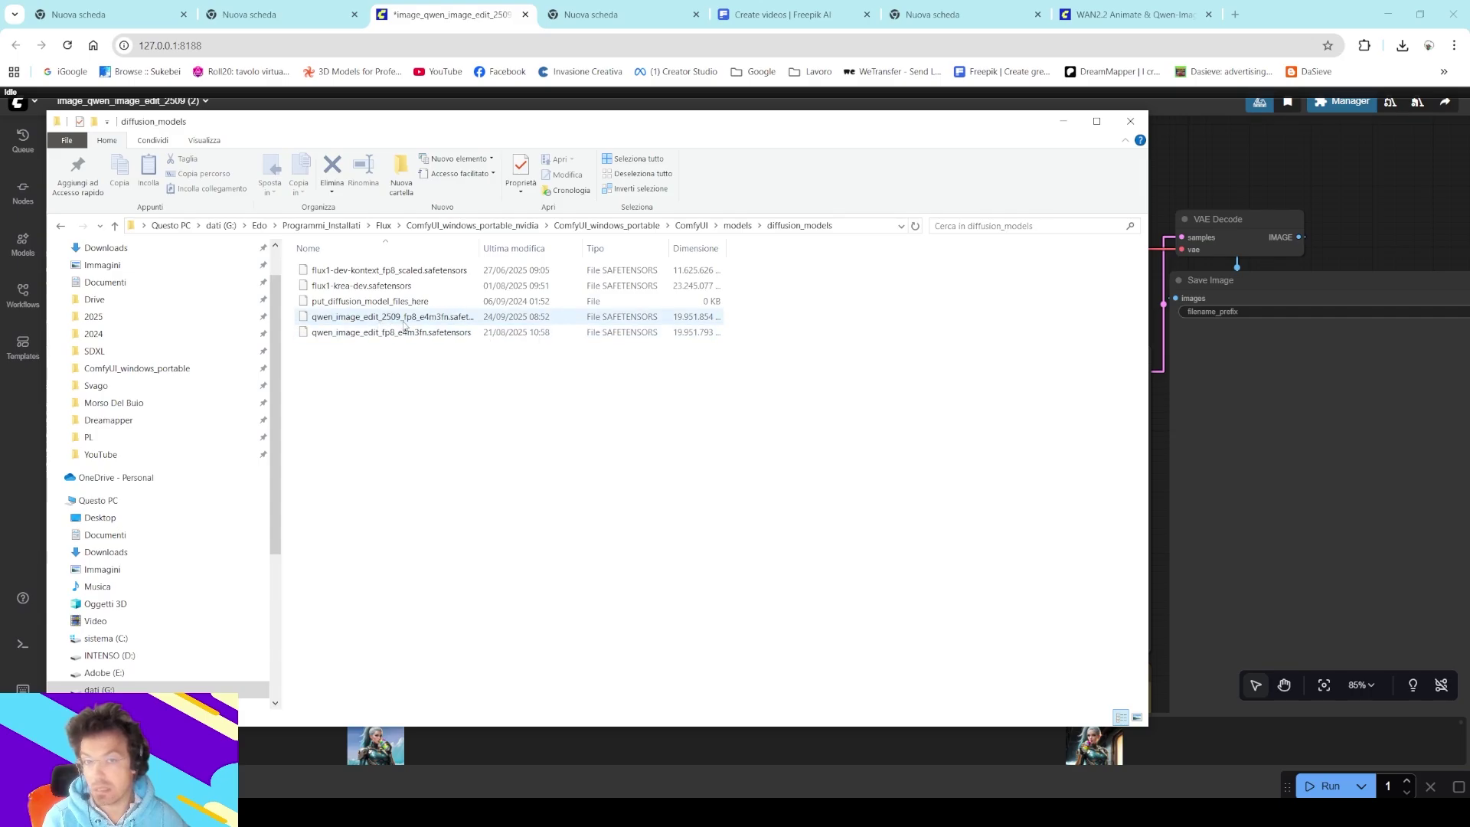
{"action": "left_click", "coordinate": [1064, 122]}
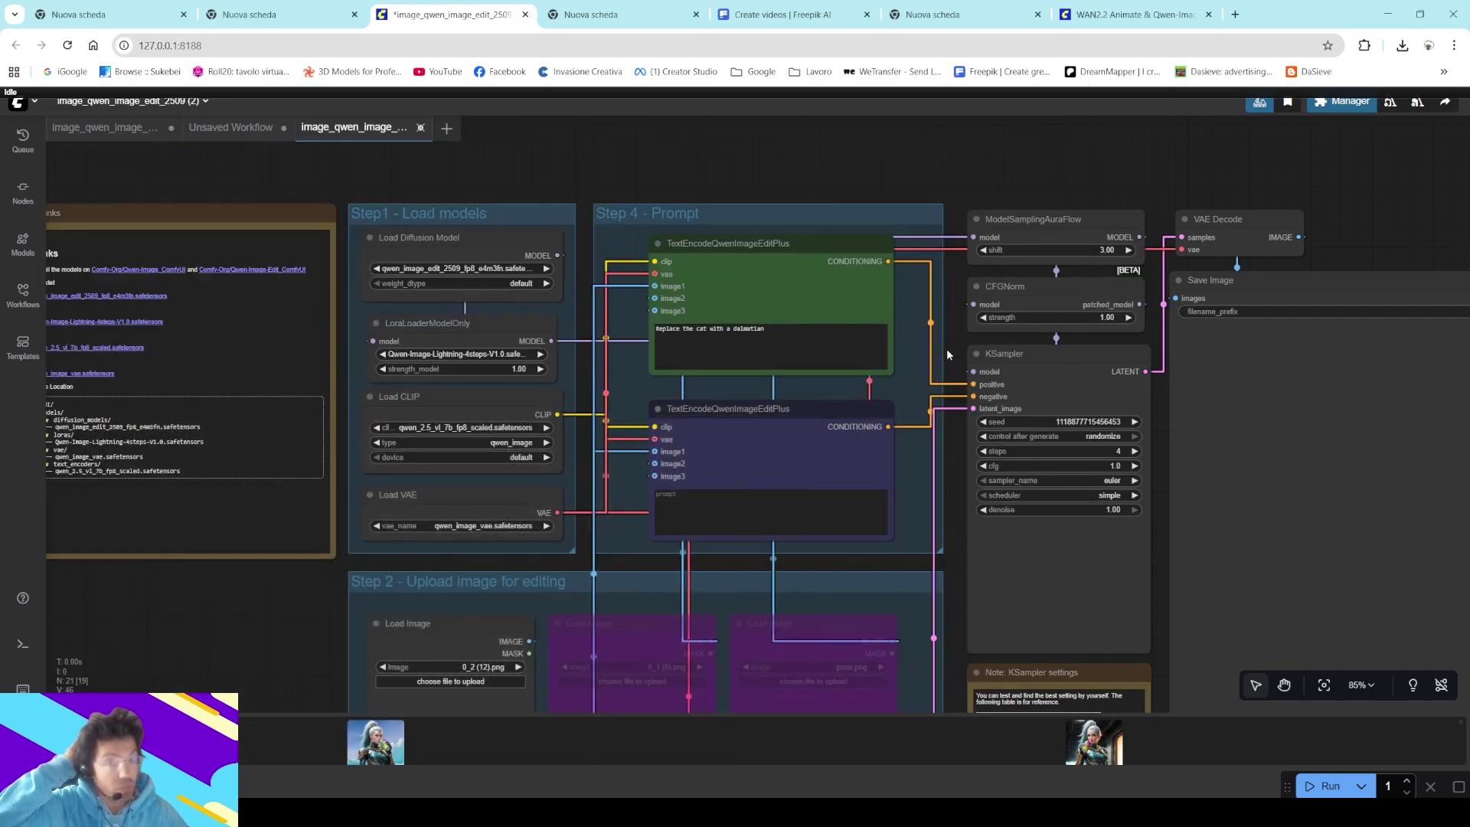
- Read the Qwen-Image-Edit 2509 model highlights and example outputs in the blog post, and return to the ComfyUI workflow
{"action": "left_click", "coordinate": [1086, 16]}
{"action": "scroll", "coordinate": [820, 443], "scroll_direction": "down", "scroll_amount": 10}
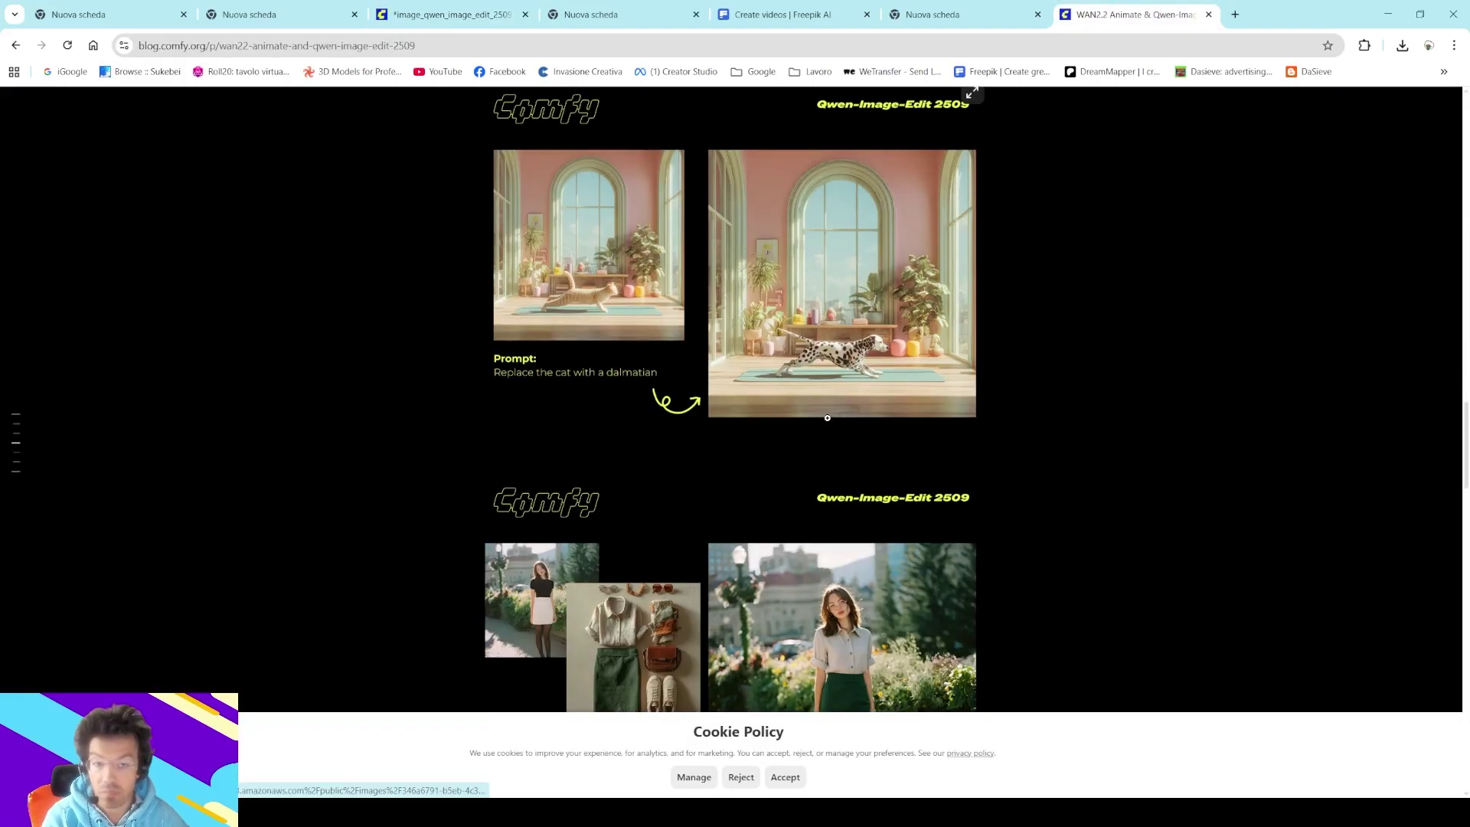
{"action": "scroll", "coordinate": [834, 424], "scroll_direction": "up", "scroll_amount": 3}
{"action": "scroll", "coordinate": [834, 424], "scroll_direction": "up", "scroll_amount": 5}
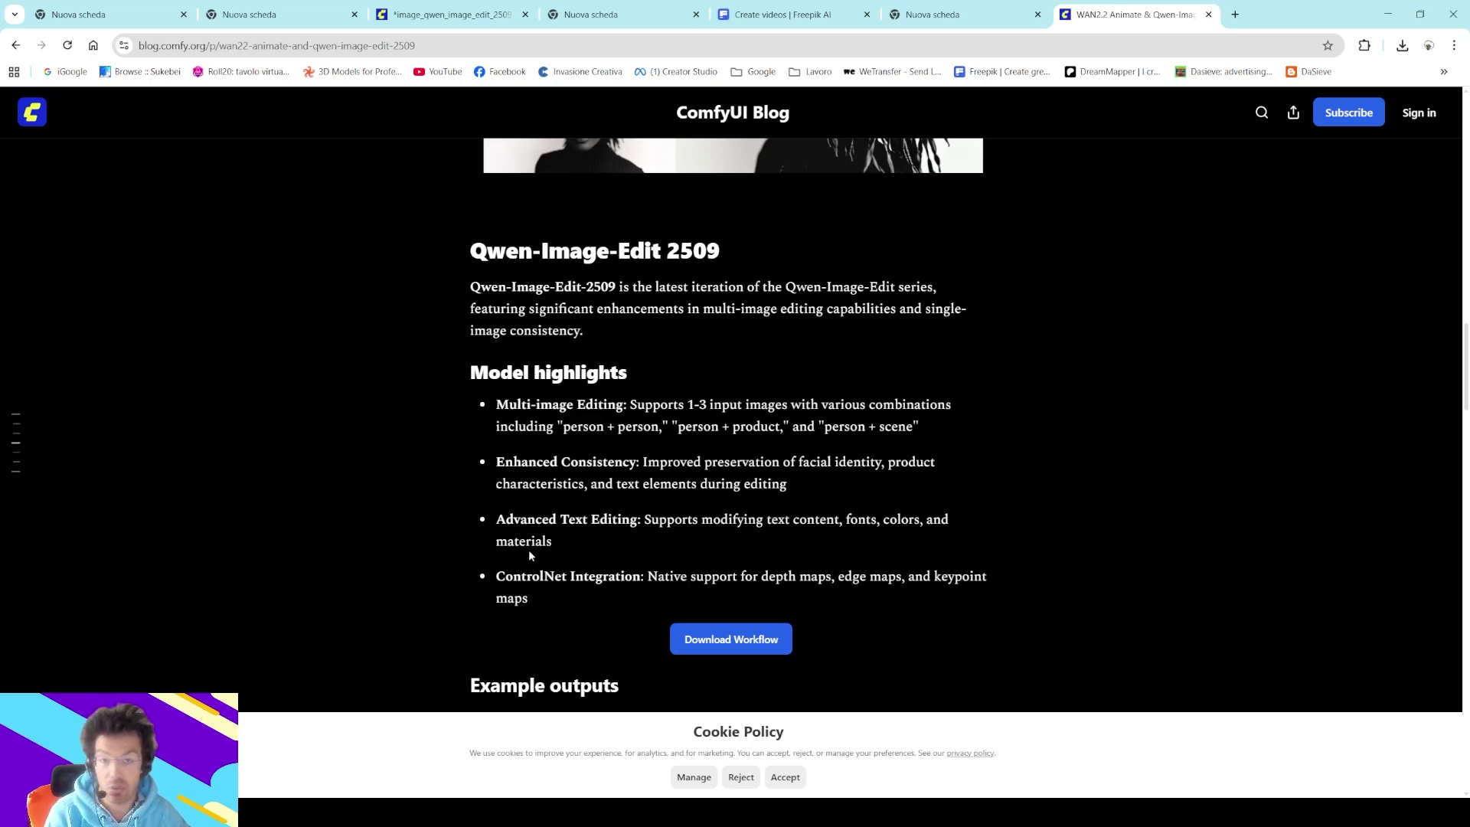
{"action": "scroll", "coordinate": [510, 551], "scroll_direction": "down", "scroll_amount": 2}
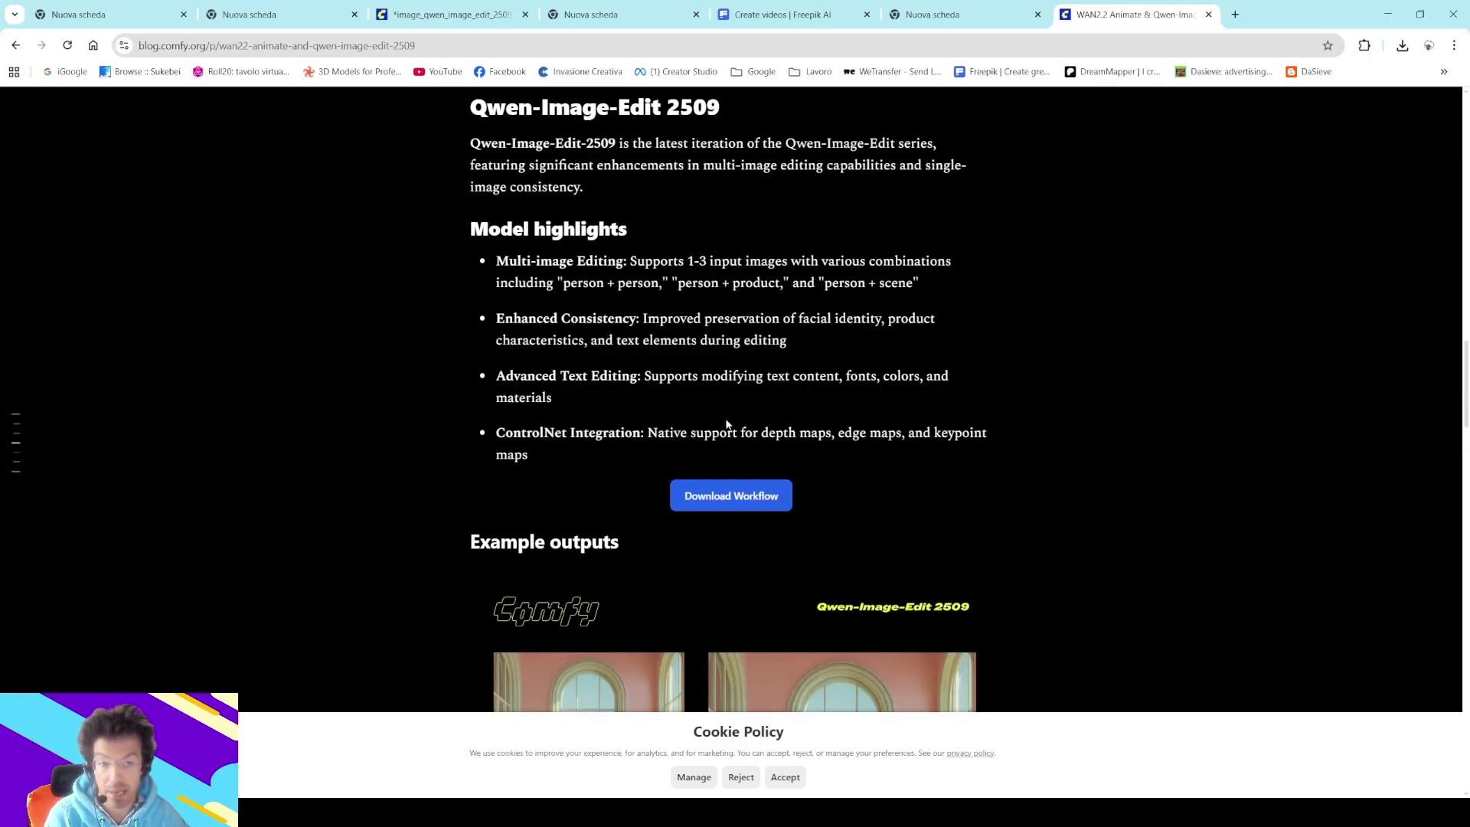
{"action": "scroll", "coordinate": [727, 424], "scroll_direction": "down", "scroll_amount": 6}
{"action": "scroll", "coordinate": [723, 425], "scroll_direction": "up", "scroll_amount": 13}
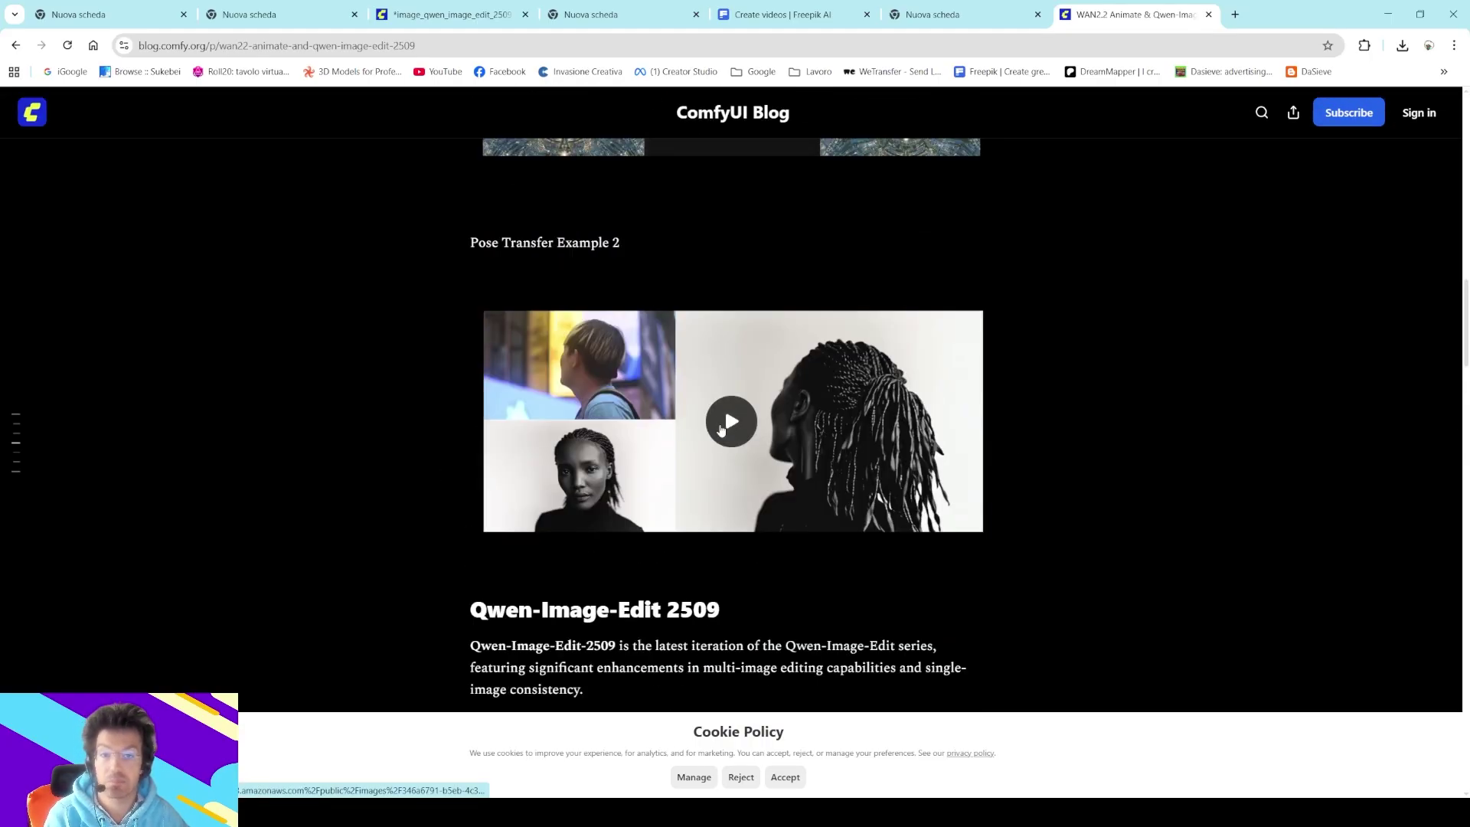
{"action": "left_click", "coordinate": [451, 13]}
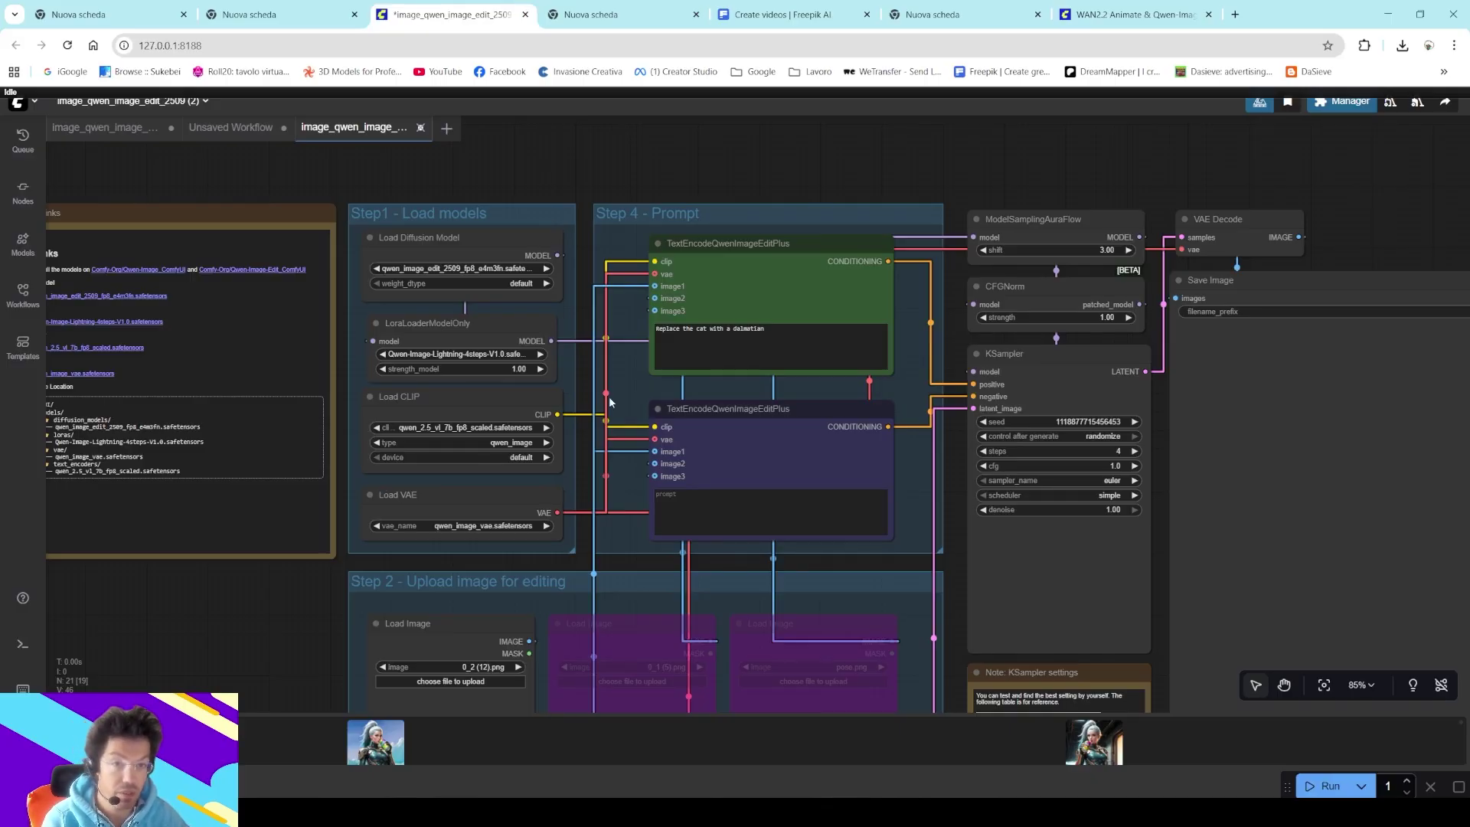
{"action": "scroll", "coordinate": [608, 396], "scroll_direction": "down", "scroll_amount": 8}
{"action": "left_click_drag", "start_coordinate": [1015, 347], "coordinate": [1024, 273]}
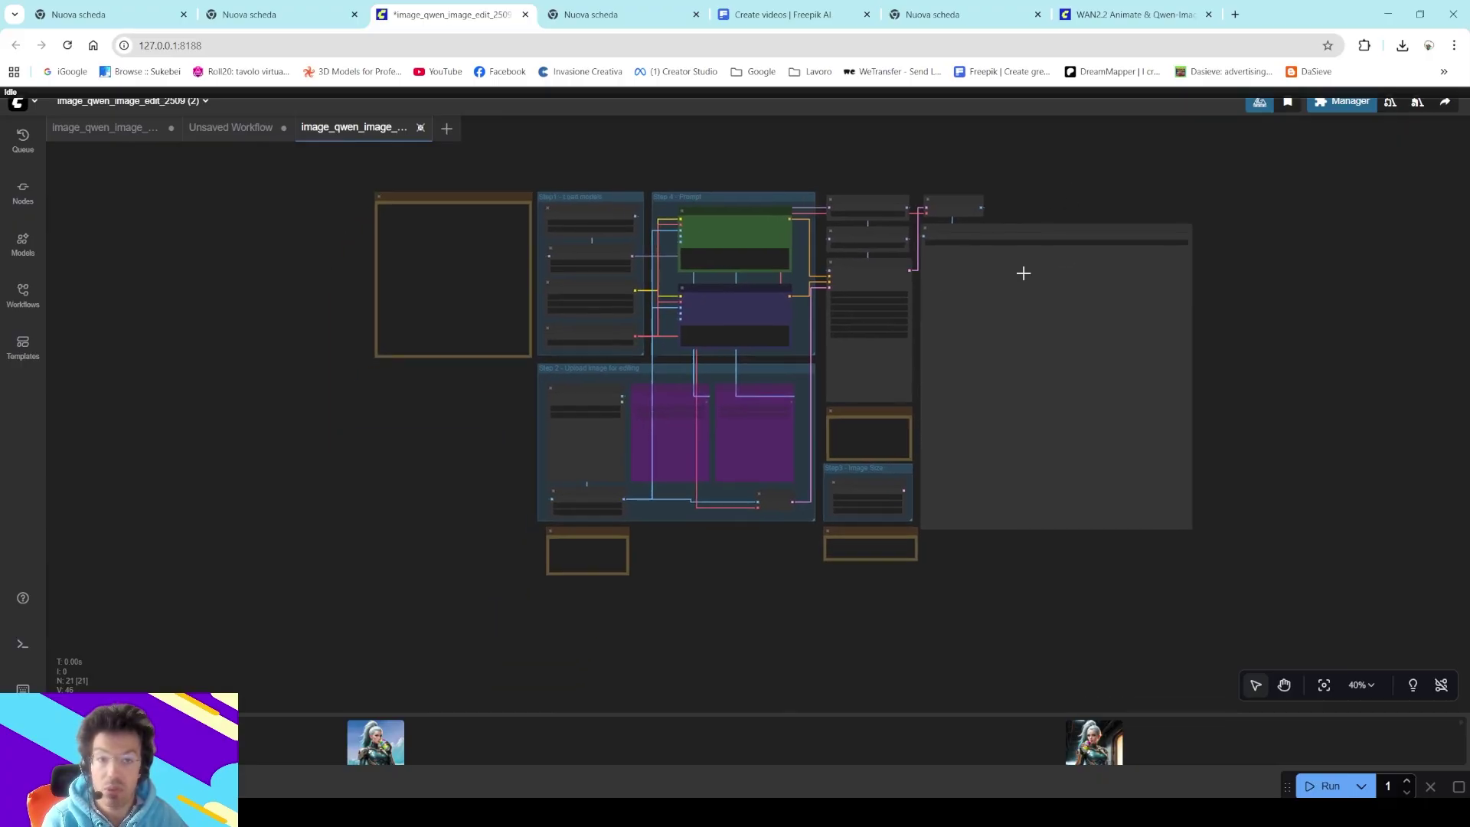
{"action": "scroll", "coordinate": [951, 315], "scroll_direction": "up", "scroll_amount": 8}
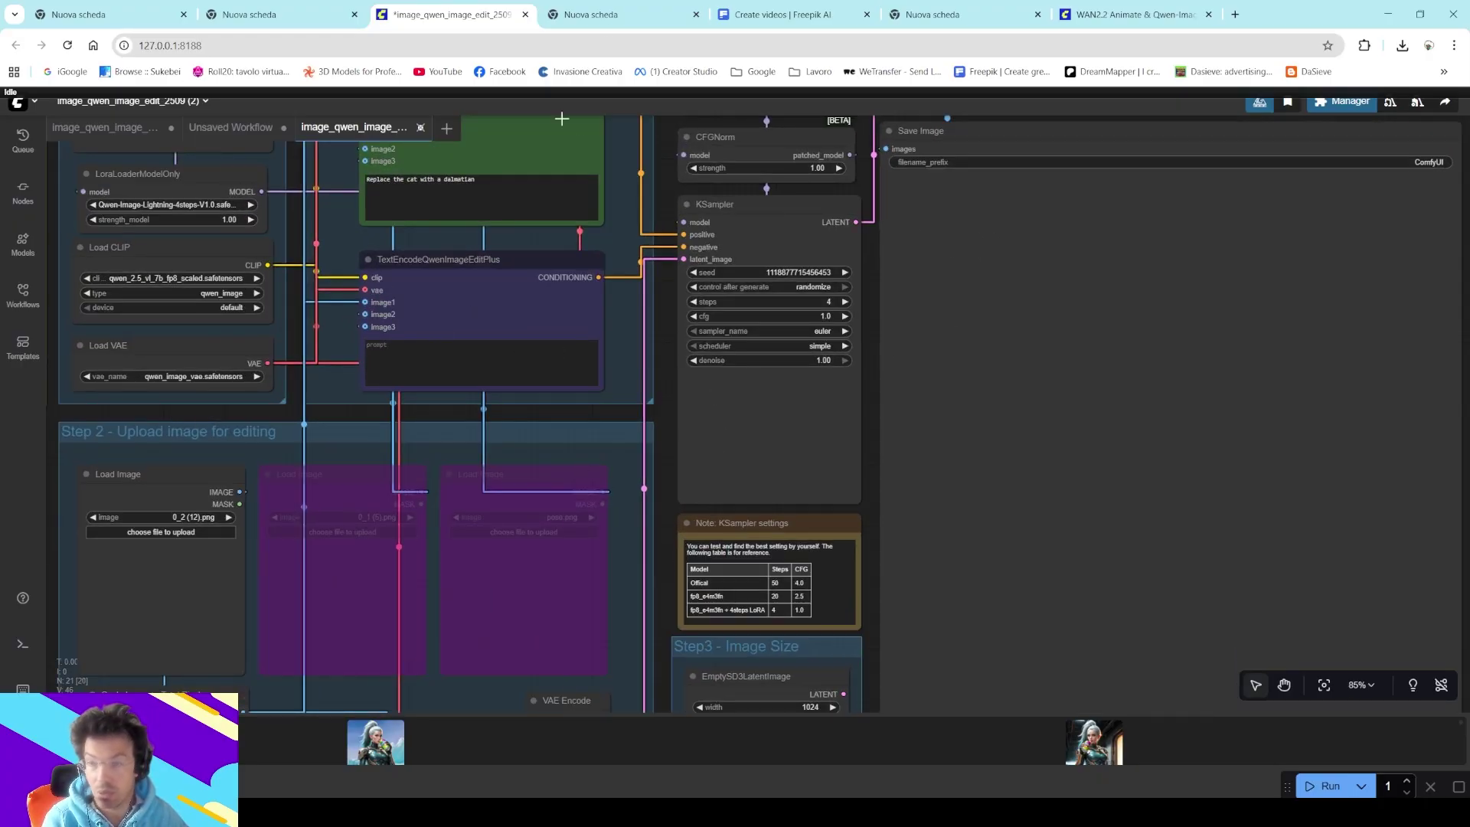
- Switch to the ComfyUI blog post, locate the Qwen-Image-Edit 2509 workflow download and its JSON in the recent downloads, and return to the workflow
{"action": "left_click", "coordinate": [1133, 13]}
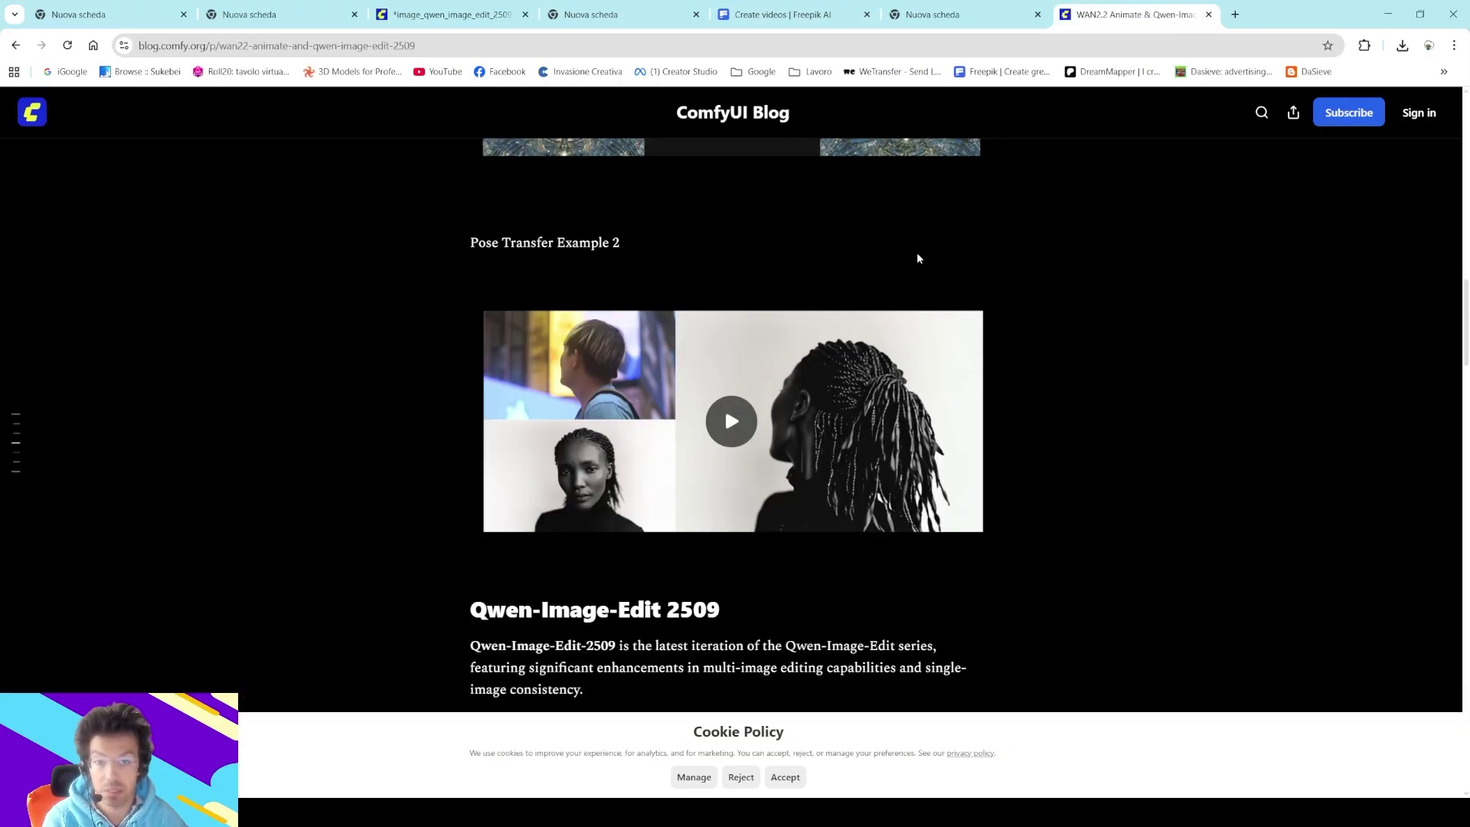
{"action": "scroll", "coordinate": [766, 383], "scroll_direction": "down", "scroll_amount": 10}
{"action": "scroll", "coordinate": [695, 500], "scroll_direction": "up", "scroll_amount": 4}
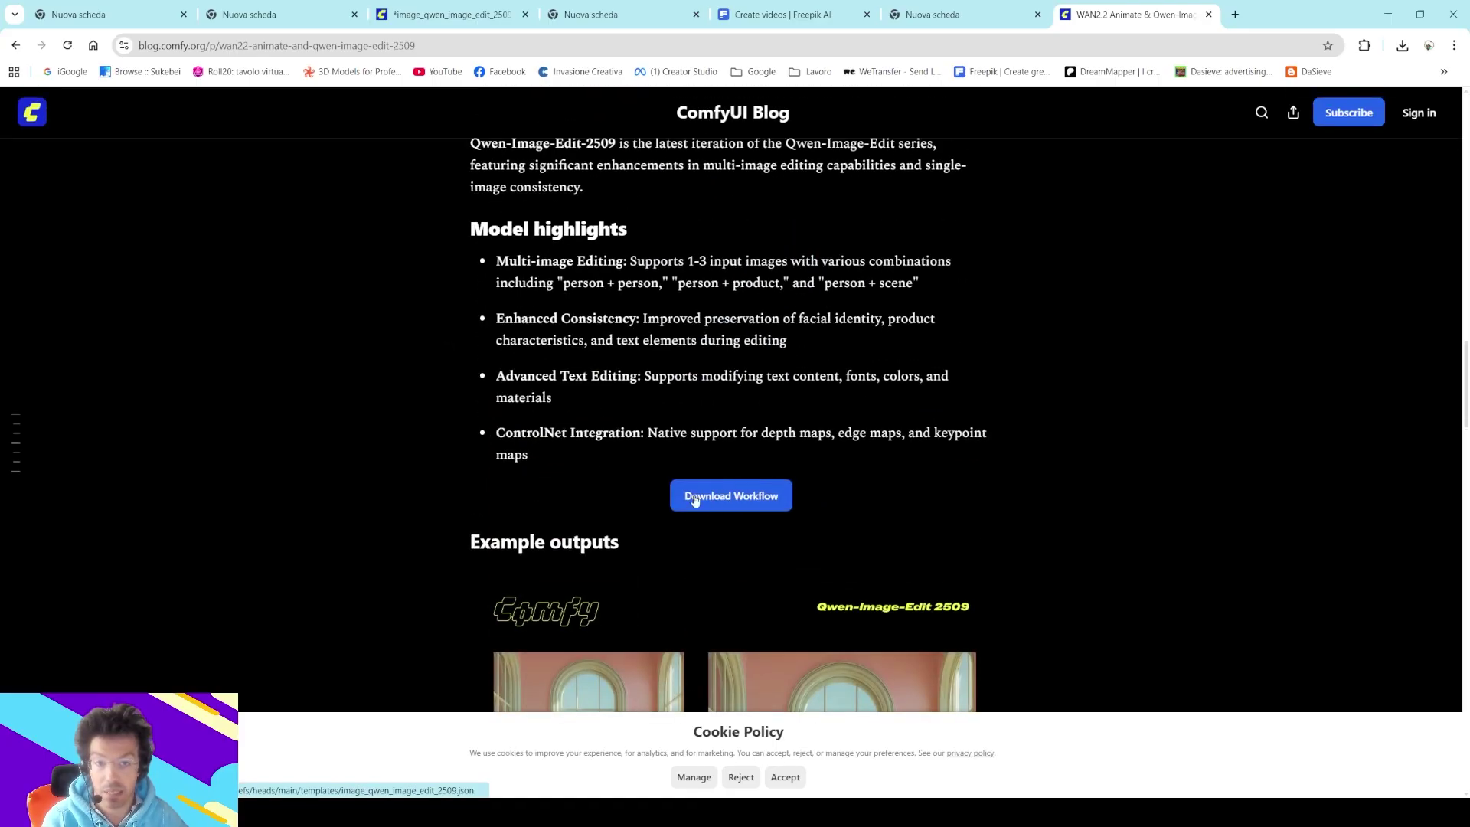
{"action": "left_click", "coordinate": [1402, 46]}
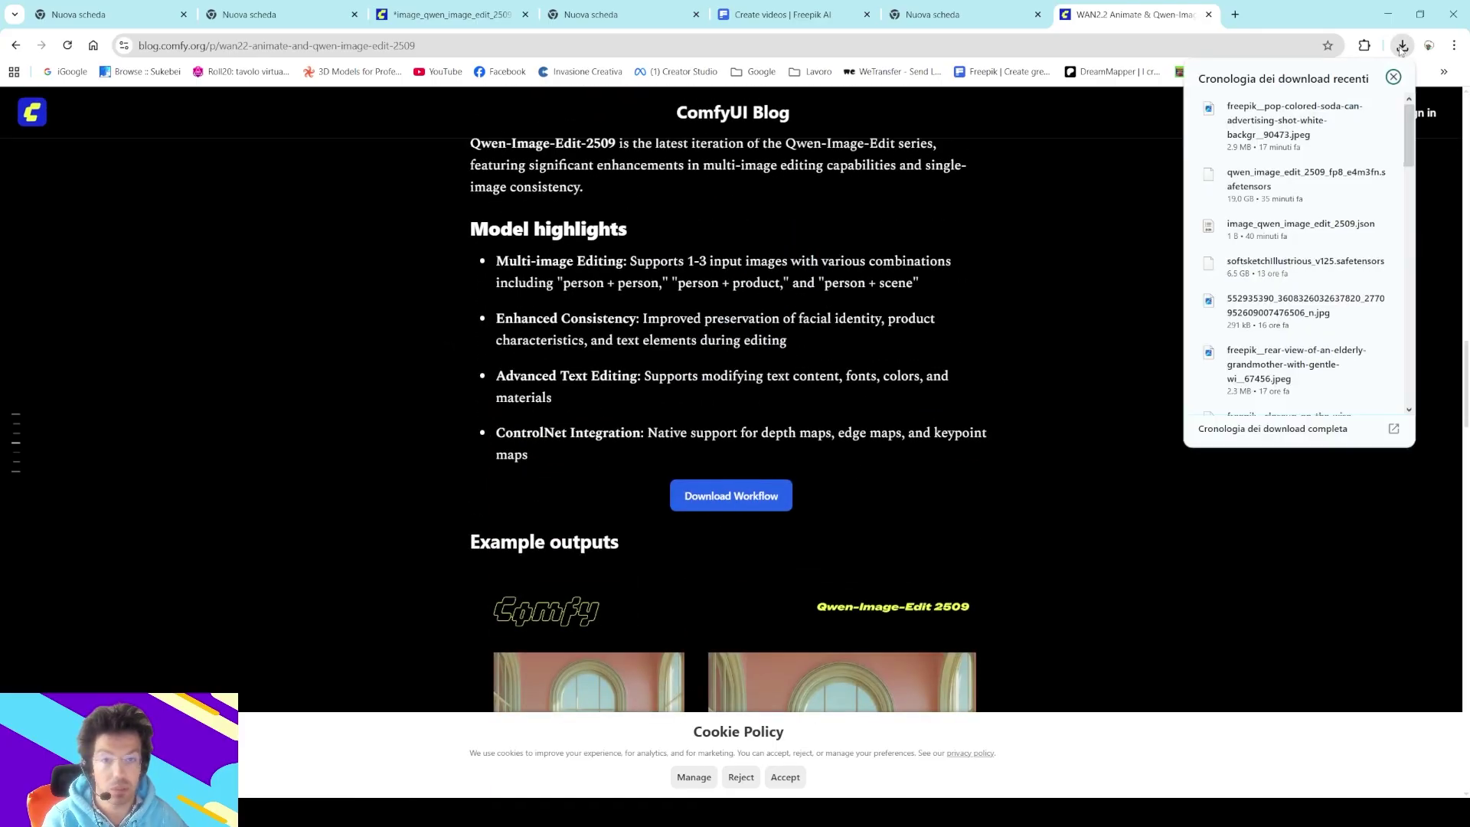
{"action": "mouse_move", "coordinate": [1272, 234]}
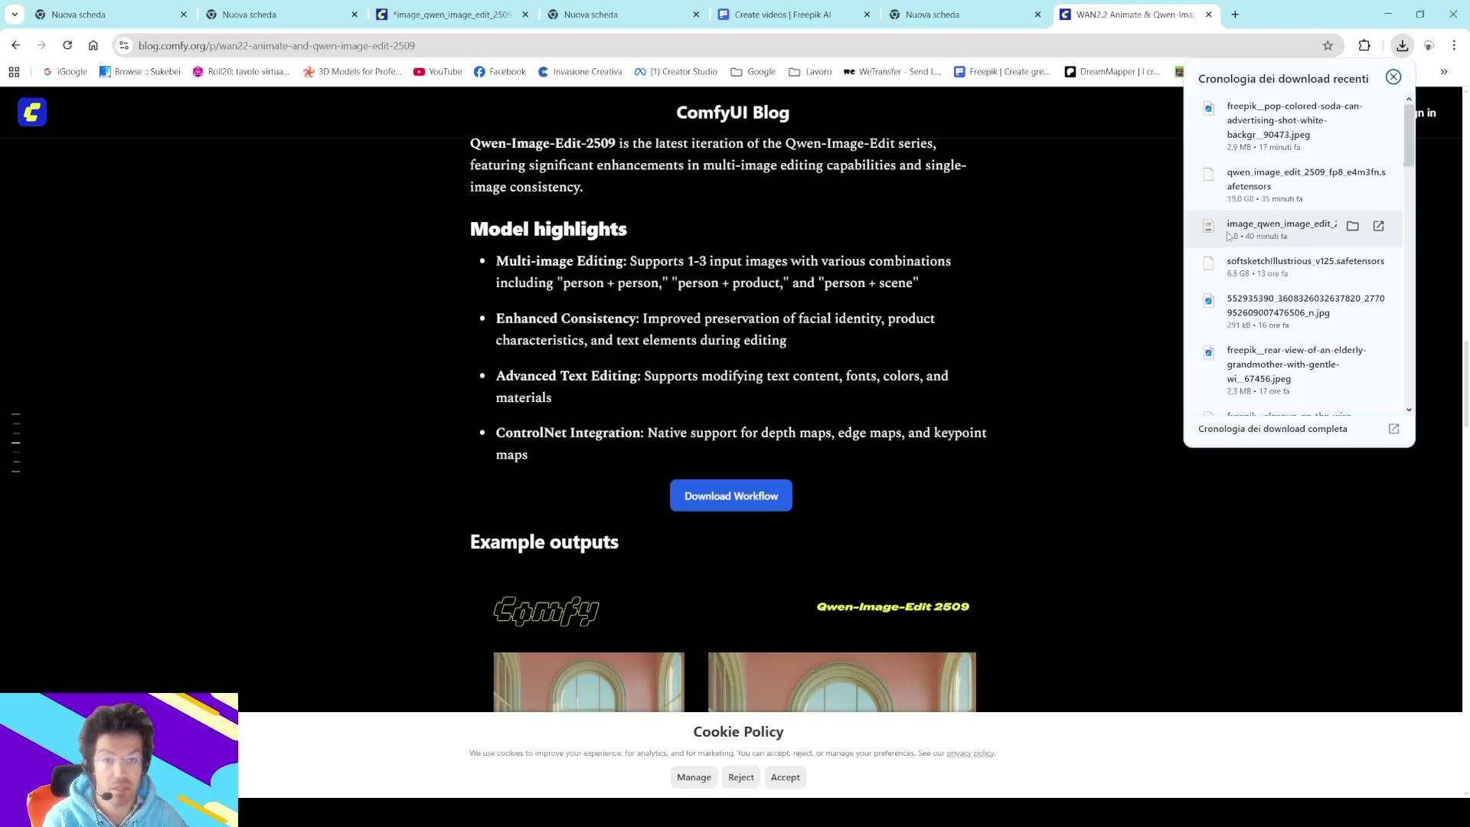
{"action": "scroll", "coordinate": [754, 376], "scroll_direction": "down", "scroll_amount": 5}
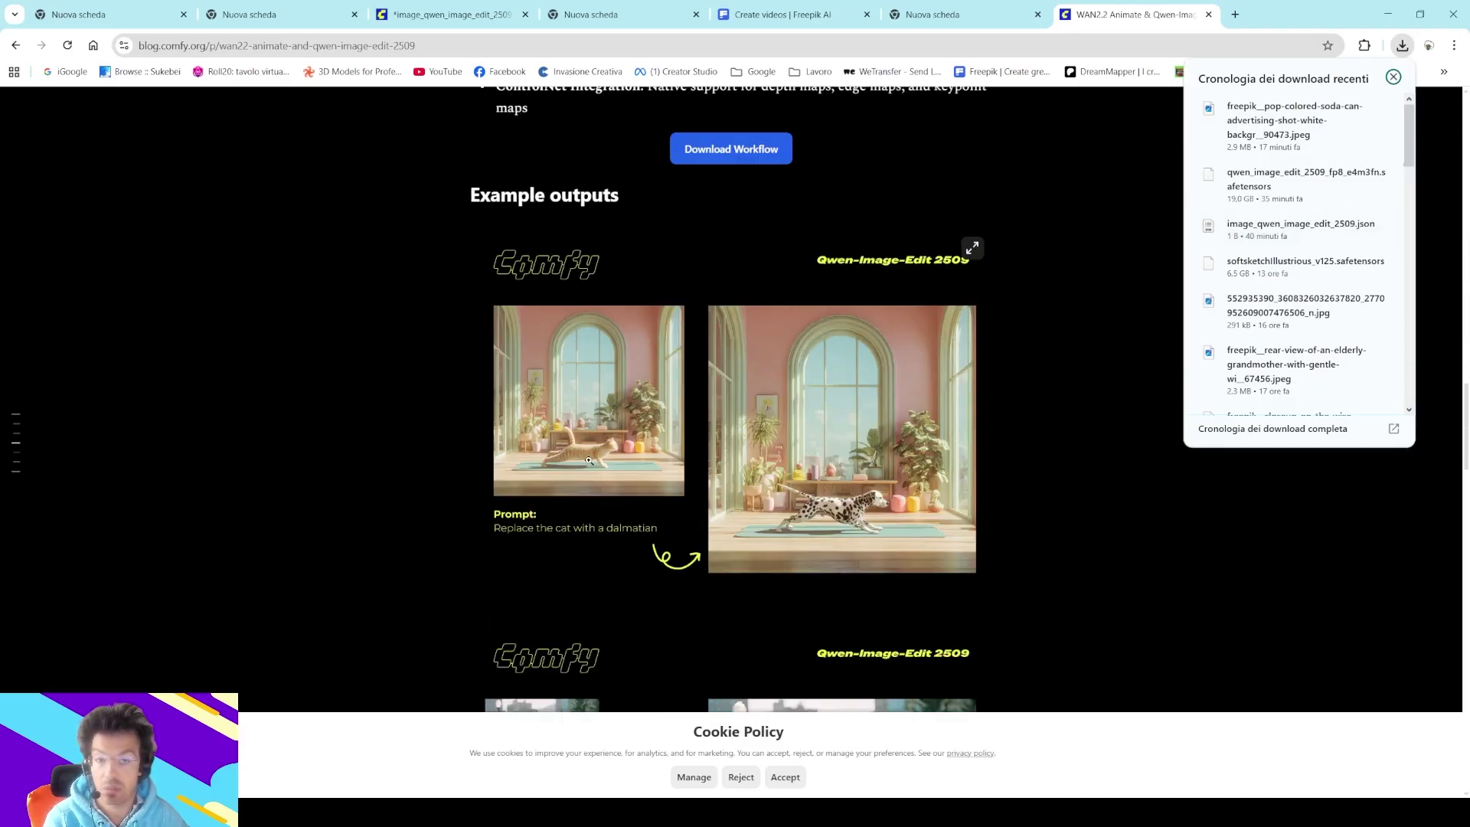
{"action": "scroll", "coordinate": [754, 377], "scroll_direction": "up", "scroll_amount": 5}
{"action": "left_click", "coordinate": [426, 4]}
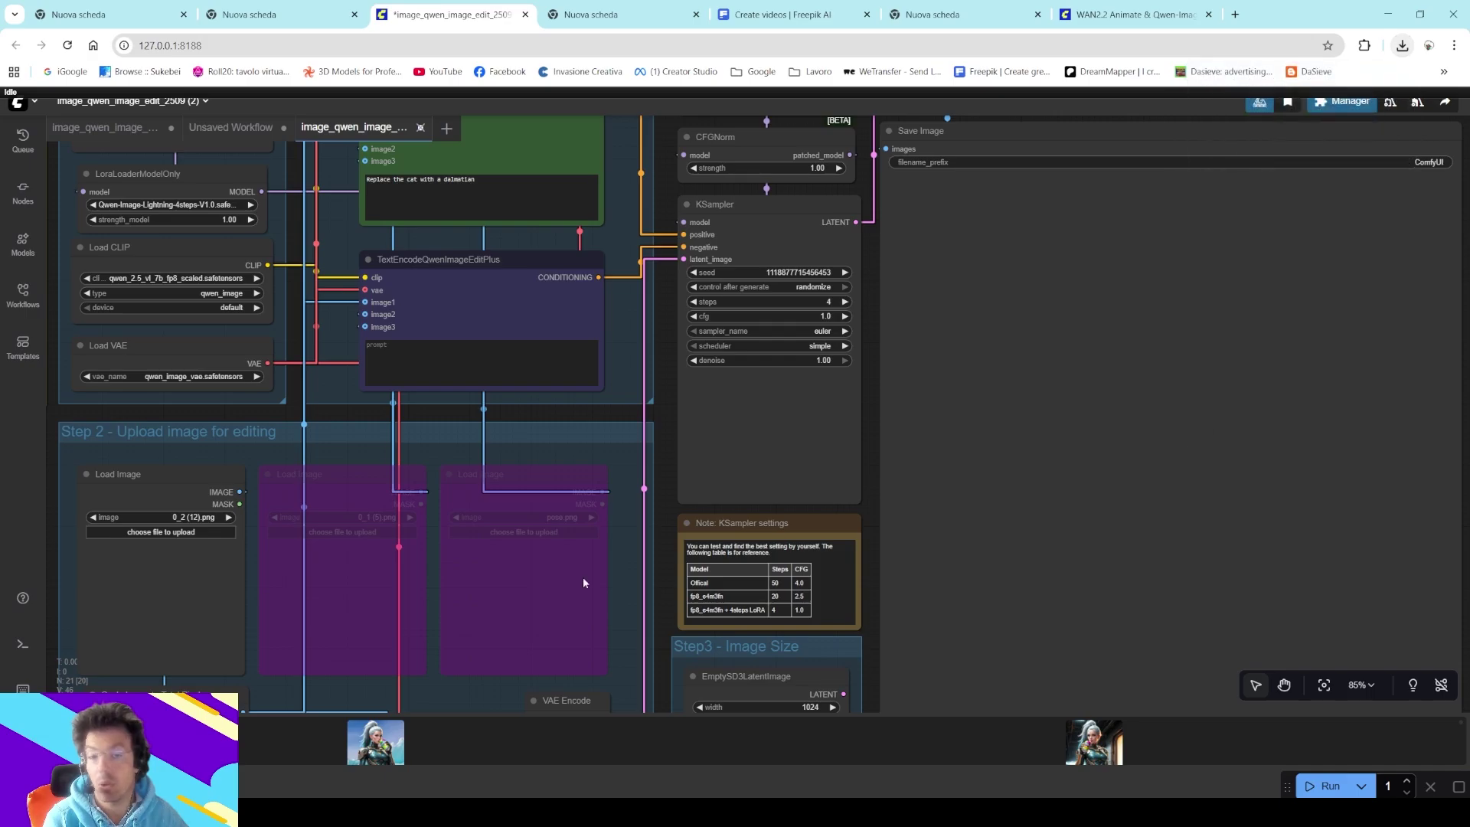
- View the source image PL_4k__00035_.jpeg maximized in the photo viewer, inspect the armored character's details up close, and close the viewer
{"action": "scroll", "coordinate": [765, 372], "scroll_direction": "down", "scroll_amount": 4}
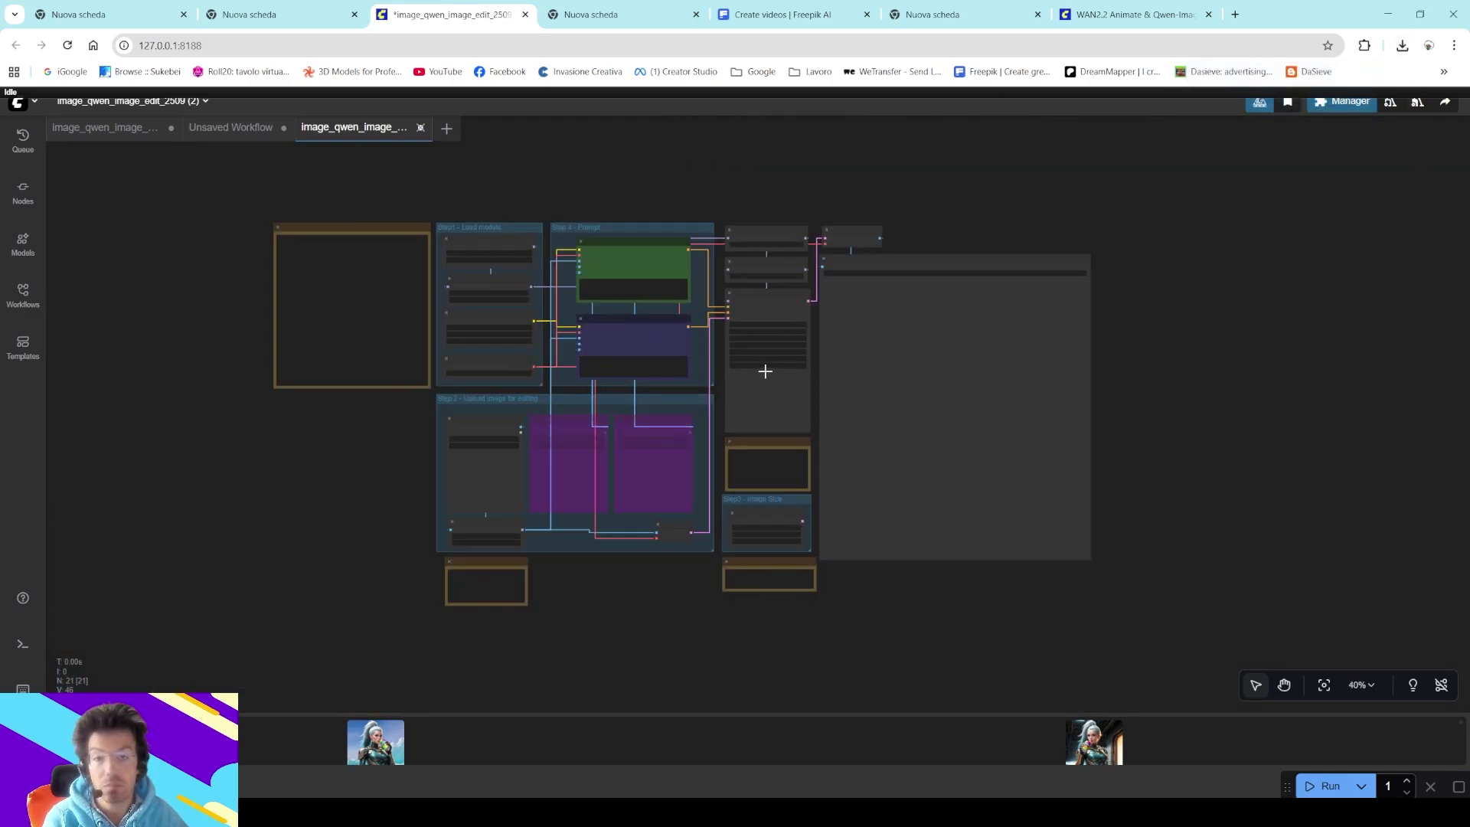
{"action": "left_click_drag", "start_coordinate": [440, 202], "coordinate": [594, 232]}
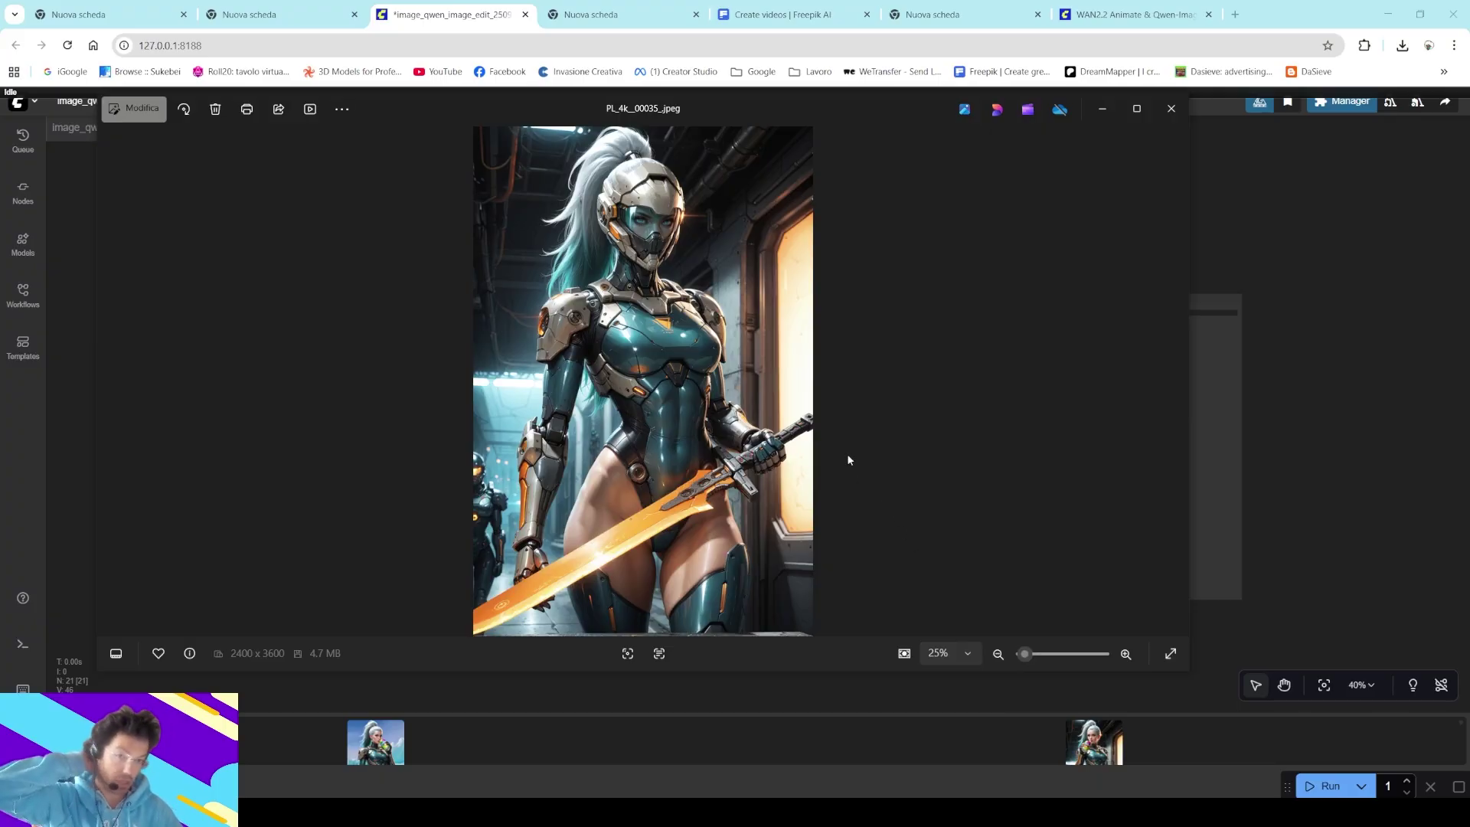
{"action": "left_click", "coordinate": [1136, 108]}
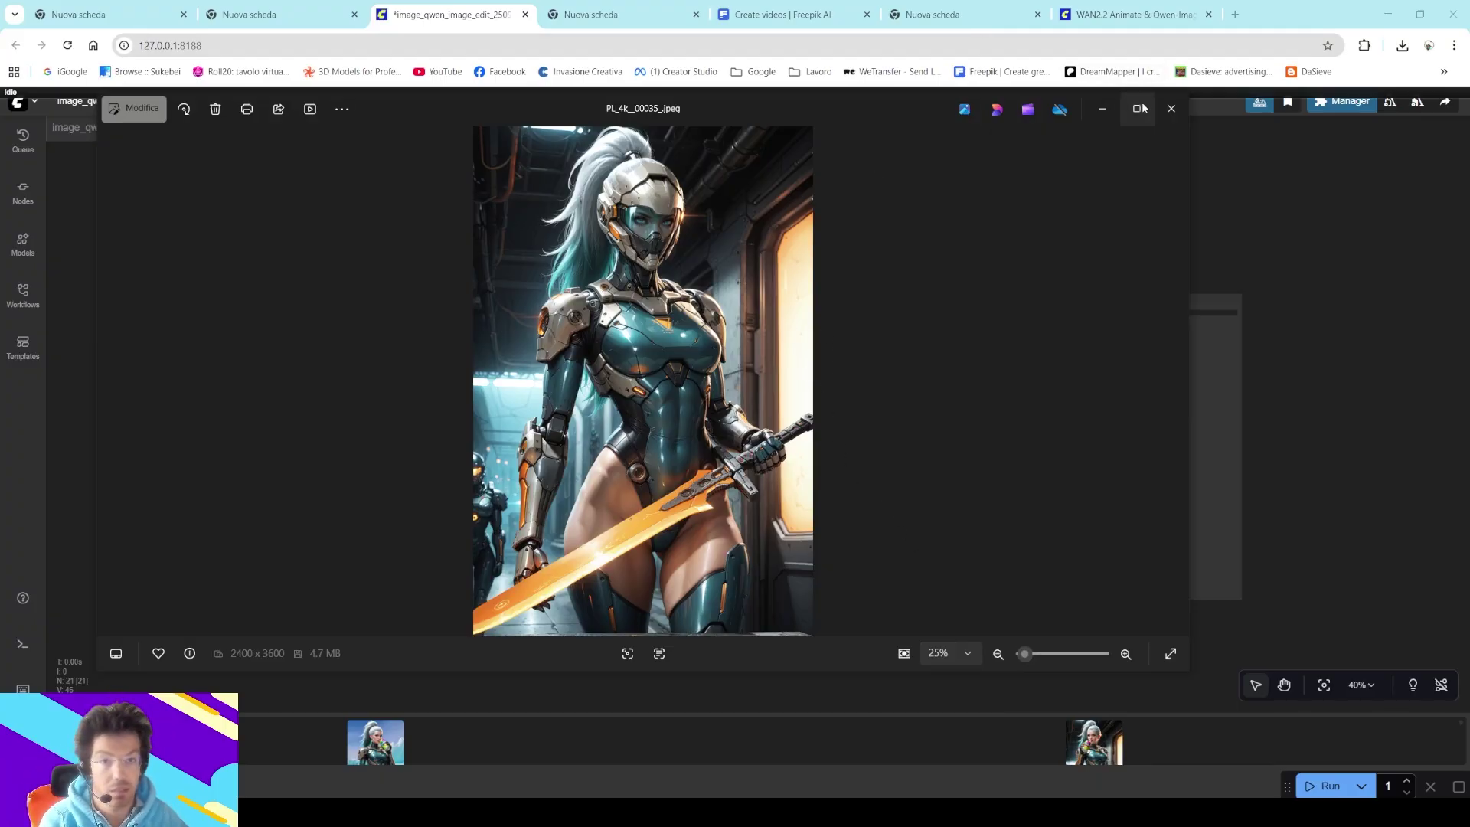
{"action": "scroll", "coordinate": [696, 220], "scroll_direction": "up", "scroll_amount": 3}
{"action": "left_click_drag", "start_coordinate": [695, 220], "coordinate": [695, 298]}
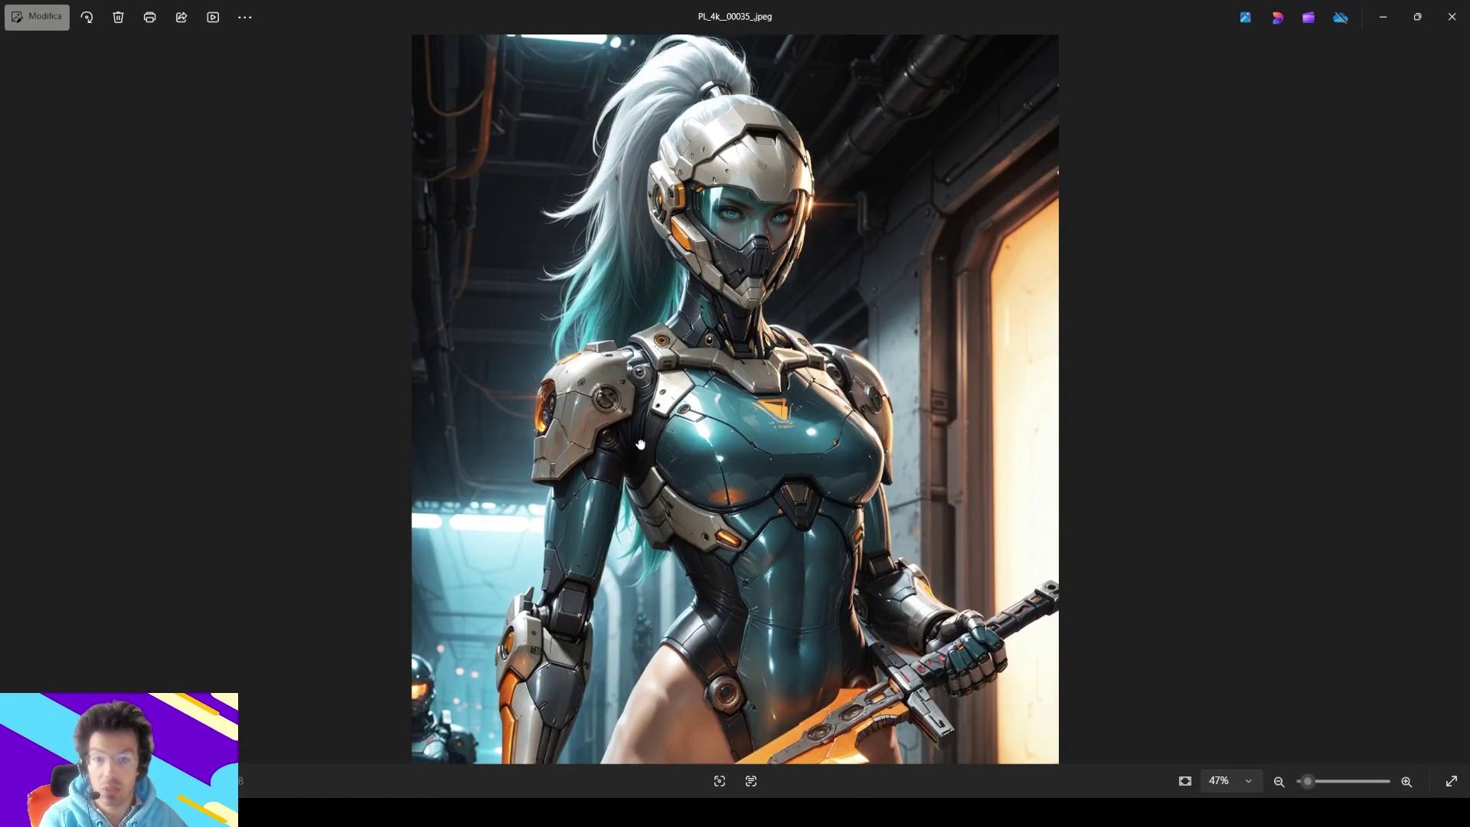
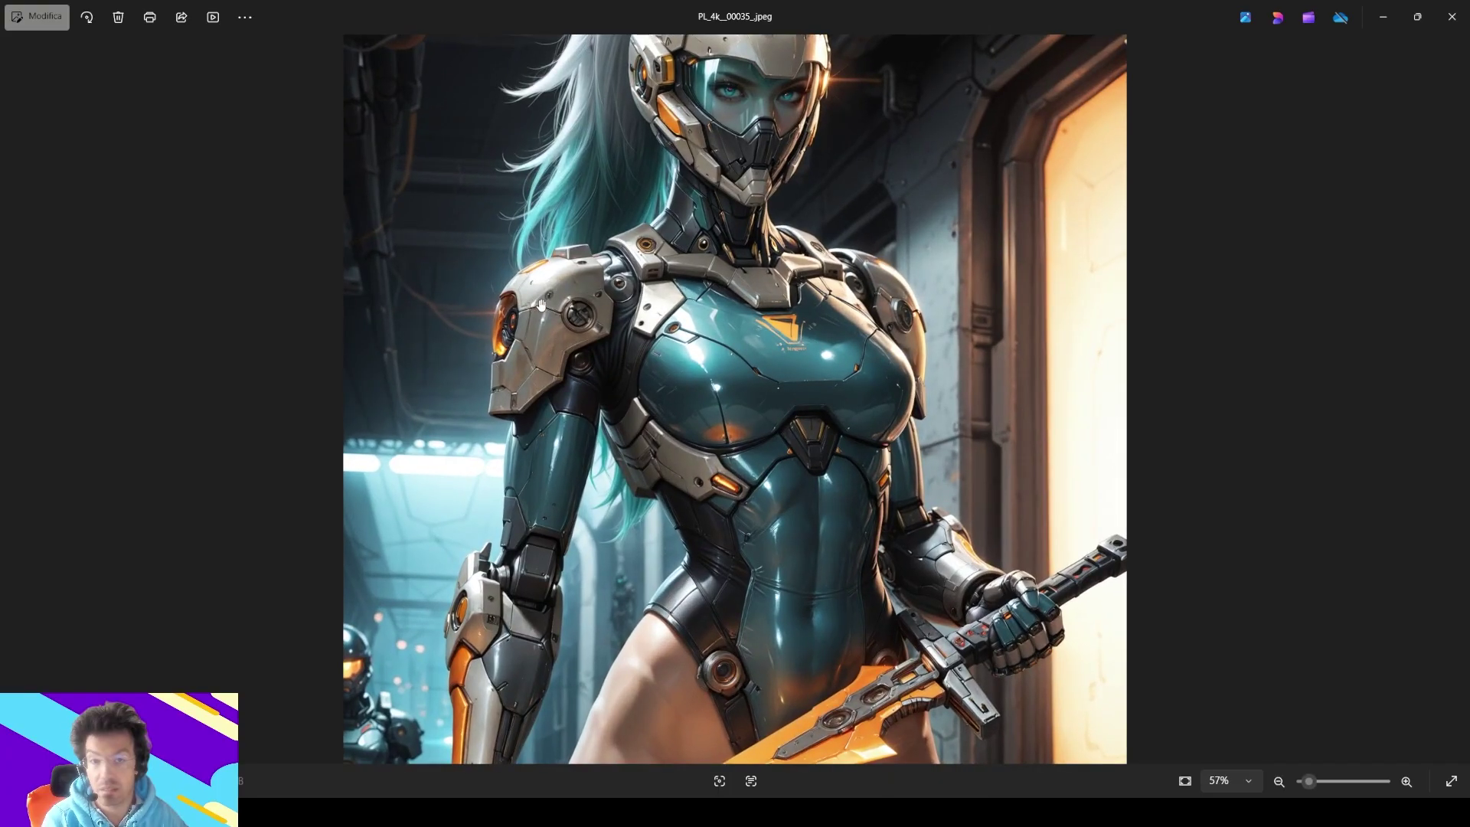
{"action": "scroll", "coordinate": [694, 301], "scroll_direction": "up", "scroll_amount": 2}
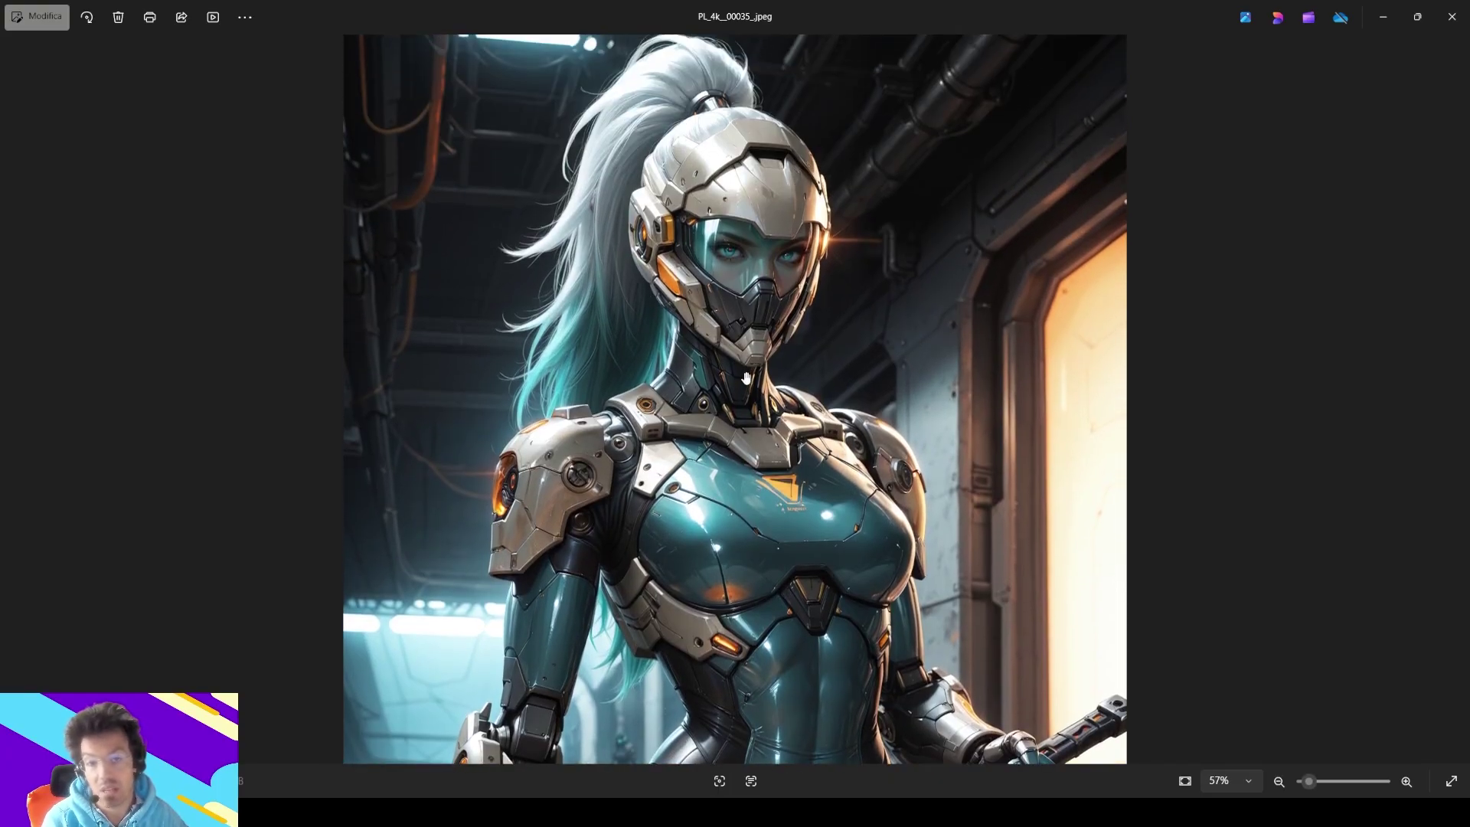
{"action": "scroll", "coordinate": [702, 316], "scroll_direction": "up", "scroll_amount": 1}
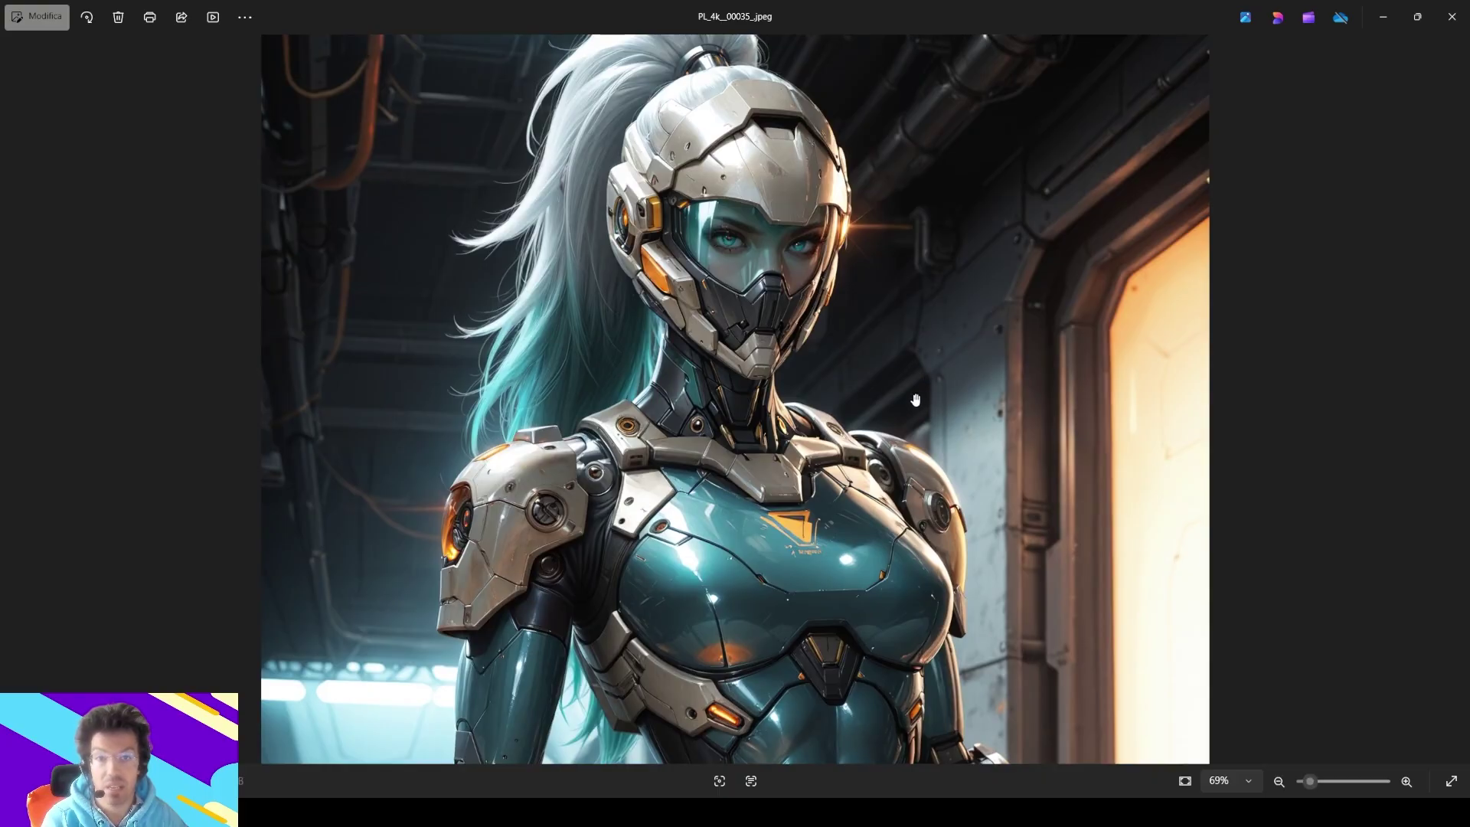
{"action": "scroll", "coordinate": [584, 444], "scroll_direction": "down", "scroll_amount": 3}
{"action": "scroll", "coordinate": [925, 317], "scroll_direction": "up", "scroll_amount": 2}
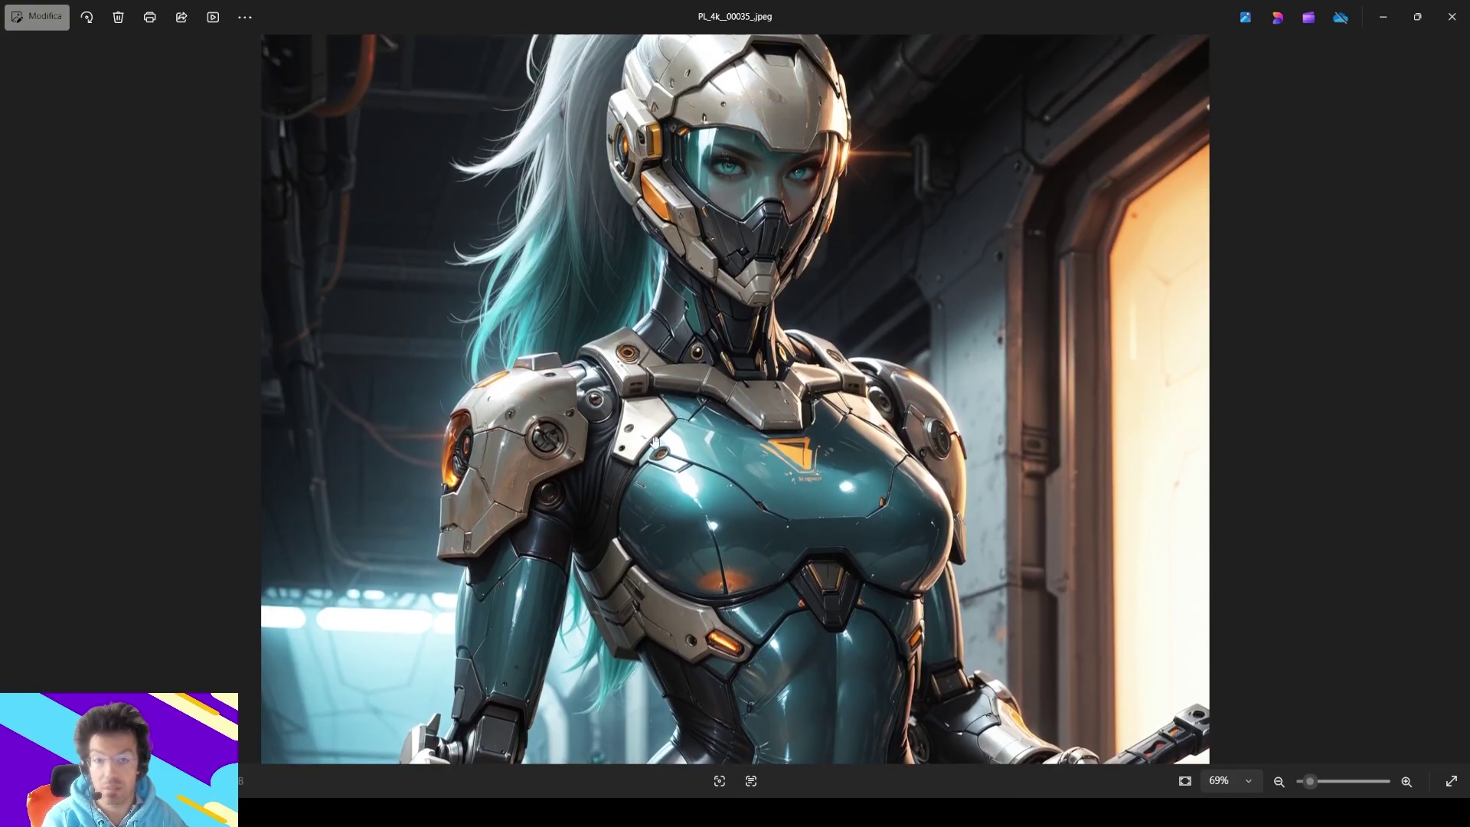
{"action": "left_click", "coordinate": [1452, 16]}
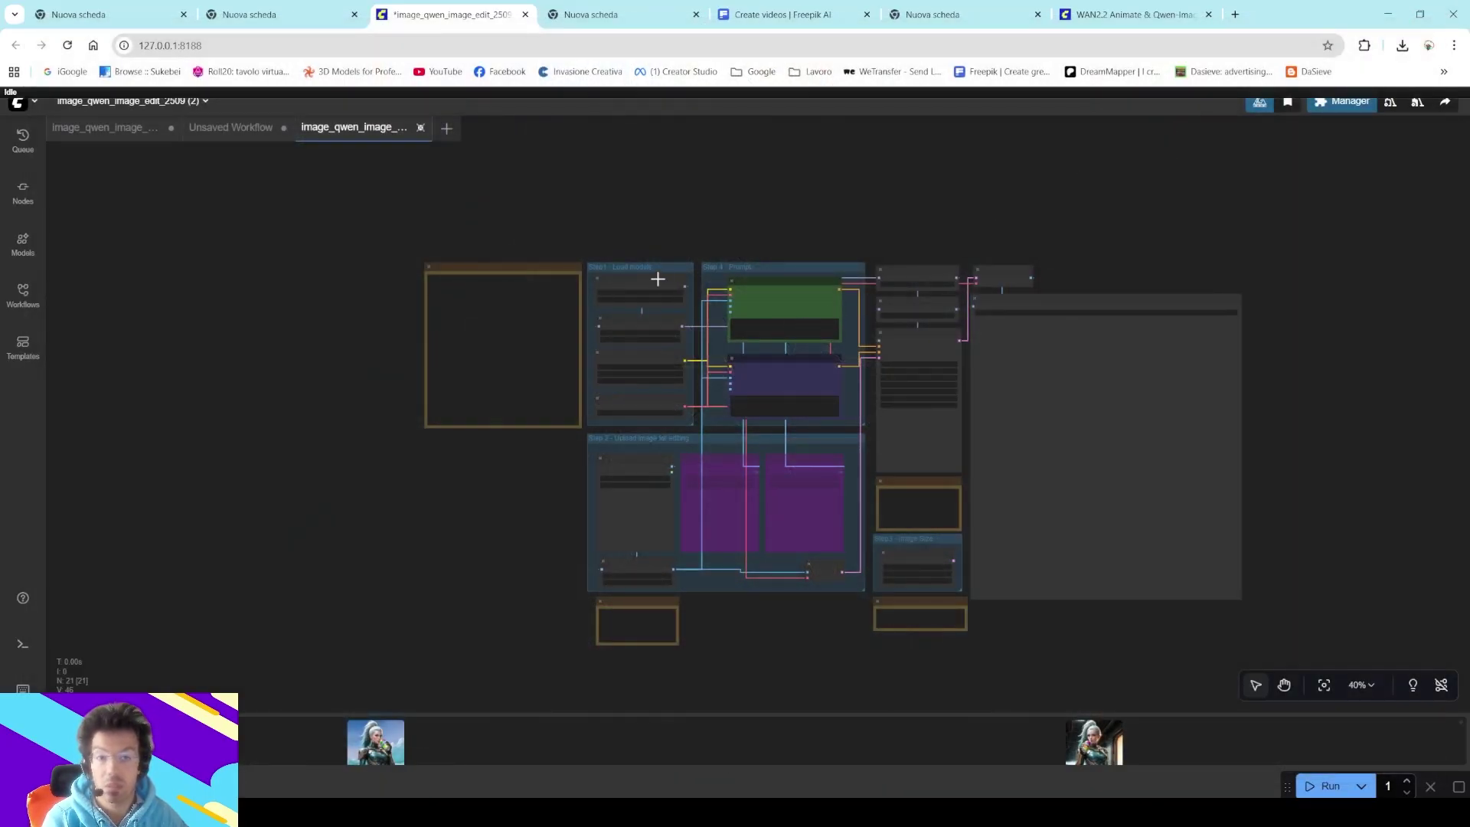
- Load PL_4k__00035_.jpeg from Downloads into the active Load Image node of the Step 2 group
{"action": "scroll", "coordinate": [727, 237], "scroll_direction": "up", "scroll_amount": 5}
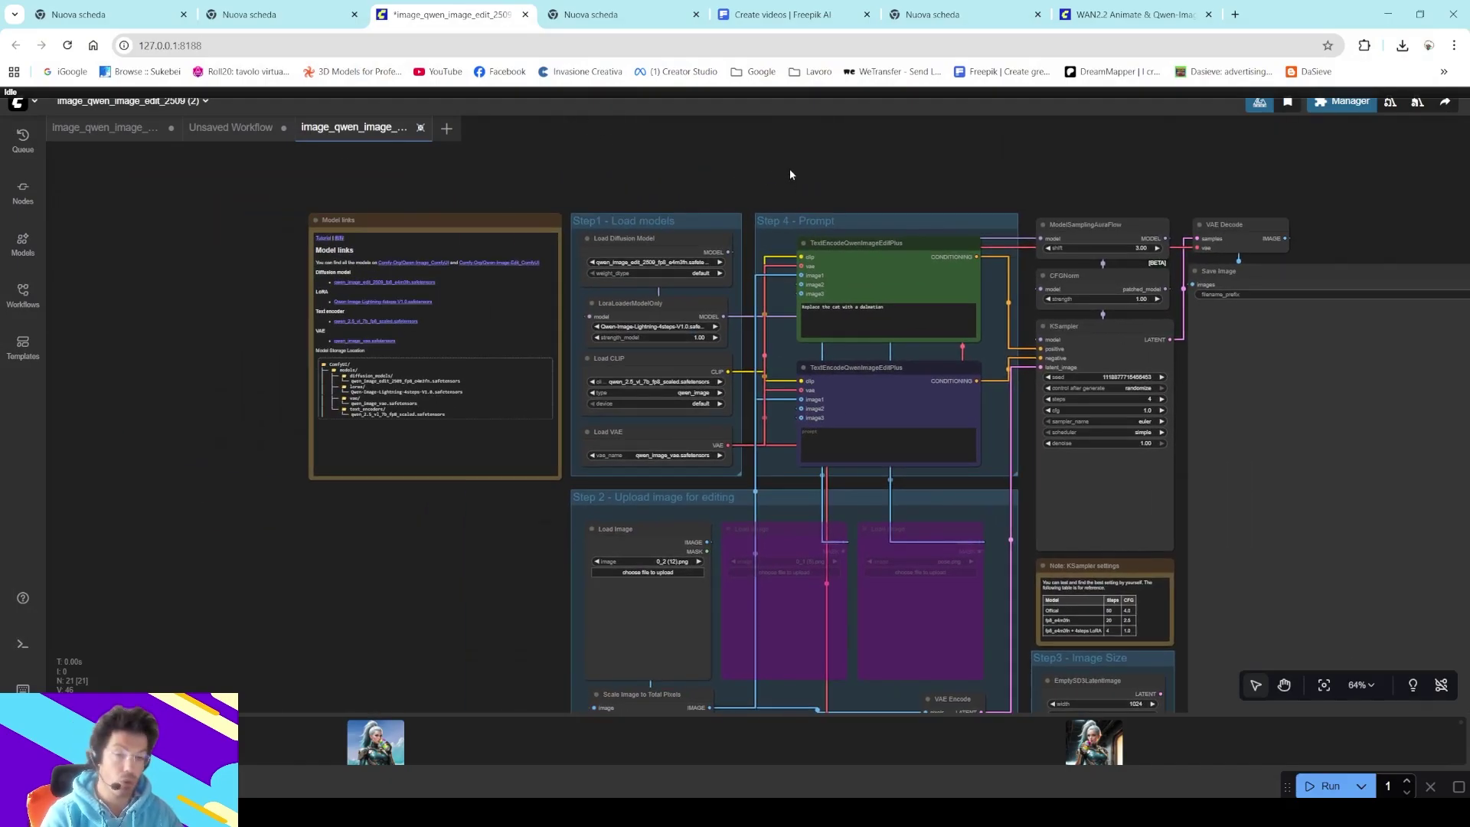
{"action": "scroll", "coordinate": [765, 165], "scroll_direction": "up", "scroll_amount": 5}
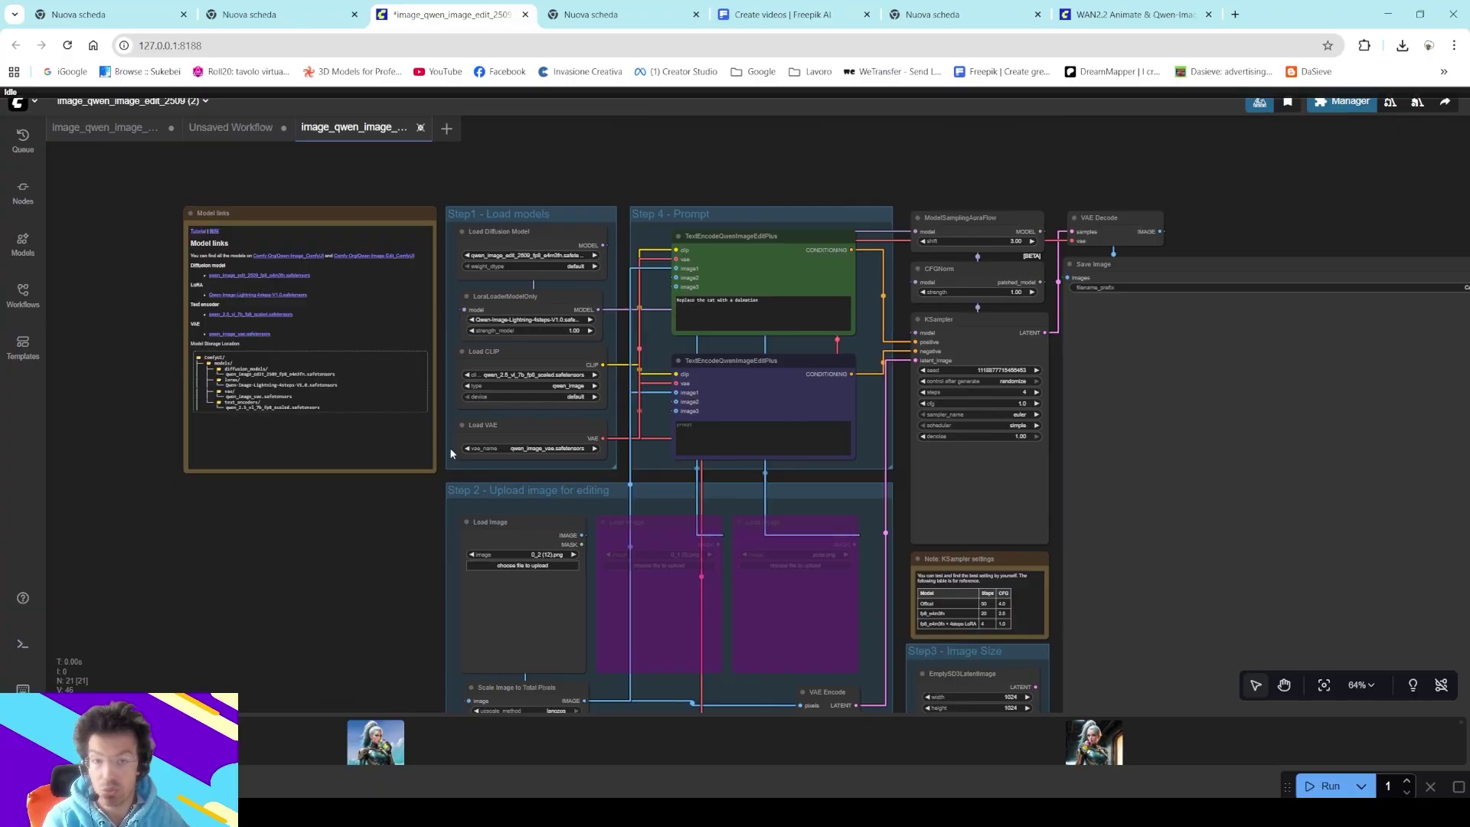
{"action": "left_click_drag", "start_coordinate": [305, 539], "coordinate": [207, 406]}
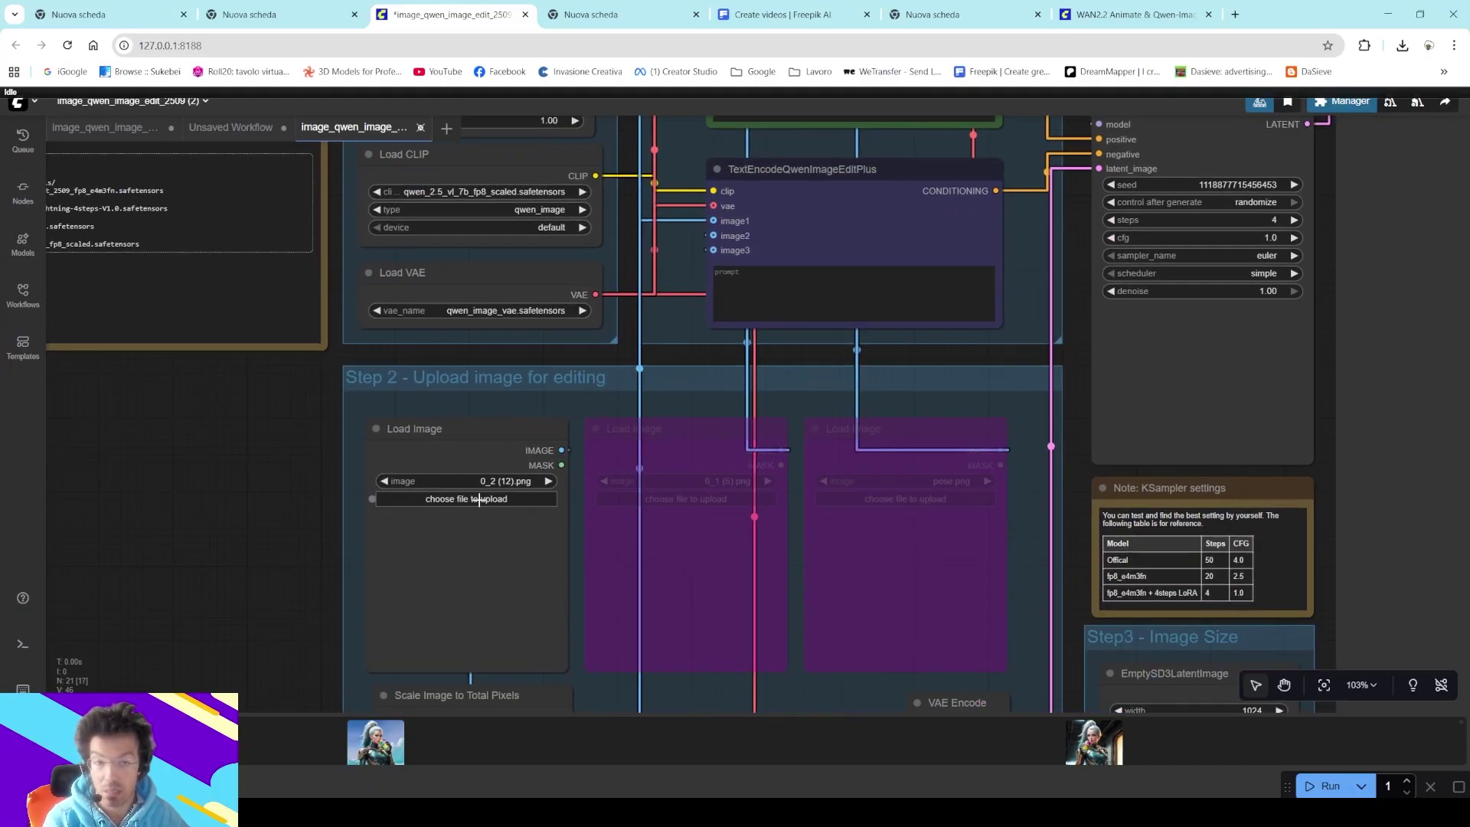
{"action": "left_click", "coordinate": [480, 499]}
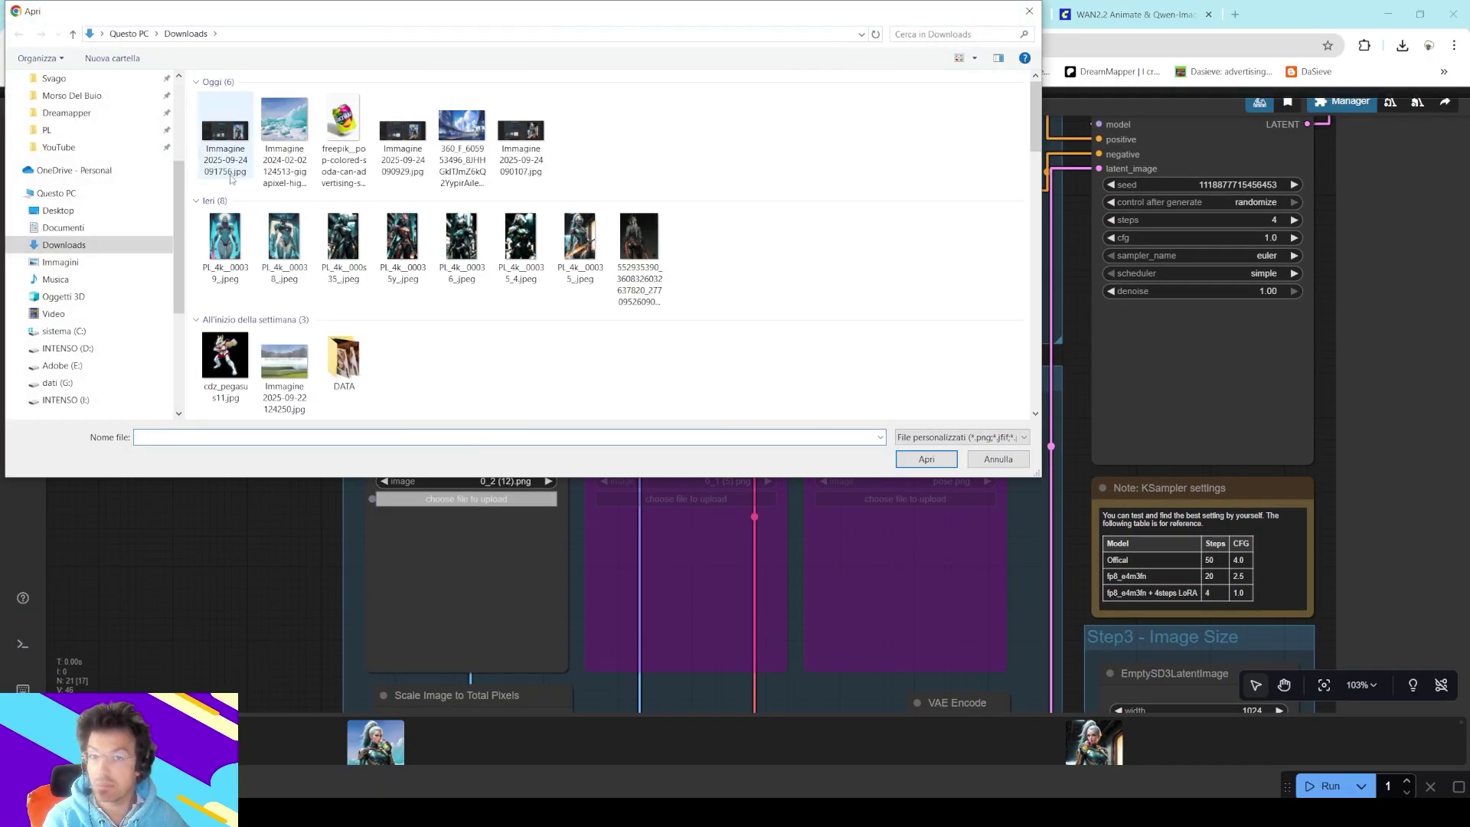
{"action": "double_click", "coordinate": [579, 237]}
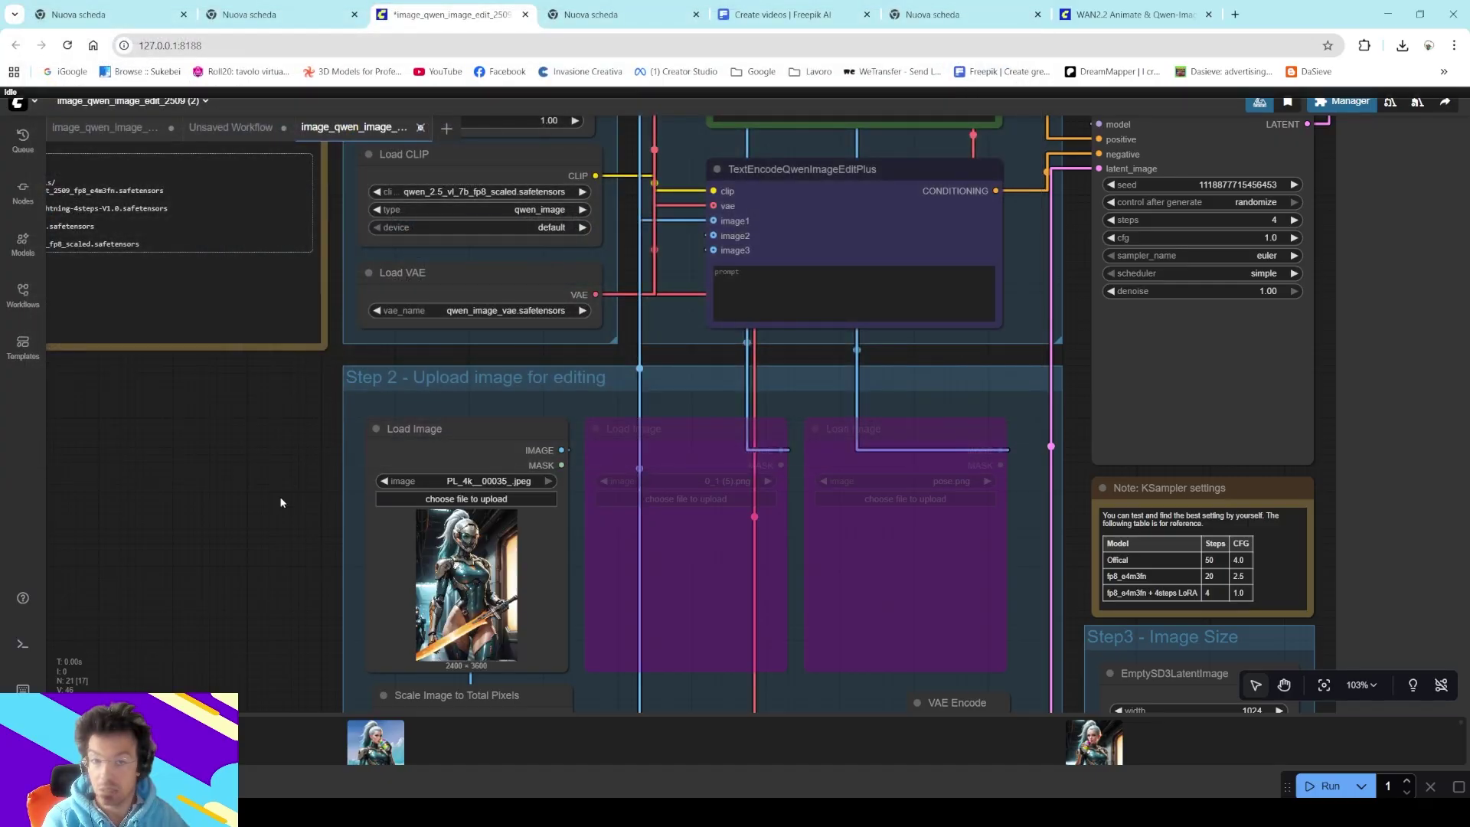
- Examine the loaded image's preview and dimensions and the Scale Image to Total Pixels node's settings in the Step 2 group
{"action": "left_click_drag", "start_coordinate": [279, 496], "coordinate": [353, 357]}
{"action": "scroll", "coordinate": [398, 355], "scroll_direction": "up", "scroll_amount": 8}
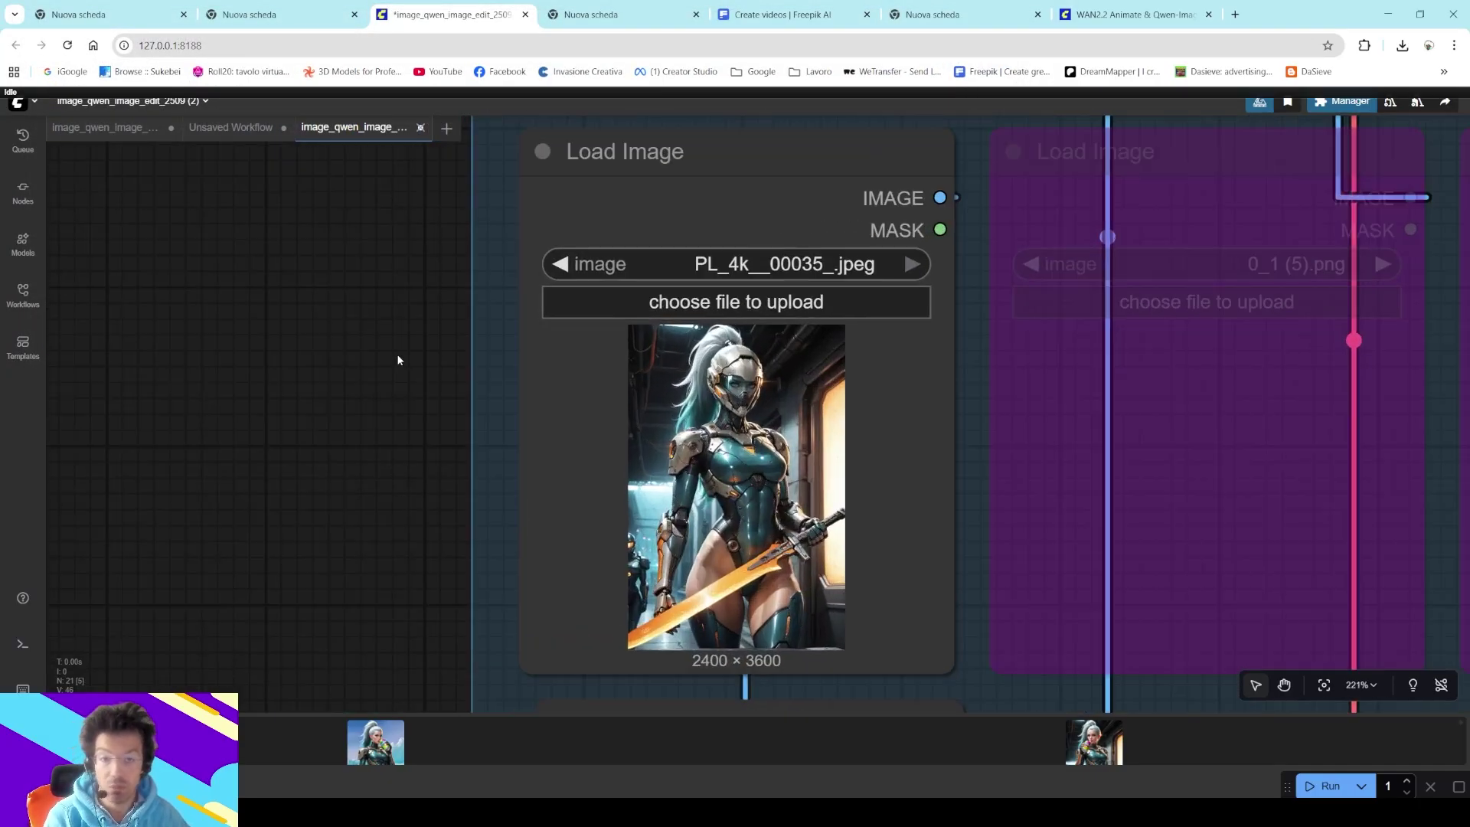
{"action": "scroll", "coordinate": [384, 412], "scroll_direction": "up", "scroll_amount": 4}
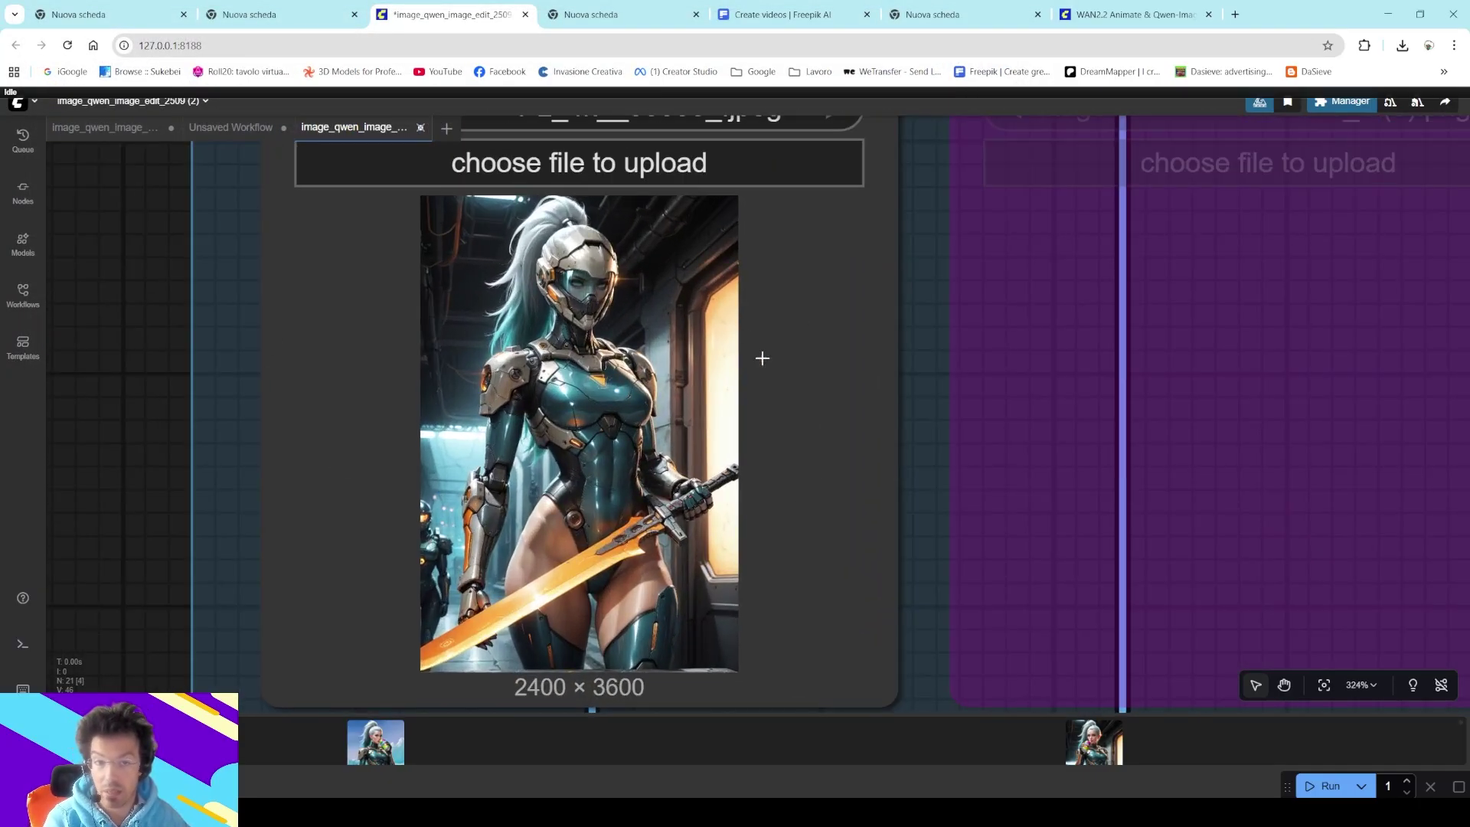
{"action": "scroll", "coordinate": [347, 376], "scroll_direction": "down", "scroll_amount": 13}
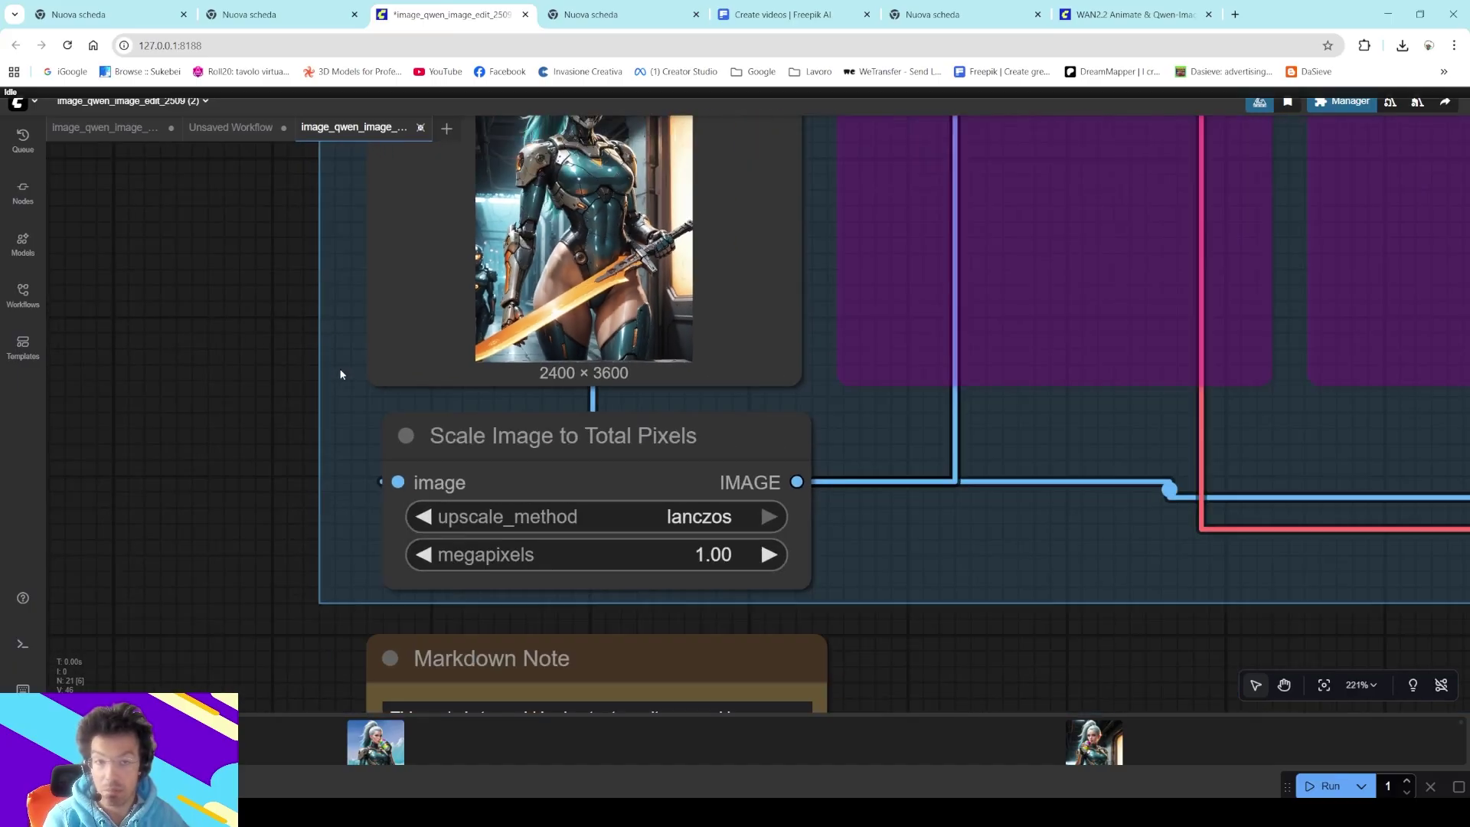
{"action": "left_click_drag", "start_coordinate": [260, 295], "coordinate": [407, 445]}
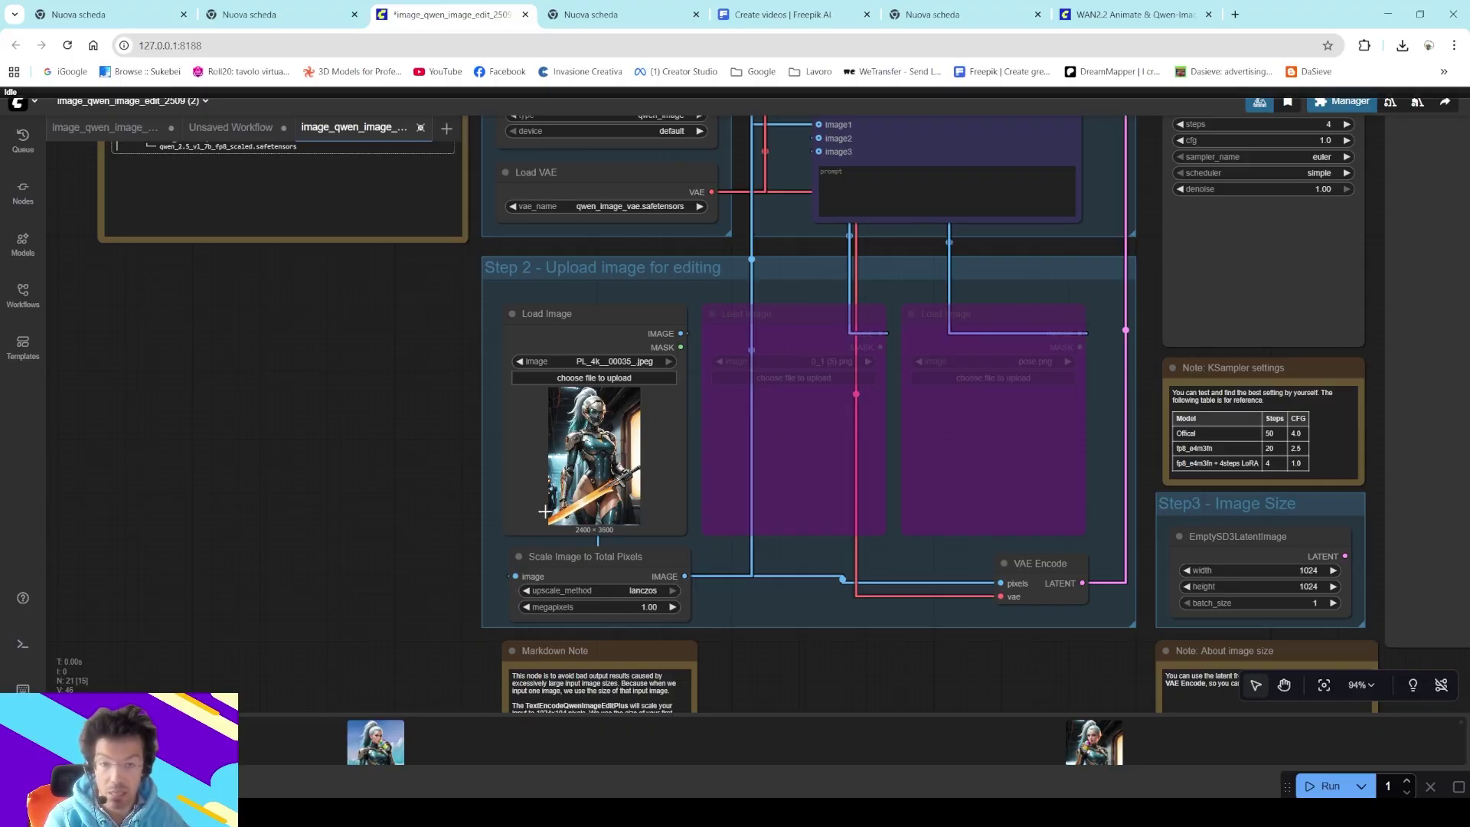
{"action": "scroll", "coordinate": [521, 464], "scroll_direction": "up", "scroll_amount": 5}
{"action": "scroll", "coordinate": [672, 538], "scroll_direction": "up", "scroll_amount": 7}
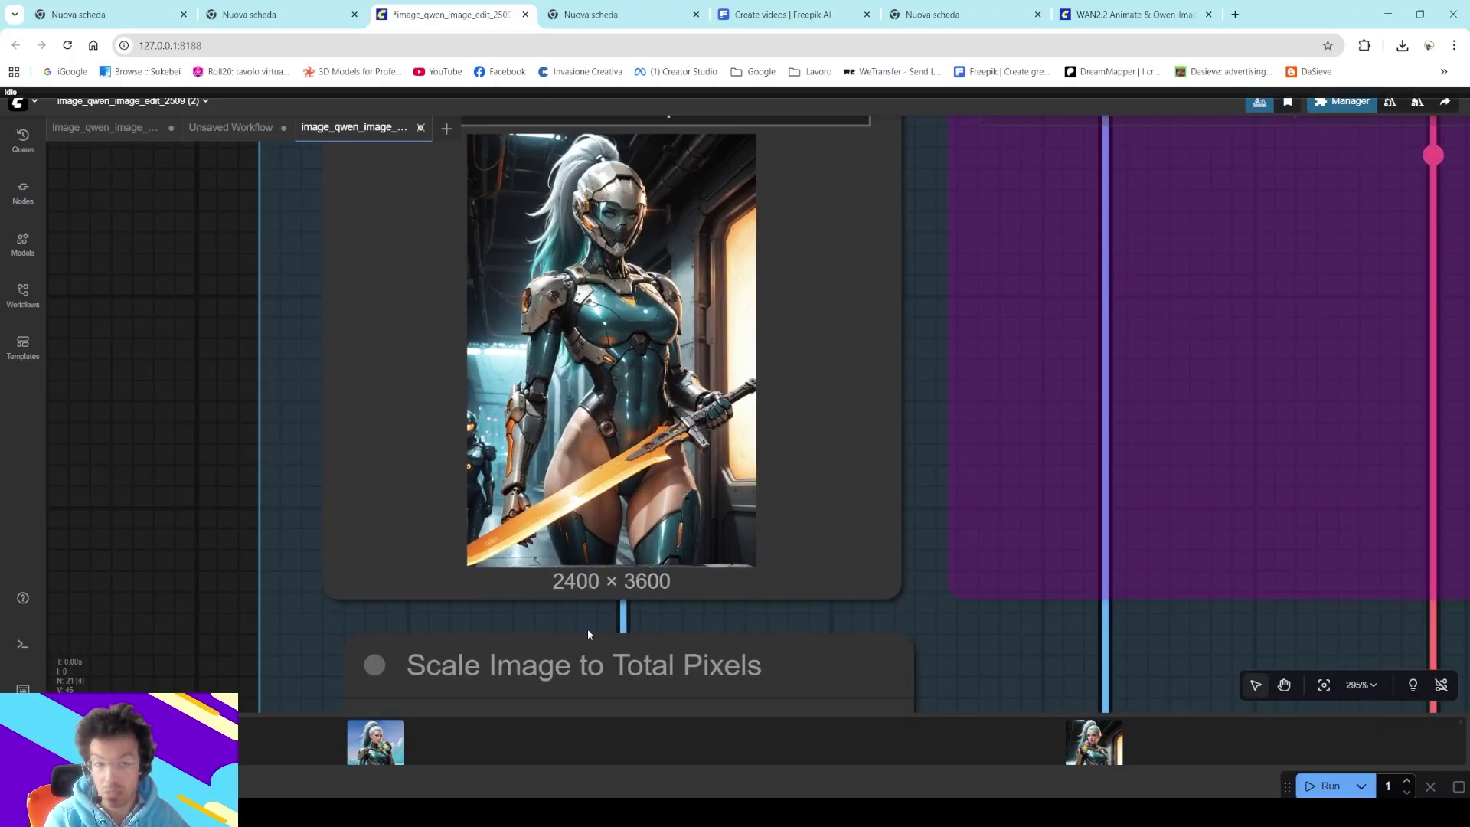
{"action": "scroll", "coordinate": [588, 614], "scroll_direction": "down", "scroll_amount": 12}
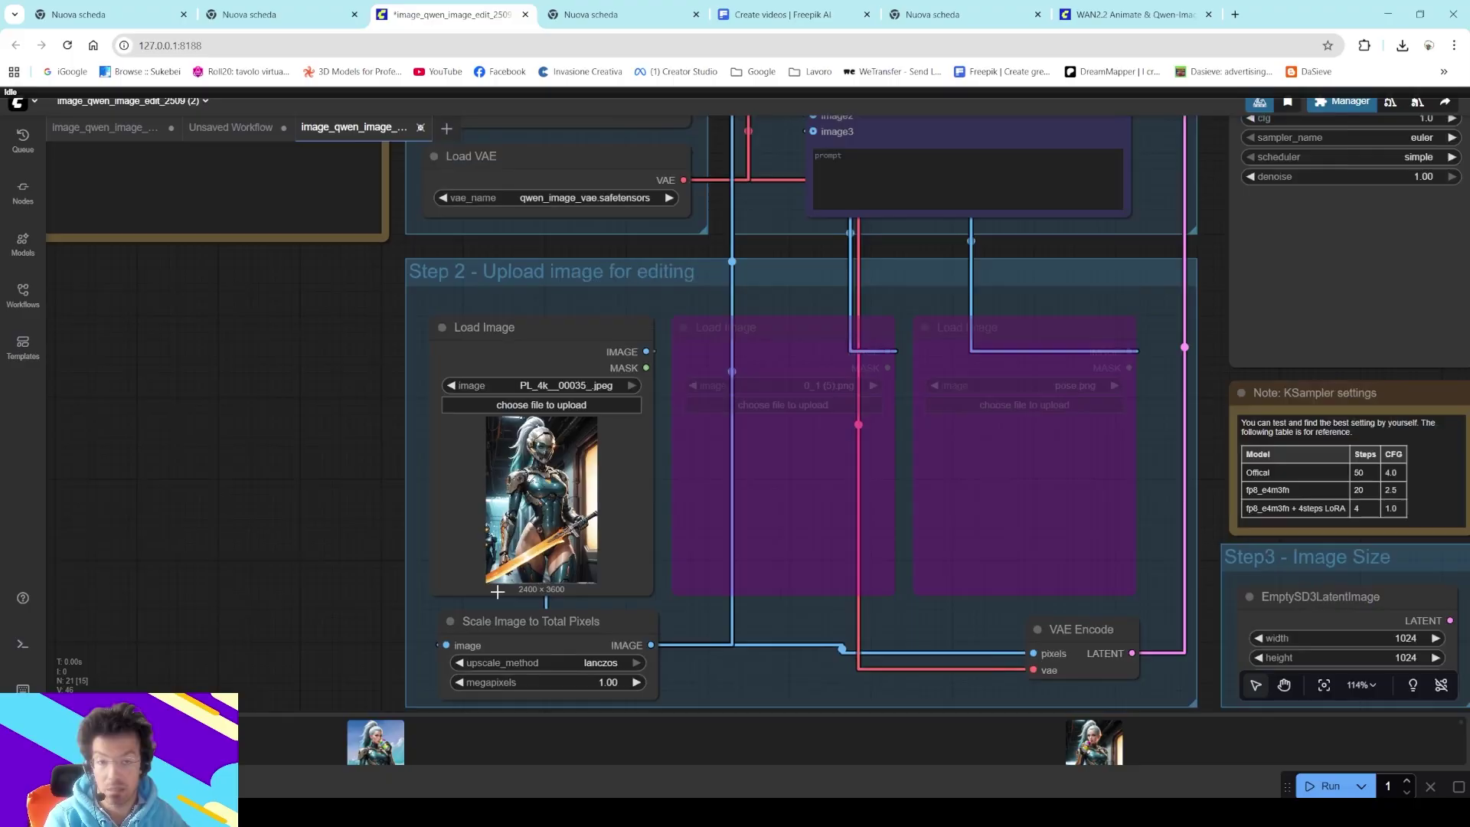
- Replace the prompt in the green TextEncodeQwenImageEditPlus node with "remove the helmet and the sword"
{"action": "scroll", "coordinate": [335, 490], "scroll_direction": "down", "scroll_amount": 5}
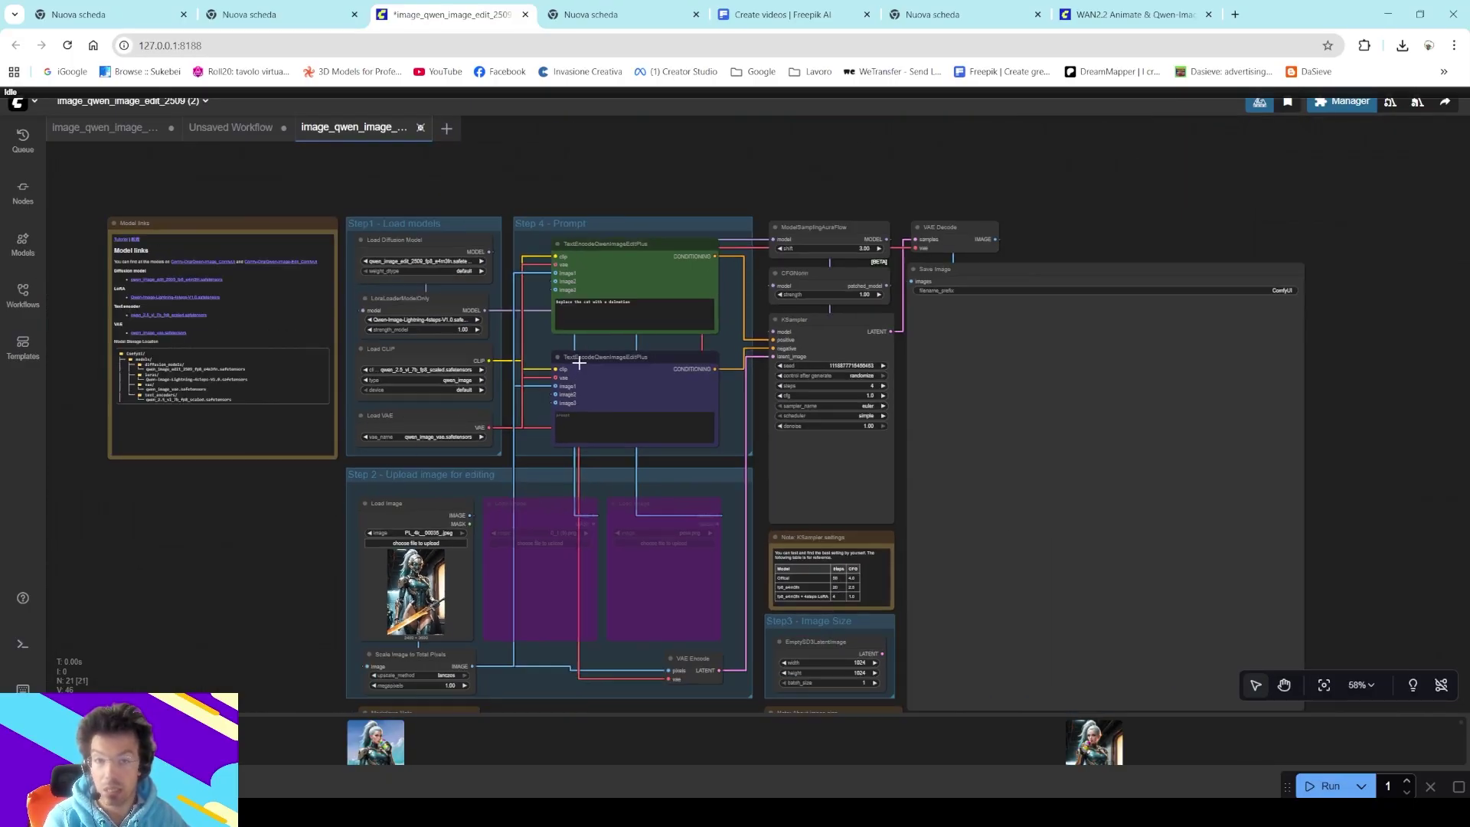
{"action": "scroll", "coordinate": [581, 300], "scroll_direction": "up", "scroll_amount": 7}
{"action": "triple_click", "coordinate": [581, 298]}
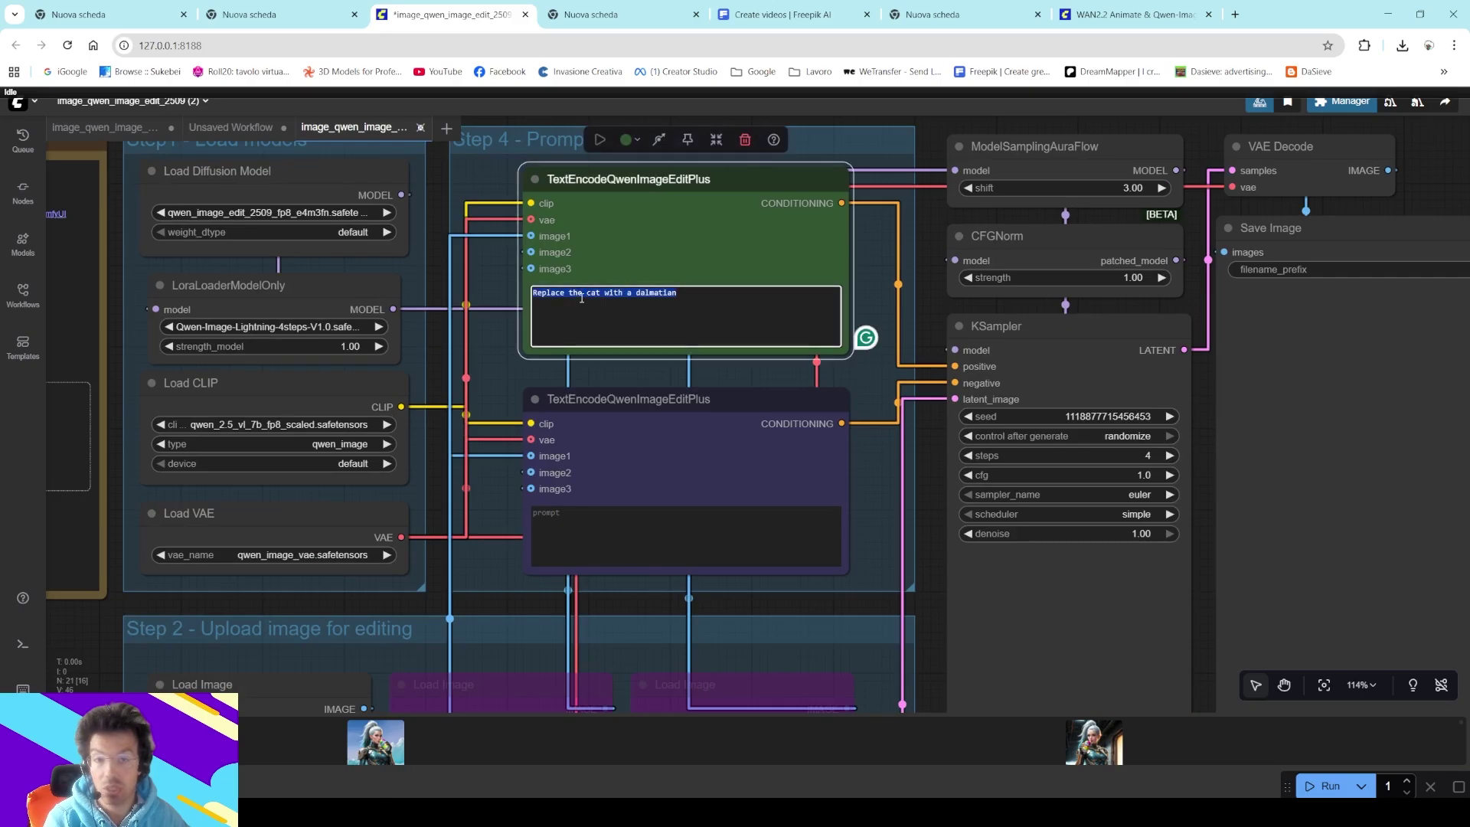
{"action": "type", "text": "re"}
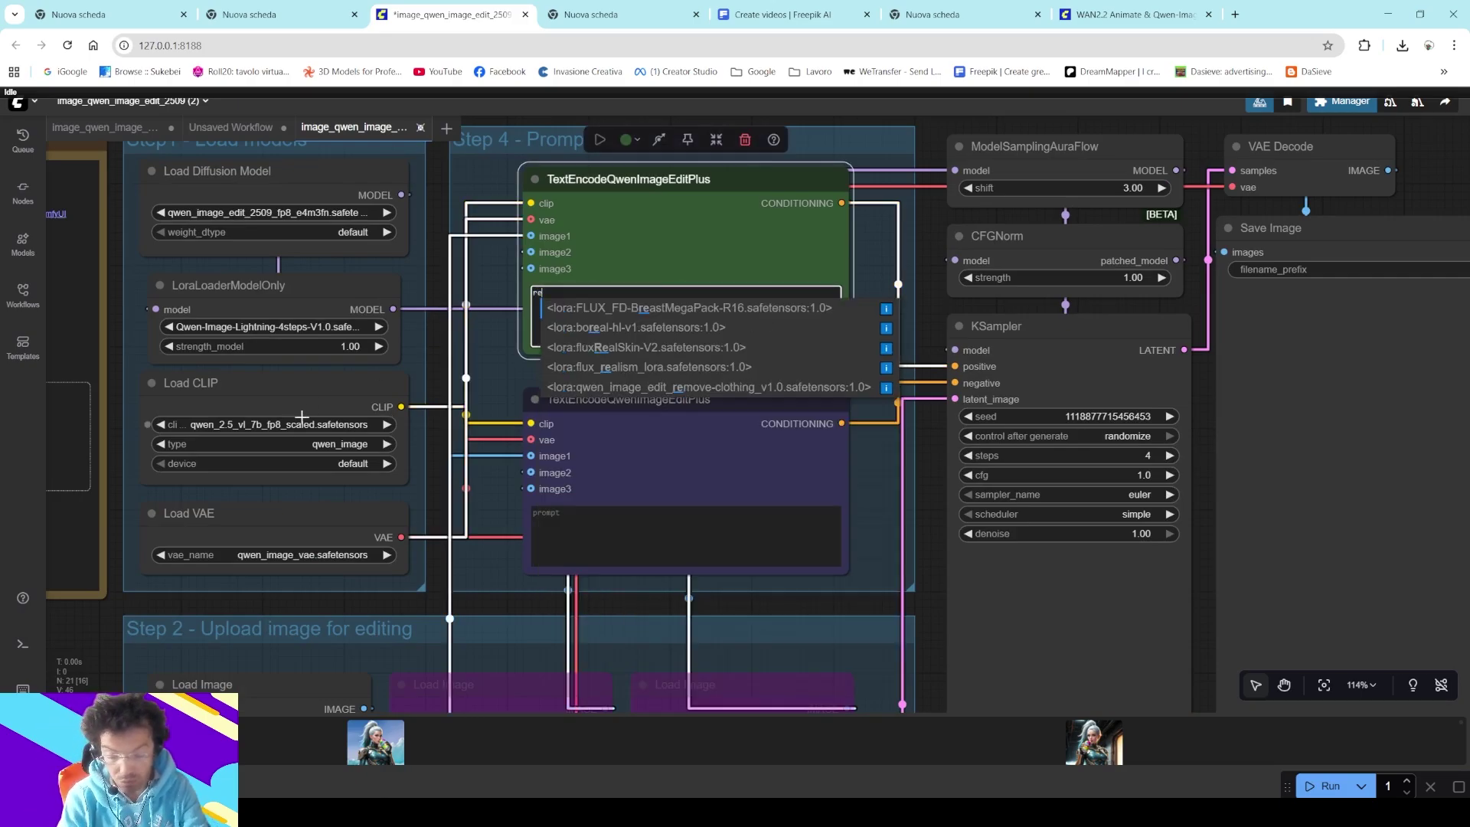
{"action": "type", "text": "move the helmet"}
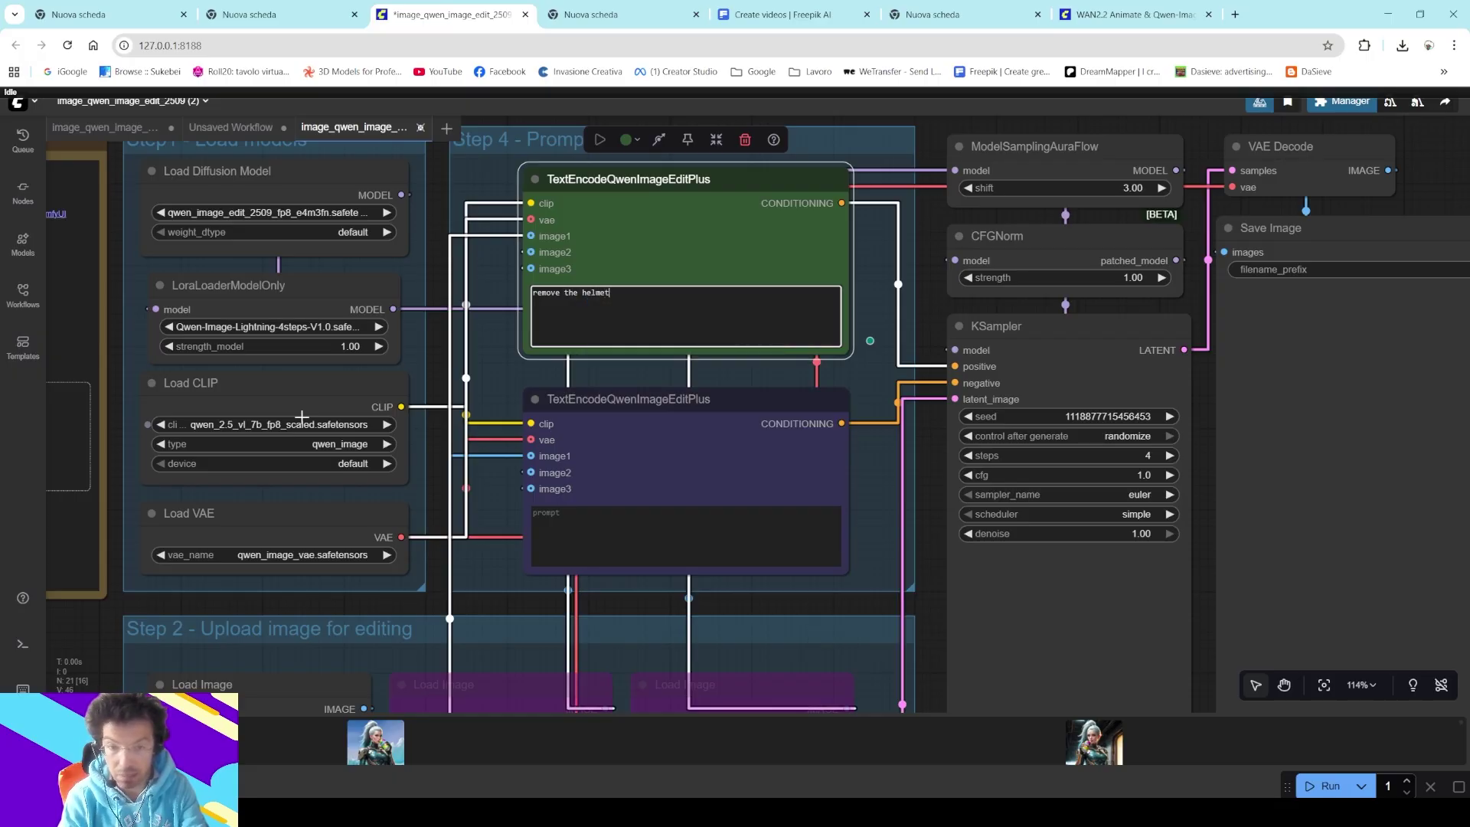
{"action": "type", "text": " and the"}
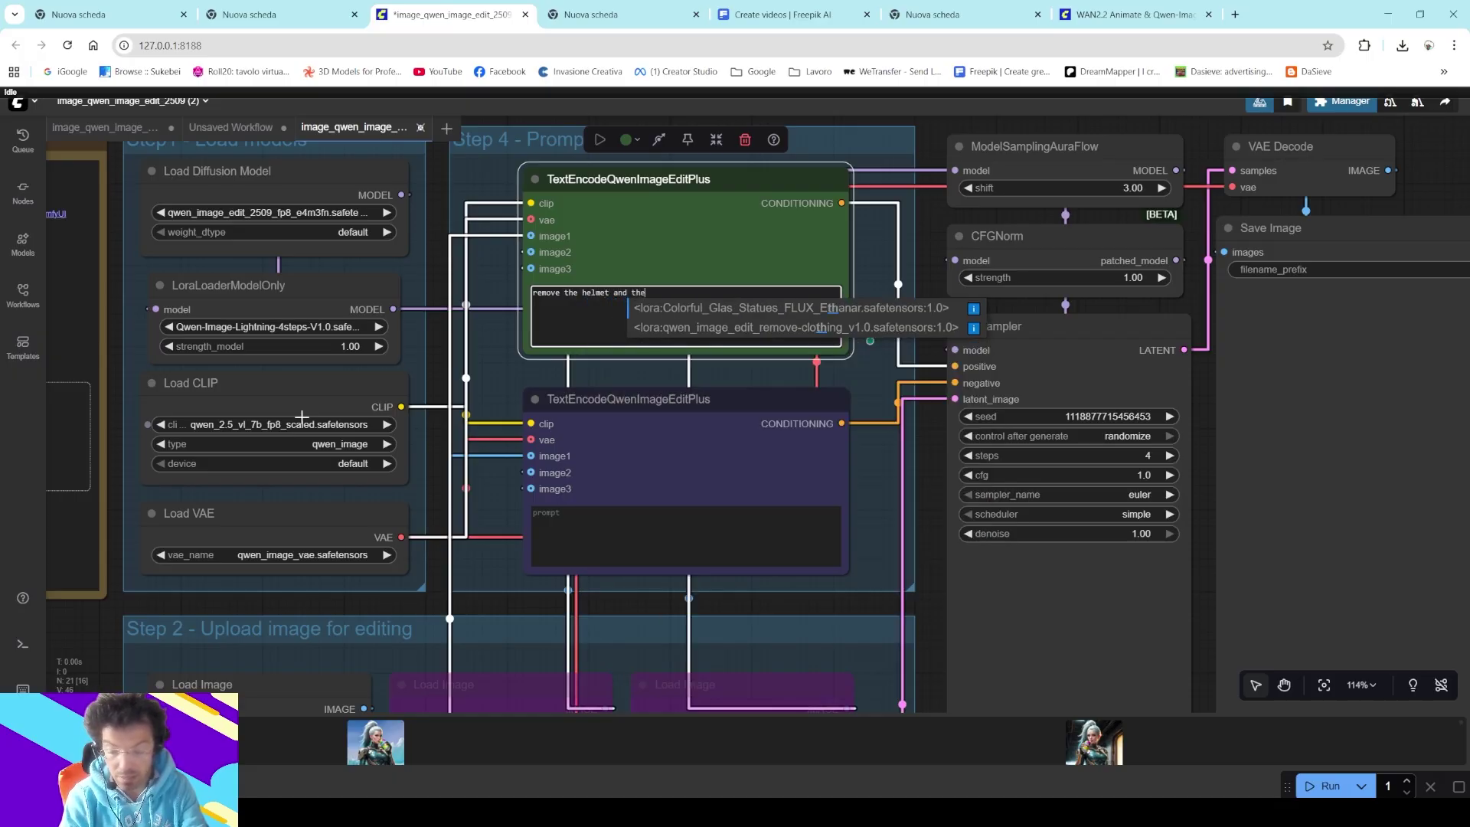
{"action": "type", "text": " s"}
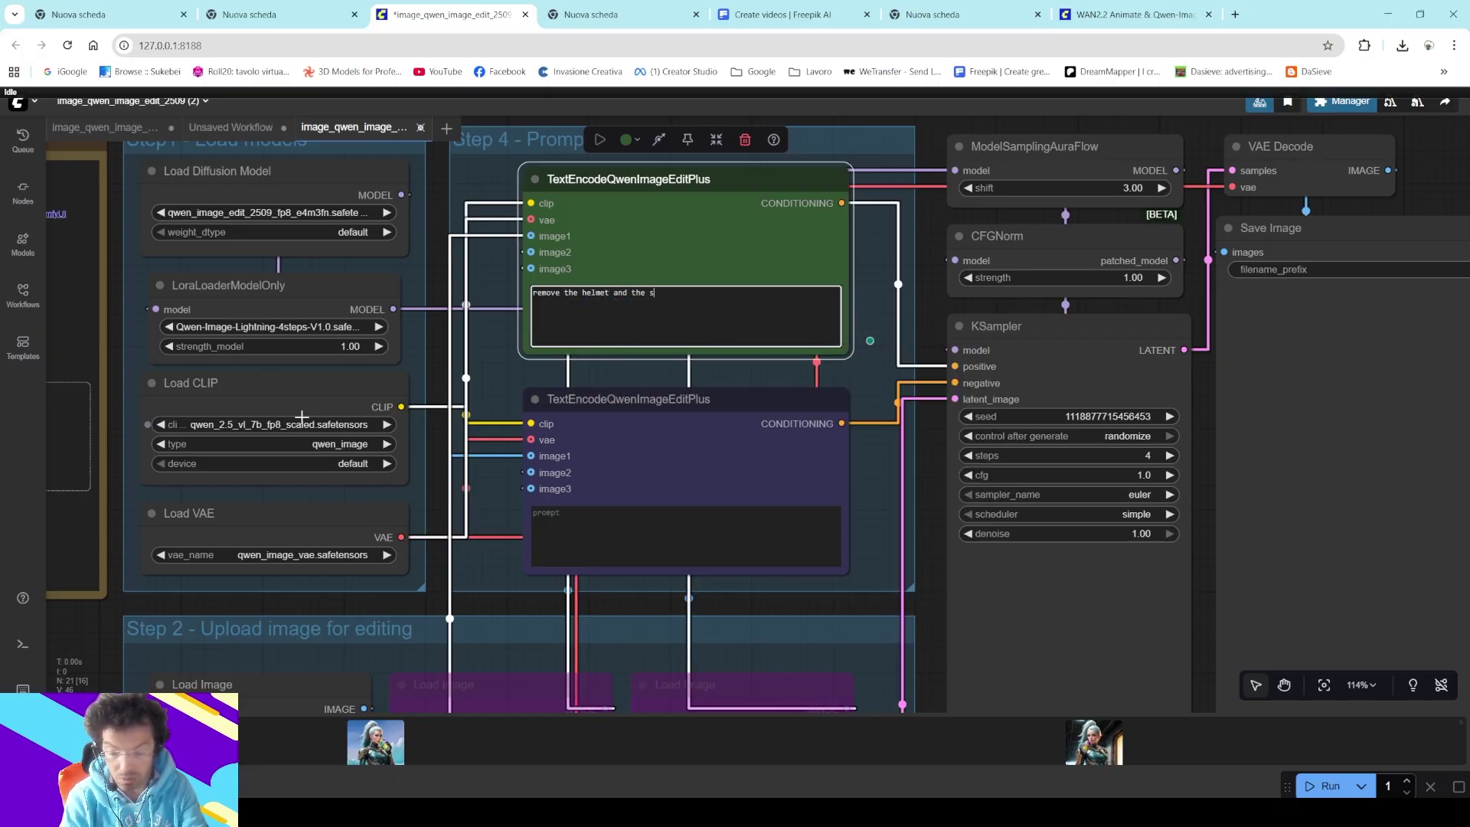
{"action": "type", "text": "word"}
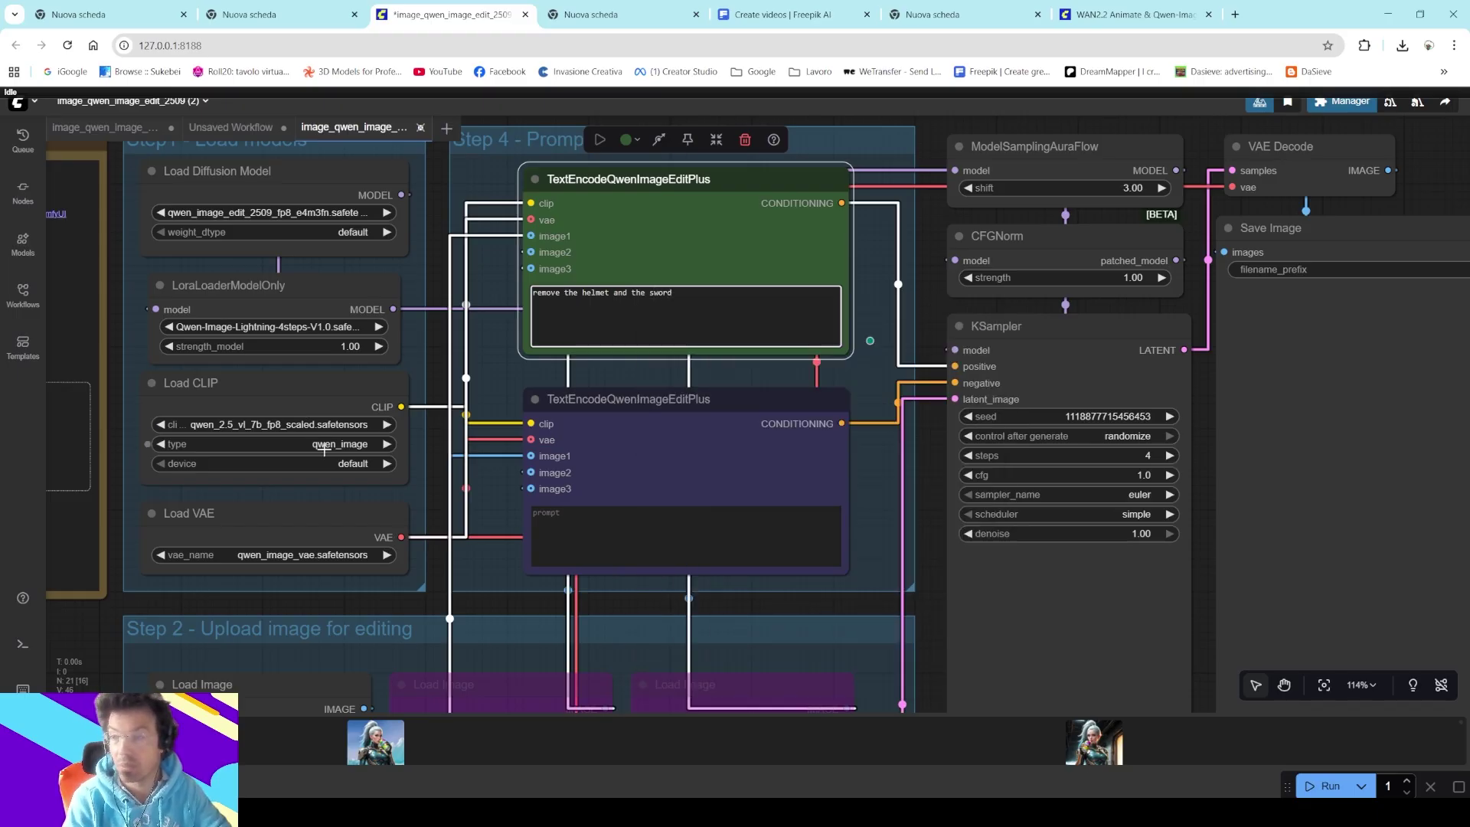
- Run the workflow once to generate the edited image from the helmet and sword removal prompt
{"action": "scroll", "coordinate": [352, 490], "scroll_direction": "down", "scroll_amount": 8}
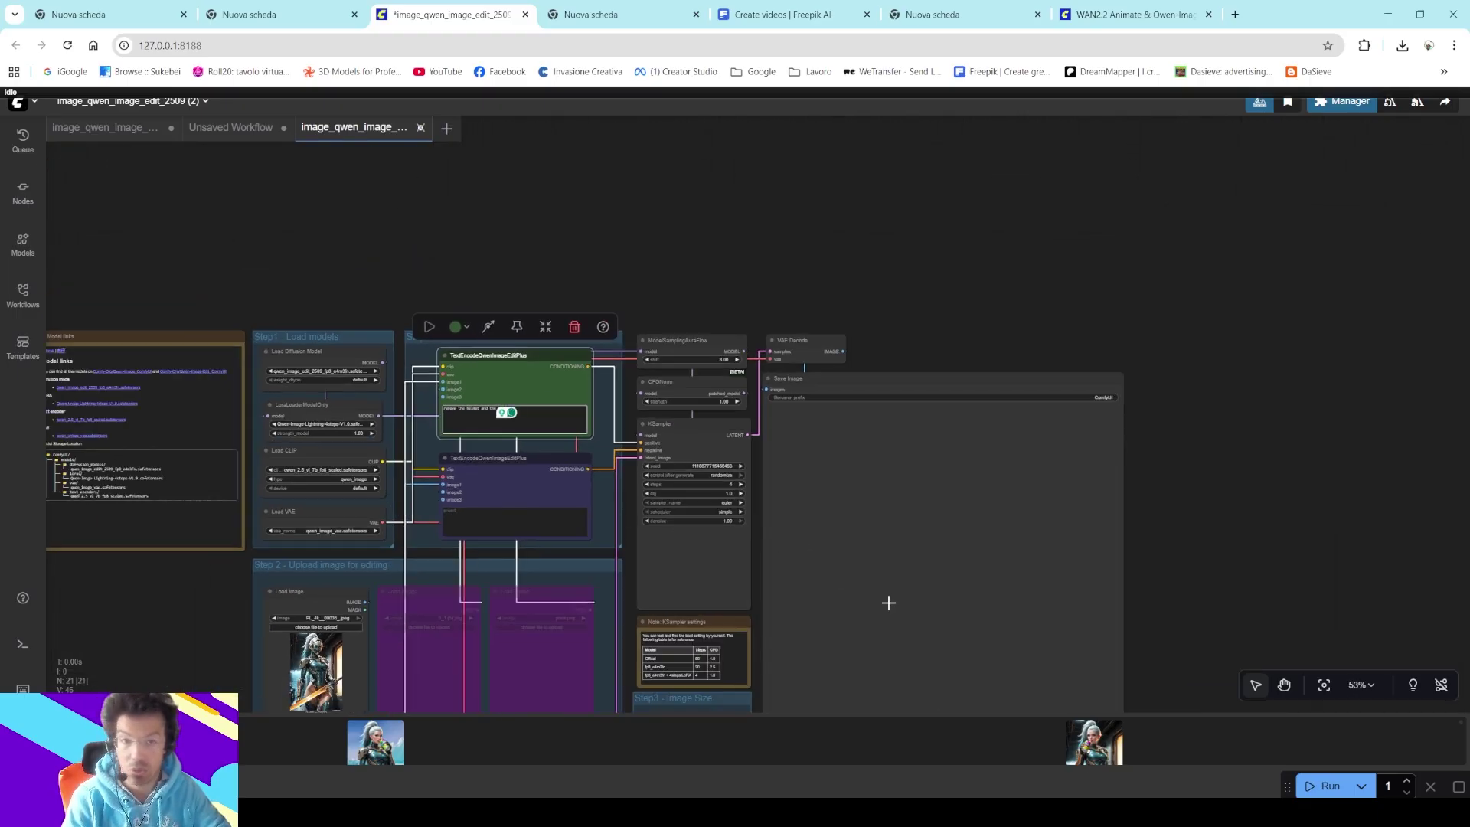
{"action": "left_click", "coordinate": [1440, 625]}
{"action": "left_click", "coordinate": [1326, 785]}
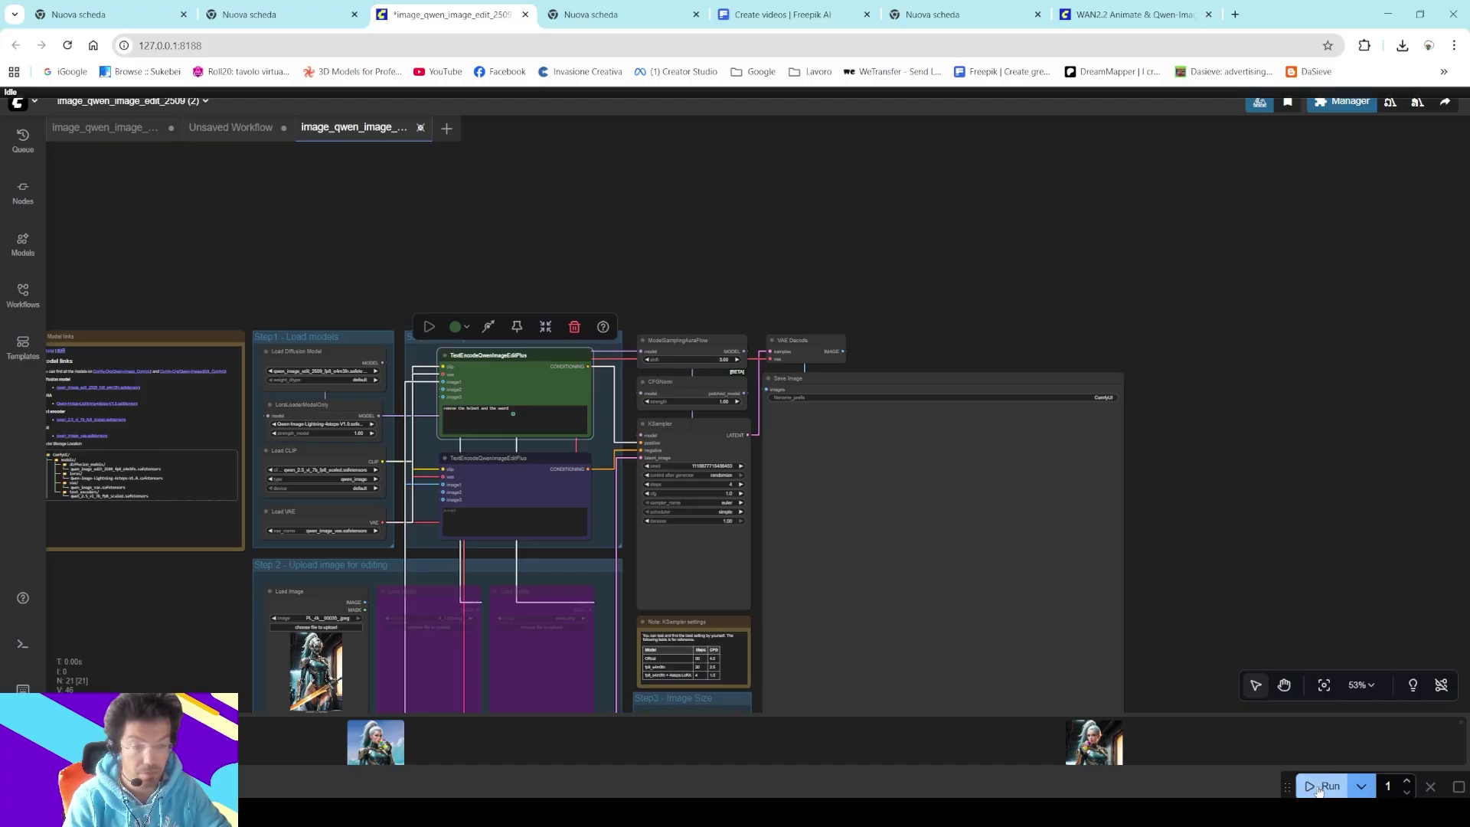
{"action": "left_click_drag", "start_coordinate": [1210, 623], "coordinate": [1297, 541]}
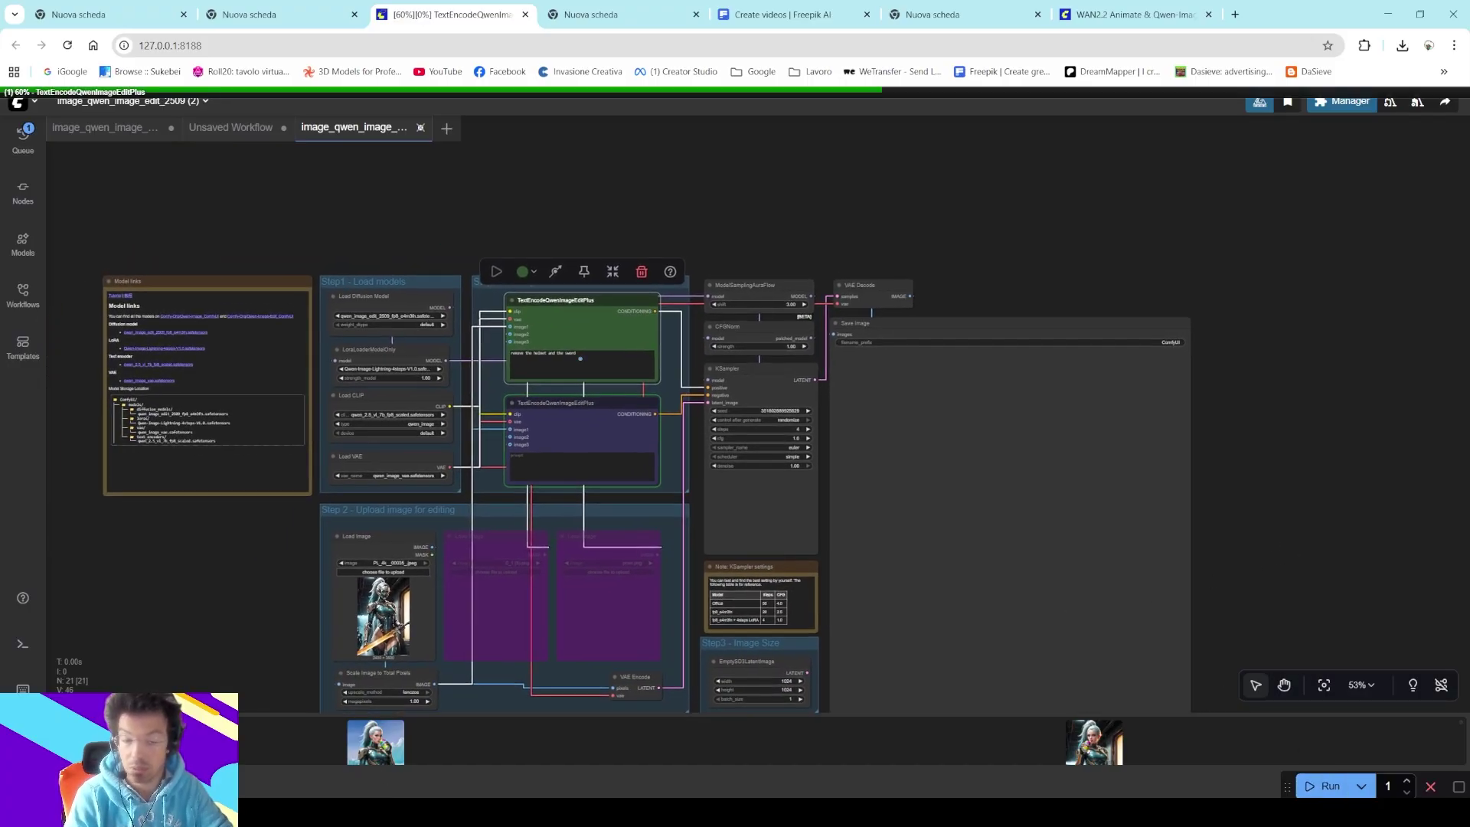
{"action": "mouse_move", "coordinate": [406, 812]}
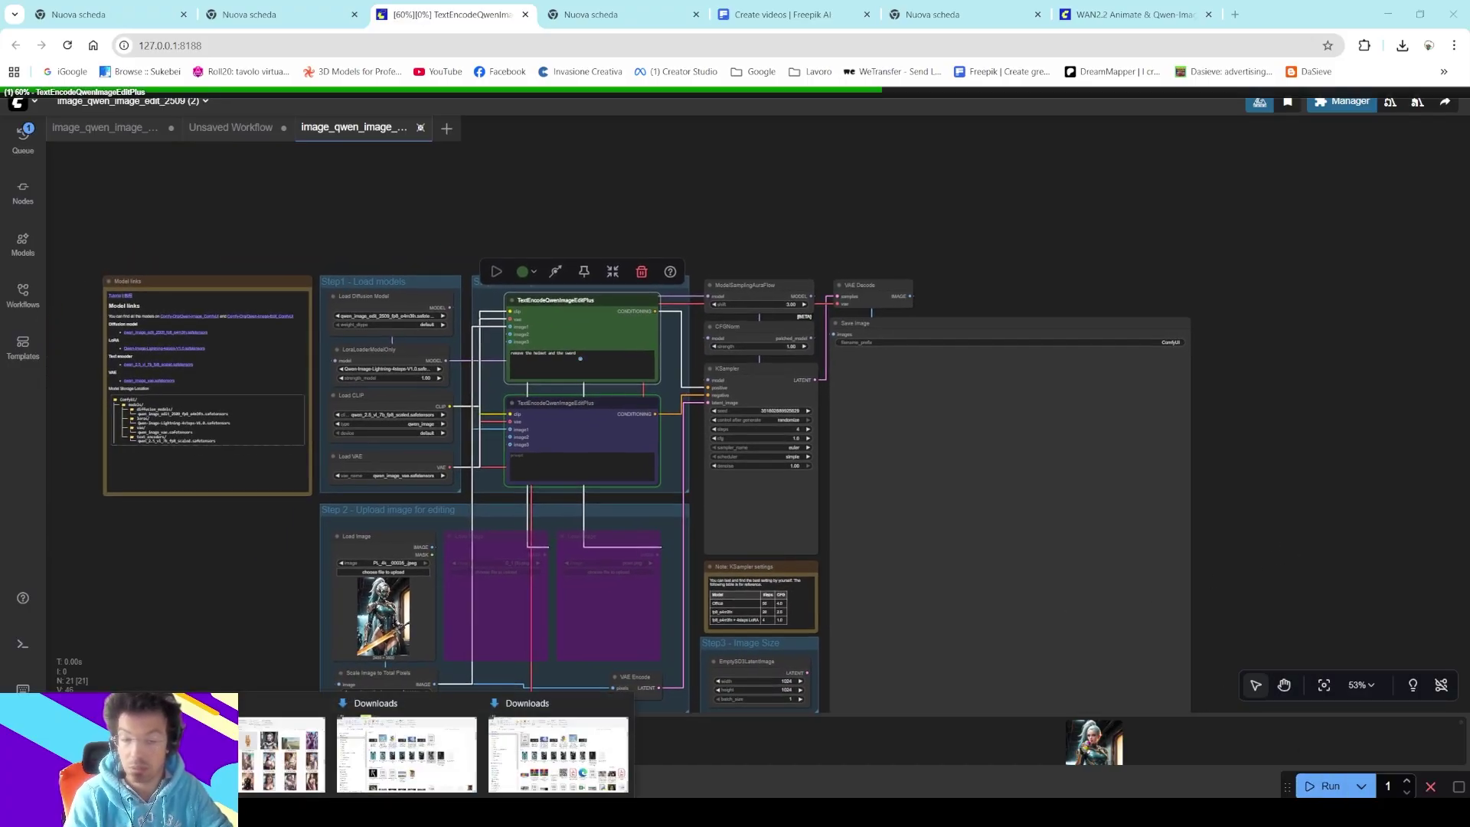
{"action": "left_click", "coordinate": [294, 710]}
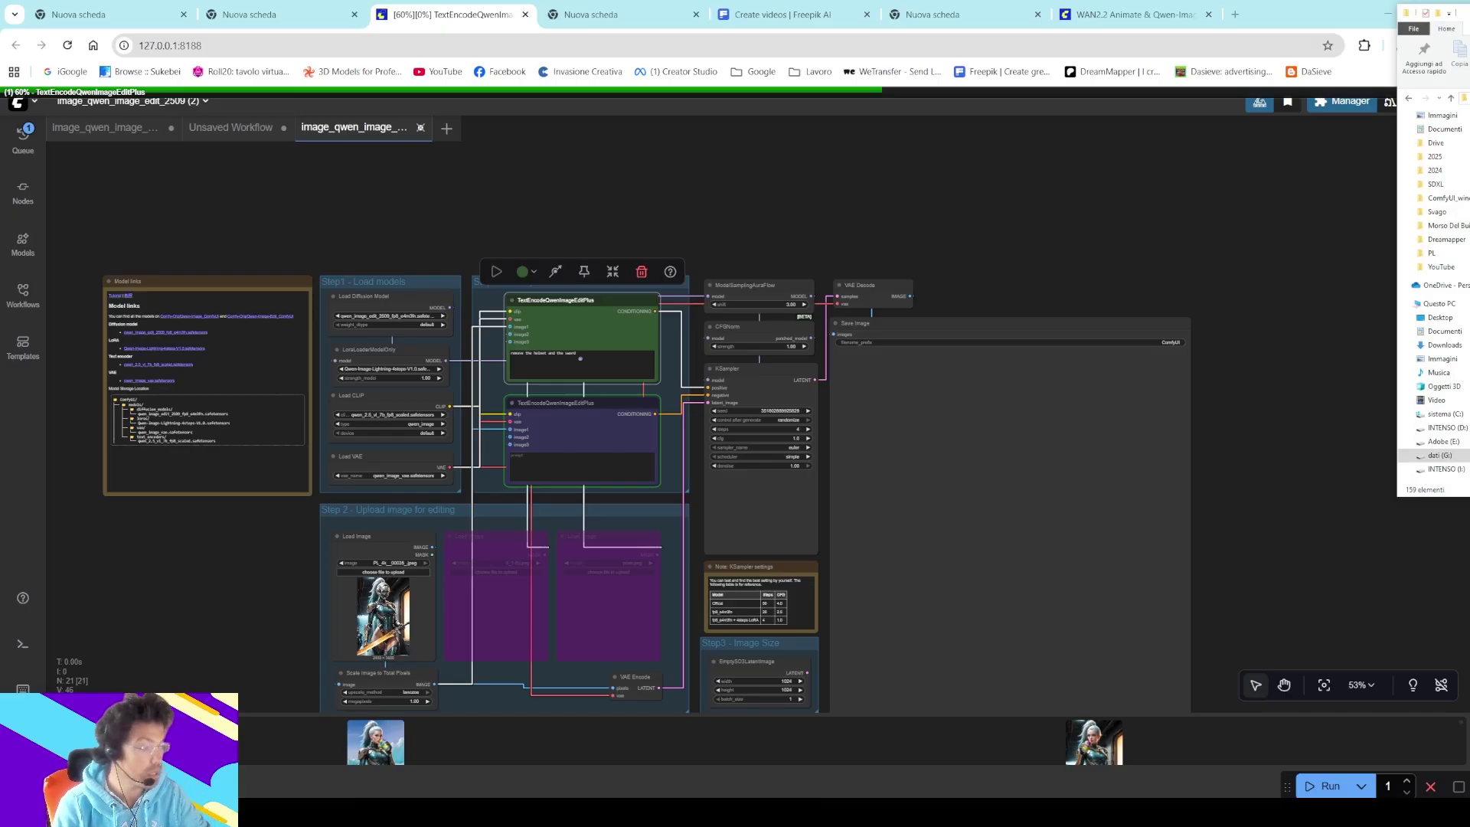
{"action": "key", "text": "alt+Tab"}
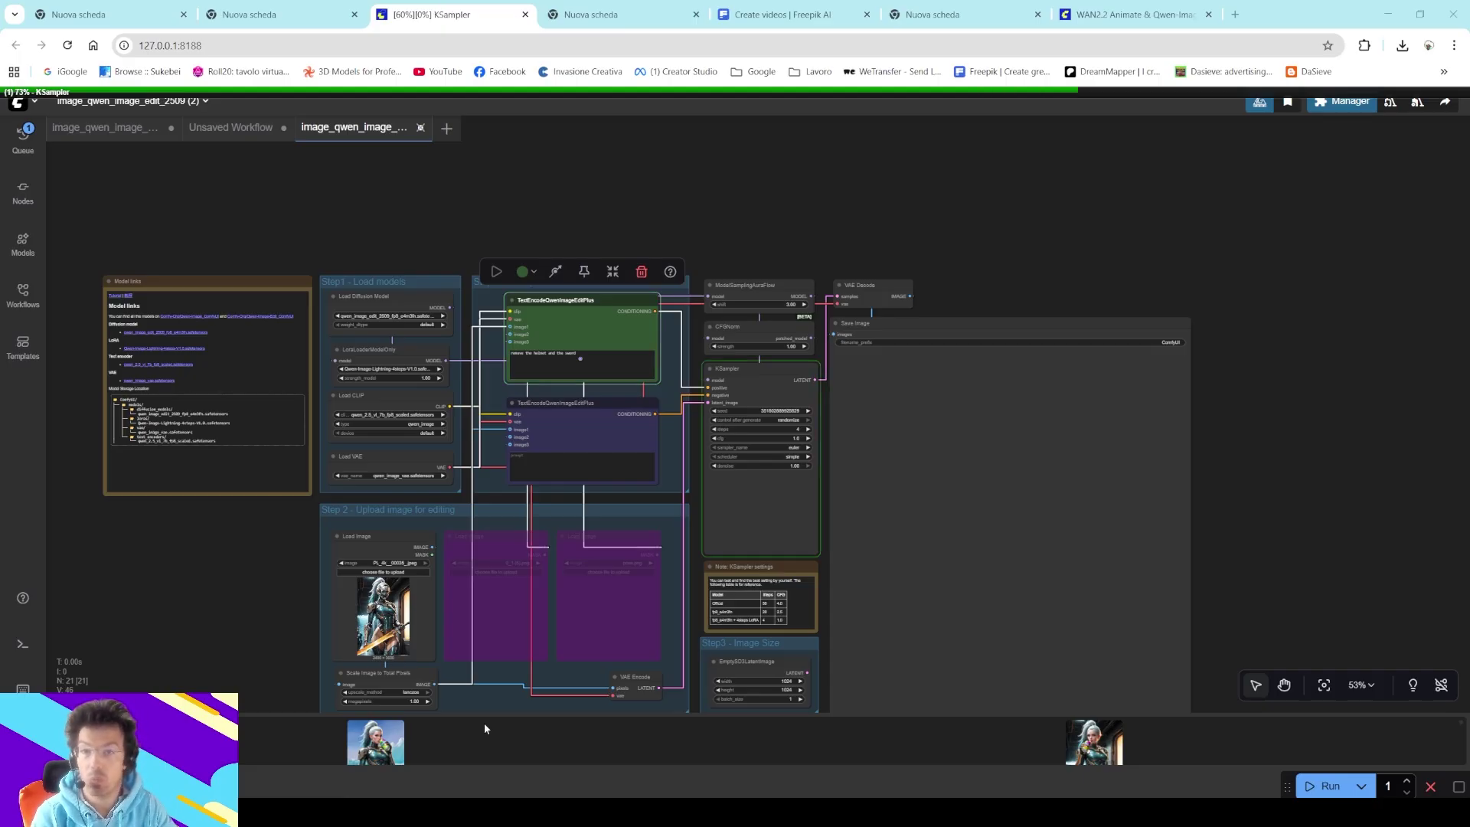
- Examine the KSampler node's settings and the recommended steps and CFG values per model in the KSampler settings note
{"action": "scroll", "coordinate": [612, 179], "scroll_direction": "up", "scroll_amount": 3}
{"action": "scroll", "coordinate": [771, 320], "scroll_direction": "up", "scroll_amount": 3}
{"action": "left_click_drag", "start_coordinate": [770, 320], "coordinate": [813, 167]}
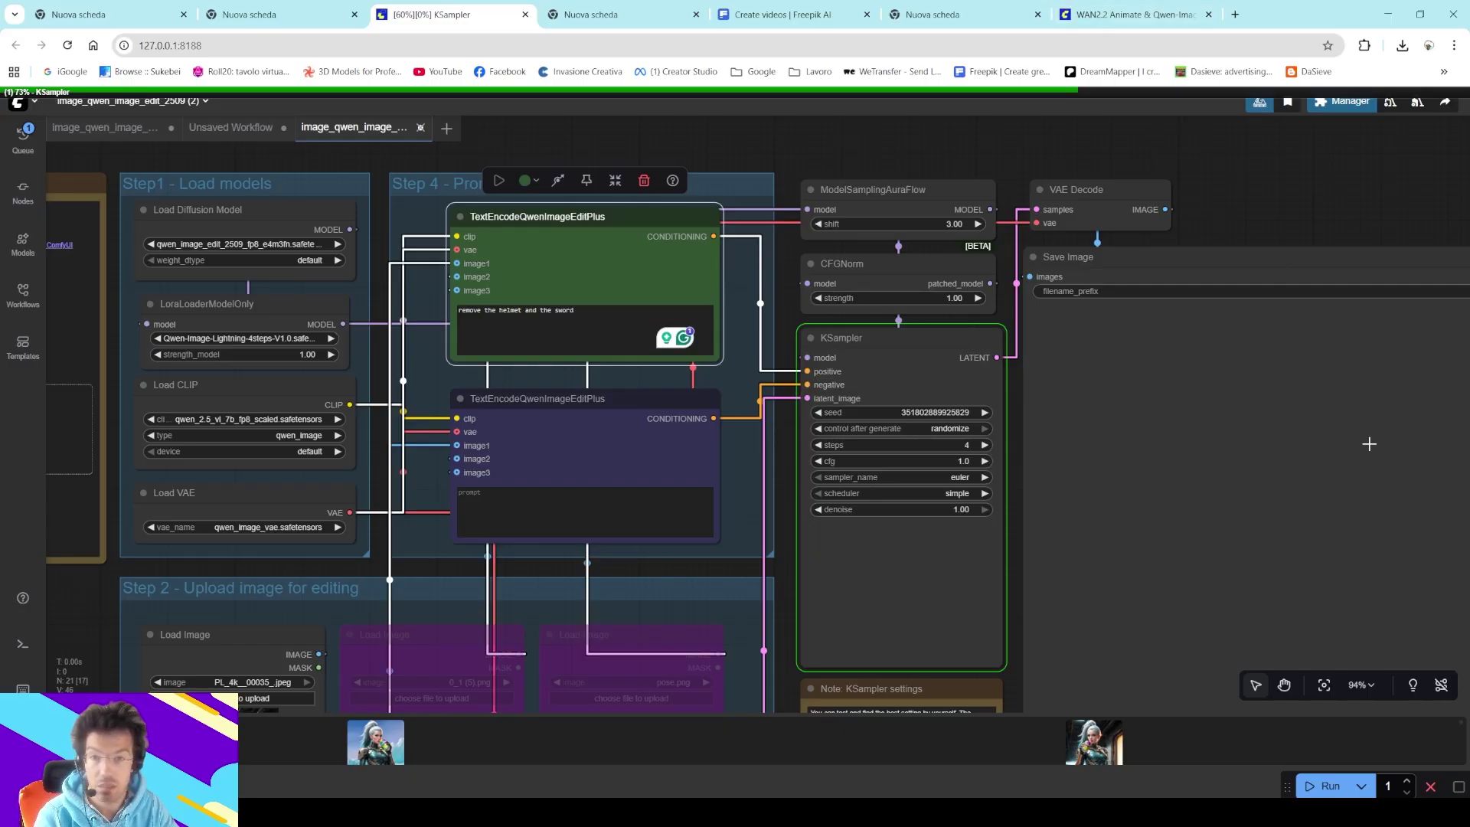
{"action": "scroll", "coordinate": [1368, 444], "scroll_direction": "down", "scroll_amount": 4}
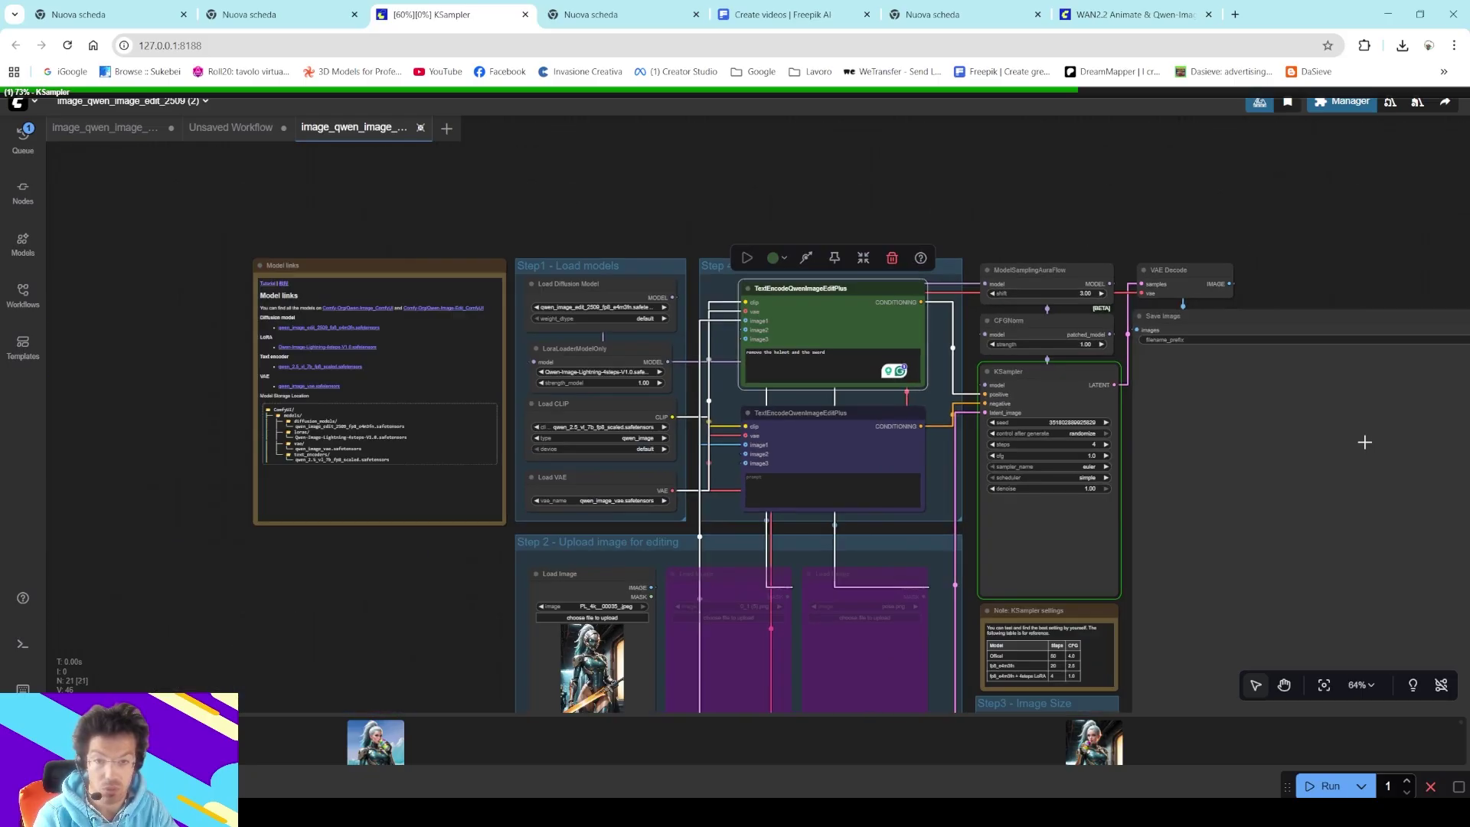
{"action": "left_click_drag", "start_coordinate": [1405, 250], "coordinate": [1195, 137]}
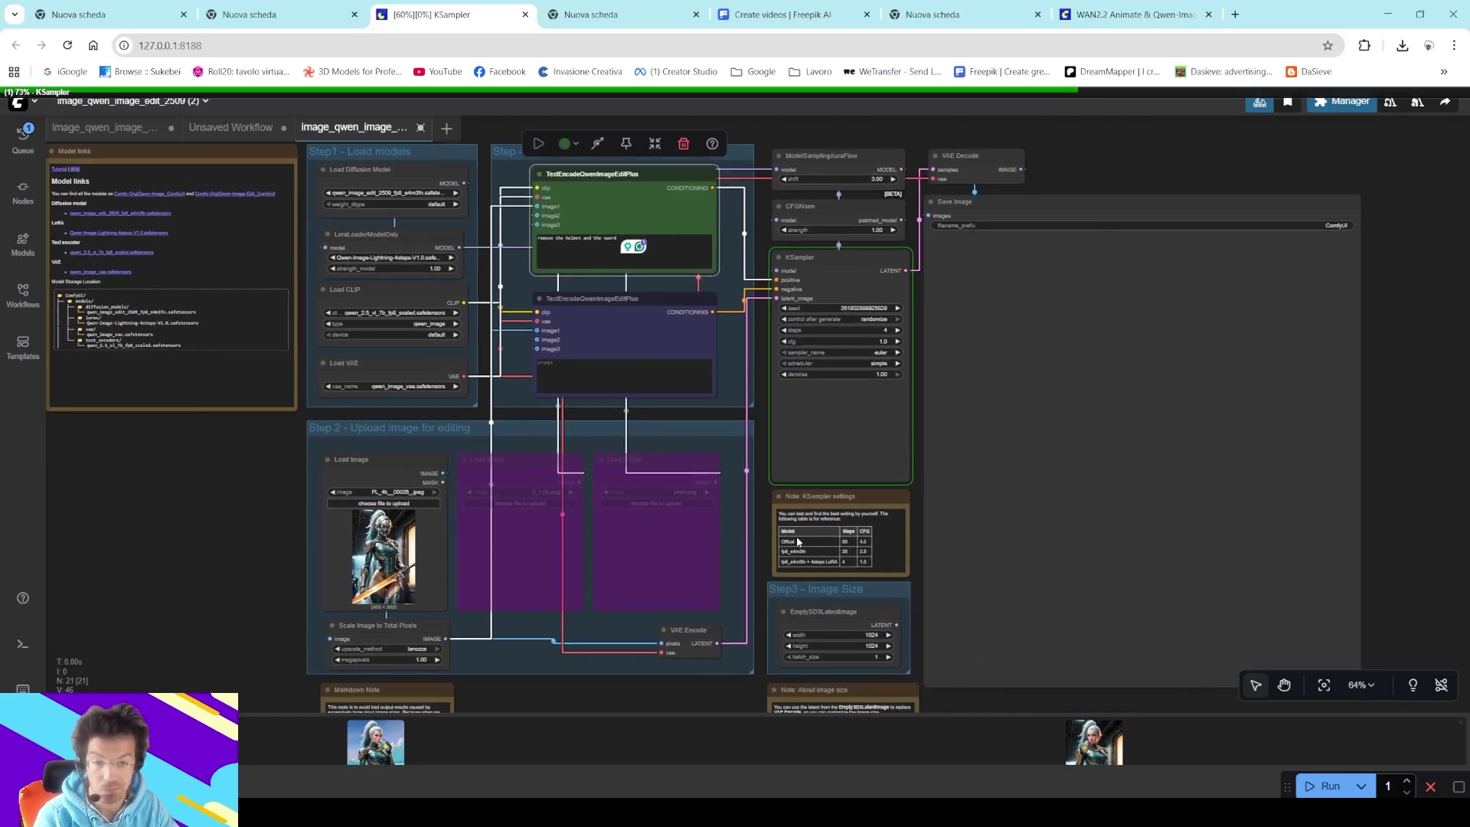
{"action": "scroll", "coordinate": [772, 555], "scroll_direction": "up", "scroll_amount": 1}
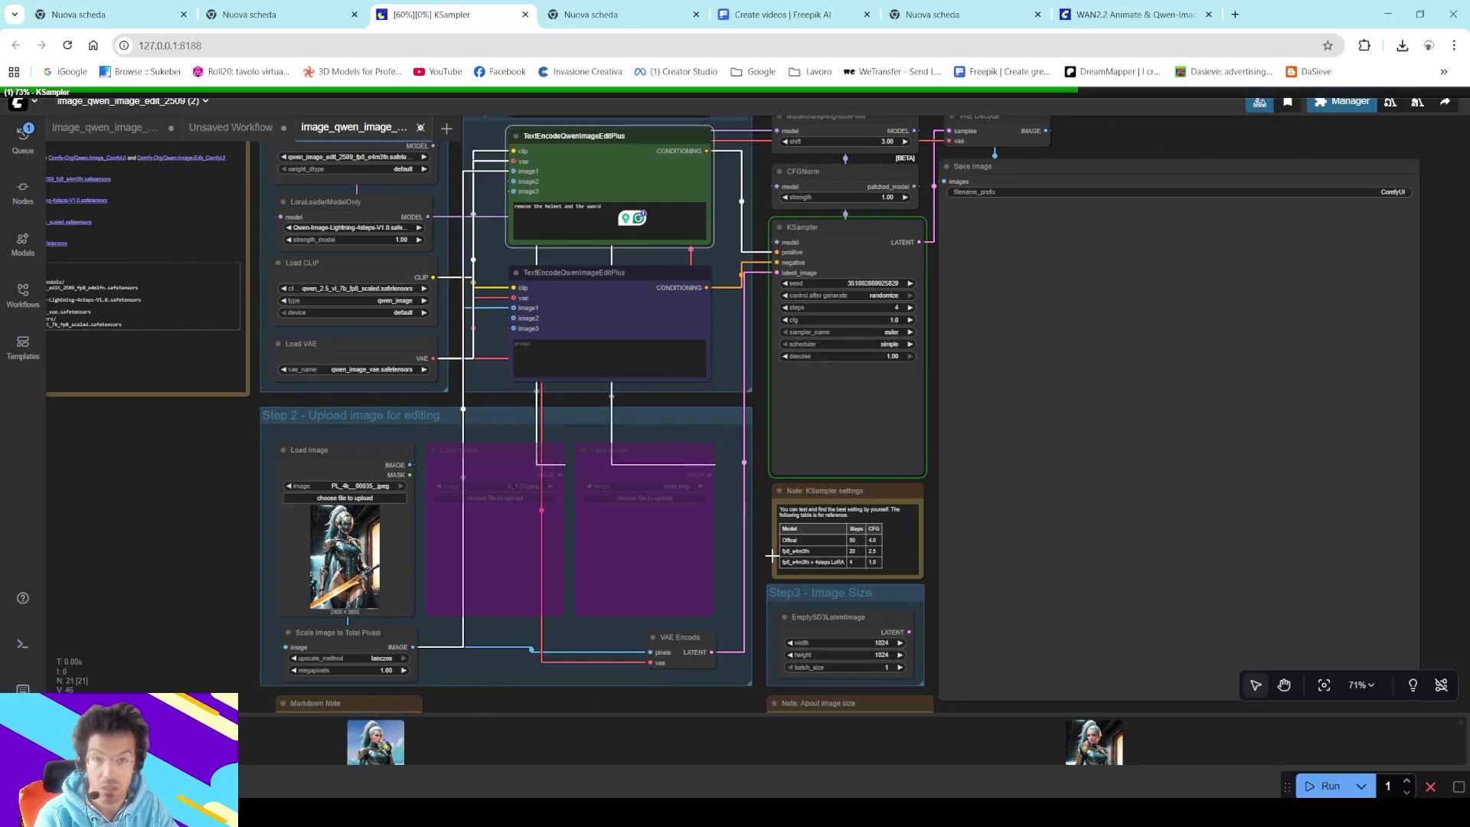
{"action": "scroll", "coordinate": [772, 555], "scroll_direction": "up", "scroll_amount": 4}
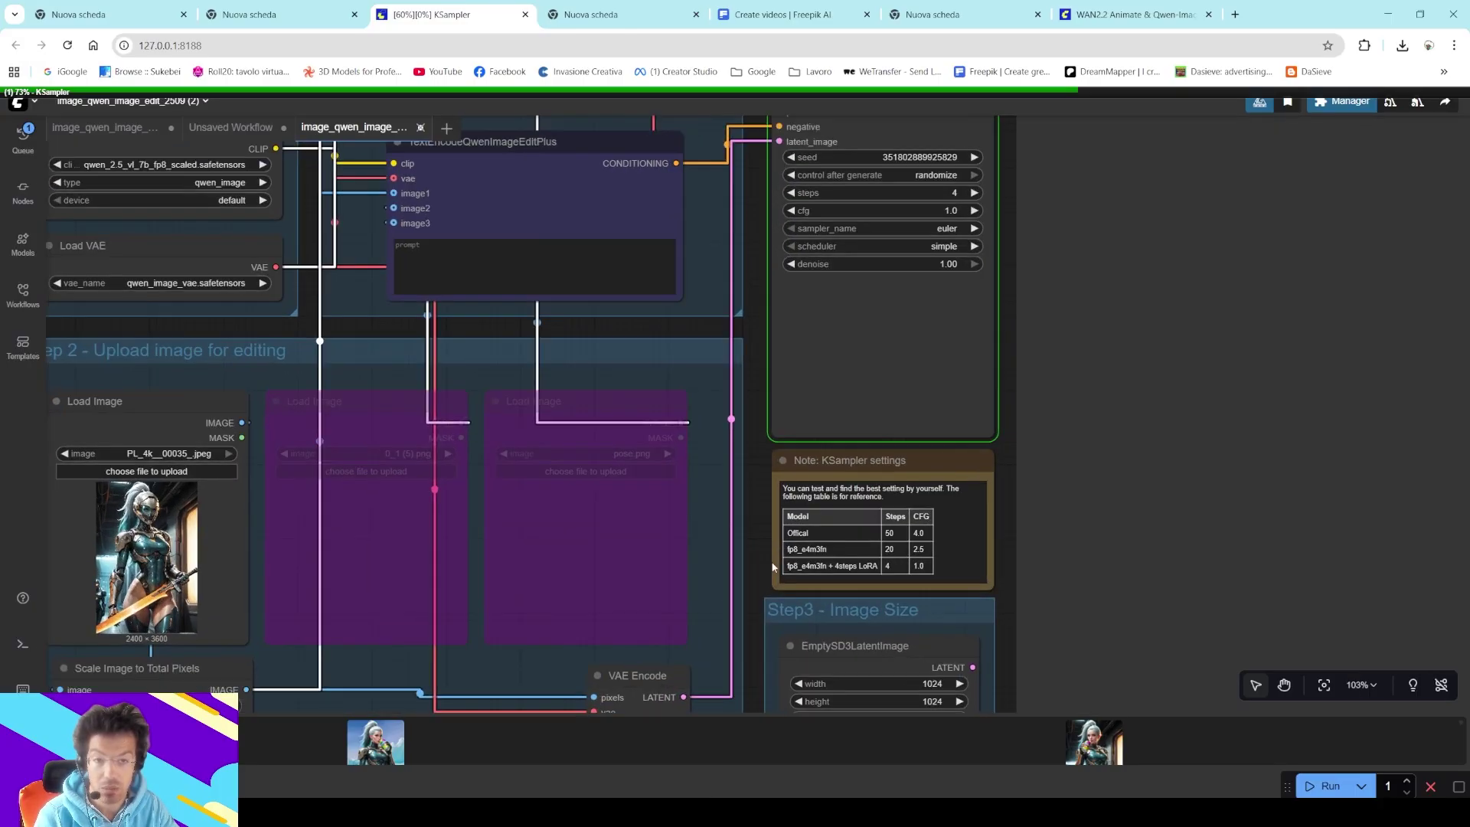
{"action": "left_click_drag", "start_coordinate": [761, 561], "coordinate": [715, 592]}
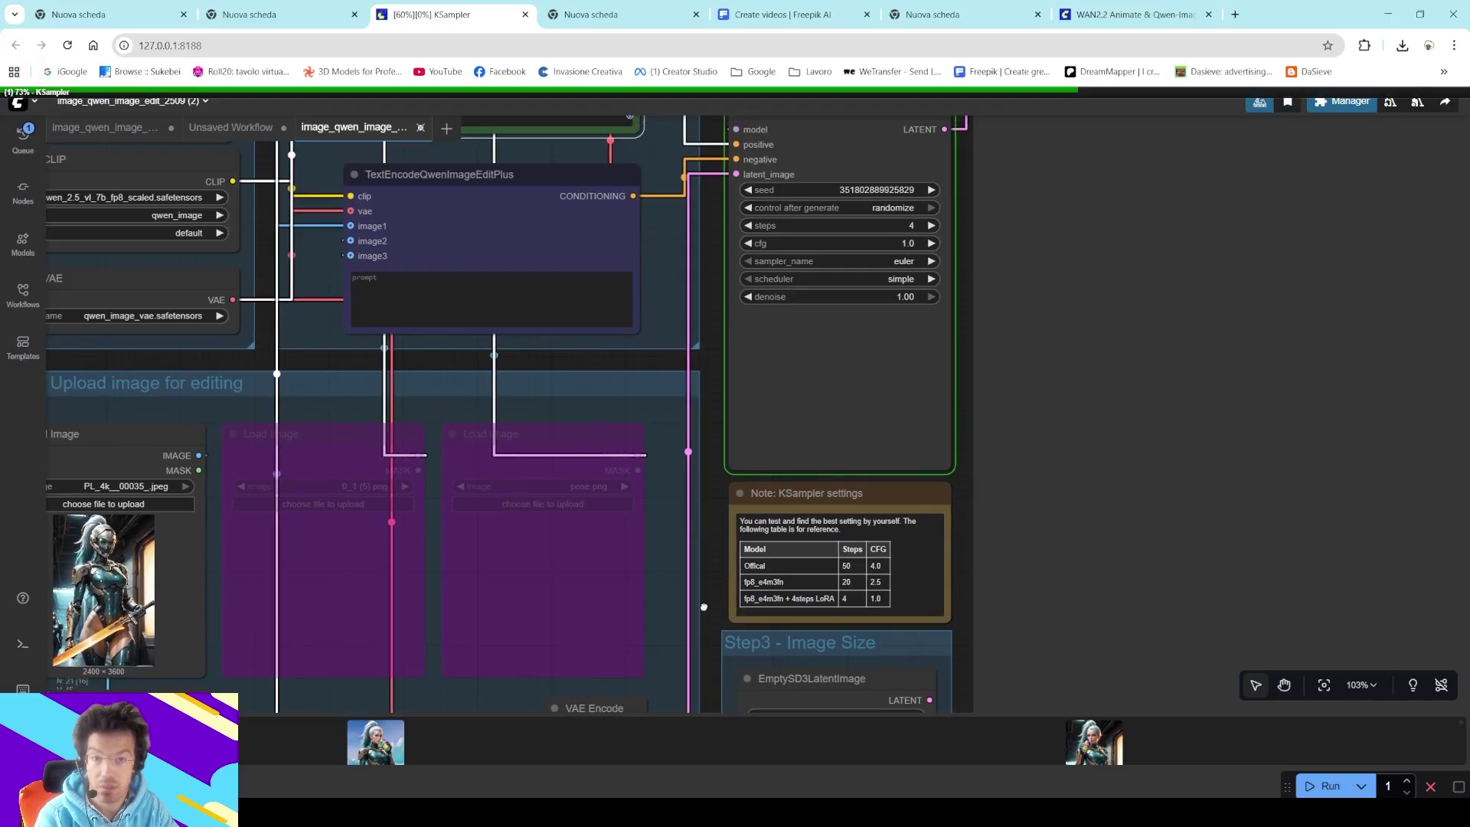
{"action": "scroll", "coordinate": [703, 607], "scroll_direction": "up", "scroll_amount": 3}
{"action": "left_click_drag", "start_coordinate": [702, 607], "coordinate": [686, 454]}
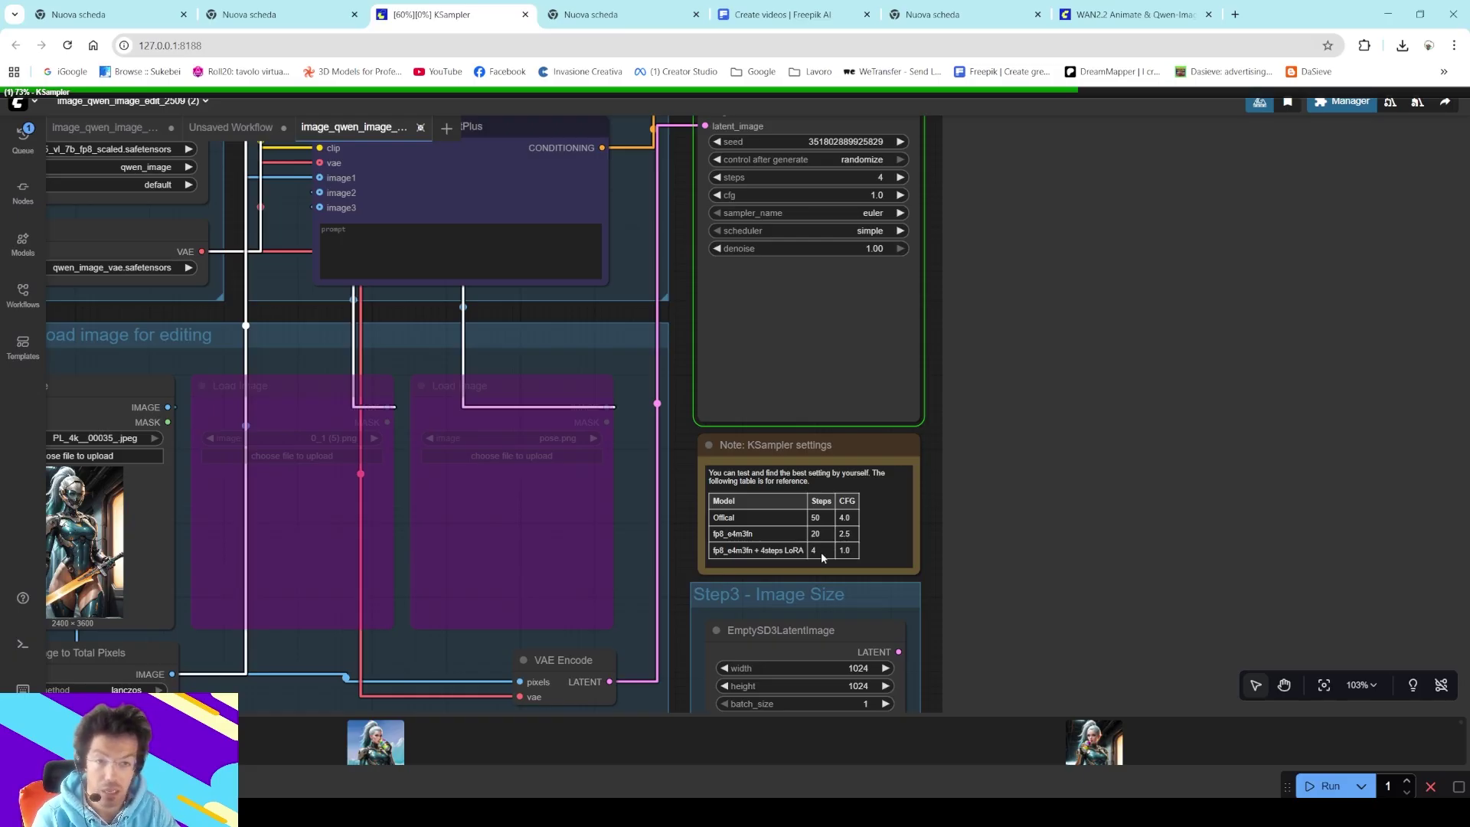
{"action": "scroll", "coordinate": [872, 433], "scroll_direction": "down", "scroll_amount": 6}
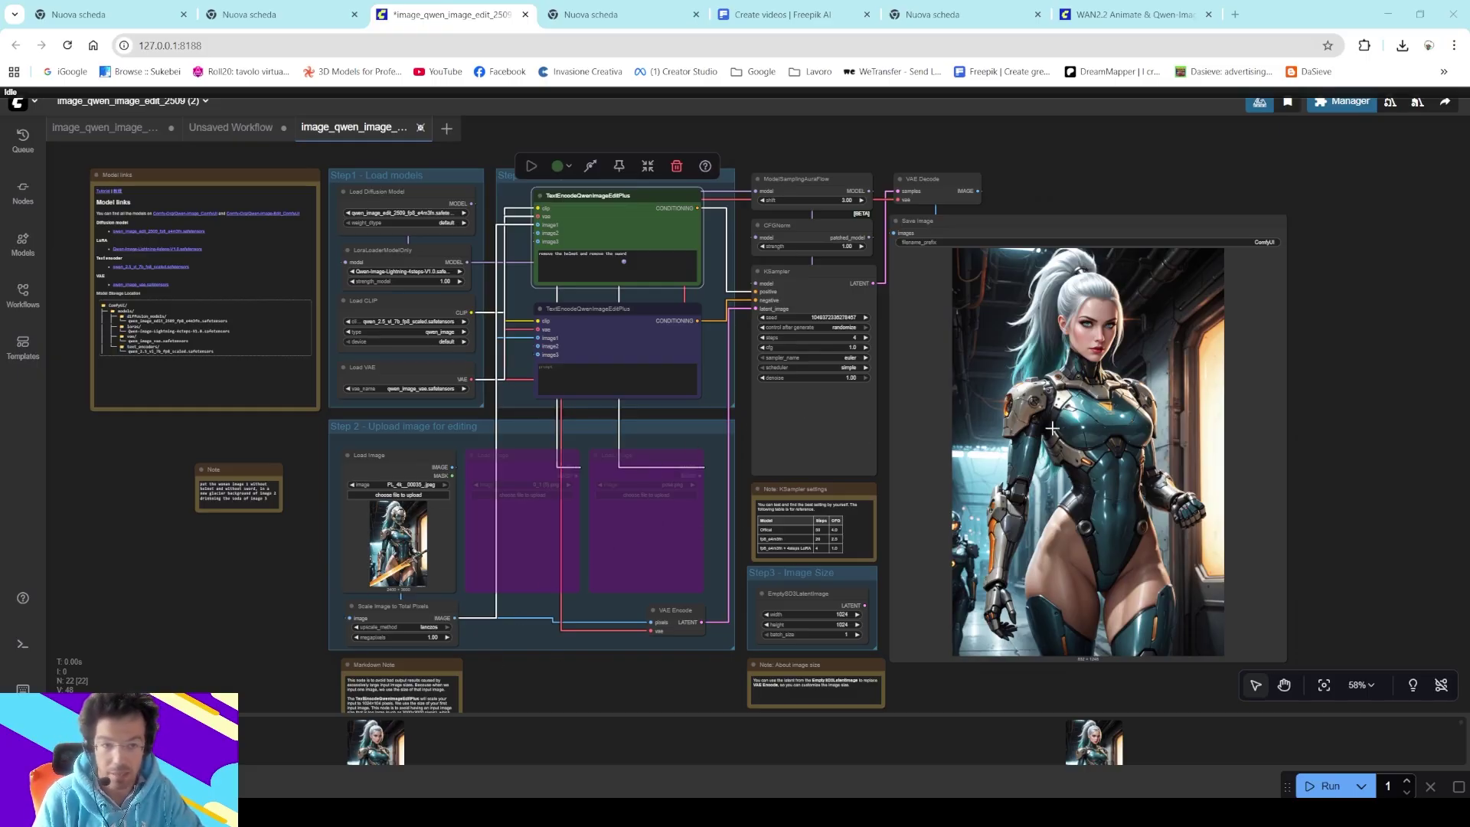
- Inspect the generated character in the Save Image node and compare it with the enlarged image from the feed's older result
{"action": "scroll", "coordinate": [1052, 428], "scroll_direction": "up", "scroll_amount": 4}
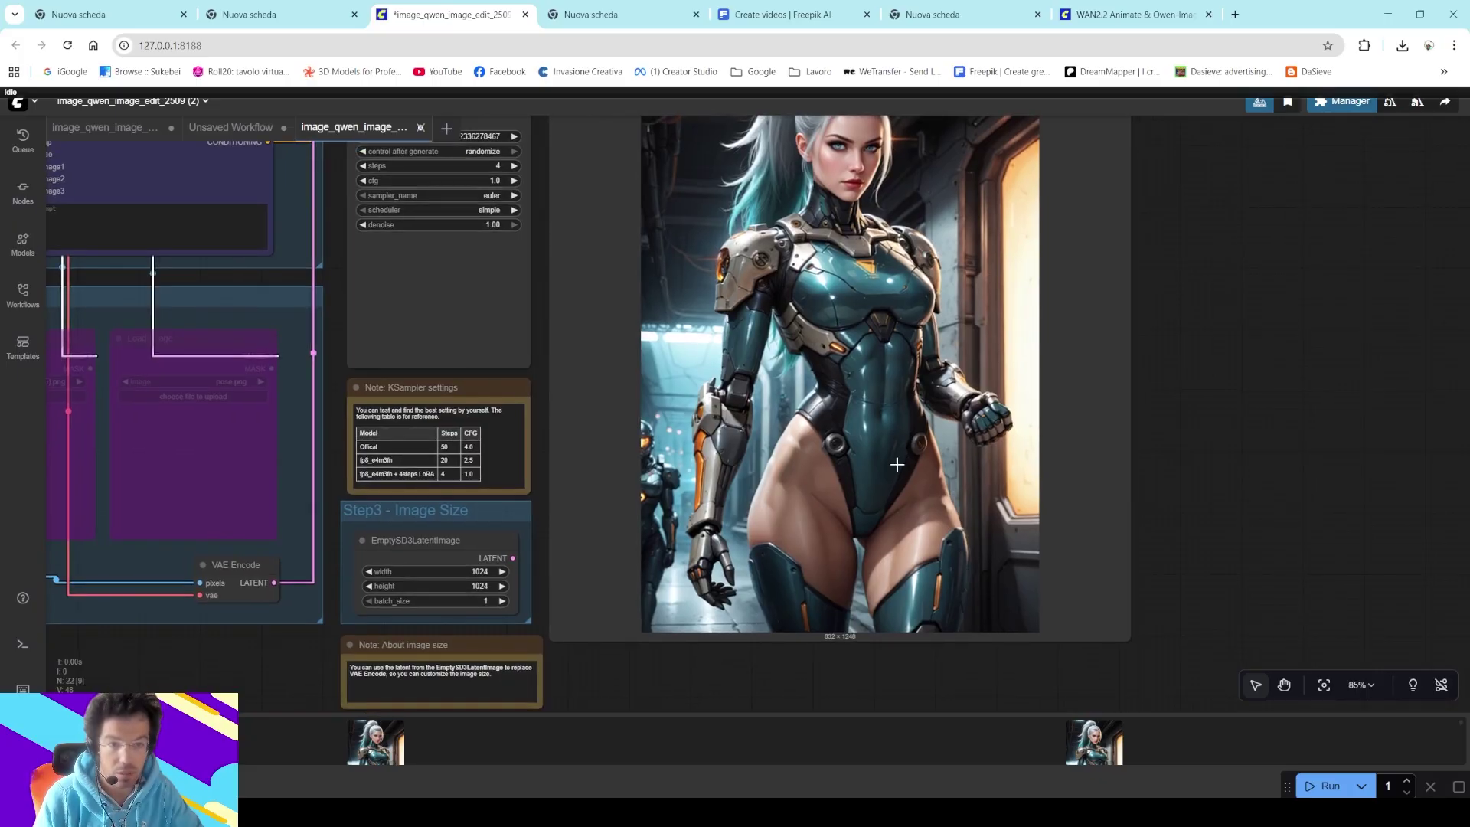
{"action": "left_click_drag", "start_coordinate": [1150, 393], "coordinate": [1030, 445]}
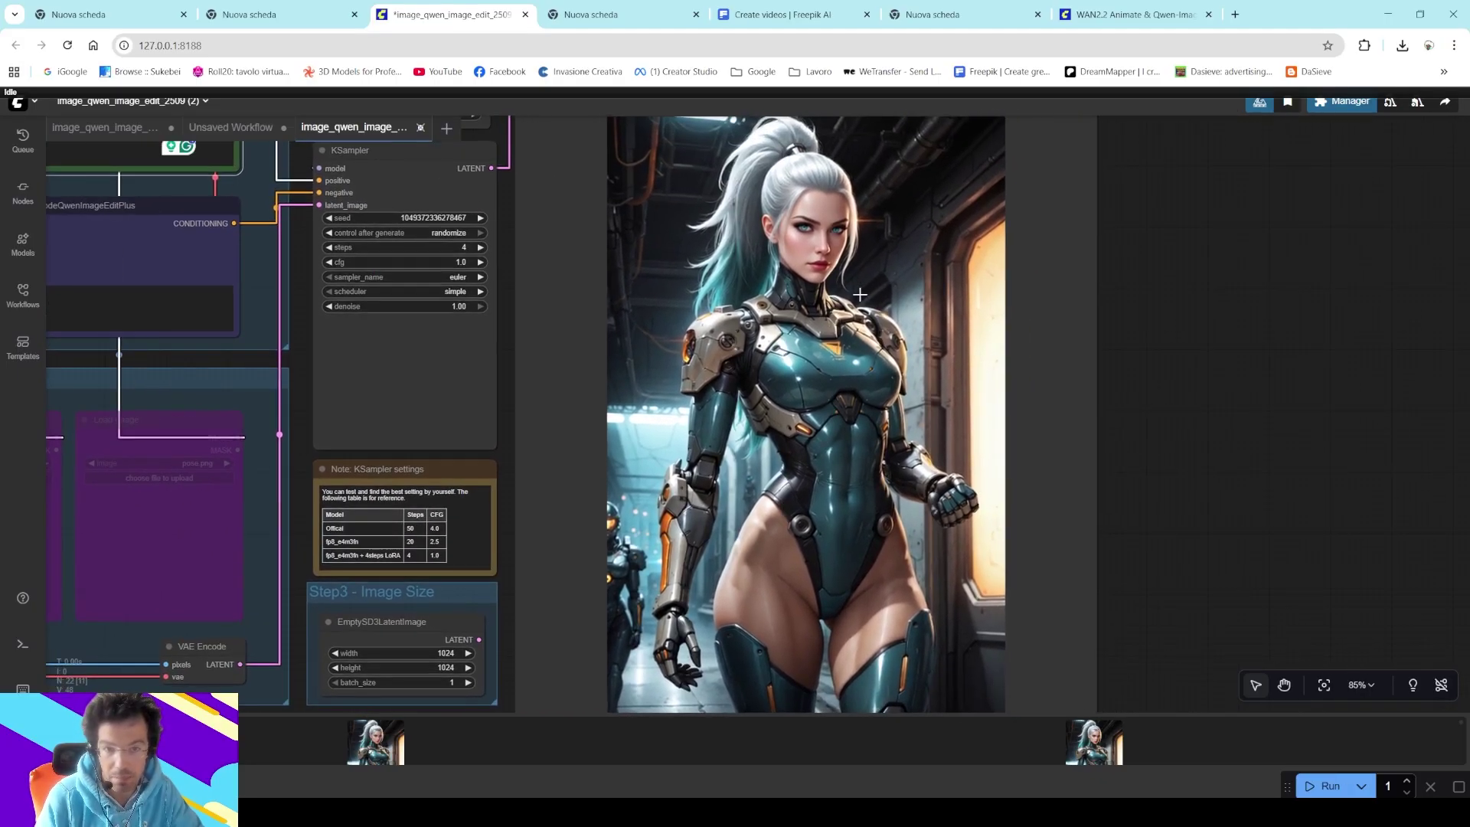
{"action": "left_click_drag", "start_coordinate": [1137, 395], "coordinate": [1341, 491]}
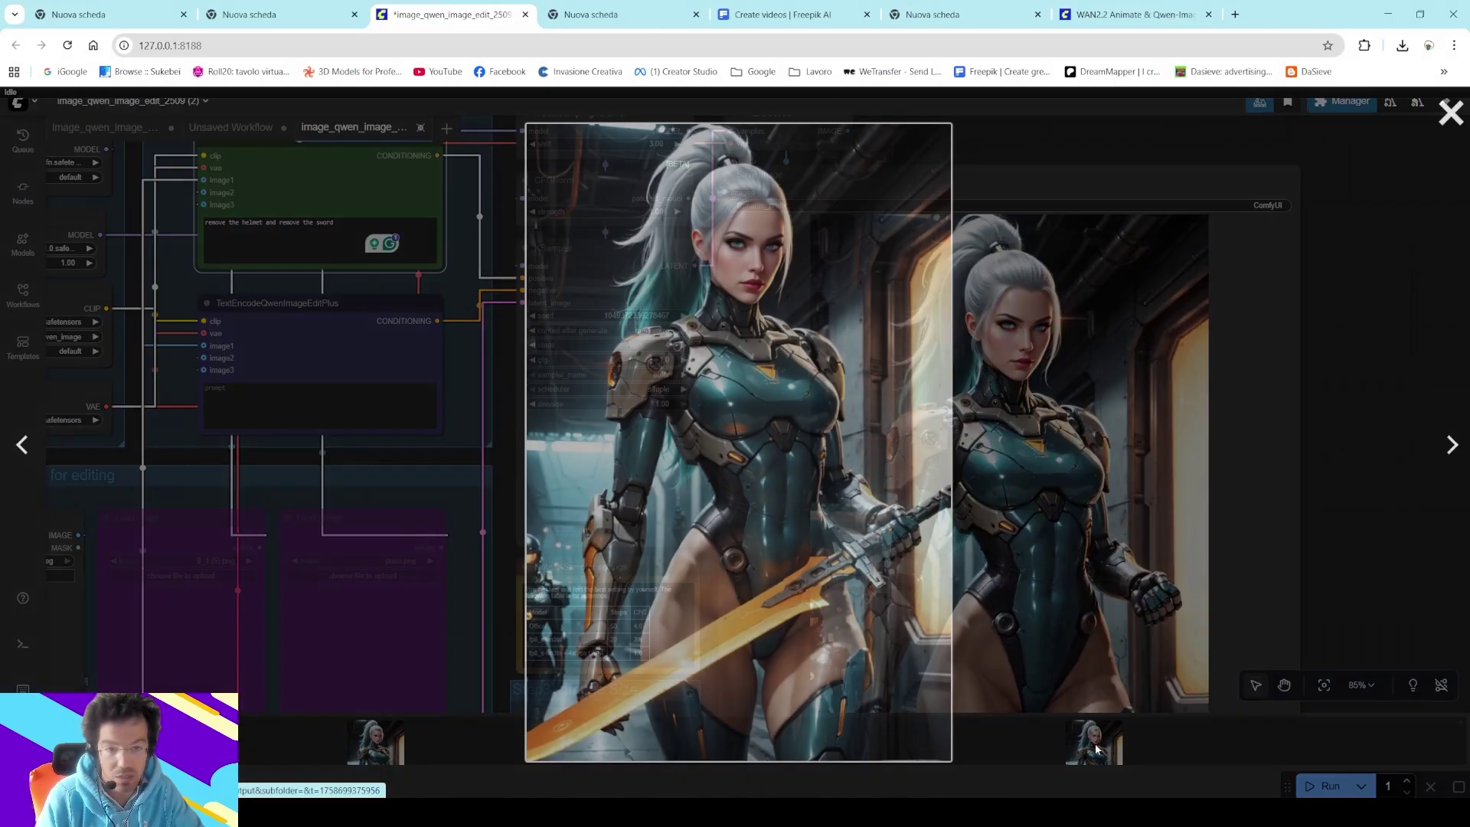
{"action": "left_click", "coordinate": [1094, 741]}
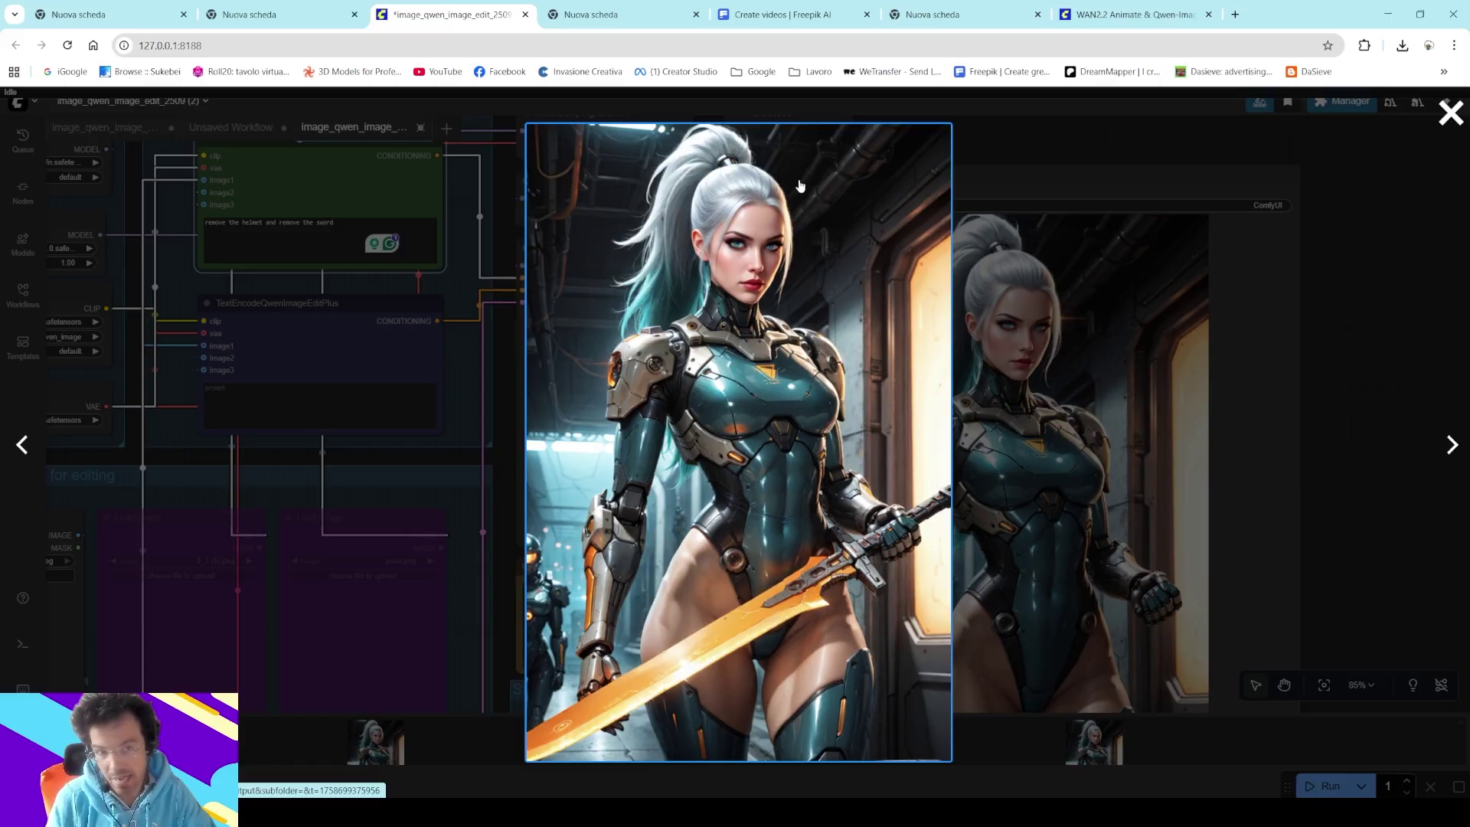
{"action": "left_click", "coordinate": [1284, 453]}
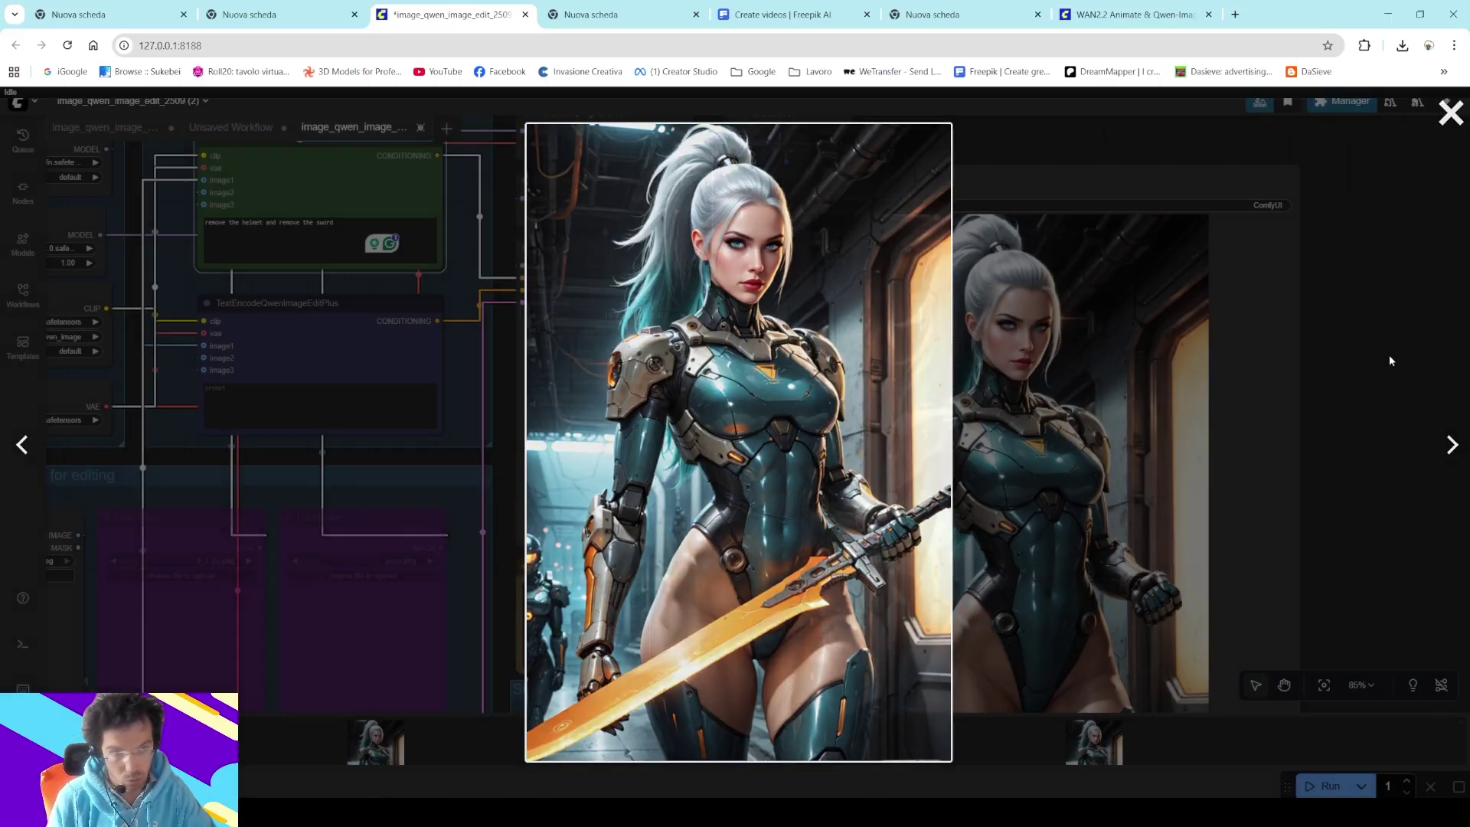
- Delete the second "remove" from the green TextEncodeQwenImageEditPlus prompt so that it reads "remove the helmet and the sword"
{"action": "scroll", "coordinate": [1274, 375], "scroll_direction": "up", "scroll_amount": 5}
{"action": "scroll", "coordinate": [638, 415], "scroll_direction": "up", "scroll_amount": 8}
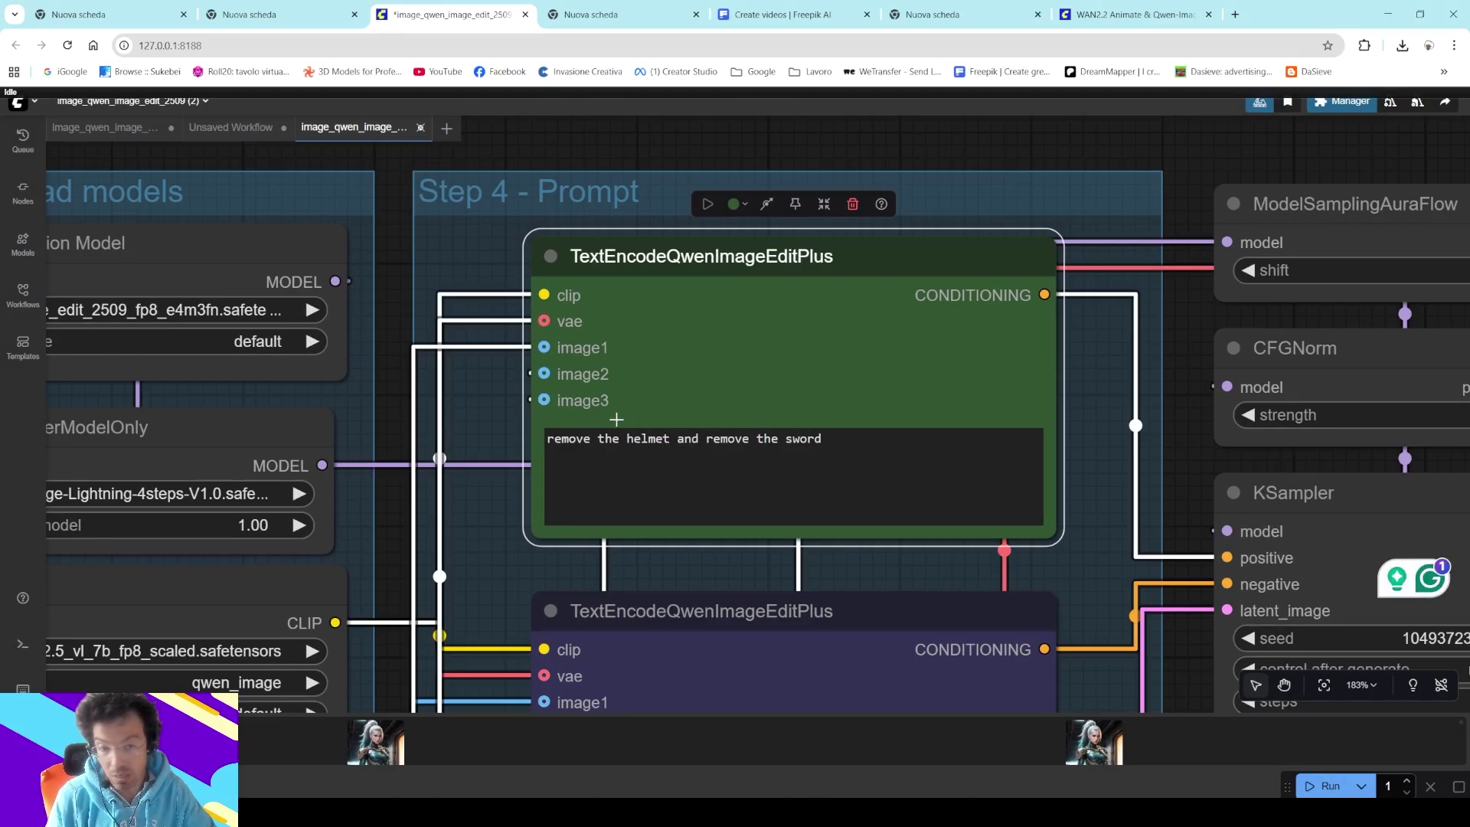
{"action": "double_click", "coordinate": [736, 438]}
{"action": "key", "text": "BackSpace"}
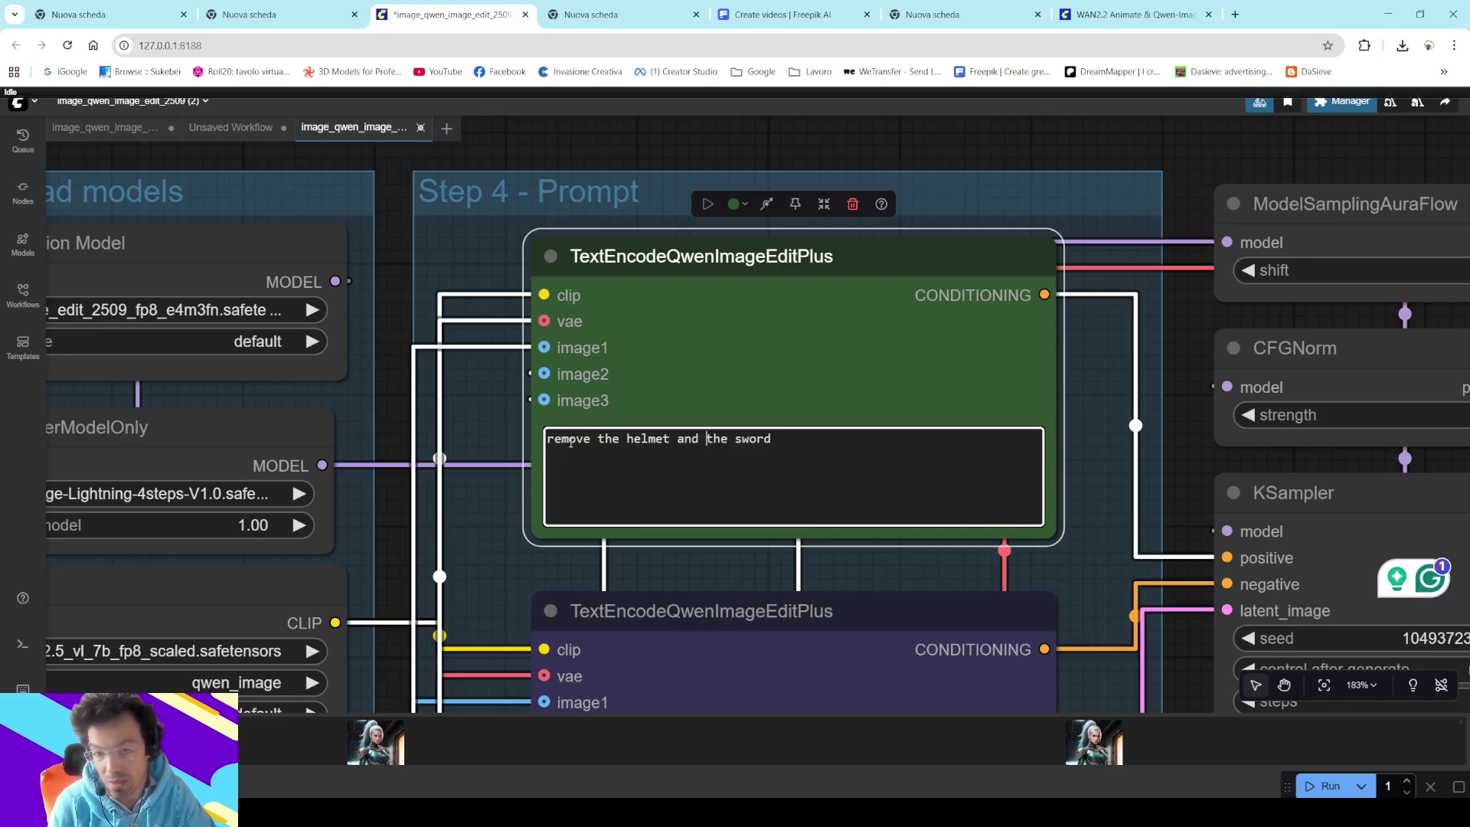
{"action": "scroll", "coordinate": [656, 454], "scroll_direction": "down", "scroll_amount": 5}
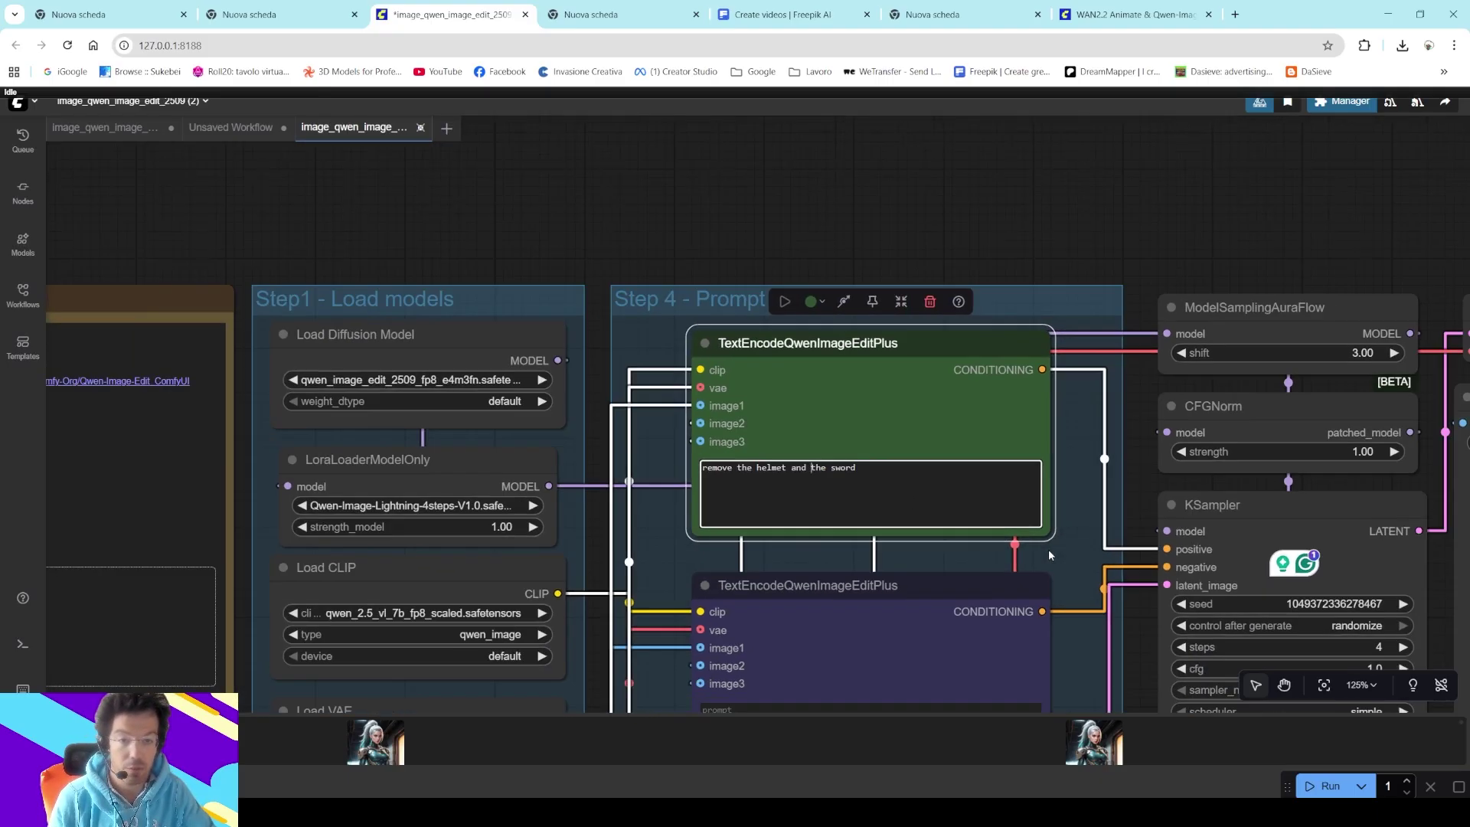
{"action": "scroll", "coordinate": [1049, 549], "scroll_direction": "up", "scroll_amount": 2}
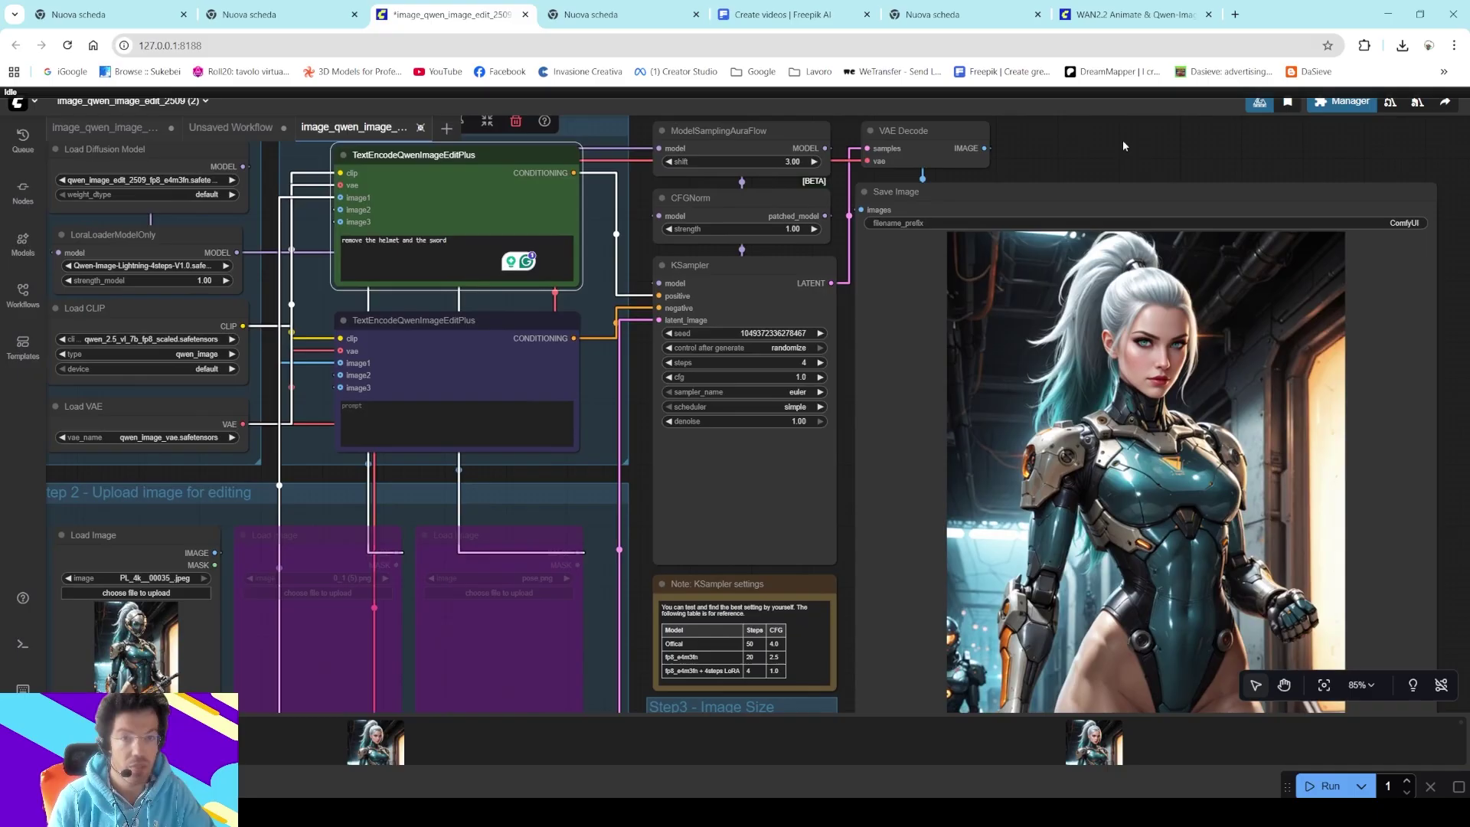
- Reinsert "remove" before "the sword" in the green node's prompt, making it "remove the helmet and remove the sword"
{"action": "left_click_drag", "start_coordinate": [1137, 213], "coordinate": [1094, 132]}
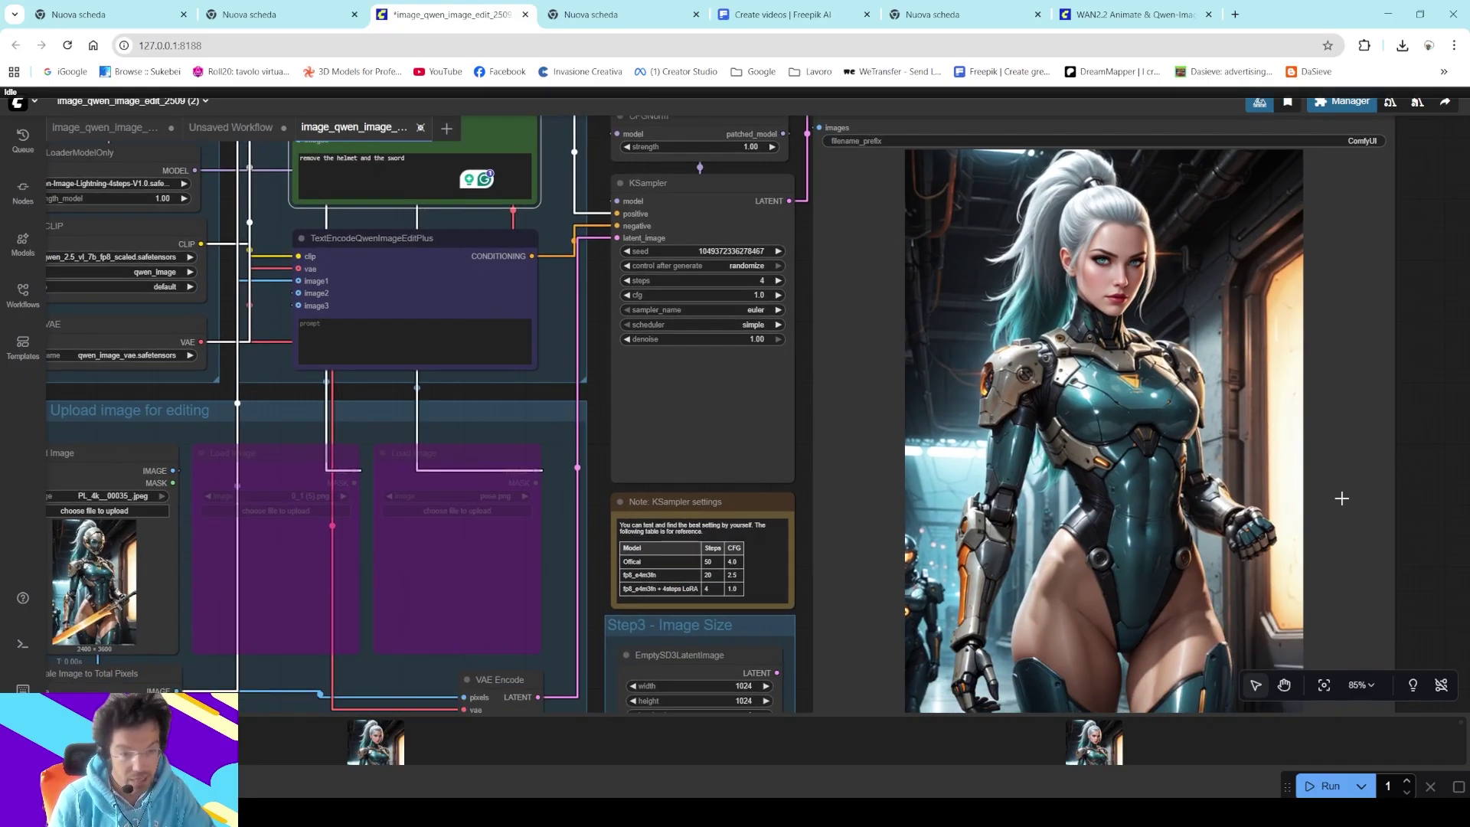
{"action": "left_click_drag", "start_coordinate": [766, 153], "coordinate": [766, 356]}
{"action": "left_click_drag", "start_coordinate": [599, 218], "coordinate": [900, 253]}
{"action": "scroll", "coordinate": [605, 394], "scroll_direction": "up", "scroll_amount": 4}
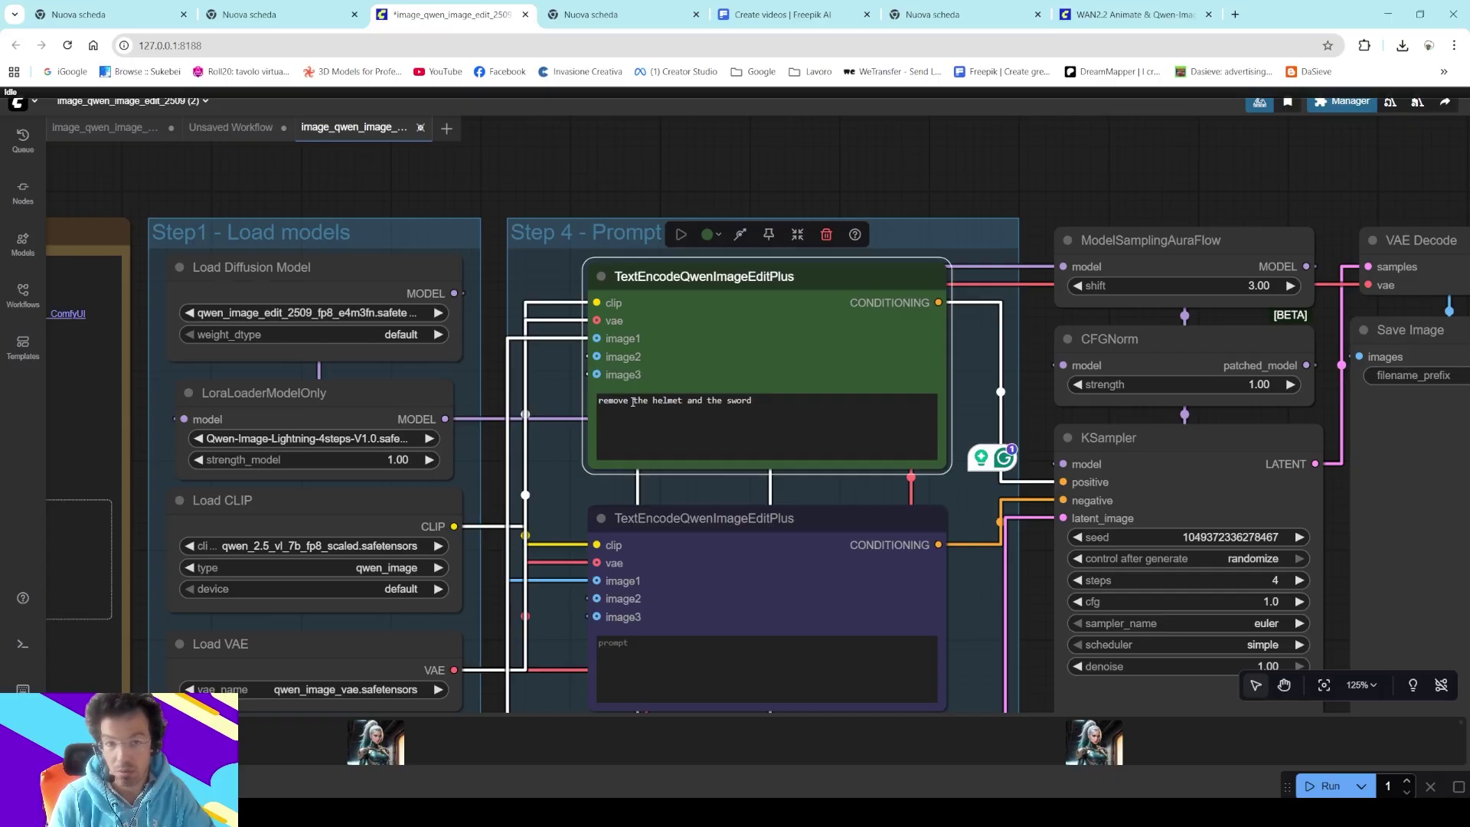
{"action": "type", "text": "remove"}
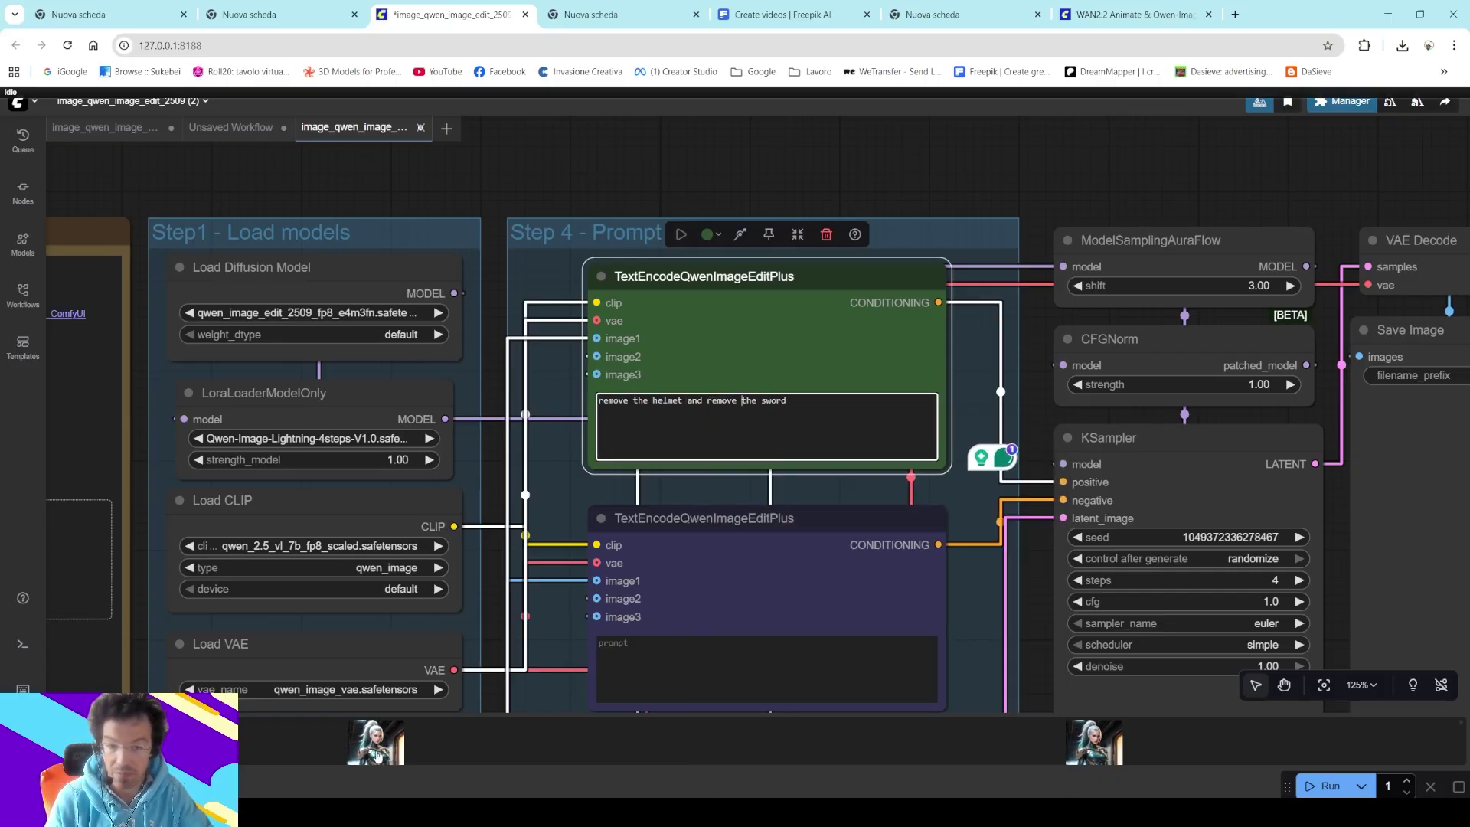
- View the newest generated image enlarged from the image feed, close it, and review the prompt beside the output
{"action": "left_click", "coordinate": [375, 754]}
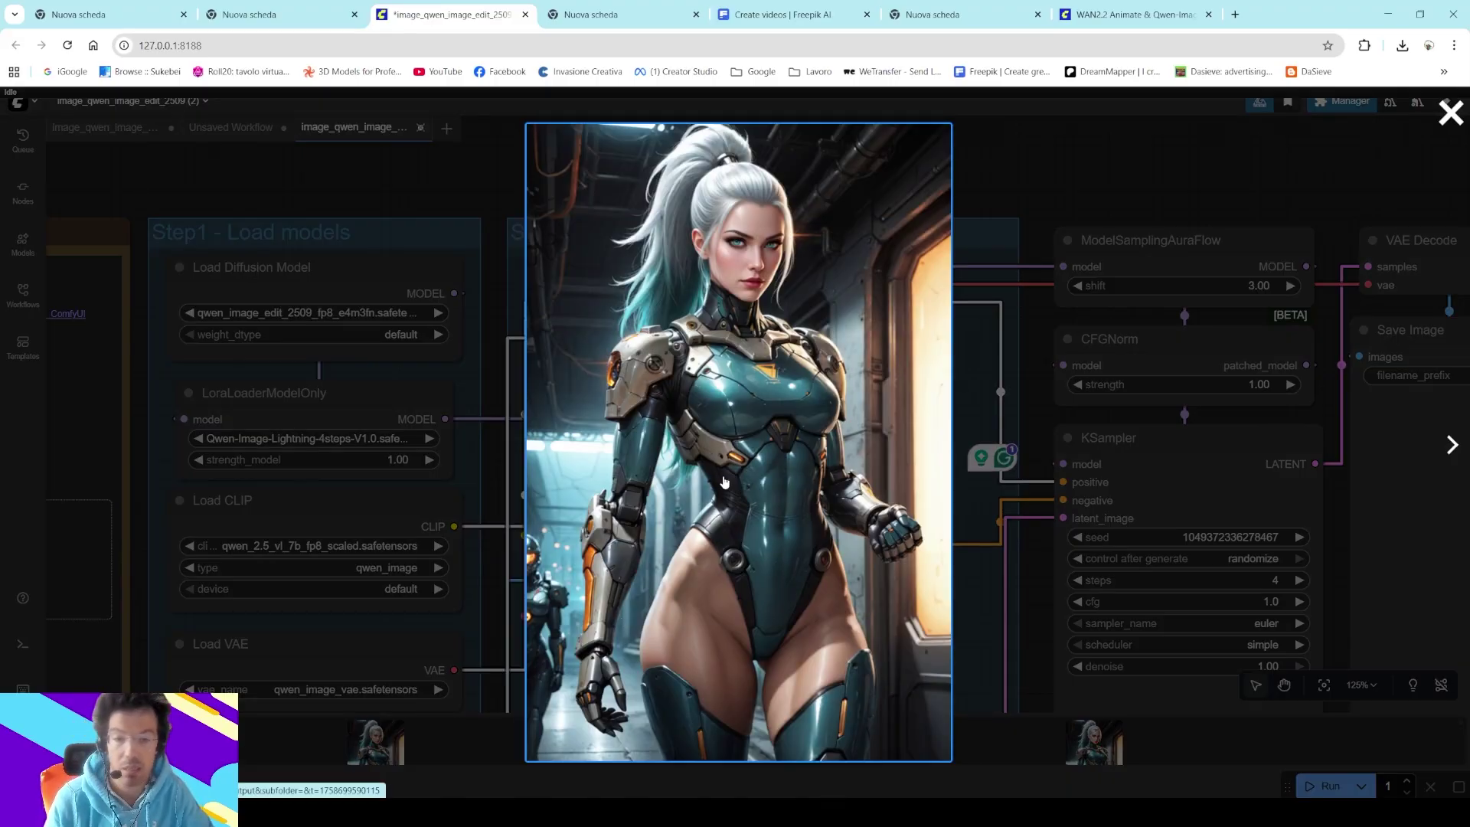
{"action": "left_click", "coordinate": [1021, 186]}
{"action": "scroll", "coordinate": [673, 320], "scroll_direction": "up", "scroll_amount": 5}
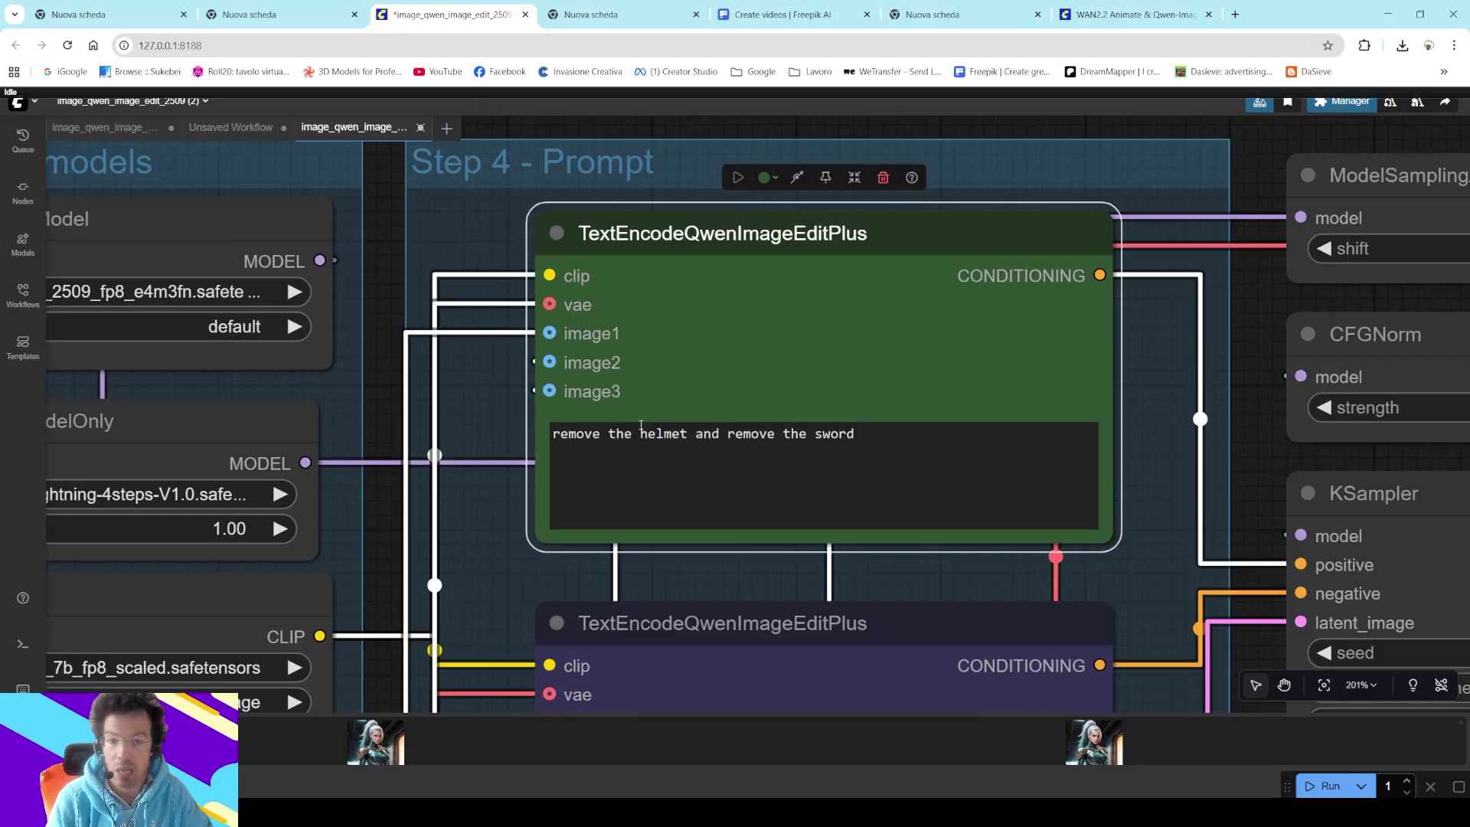
{"action": "scroll", "coordinate": [811, 408], "scroll_direction": "down", "scroll_amount": 8}
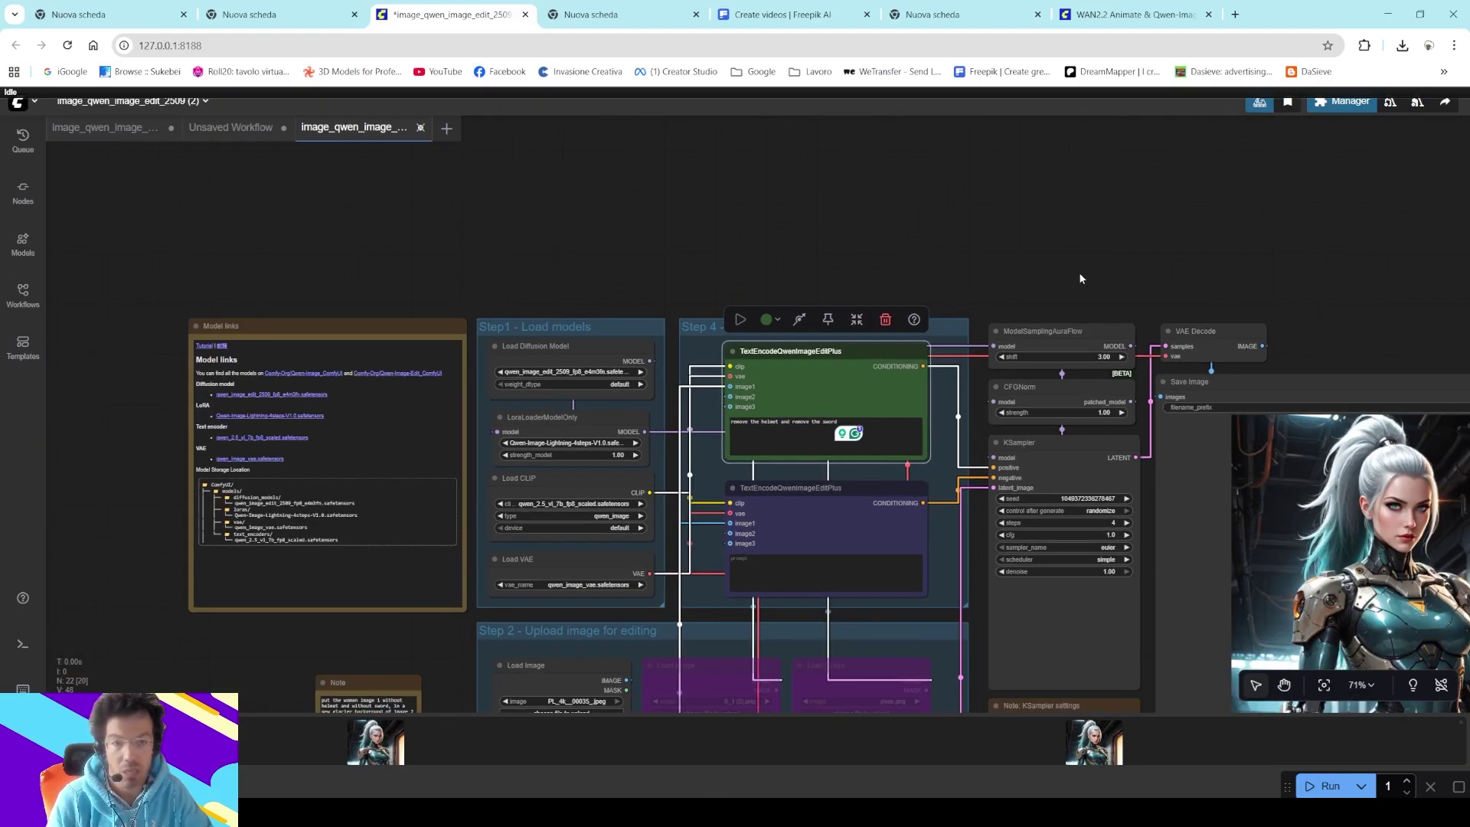
{"action": "scroll", "coordinate": [1078, 273], "scroll_direction": "up", "scroll_amount": 2}
{"action": "left_click_drag", "start_coordinate": [706, 188], "coordinate": [832, 157]}
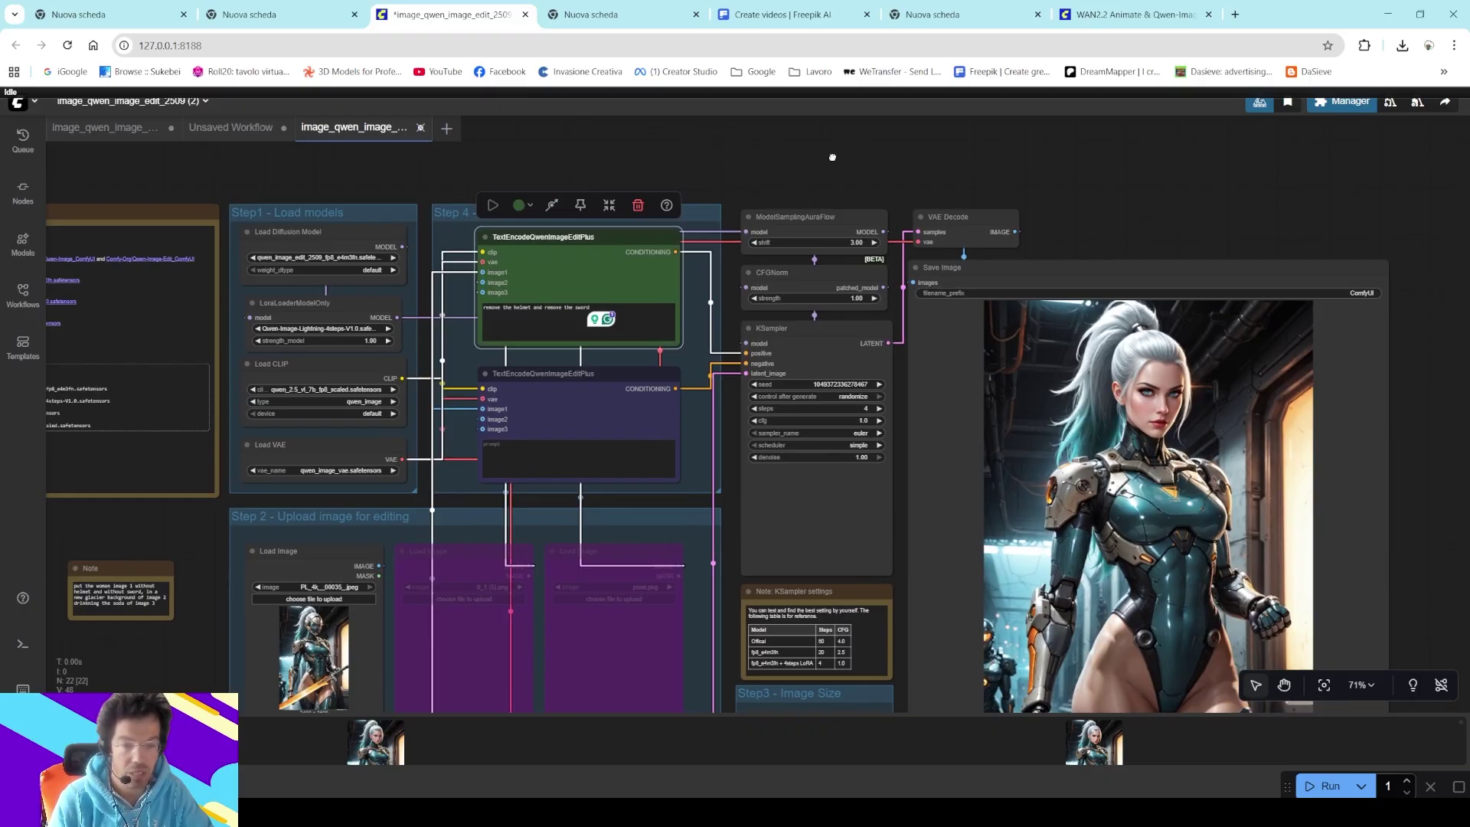
{"action": "left_click_drag", "start_coordinate": [833, 157], "coordinate": [896, 201]}
- Replace the prompt in the green TextEncodeQwenImageEditPlus node with "remove the upper part of the armour"
{"action": "scroll", "coordinate": [504, 222], "scroll_direction": "up", "scroll_amount": 8}
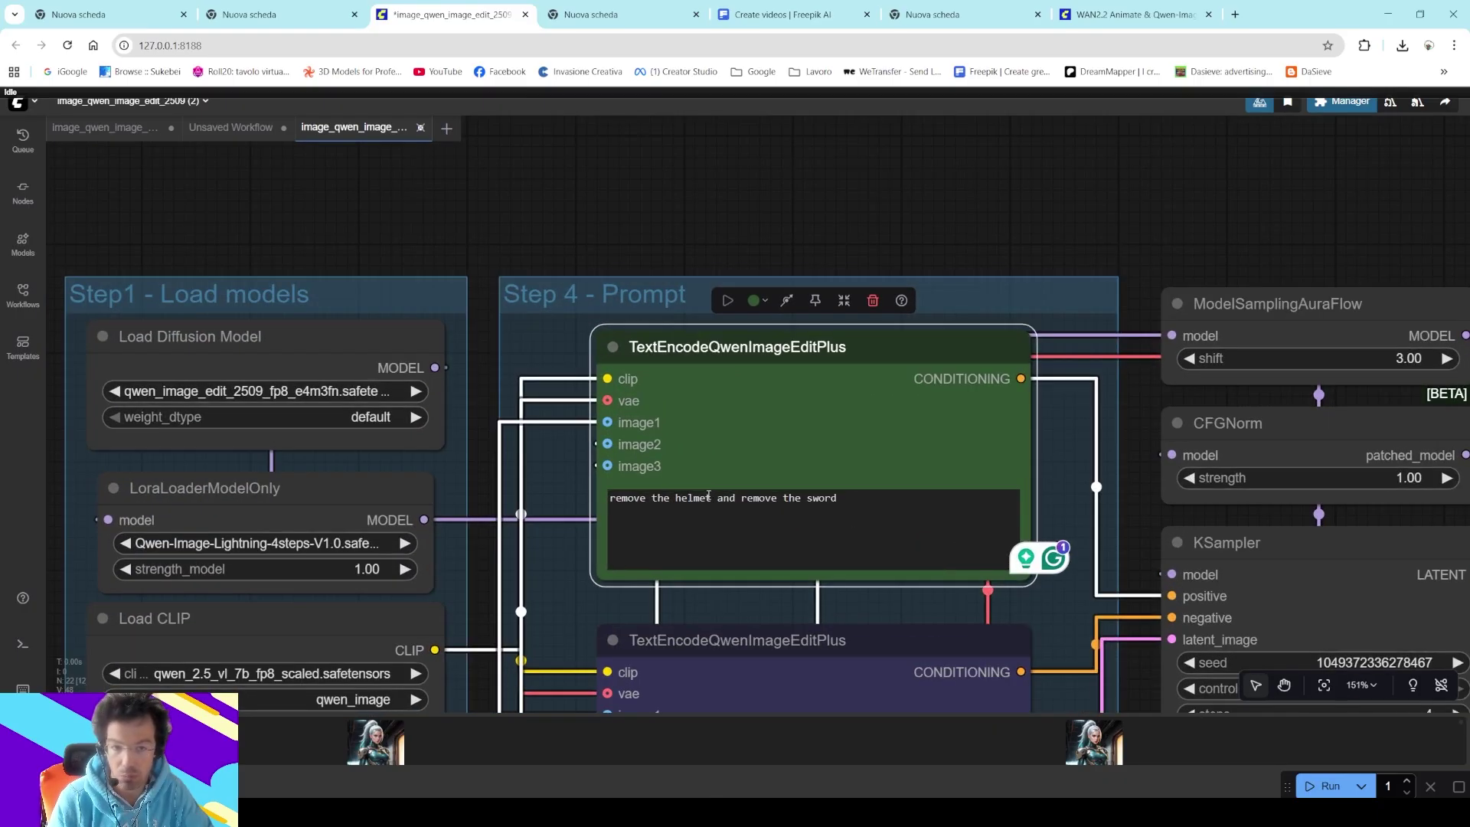
{"action": "double_click", "coordinate": [694, 498]}
{"action": "key", "text": "BackSpace"}
{"action": "type", "text": "upper"}
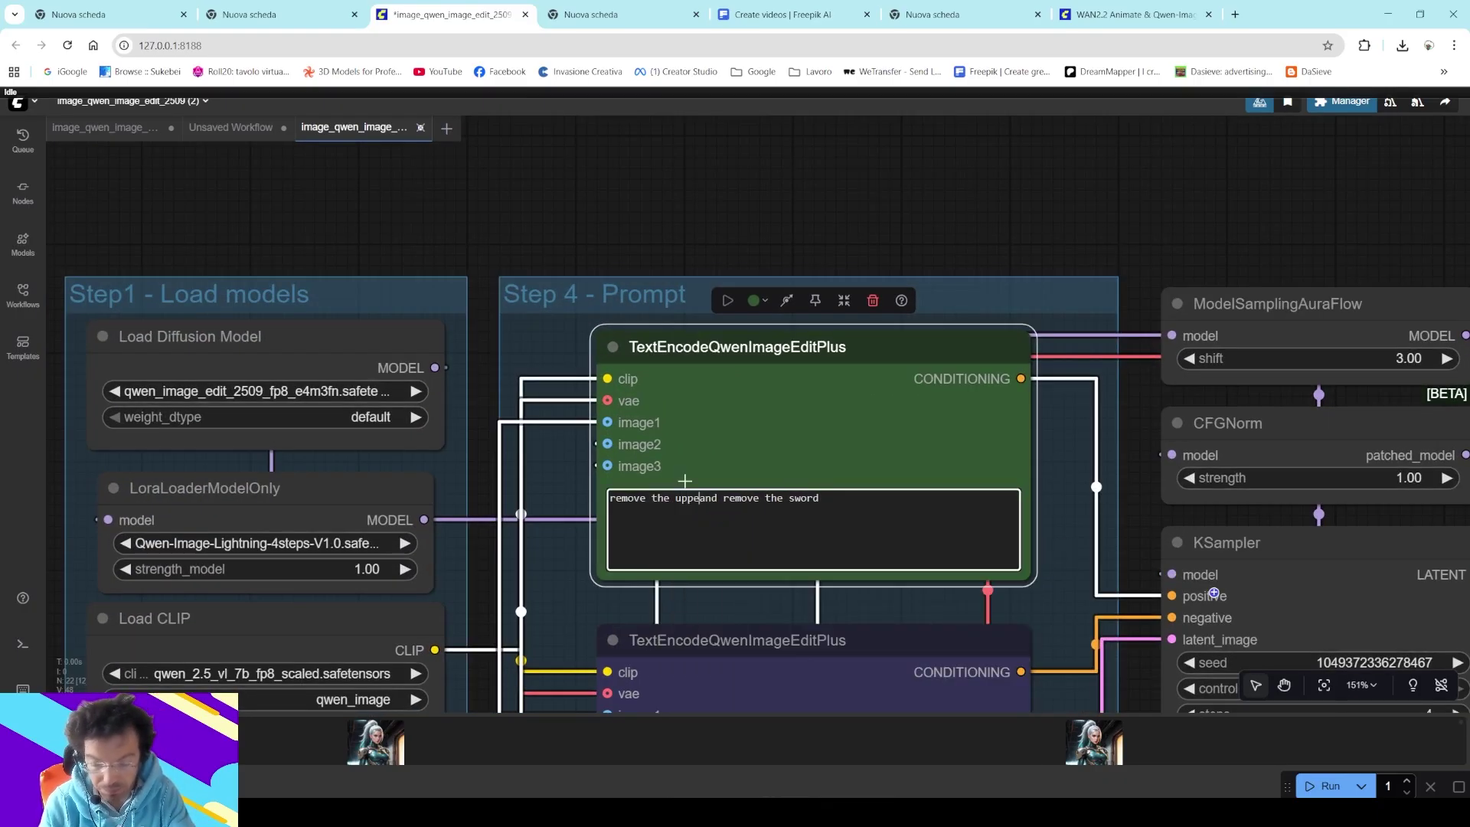
{"action": "type", "text": " part of "}
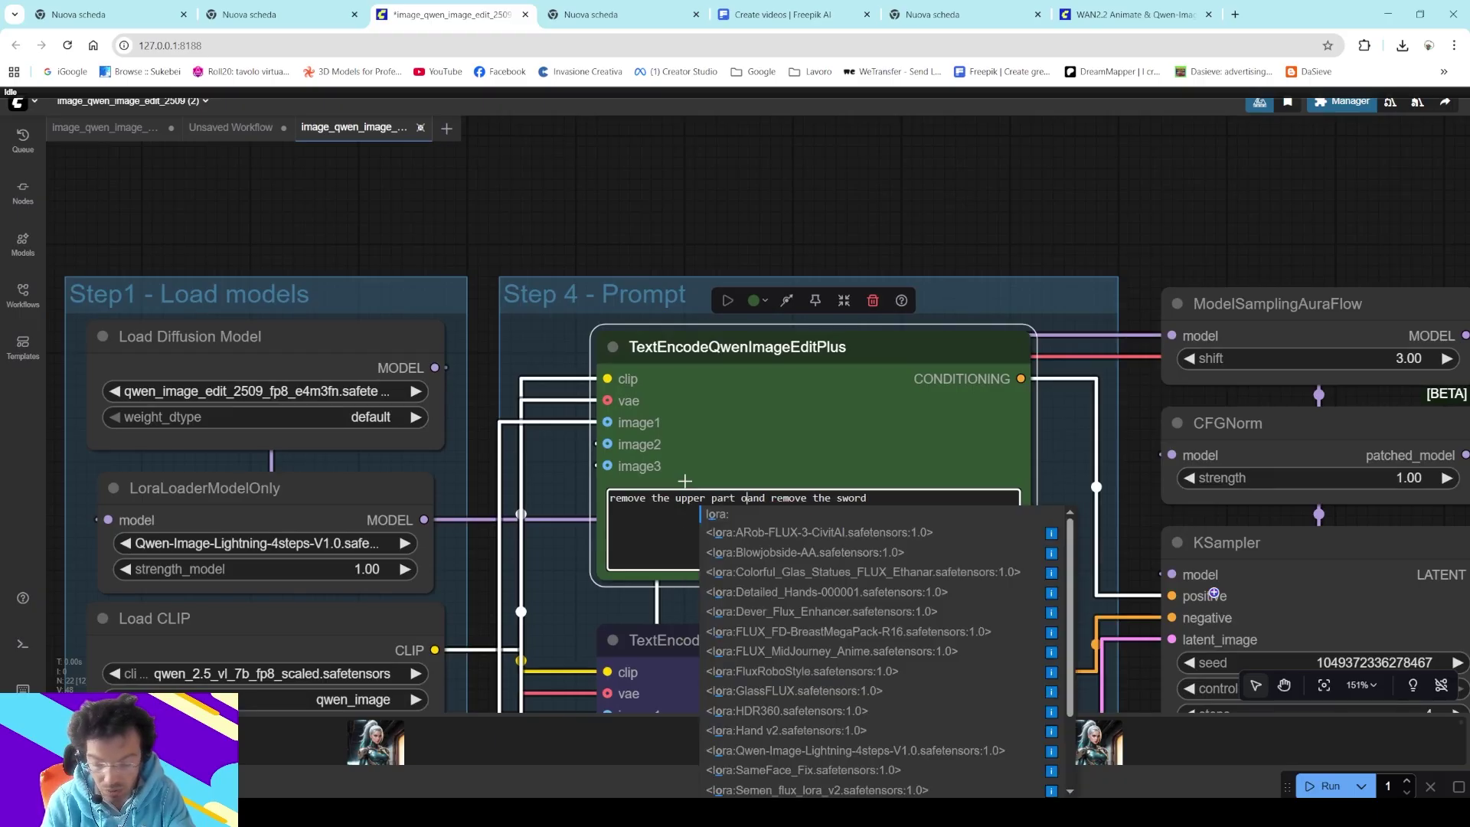
{"action": "type", "text": "the armour"}
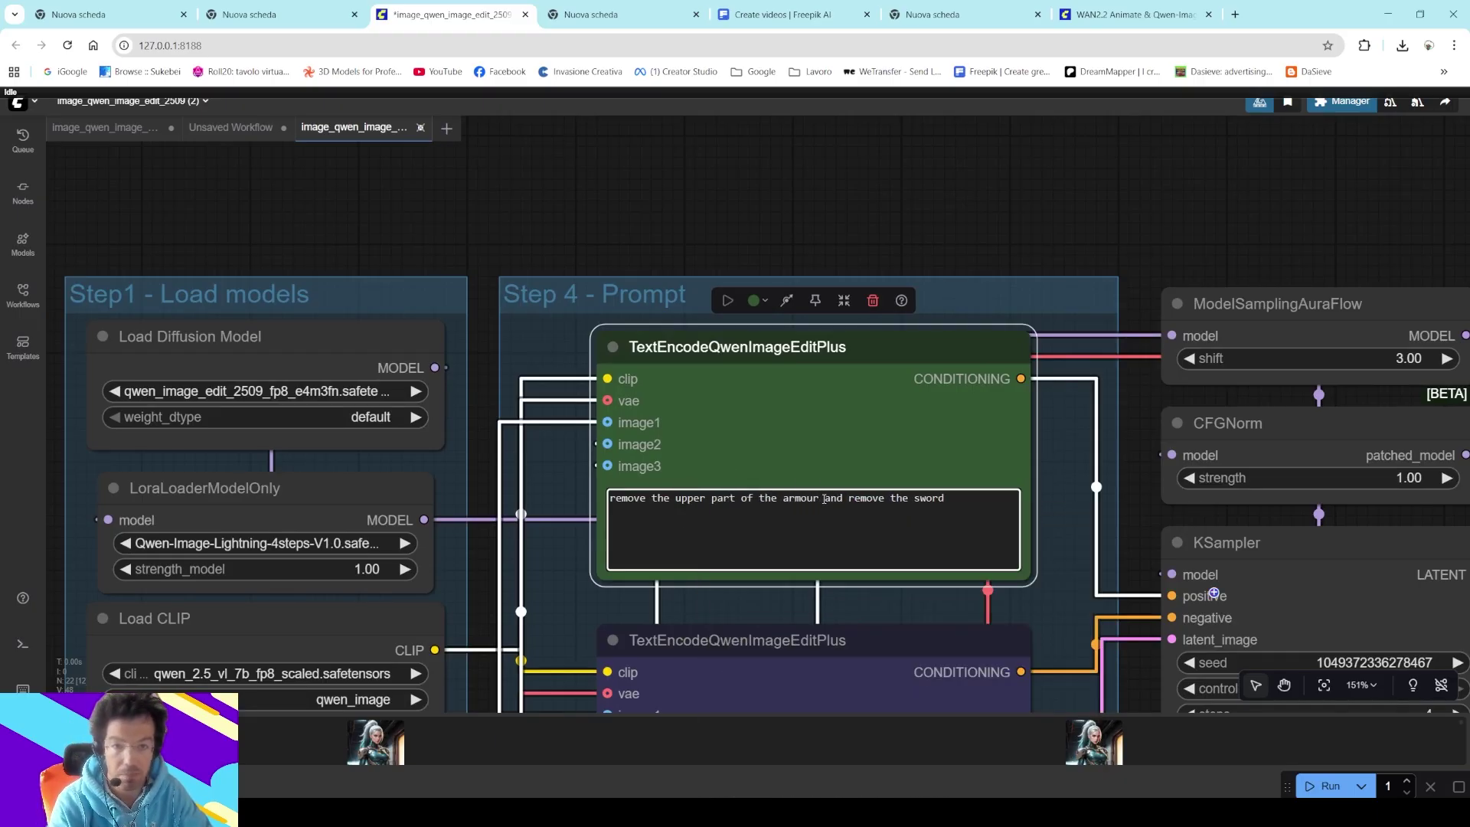
{"action": "key", "text": "shift+End"}
{"action": "key", "text": "BackSpace"}
{"action": "scroll", "coordinate": [963, 446], "scroll_direction": "down", "scroll_amount": 5}
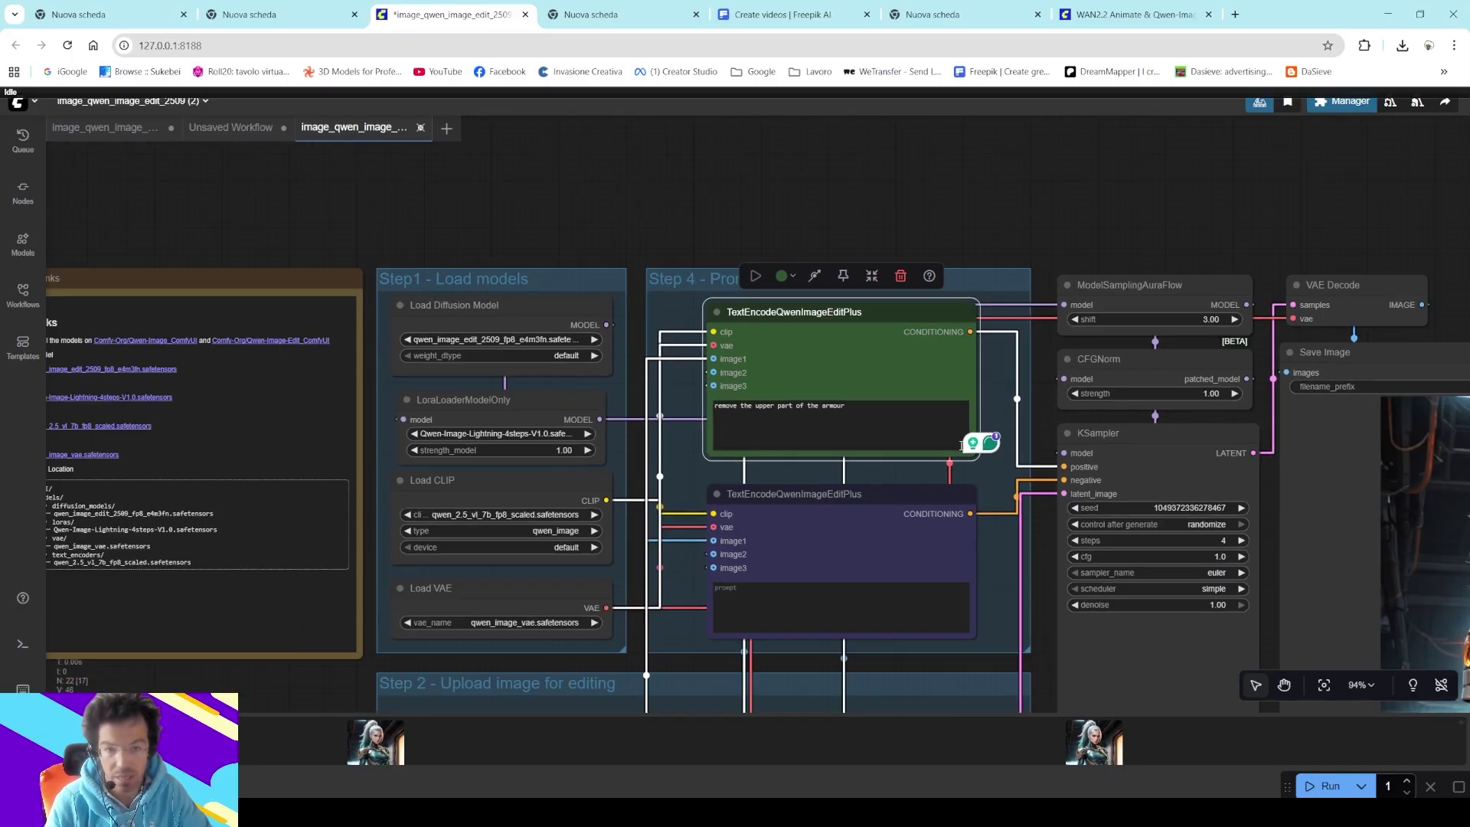
- Load ComfyUI_01467_.png into the first Load Image node and run the workflow
{"action": "scroll", "coordinate": [749, 477], "scroll_direction": "down", "scroll_amount": 5}
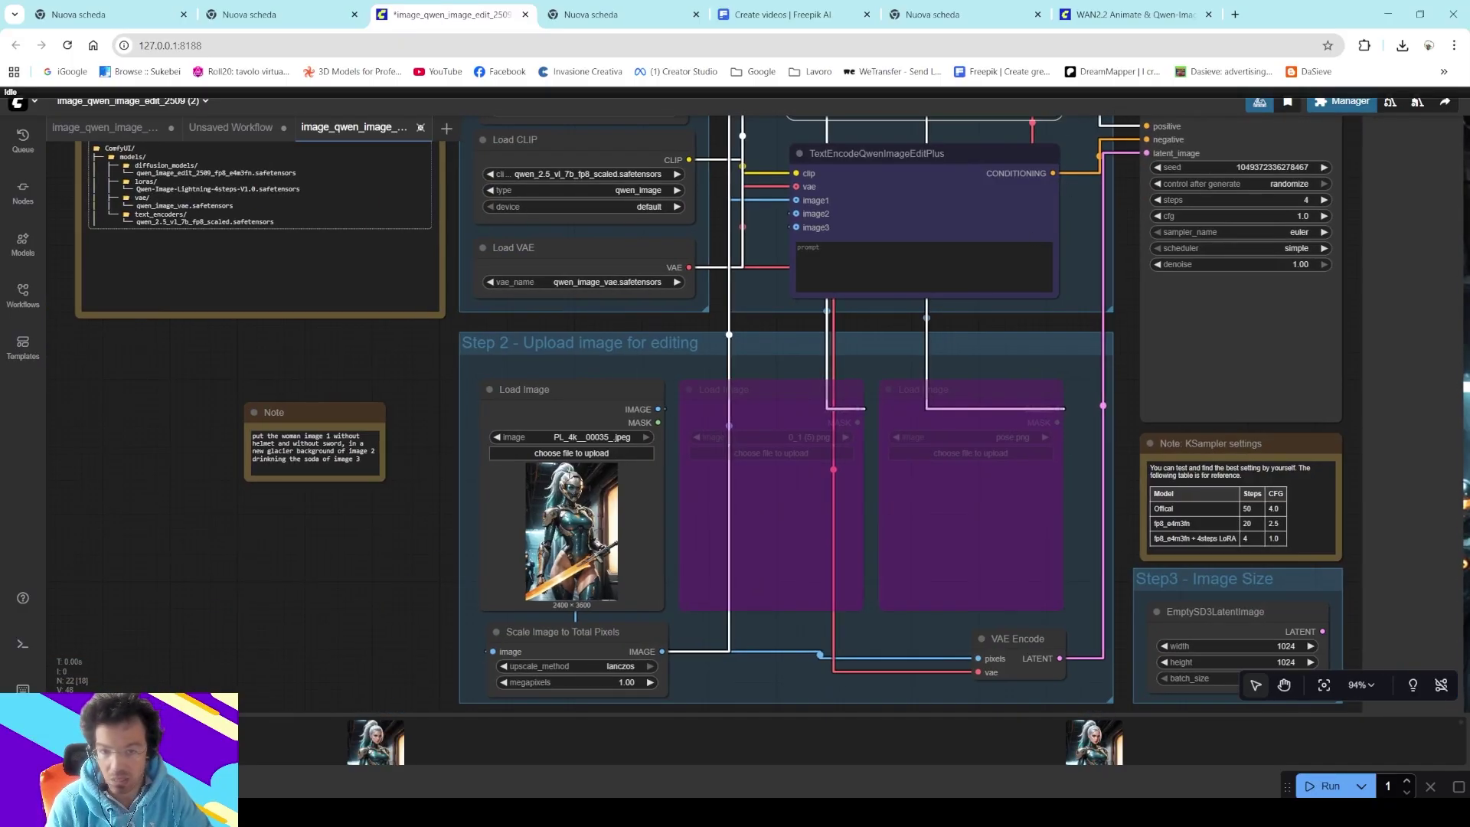
{"action": "left_click", "coordinate": [620, 454]}
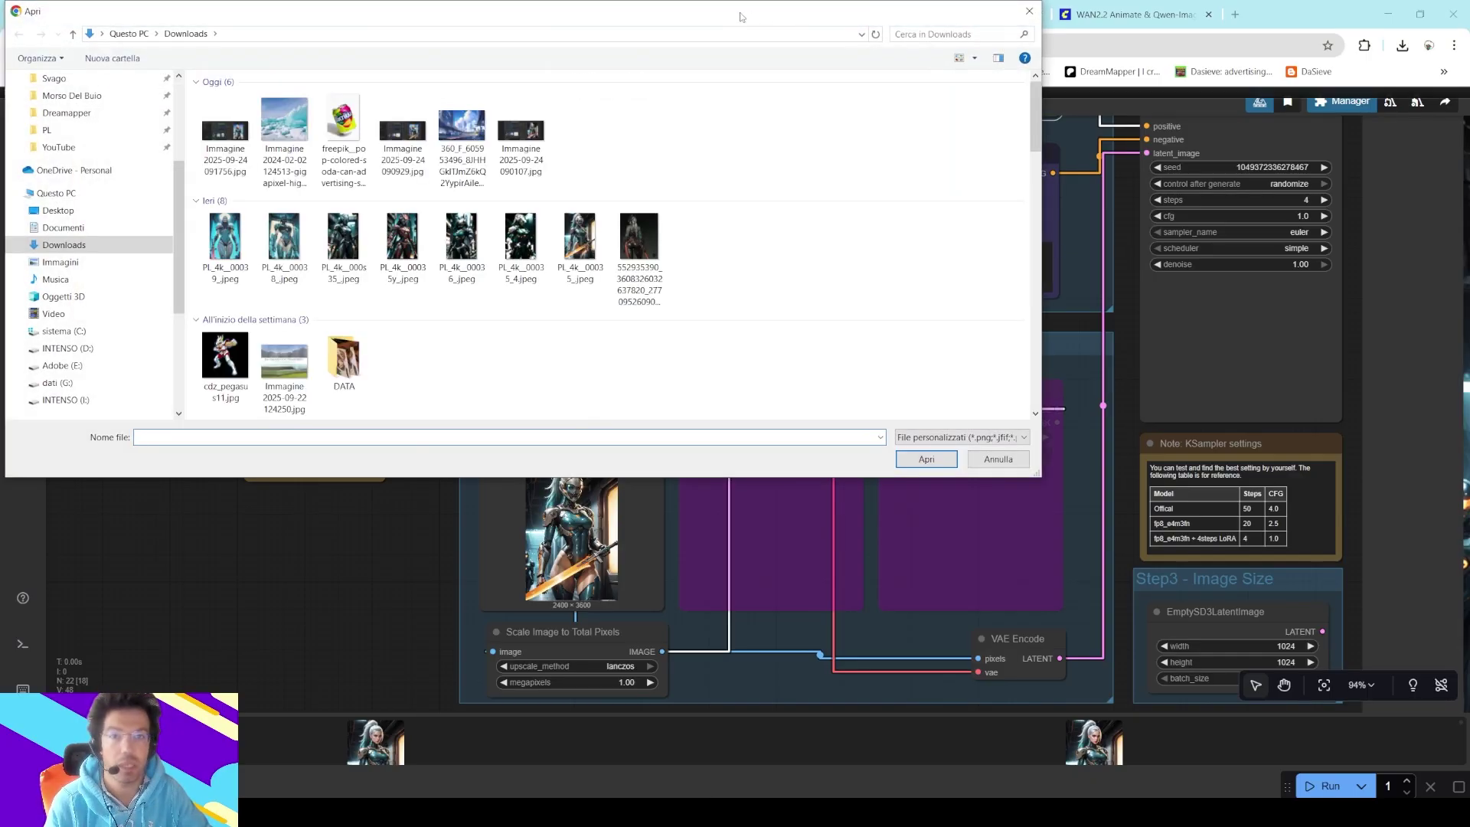
{"action": "left_click_drag", "start_coordinate": [734, 17], "coordinate": [1469, 291]}
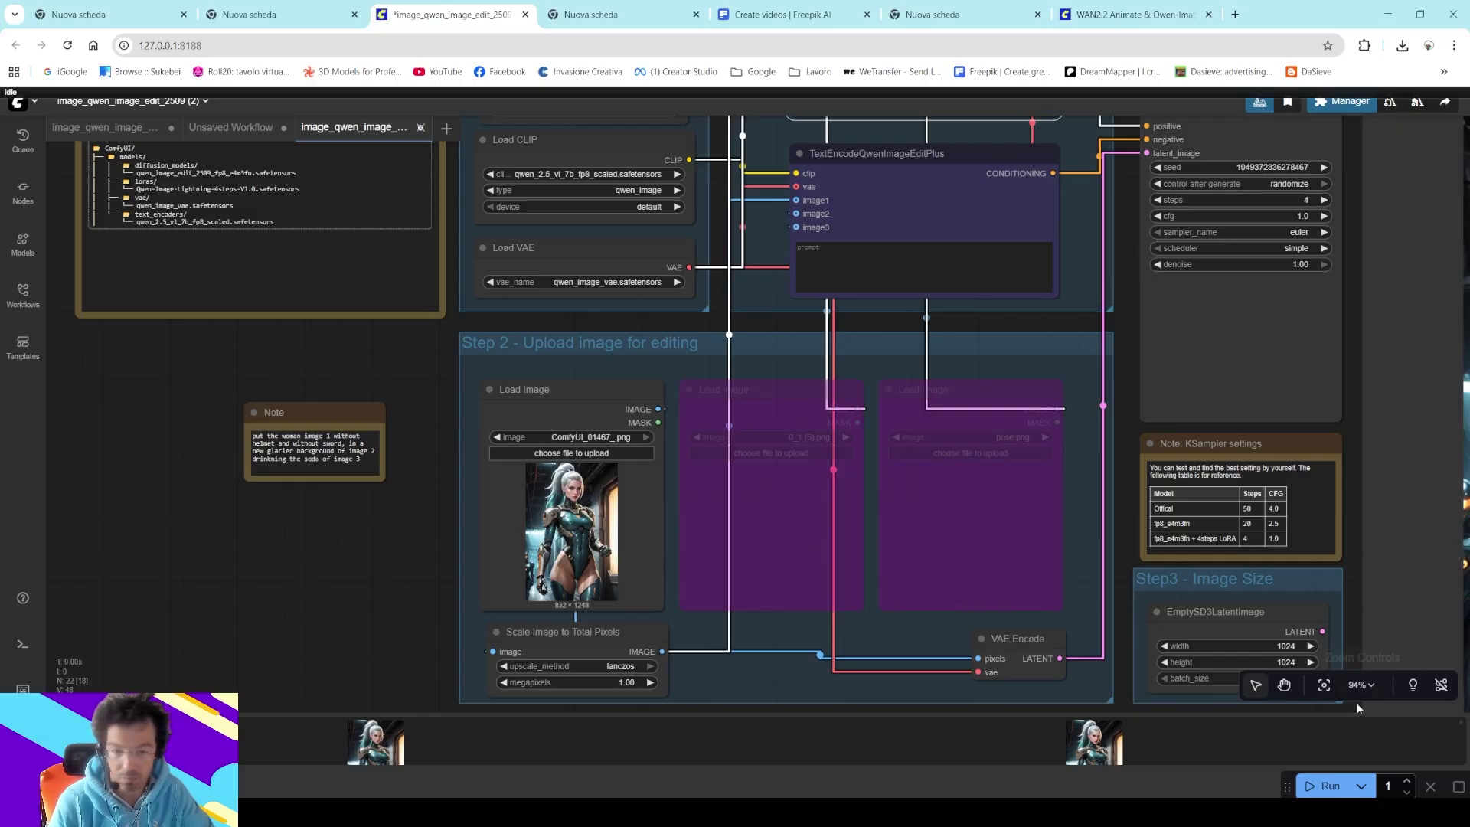
{"action": "left_click", "coordinate": [1324, 785]}
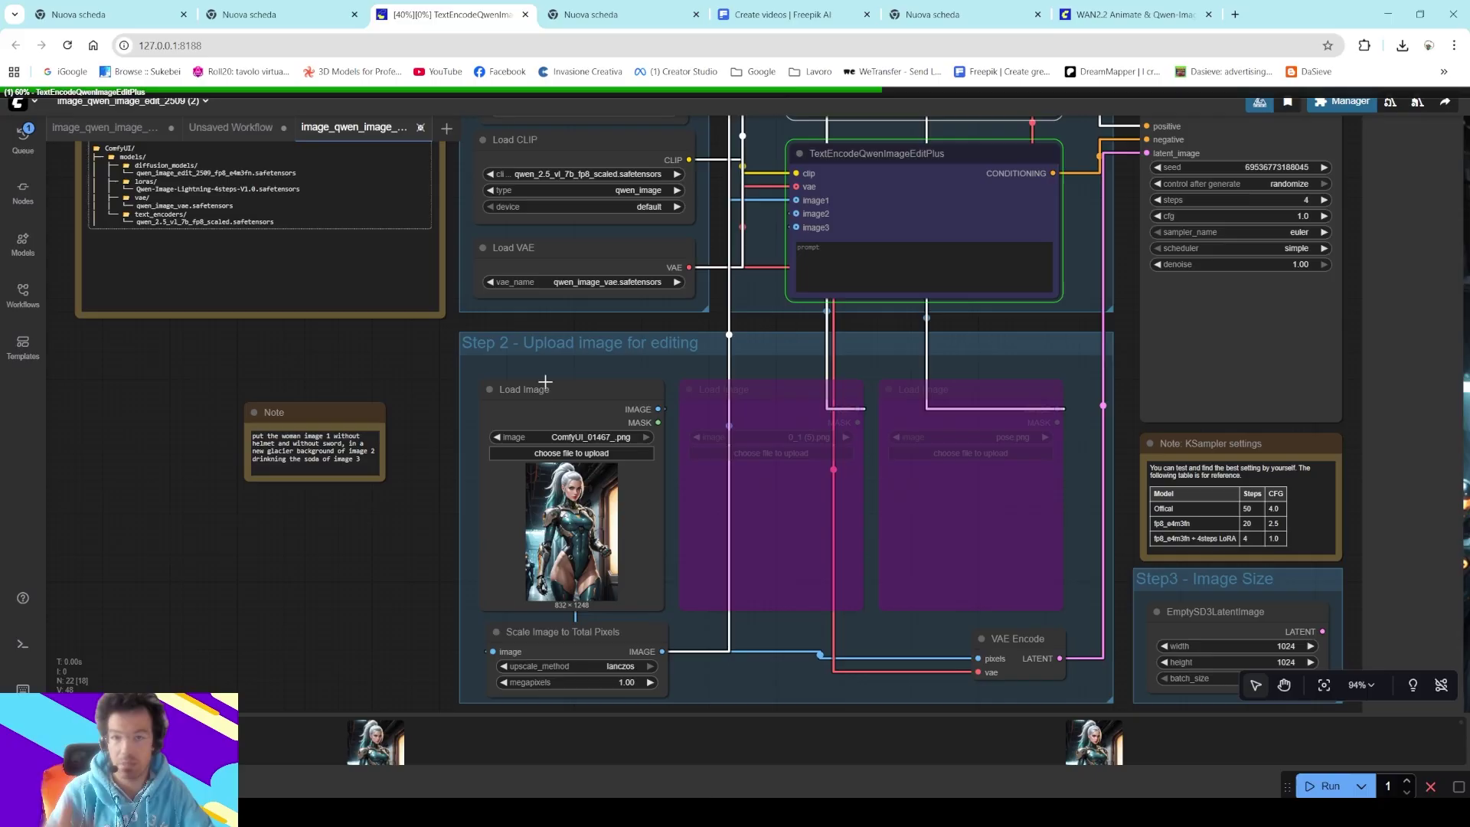
- Examine the generated output in Save Image, view an image enlarged from the image feed, and close it
{"action": "scroll", "coordinate": [545, 381], "scroll_direction": "up", "scroll_amount": 5}
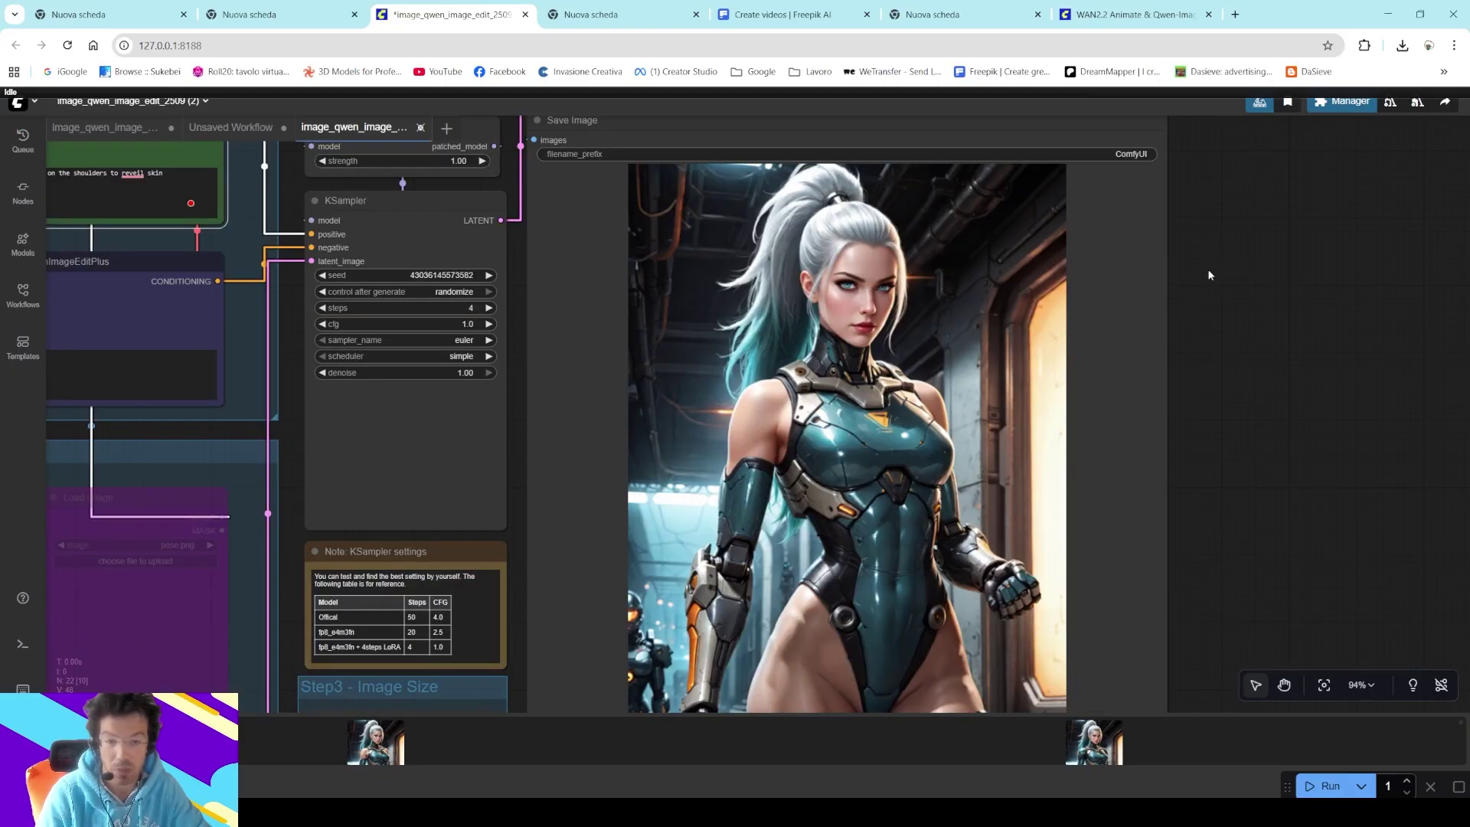
{"action": "left_click_drag", "start_coordinate": [1156, 309], "coordinate": [1349, 371]}
{"action": "left_click_drag", "start_coordinate": [896, 160], "coordinate": [1097, 383]}
{"action": "left_click", "coordinate": [1093, 723]}
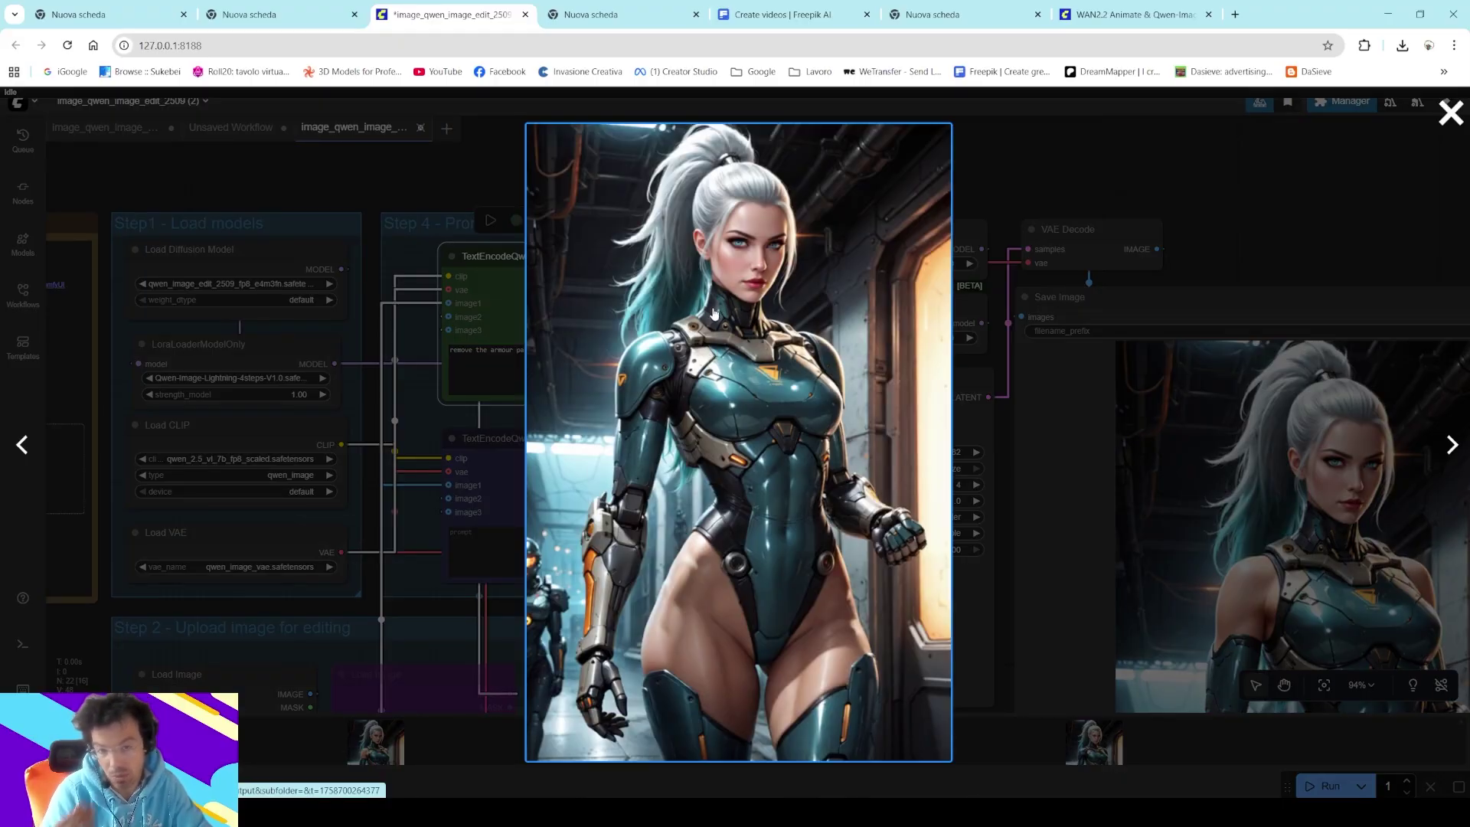
{"action": "left_click", "coordinate": [1137, 161]}
- Review the green node's shoulder-armour prompt and compare the image in the first Load Image node with the generated output
{"action": "scroll", "coordinate": [559, 364], "scroll_direction": "up", "scroll_amount": 8}
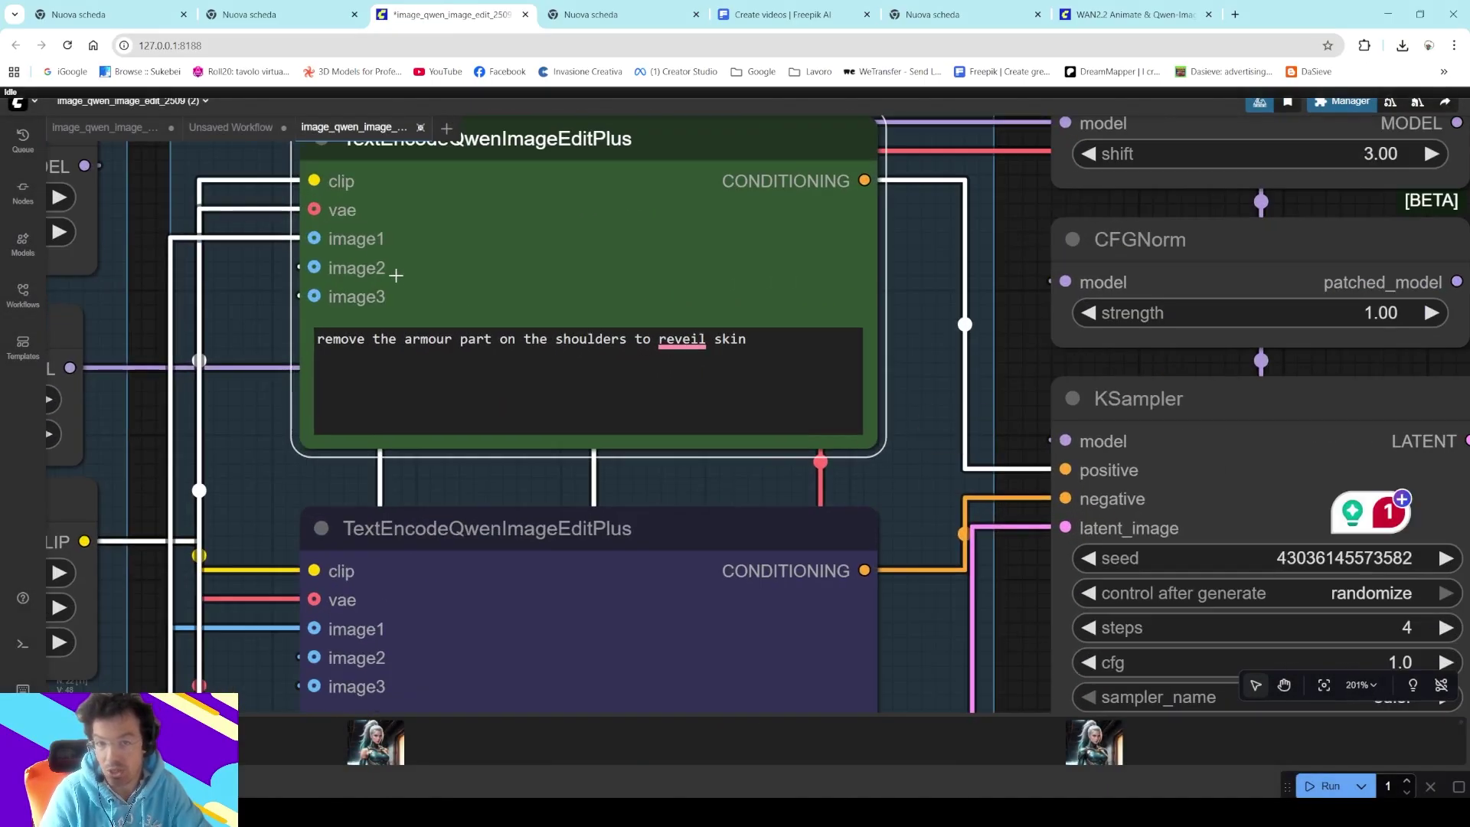
{"action": "left_click_drag", "start_coordinate": [251, 319], "coordinate": [315, 379]}
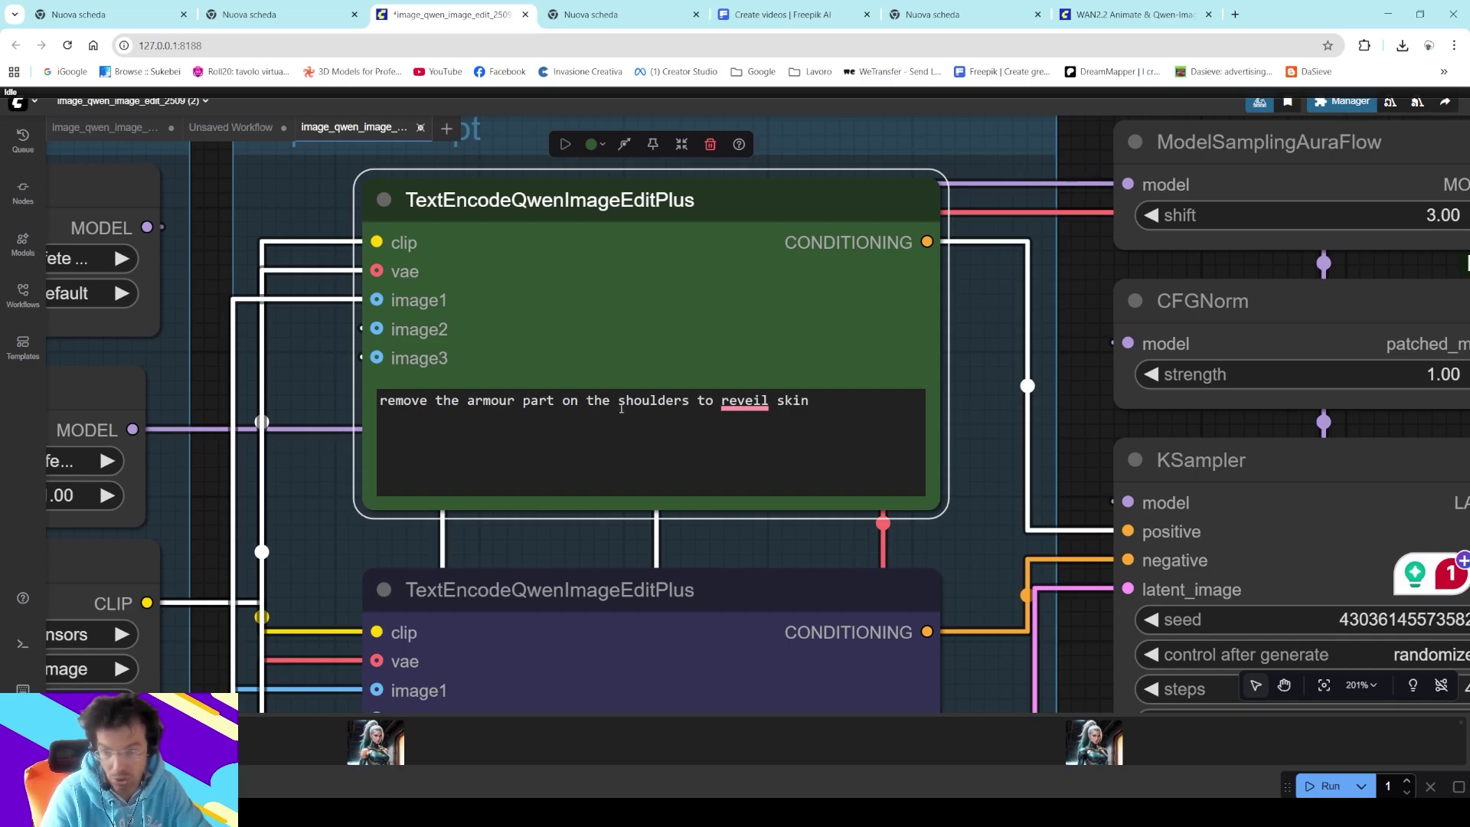
{"action": "scroll", "coordinate": [746, 407], "scroll_direction": "down", "scroll_amount": 4}
{"action": "left_click", "coordinate": [765, 399]}
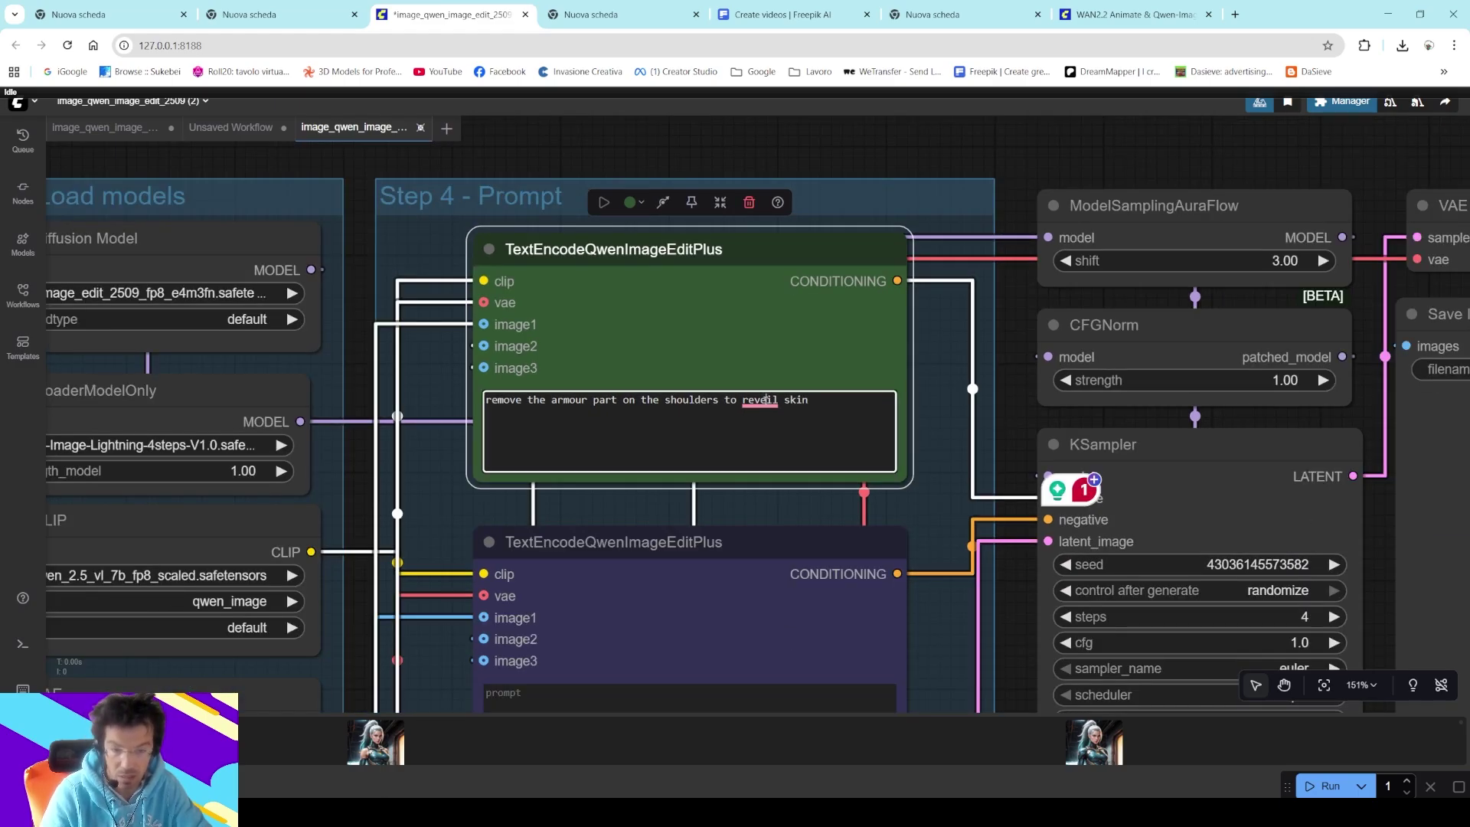
{"action": "scroll", "coordinate": [764, 400], "scroll_direction": "down", "scroll_amount": 7}
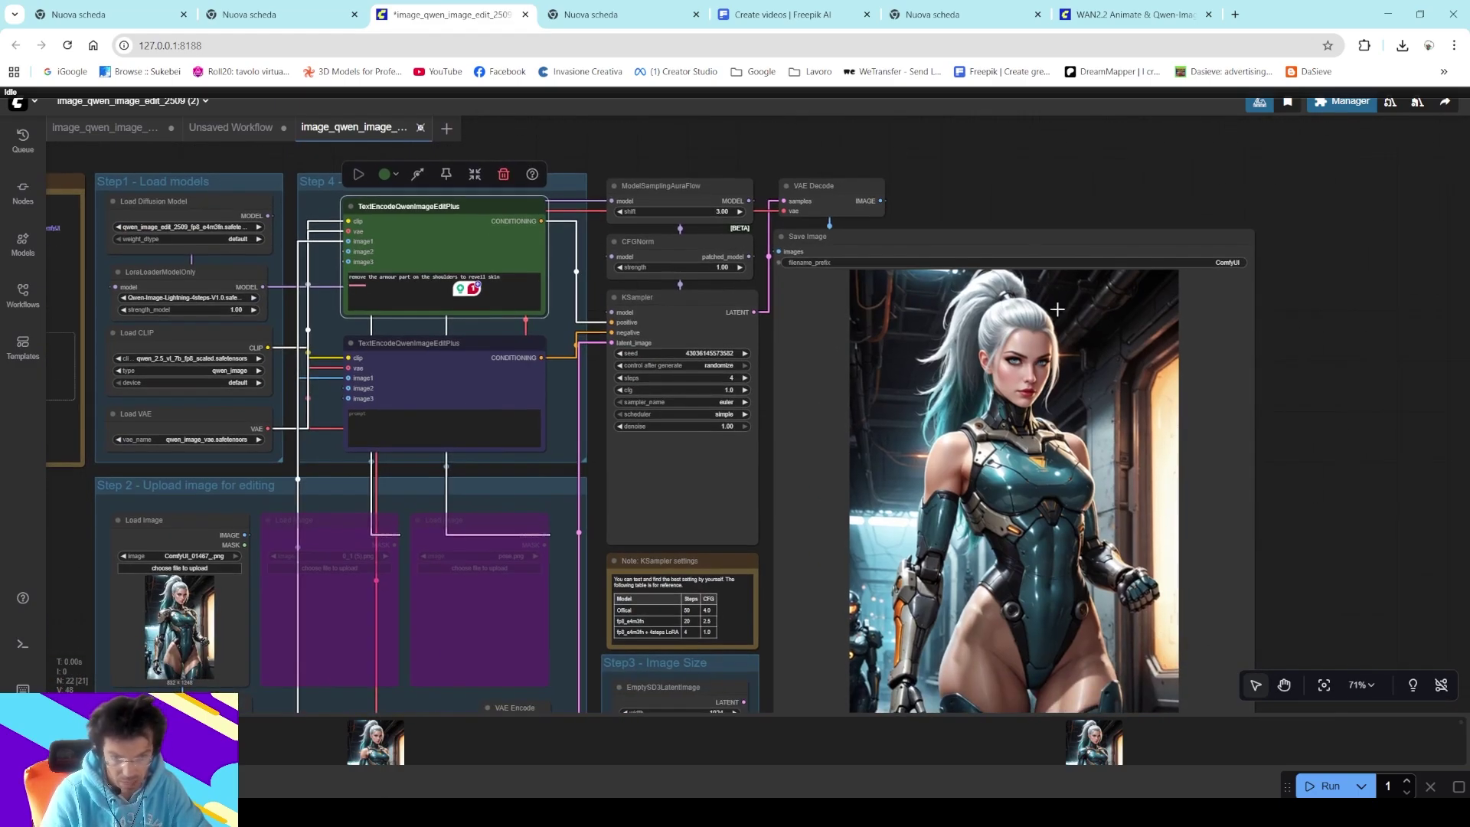
{"action": "scroll", "coordinate": [1245, 538], "scroll_direction": "up", "scroll_amount": 5}
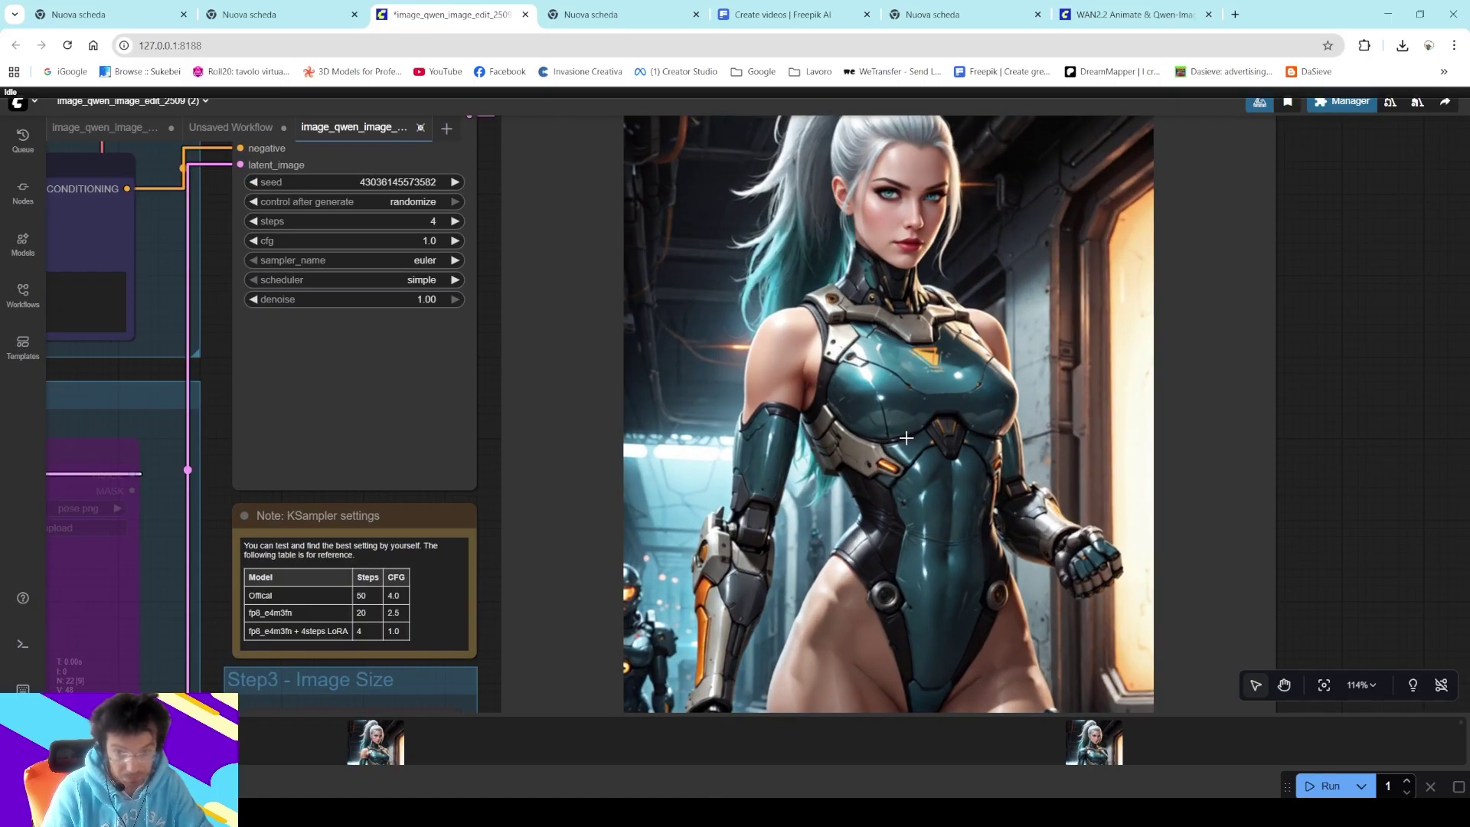
{"action": "scroll", "coordinate": [735, 415], "scroll_direction": "down", "scroll_amount": 8}
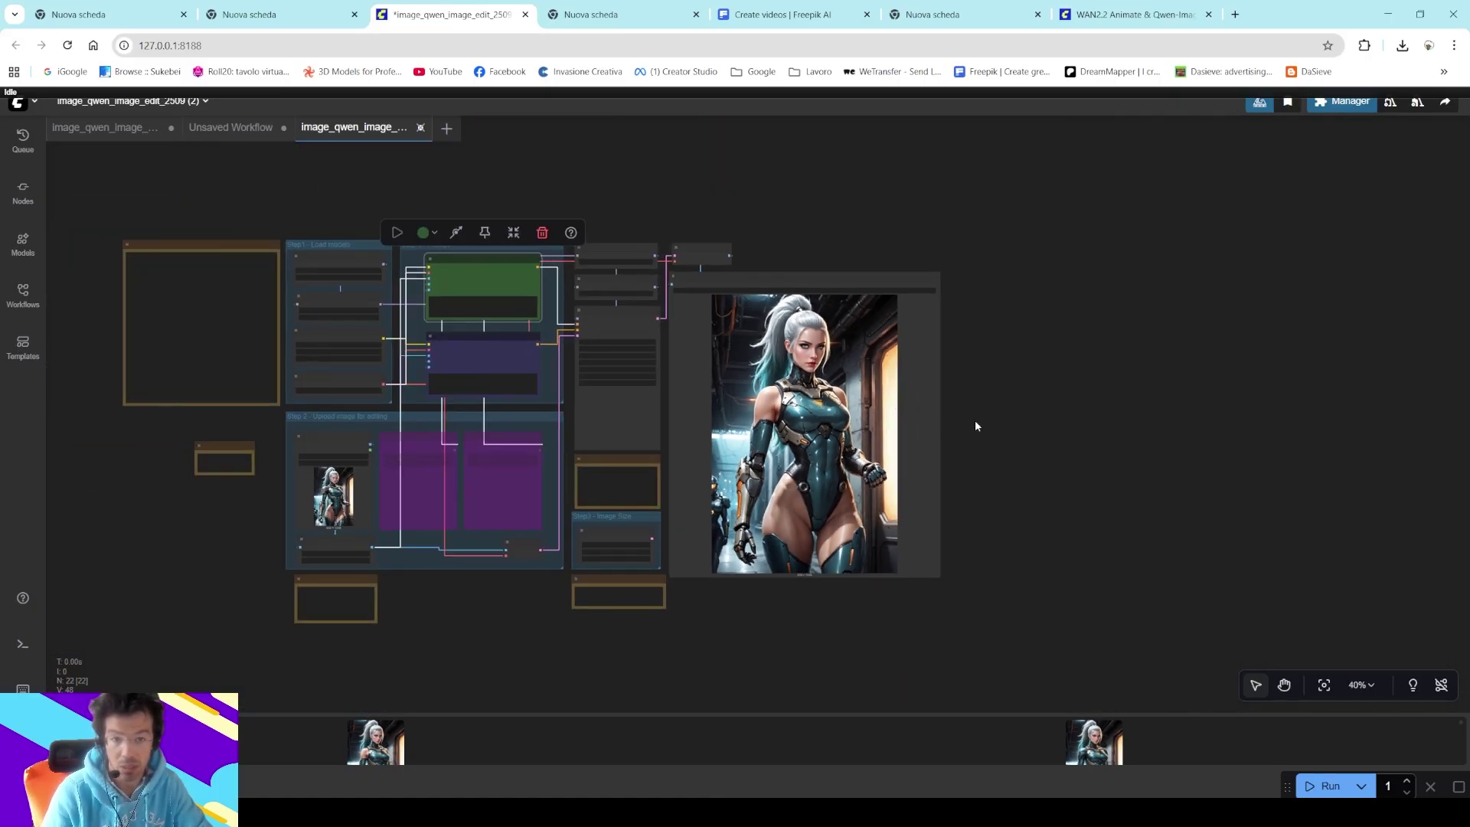
{"action": "scroll", "coordinate": [539, 442], "scroll_direction": "up", "scroll_amount": 8}
{"action": "scroll", "coordinate": [702, 441], "scroll_direction": "up", "scroll_amount": 9}
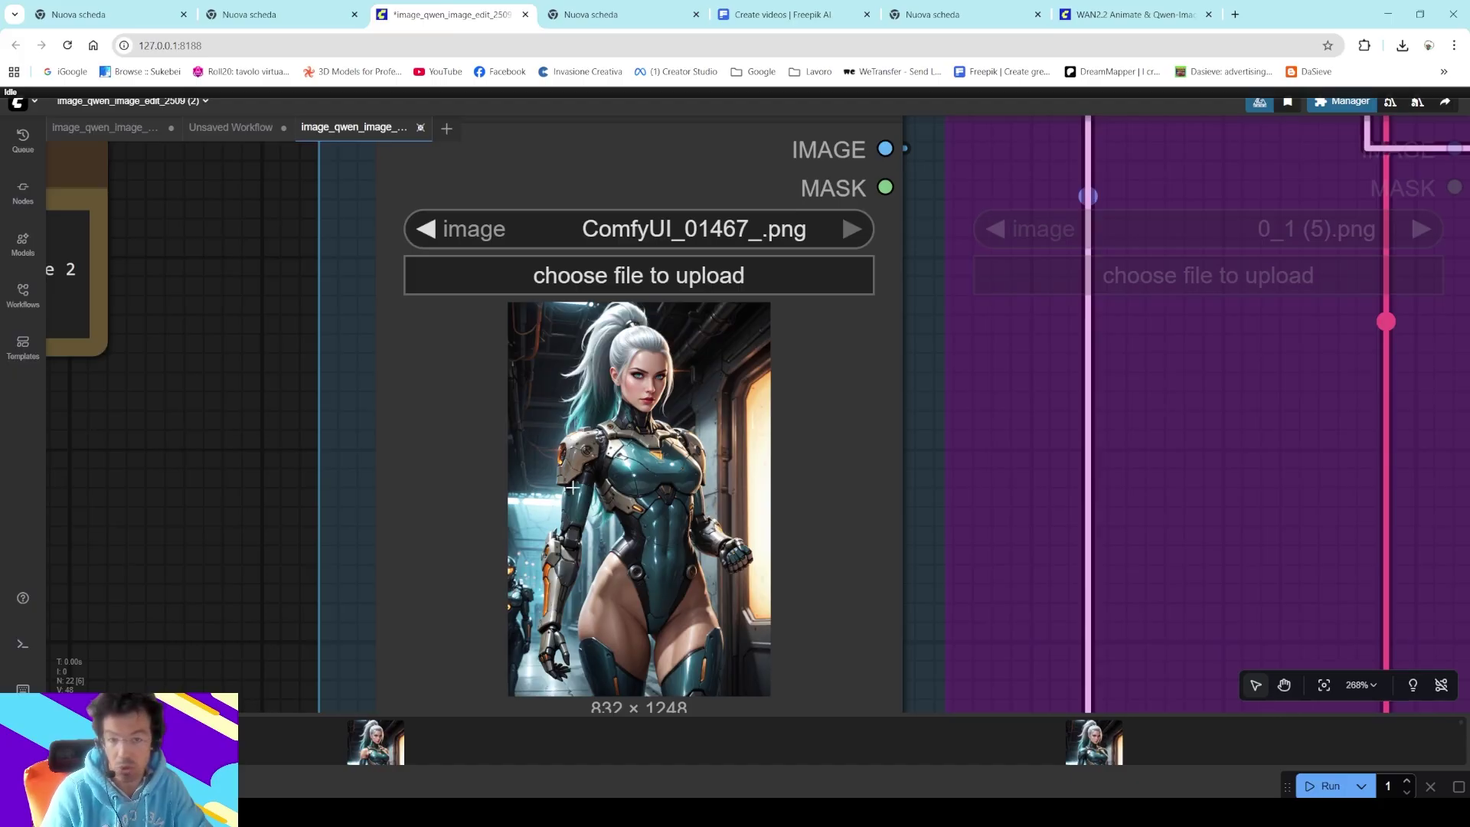
{"action": "scroll", "coordinate": [672, 434], "scroll_direction": "down", "scroll_amount": 4}
{"action": "scroll", "coordinate": [672, 433], "scroll_direction": "down", "scroll_amount": 9}
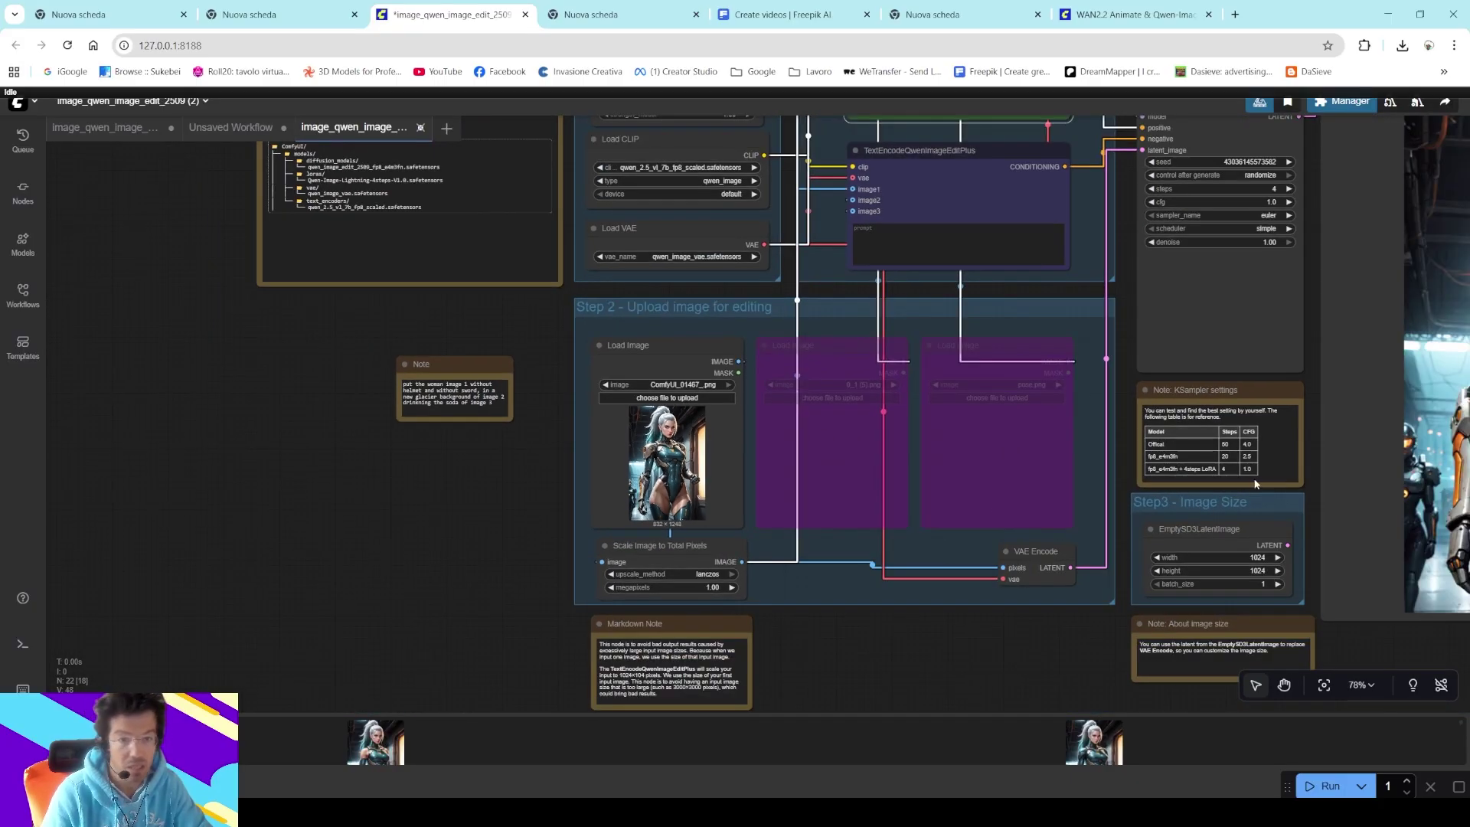
{"action": "left_click_drag", "start_coordinate": [1309, 480], "coordinate": [552, 570]}
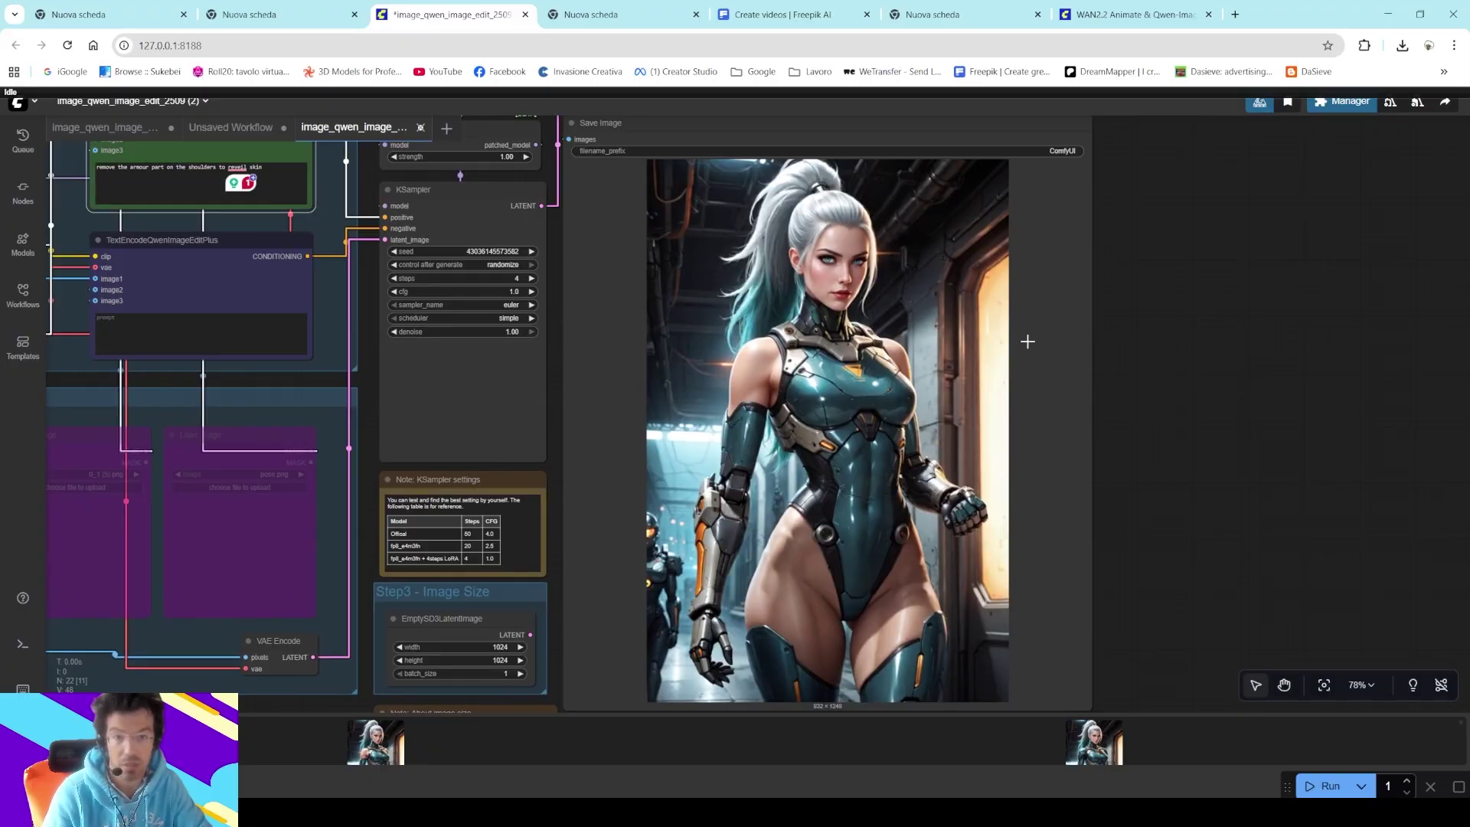
- Check the prompt execution time in the cmd.exe console window and return to the workflow
{"action": "scroll", "coordinate": [1028, 342], "scroll_direction": "down", "scroll_amount": 4}
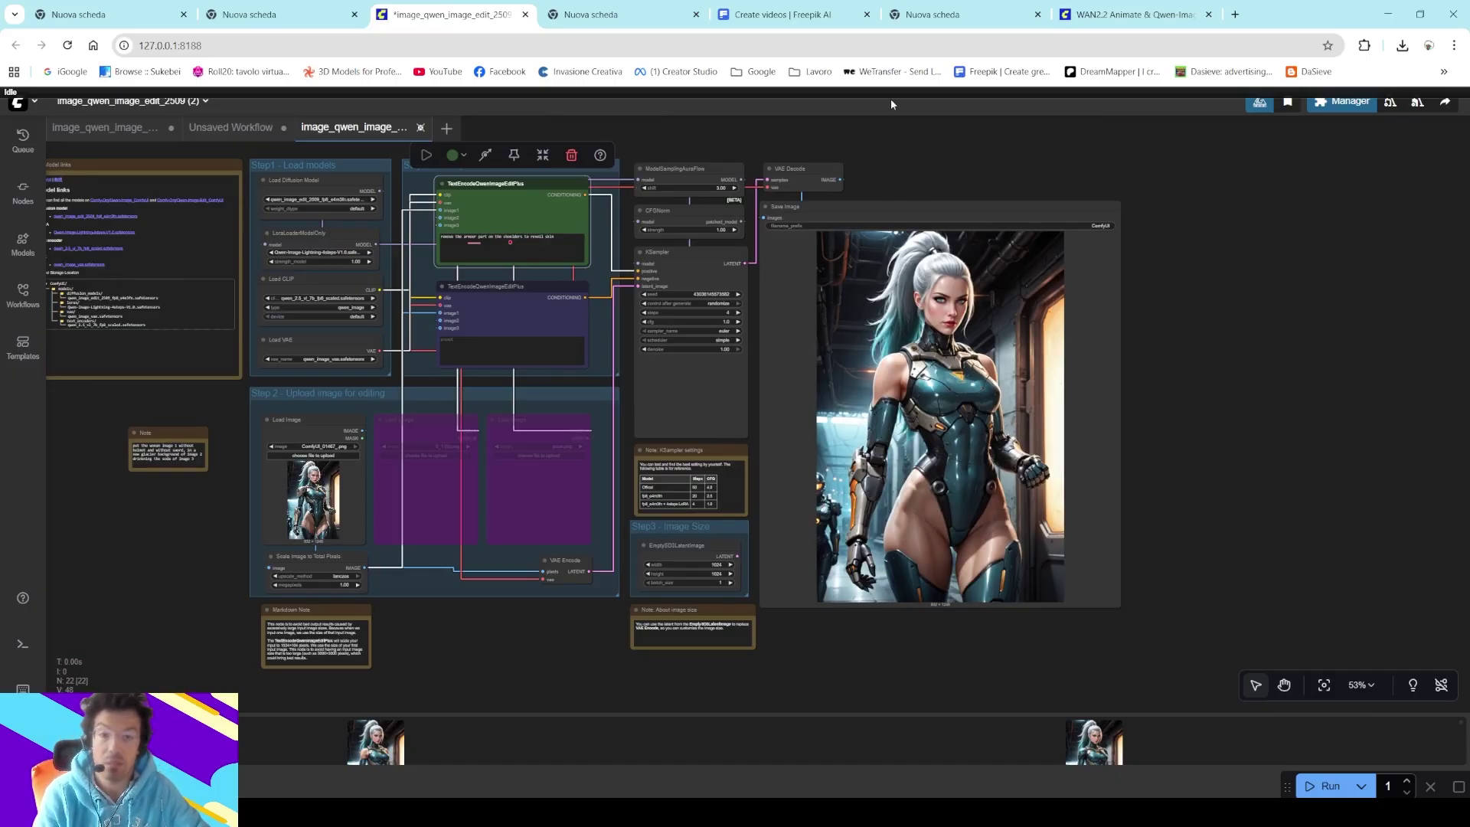
{"action": "left_click_drag", "start_coordinate": [898, 155], "coordinate": [961, 145]}
{"action": "left_click", "coordinate": [199, 818]}
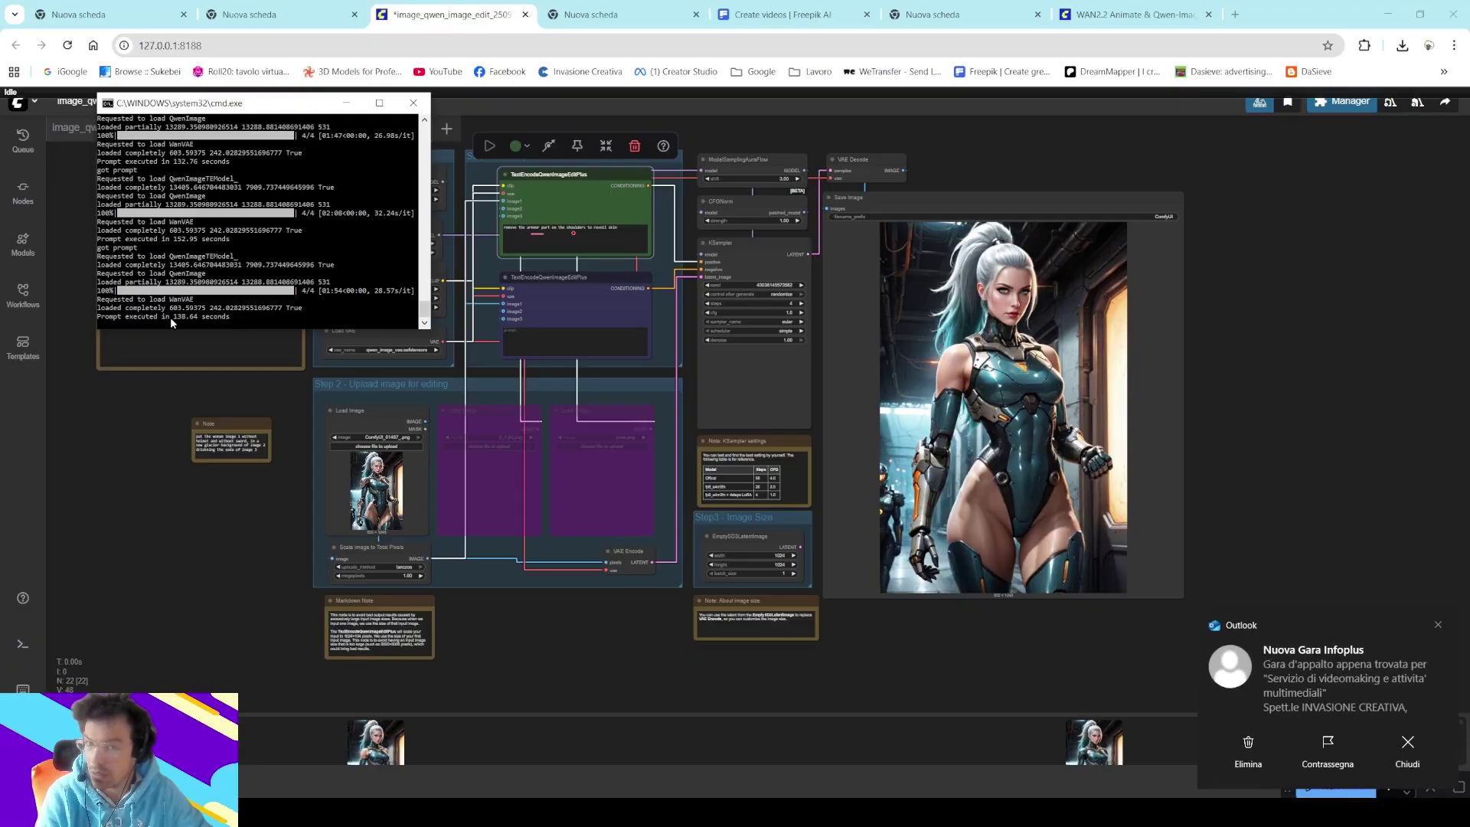
{"action": "left_click", "coordinate": [1437, 627]}
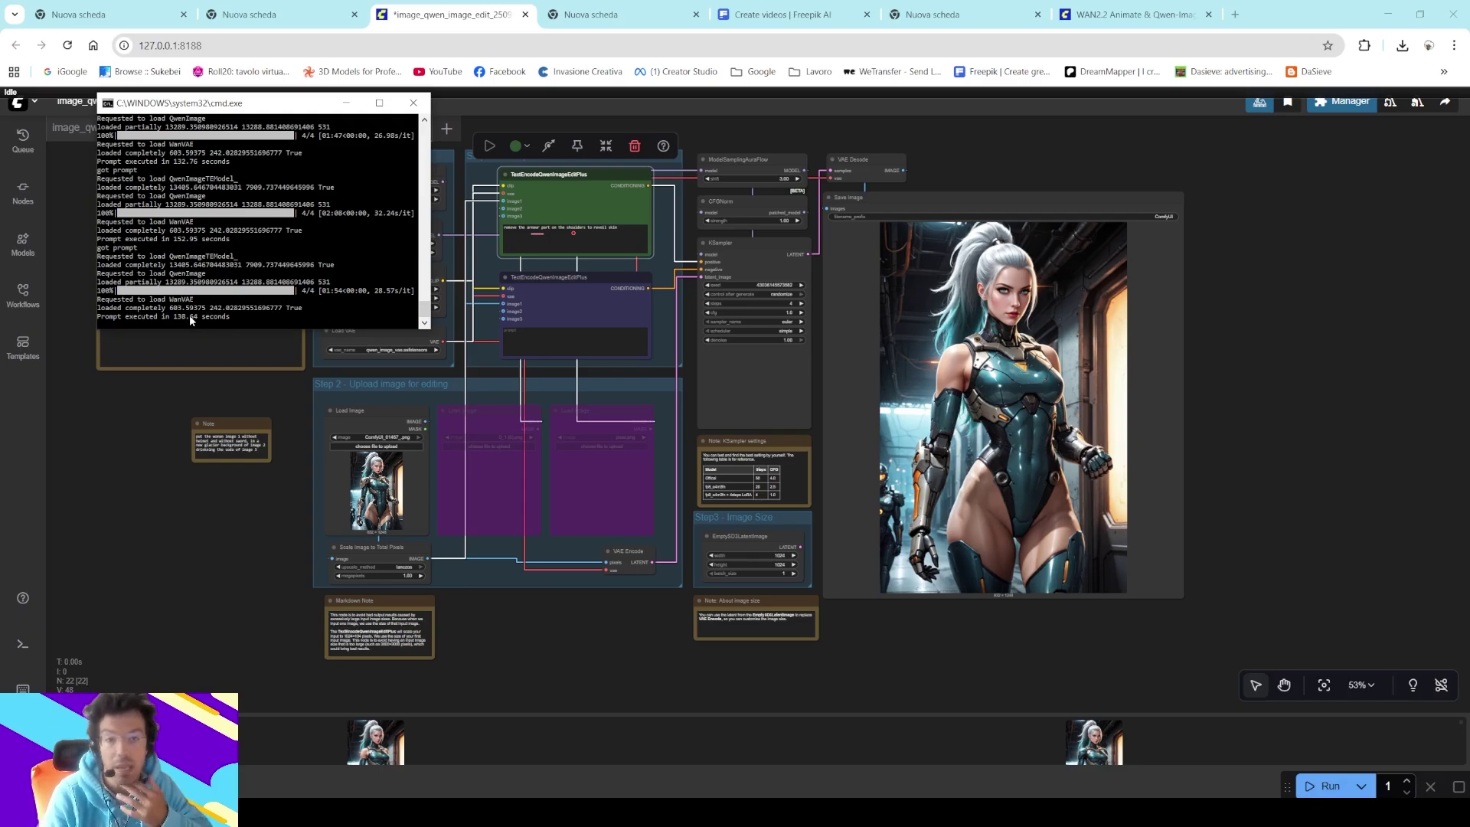
{"action": "left_click", "coordinate": [940, 158]}
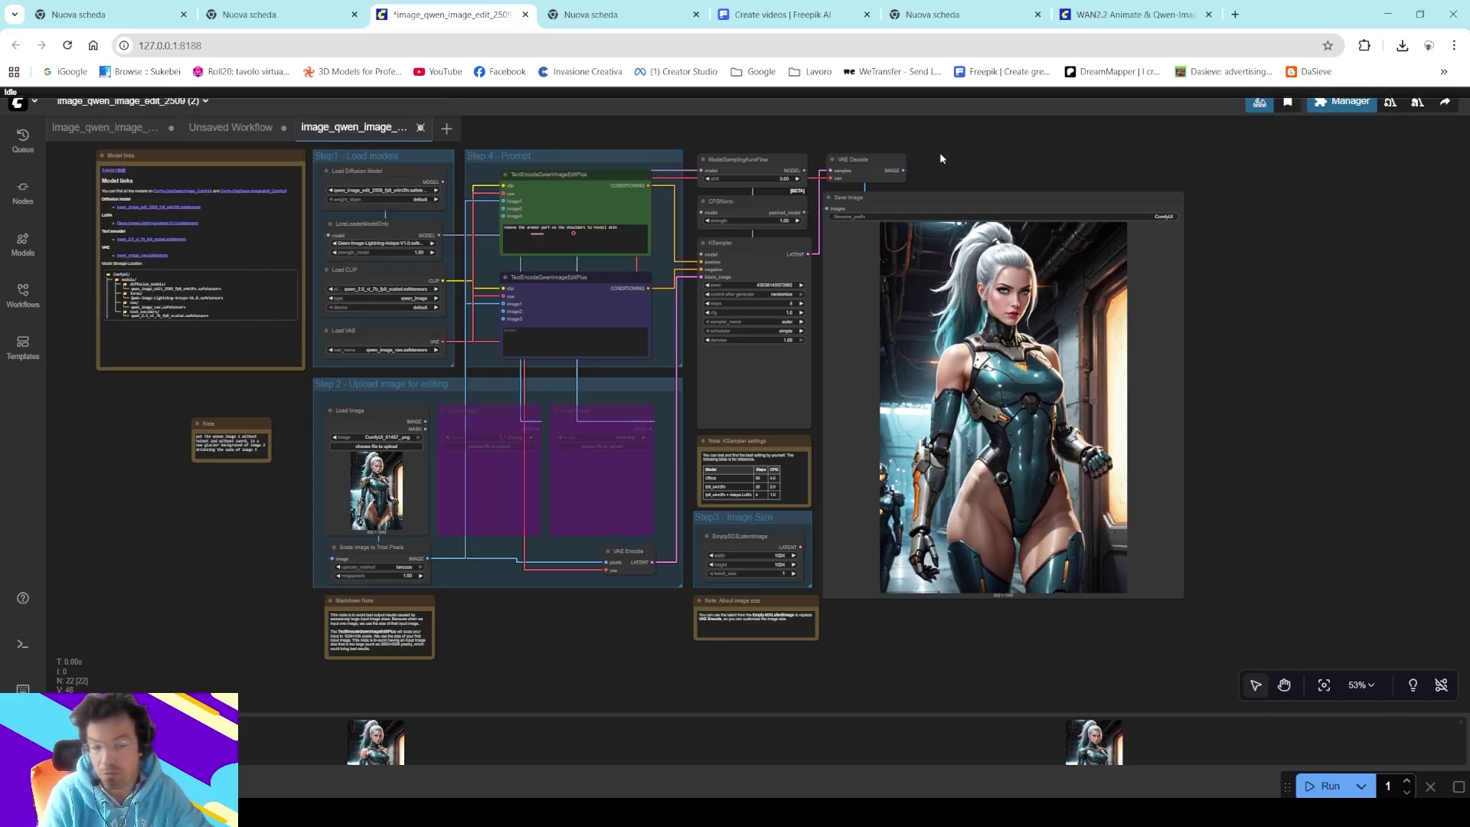
- Remove the bypass from the second and third Load Image nodes in the Step 2 group
{"action": "scroll", "coordinate": [612, 406], "scroll_direction": "up", "scroll_amount": 4}
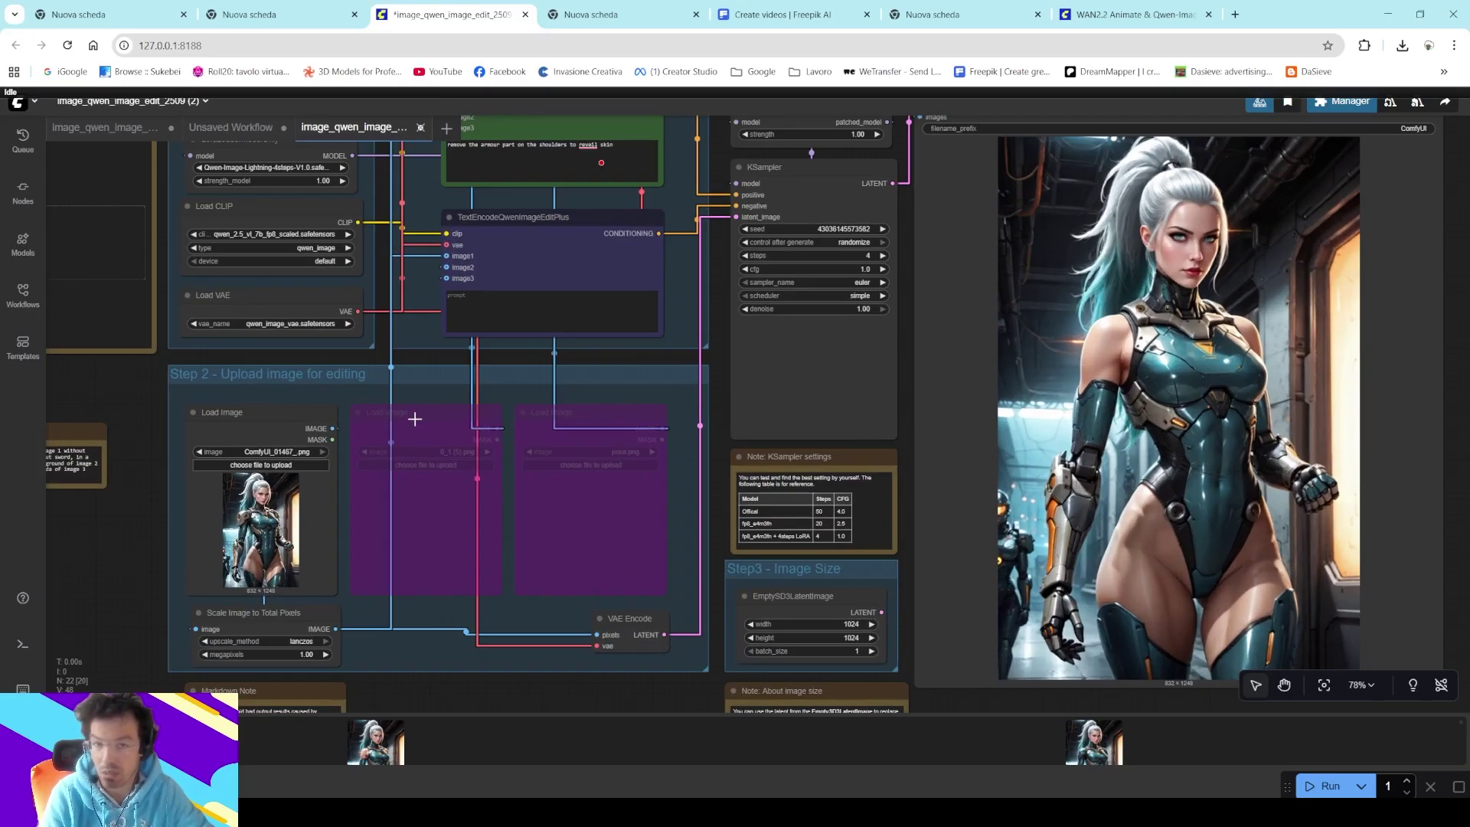
{"action": "left_click", "coordinate": [415, 419]}
{"action": "left_click", "coordinate": [571, 485], "text": "shift"}
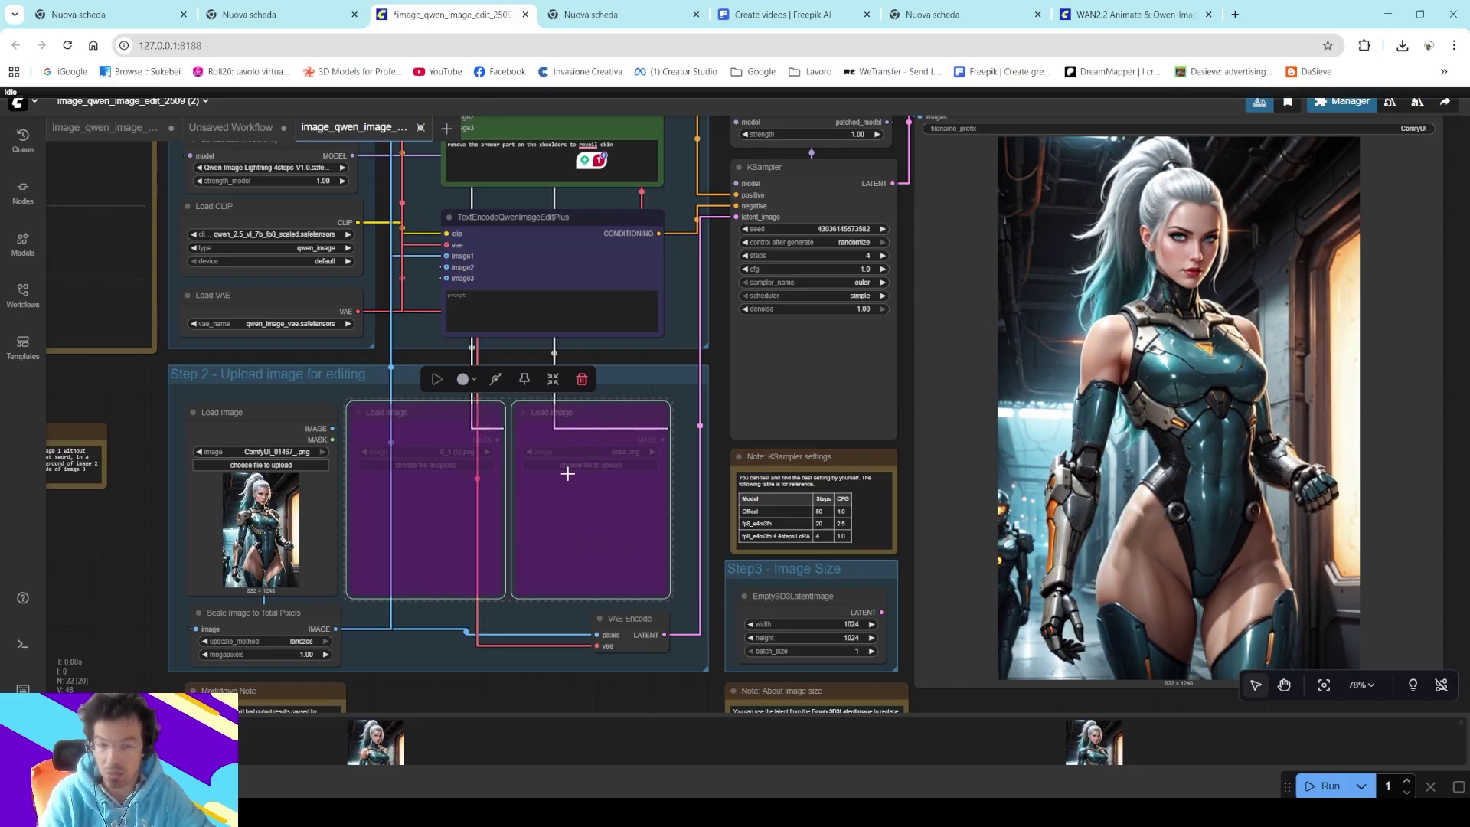
{"action": "right_click", "coordinate": [567, 474]}
{"action": "left_click", "coordinate": [601, 671]}
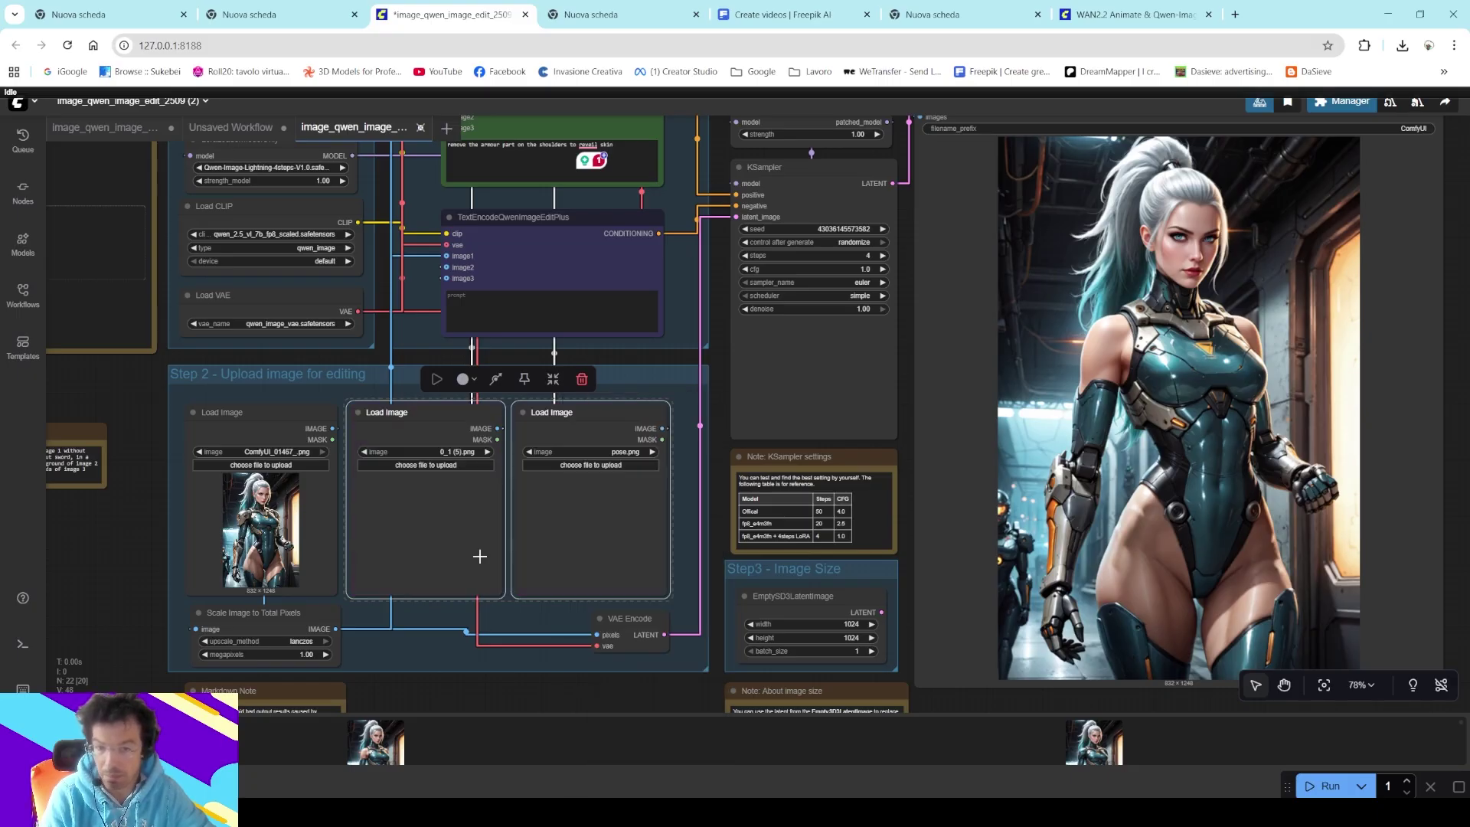
- Demonstrate bypassing and re-enabling the second Load Image node, and repeat it on the third
{"action": "right_click", "coordinate": [454, 419]}
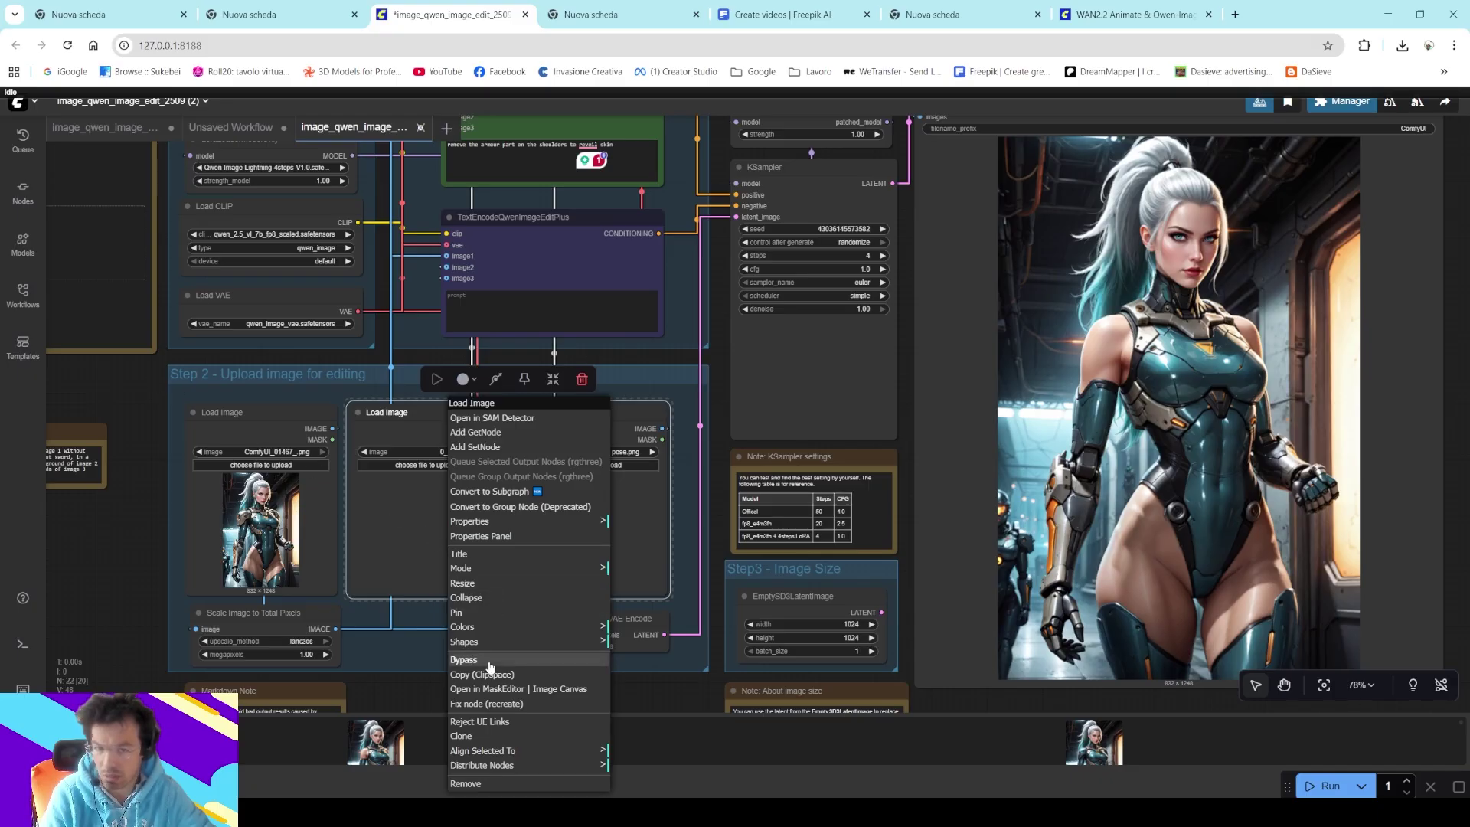
{"action": "left_click", "coordinate": [466, 519]}
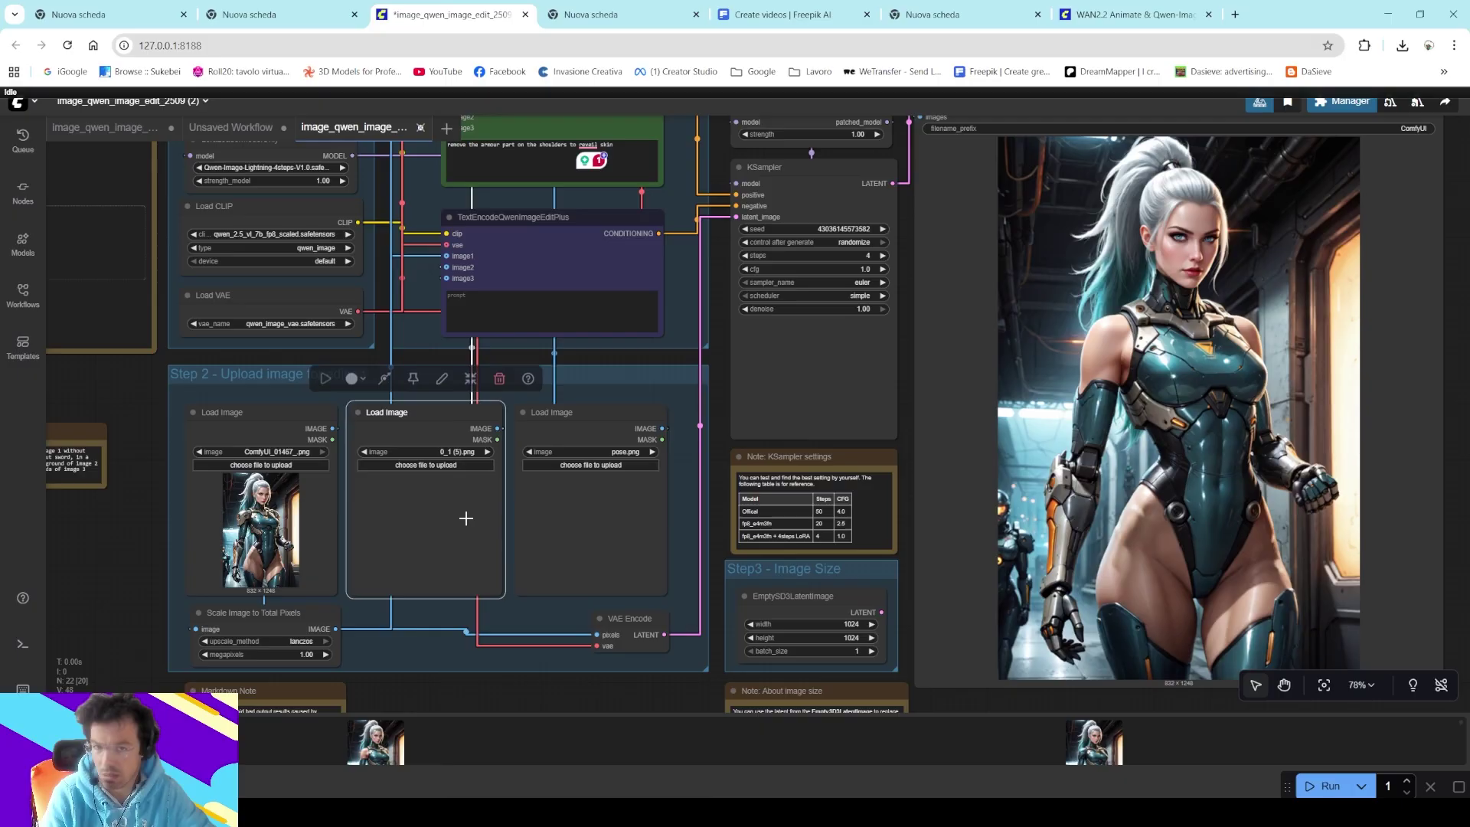
{"action": "key", "text": "ctrl+k"}
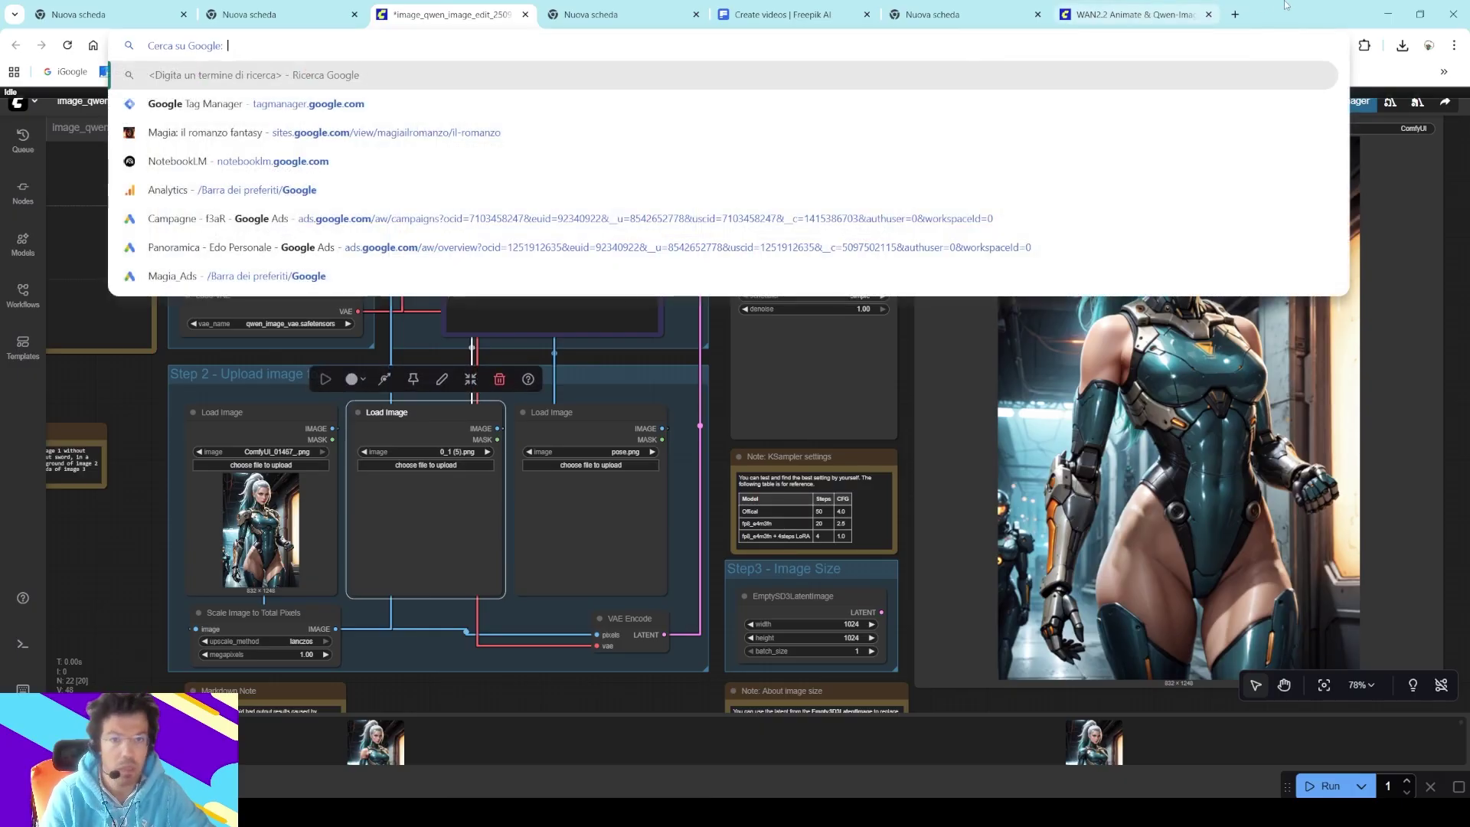
{"action": "key", "text": "Escape"}
{"action": "left_click", "coordinate": [445, 538]}
{"action": "key", "text": "ctrl+b"}
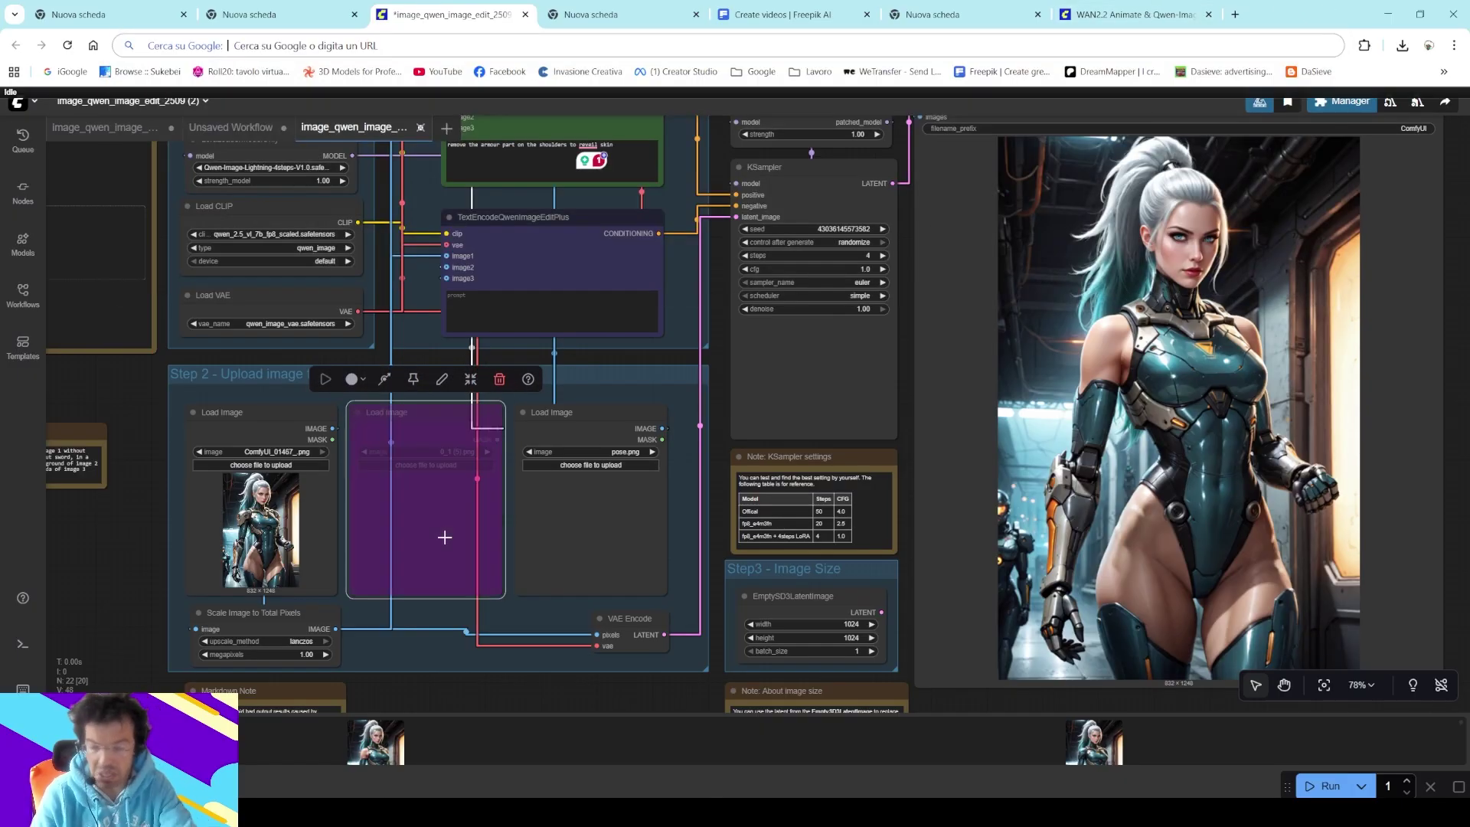
{"action": "key", "text": "ctrl+b"}
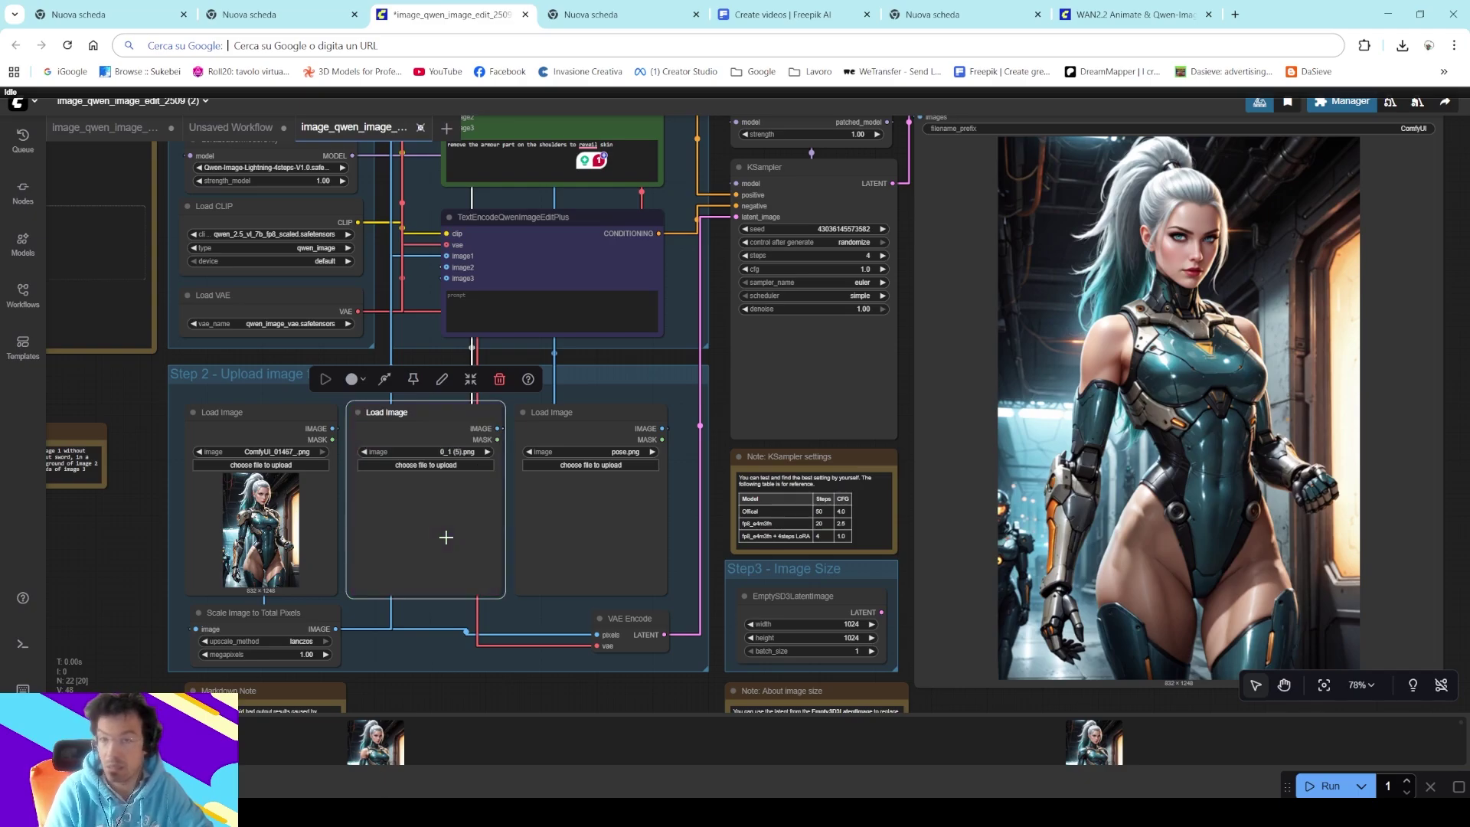
{"action": "left_click", "coordinate": [561, 532]}
{"action": "key", "text": "ctrl+b"}
{"action": "key", "text": "ctrl+b"}
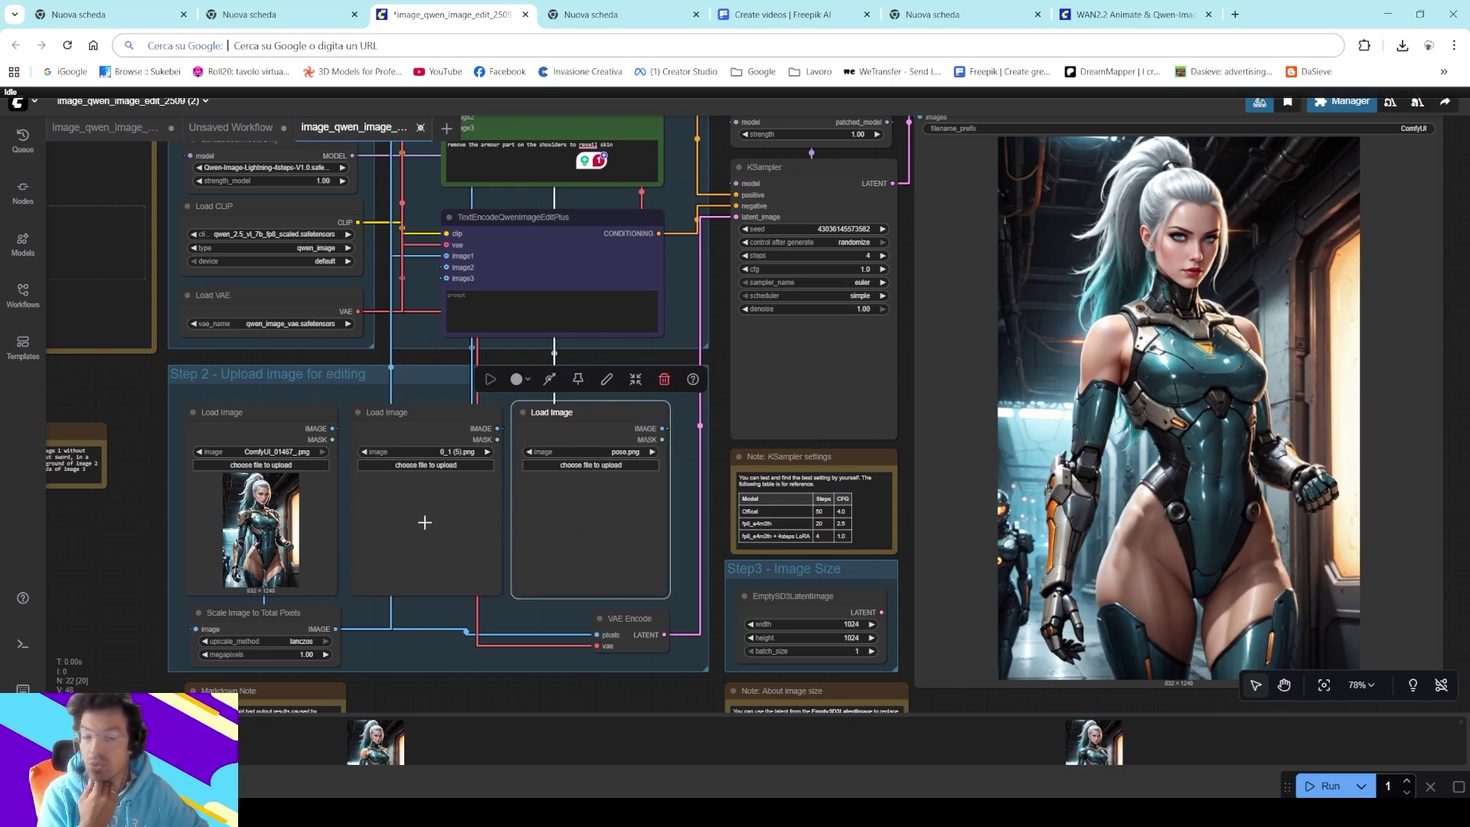
{"action": "scroll", "coordinate": [444, 536], "scroll_direction": "left", "scroll_amount": 4}
{"action": "scroll", "coordinate": [451, 540], "scroll_direction": "up", "scroll_amount": 2}
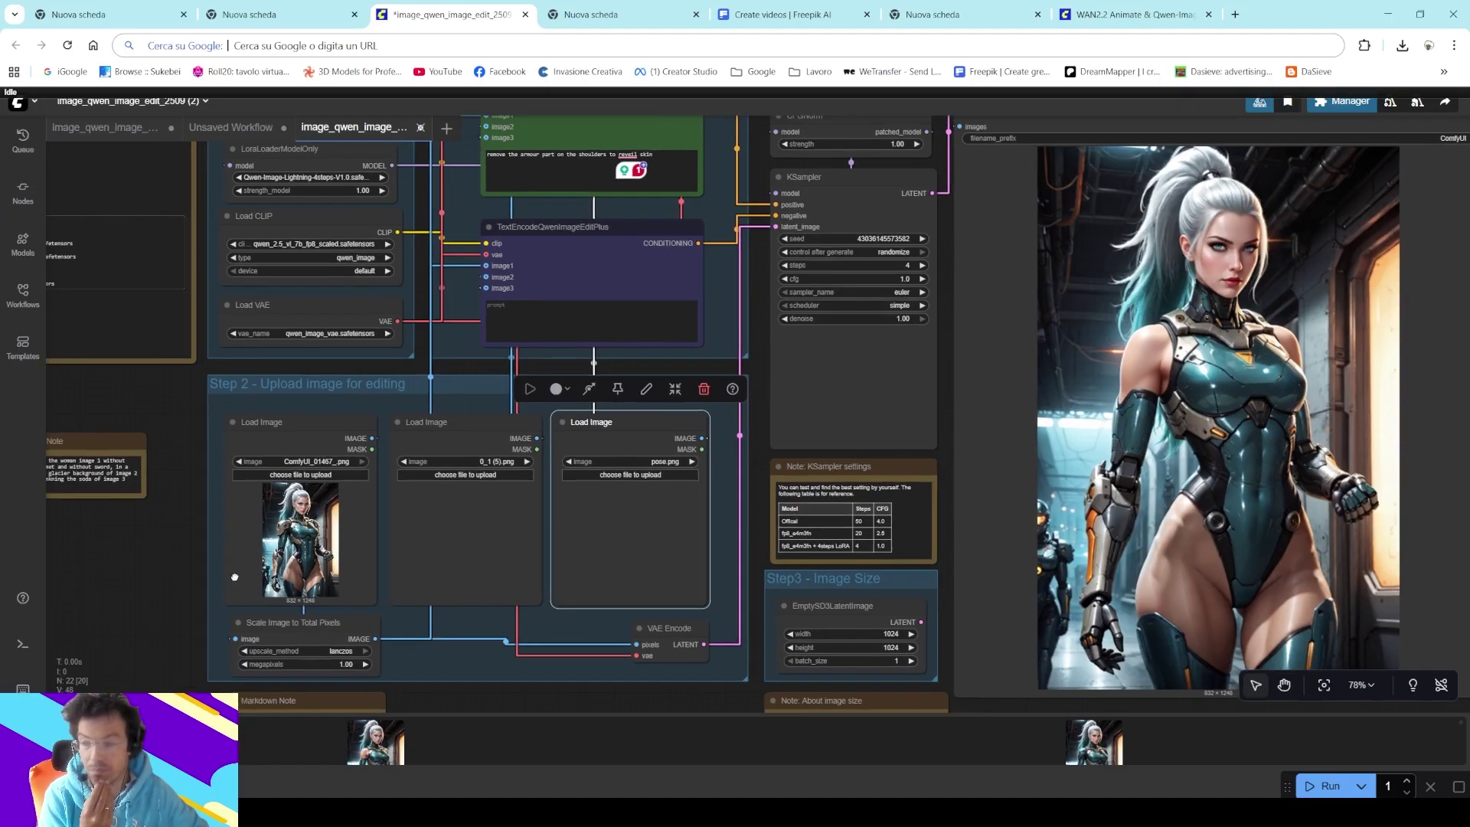
{"action": "left_click", "coordinate": [581, 527]}
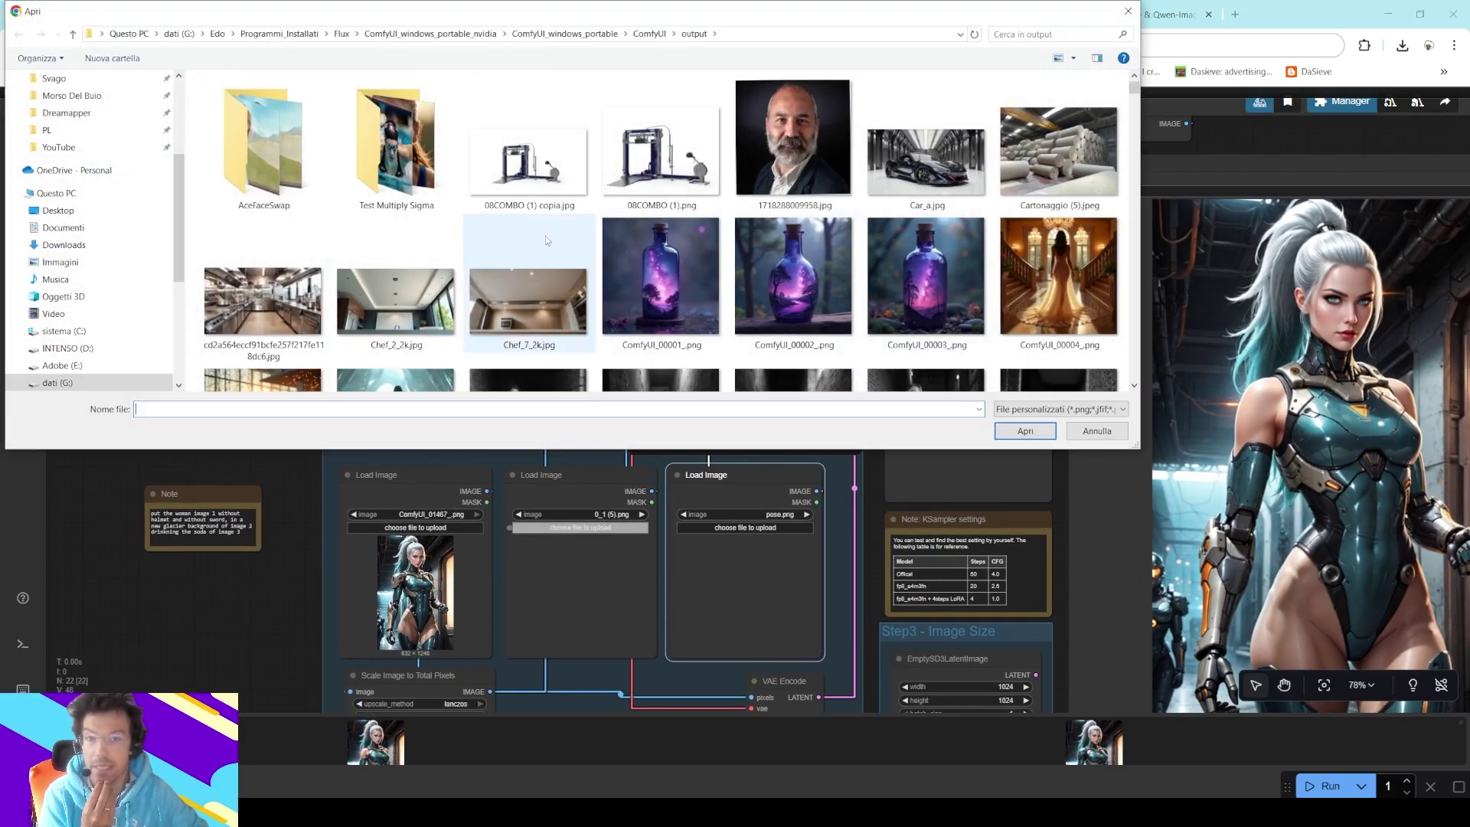
{"action": "scroll", "coordinate": [150, 271], "scroll_direction": "up", "scroll_amount": 5}
{"action": "left_click", "coordinate": [84, 124]}
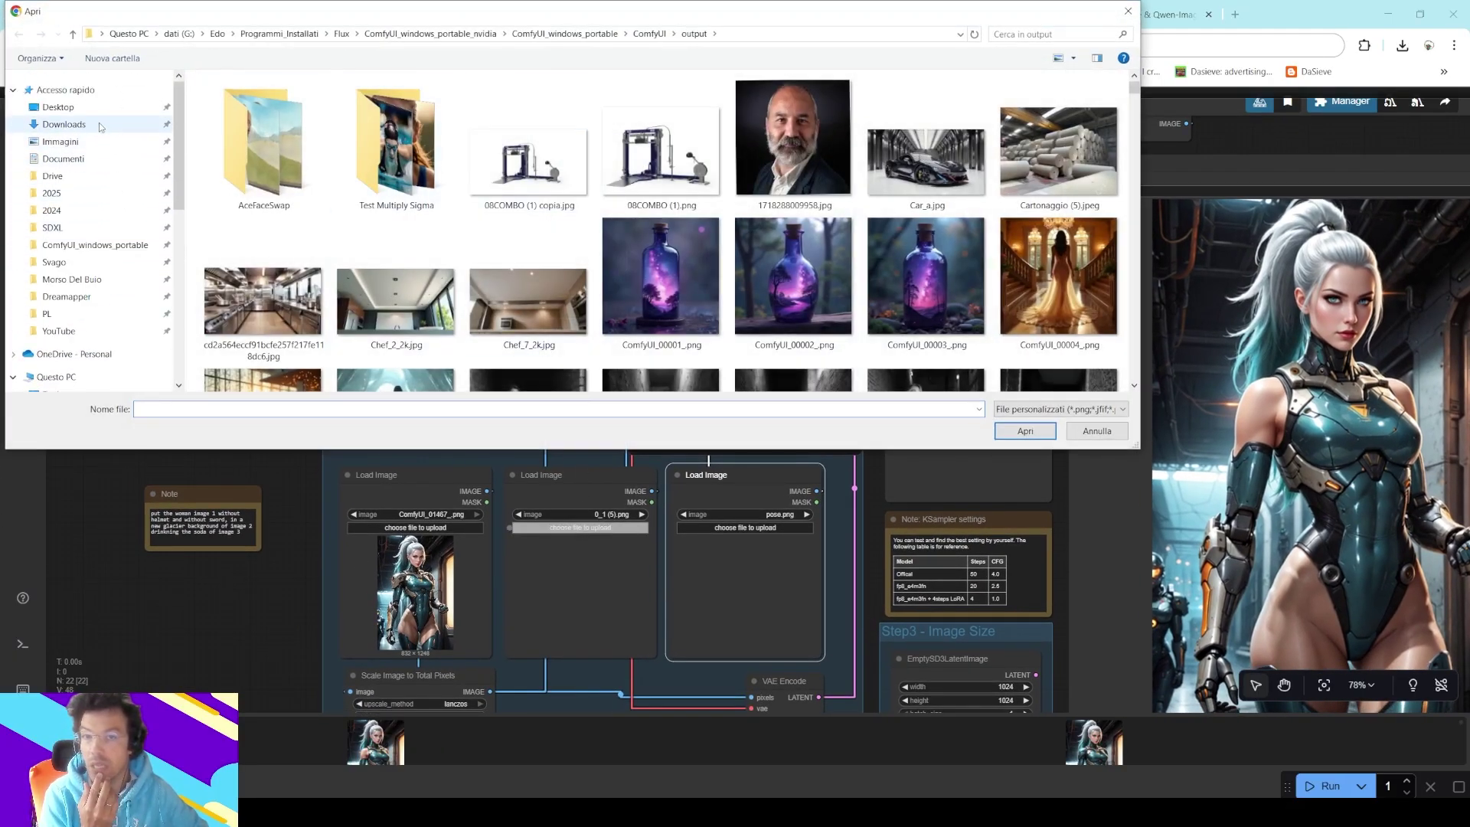
{"action": "double_click", "coordinate": [285, 127]}
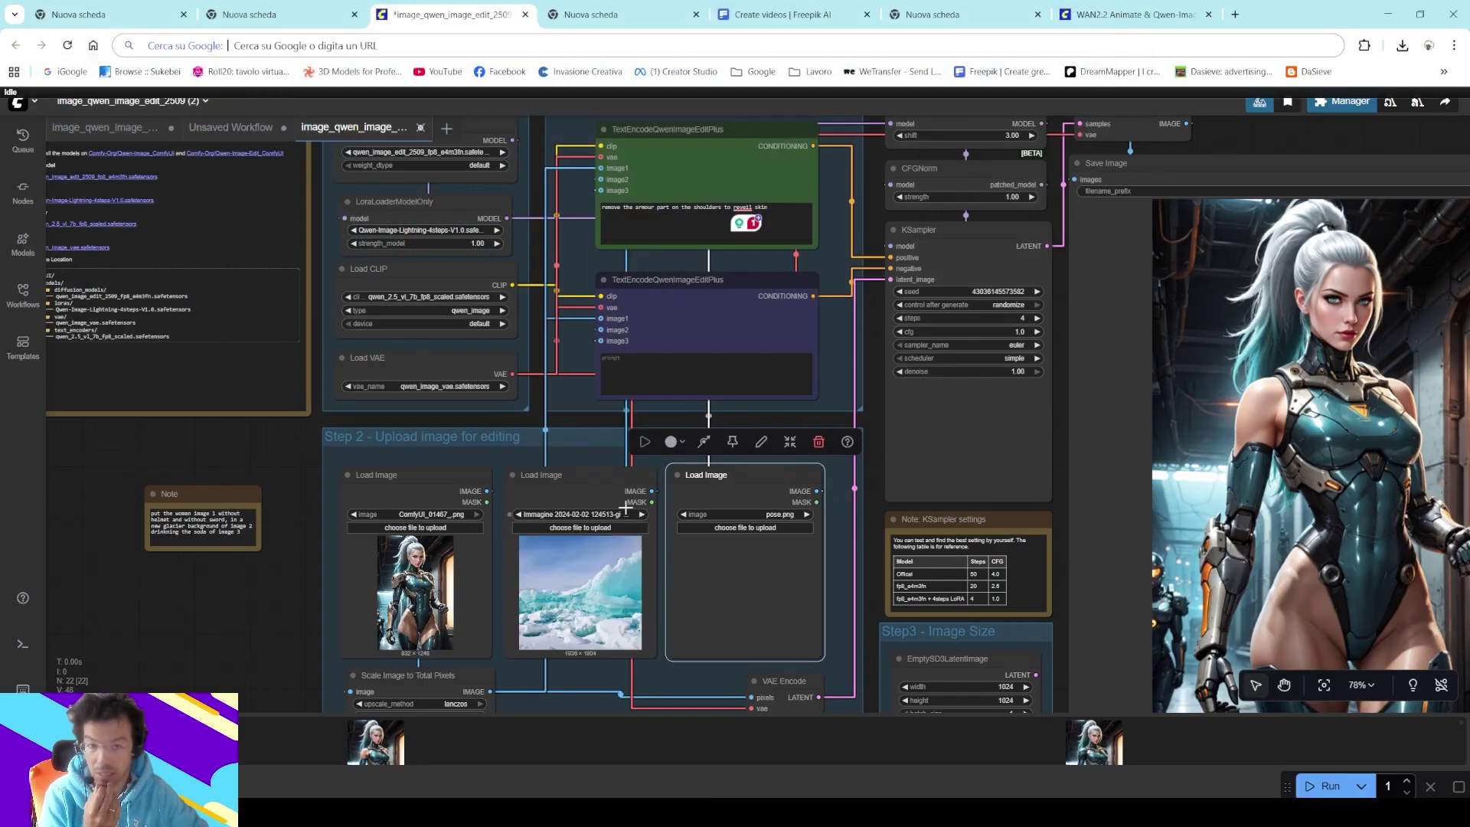
- Load the freepik pop-colored soda can picture from Downloads into the third Load Image node
{"action": "left_click", "coordinate": [705, 528]}
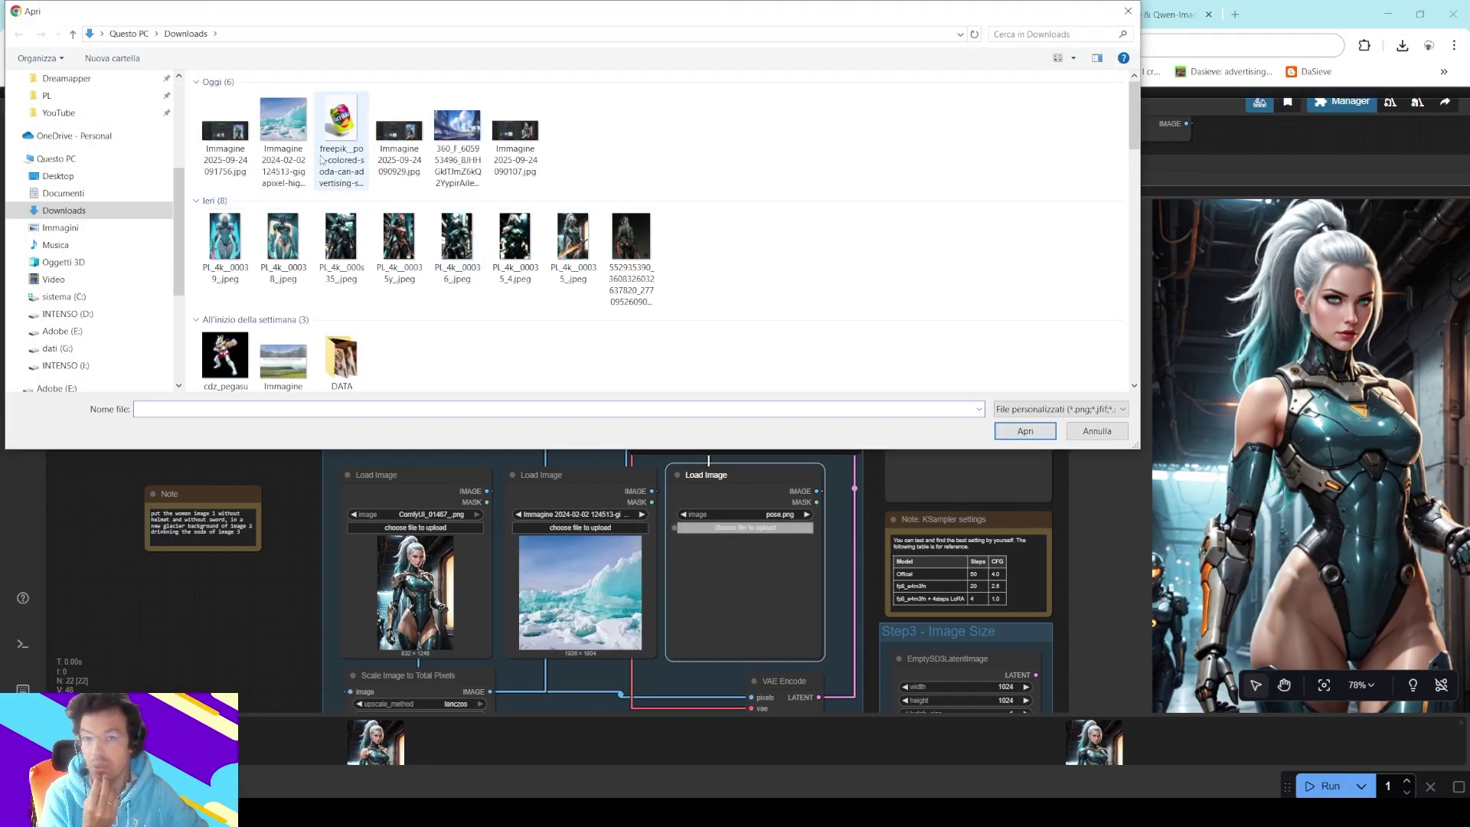
{"action": "left_click", "coordinate": [333, 129]}
{"action": "double_click", "coordinate": [333, 129]}
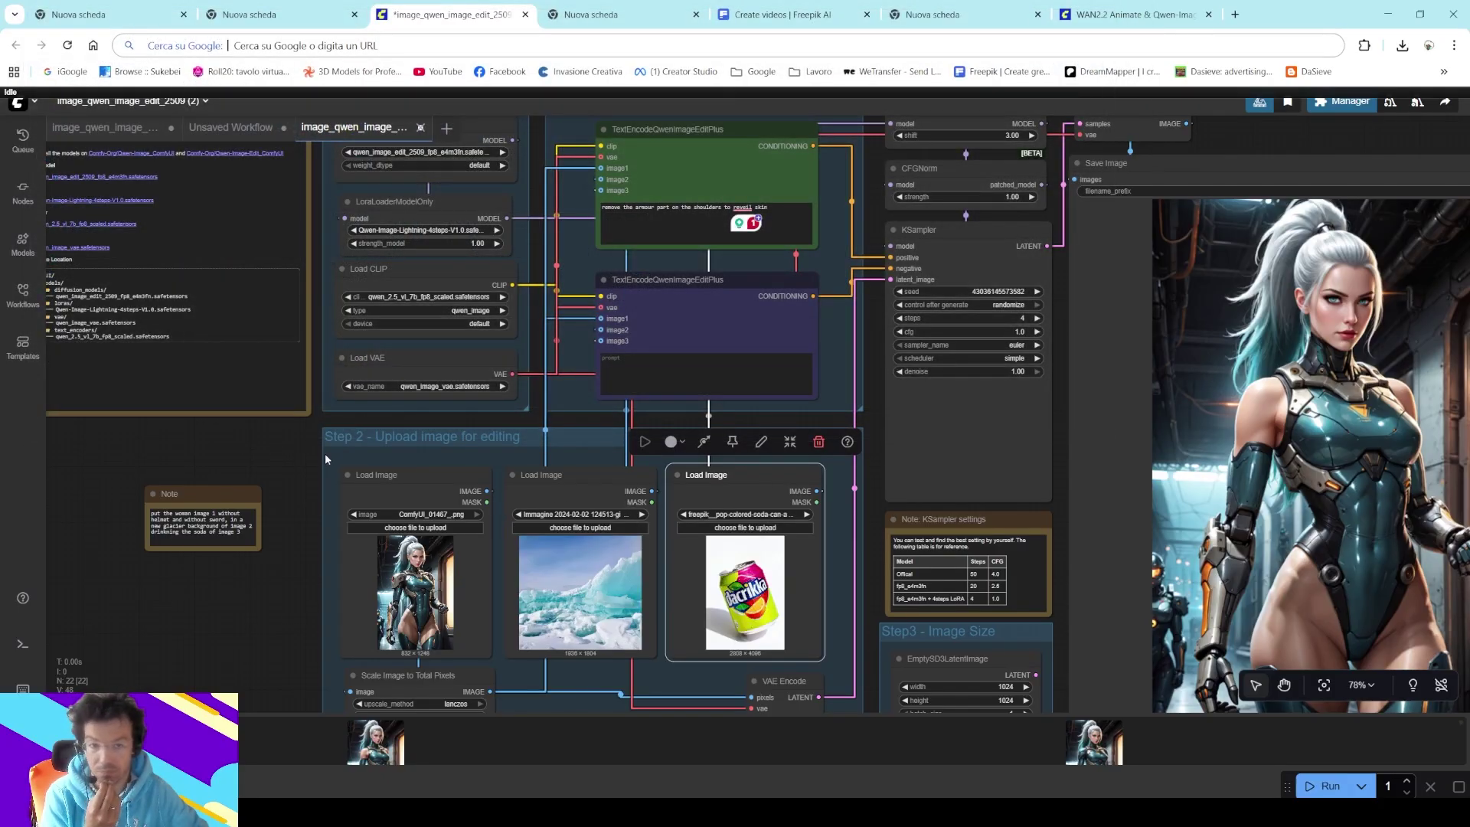
{"action": "left_click", "coordinate": [584, 560]}
{"action": "mouse_move", "coordinate": [315, 794]}
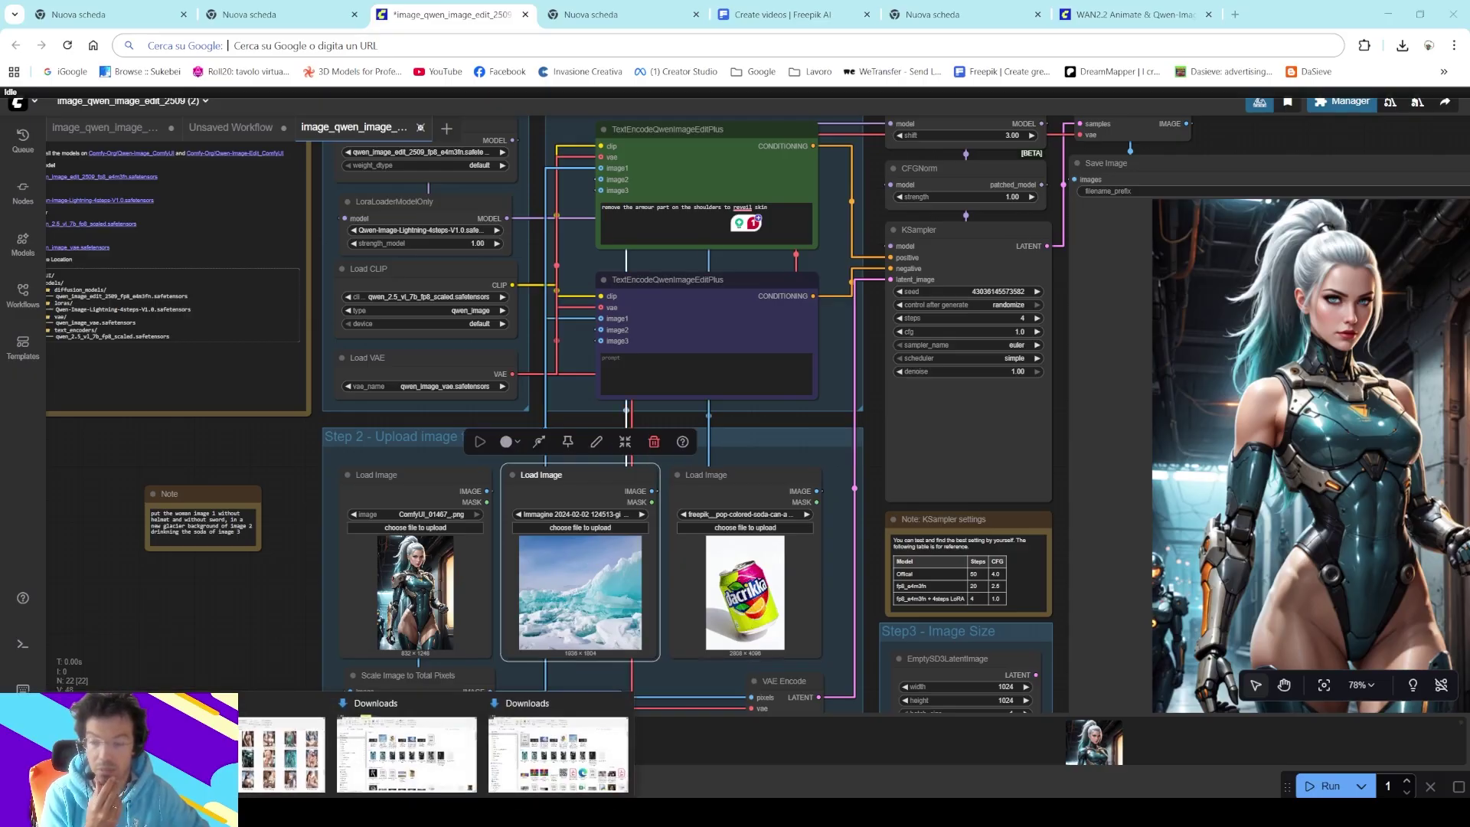
{"action": "left_click", "coordinate": [434, 748]}
{"action": "double_click", "coordinate": [427, 317]}
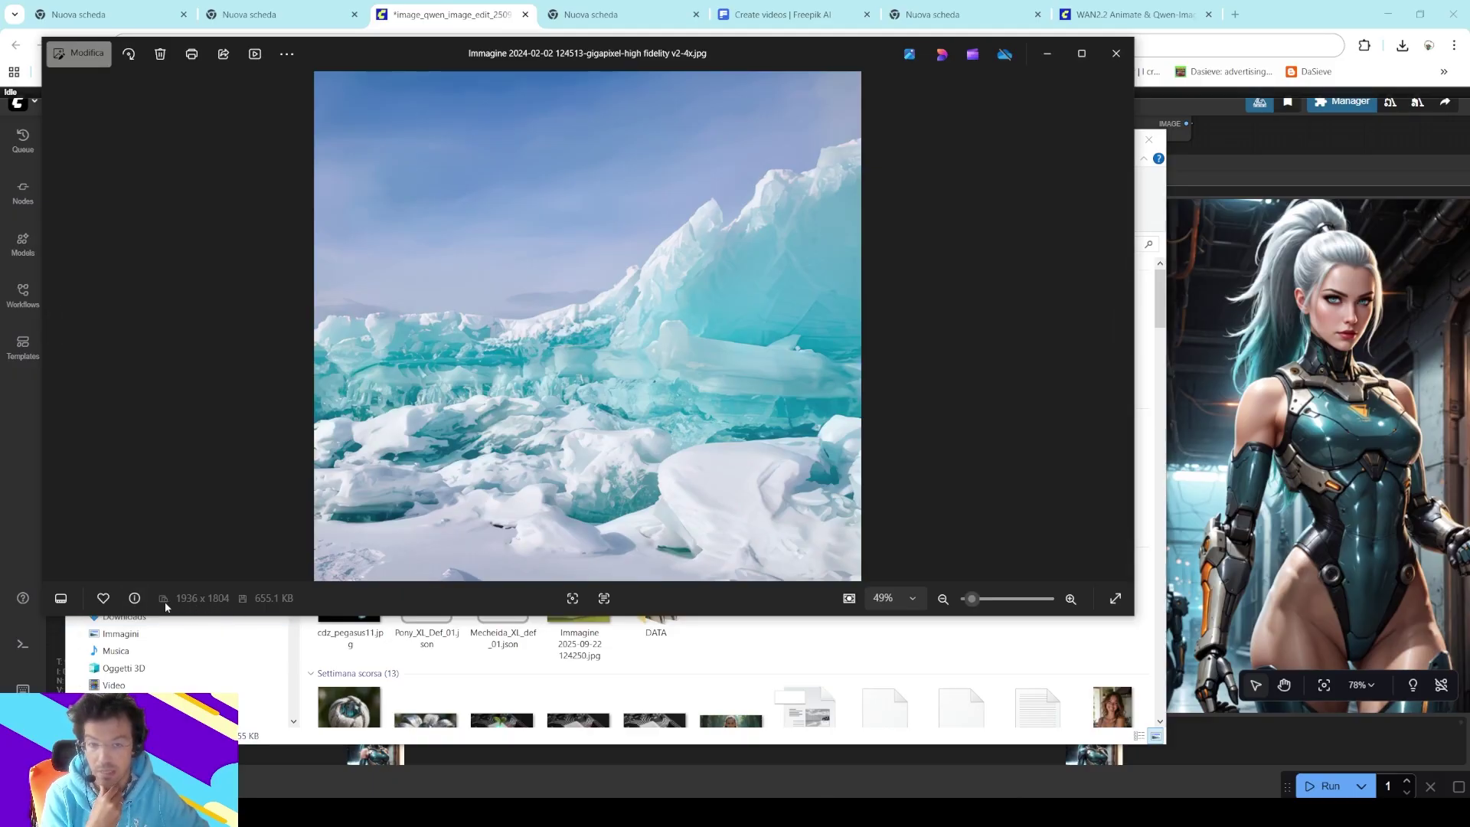
{"action": "left_click", "coordinate": [1107, 53]}
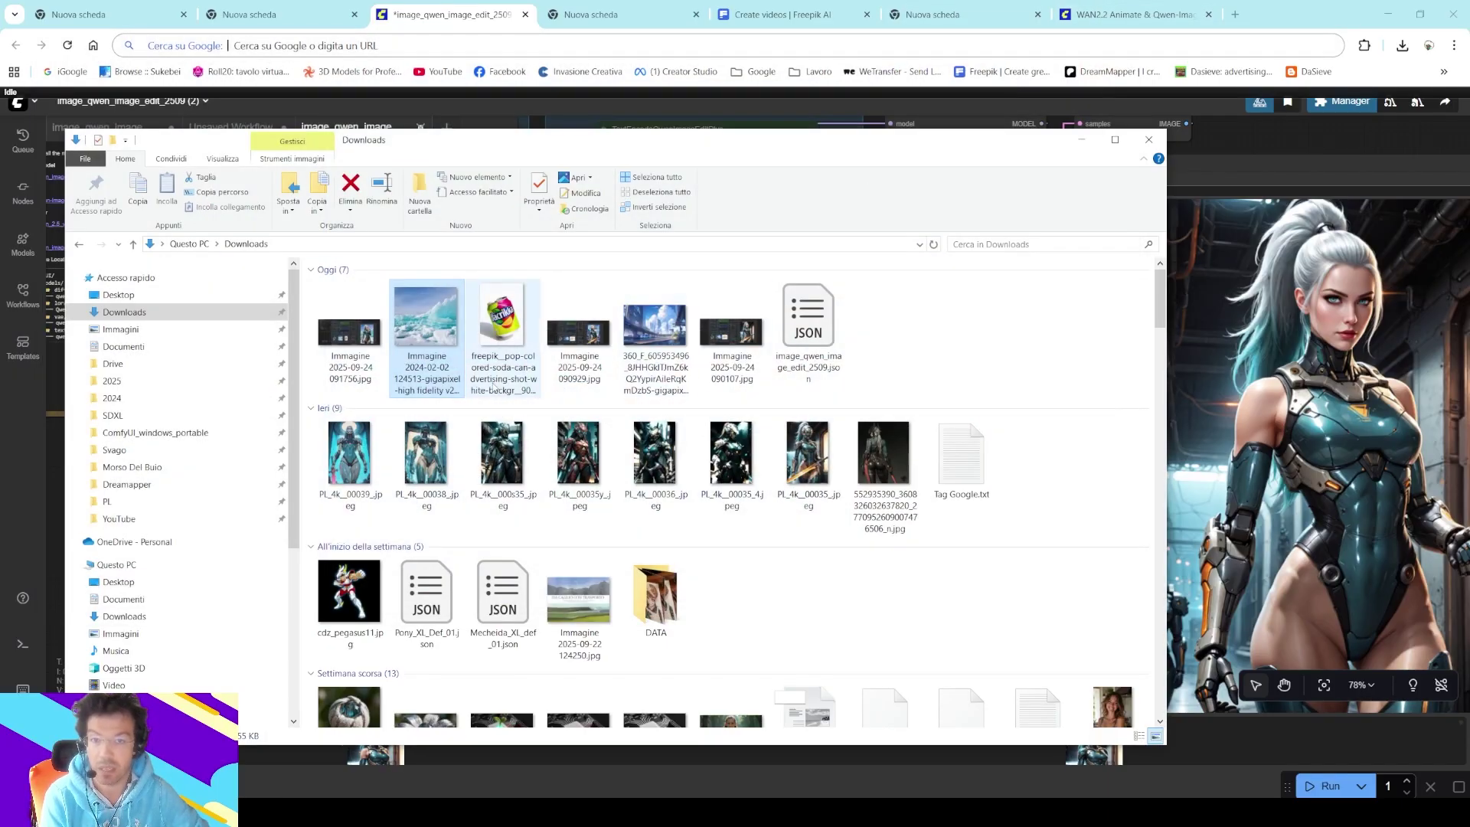
- Examine the label details of the freepik pop-colored soda can picture in the image viewer, then close the viewer and the Downloads folder
{"action": "double_click", "coordinate": [526, 318]}
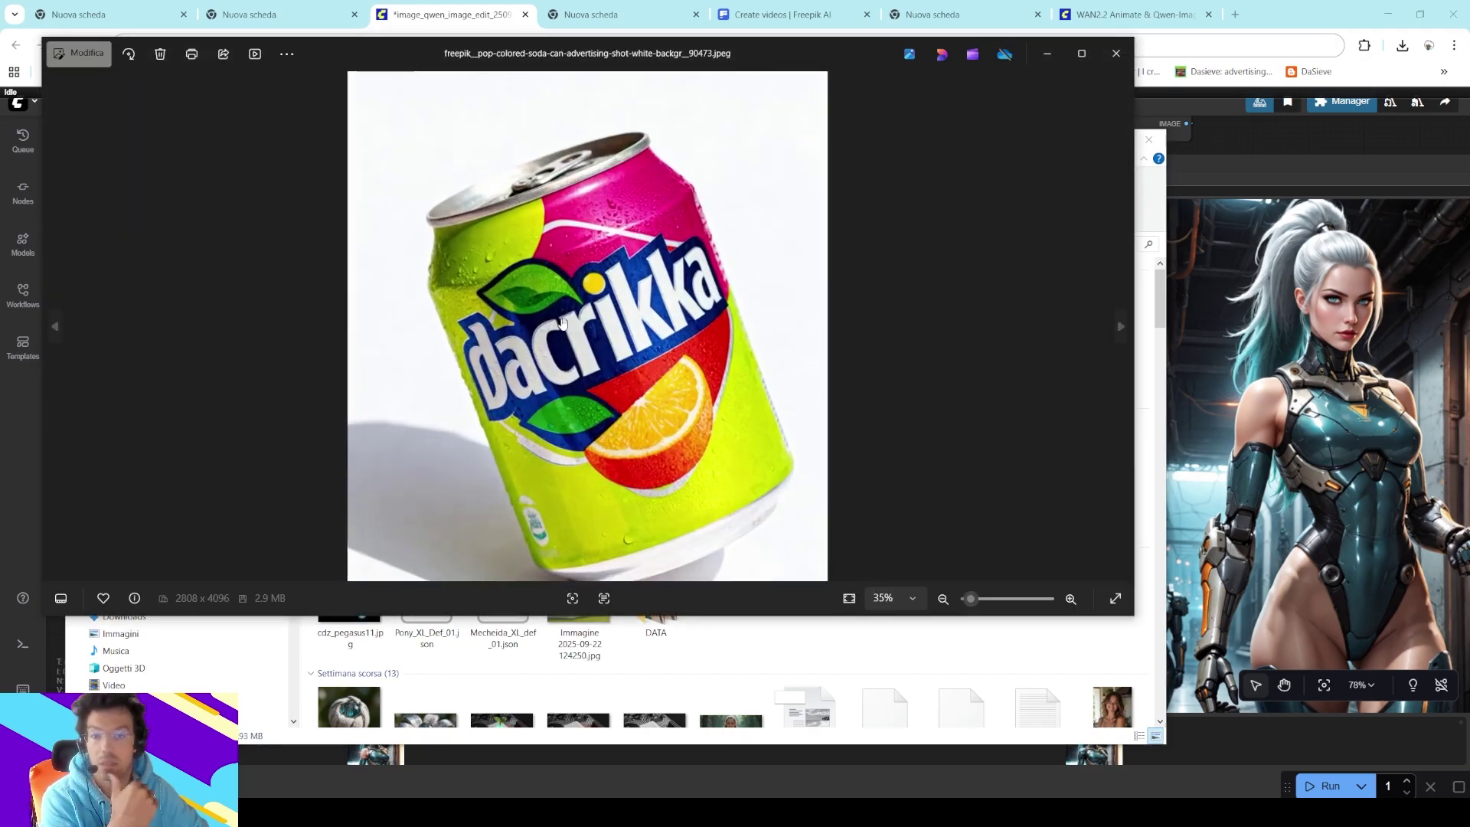
{"action": "scroll", "coordinate": [562, 322], "scroll_direction": "up", "scroll_amount": 3}
{"action": "scroll", "coordinate": [581, 321], "scroll_direction": "down", "scroll_amount": 3}
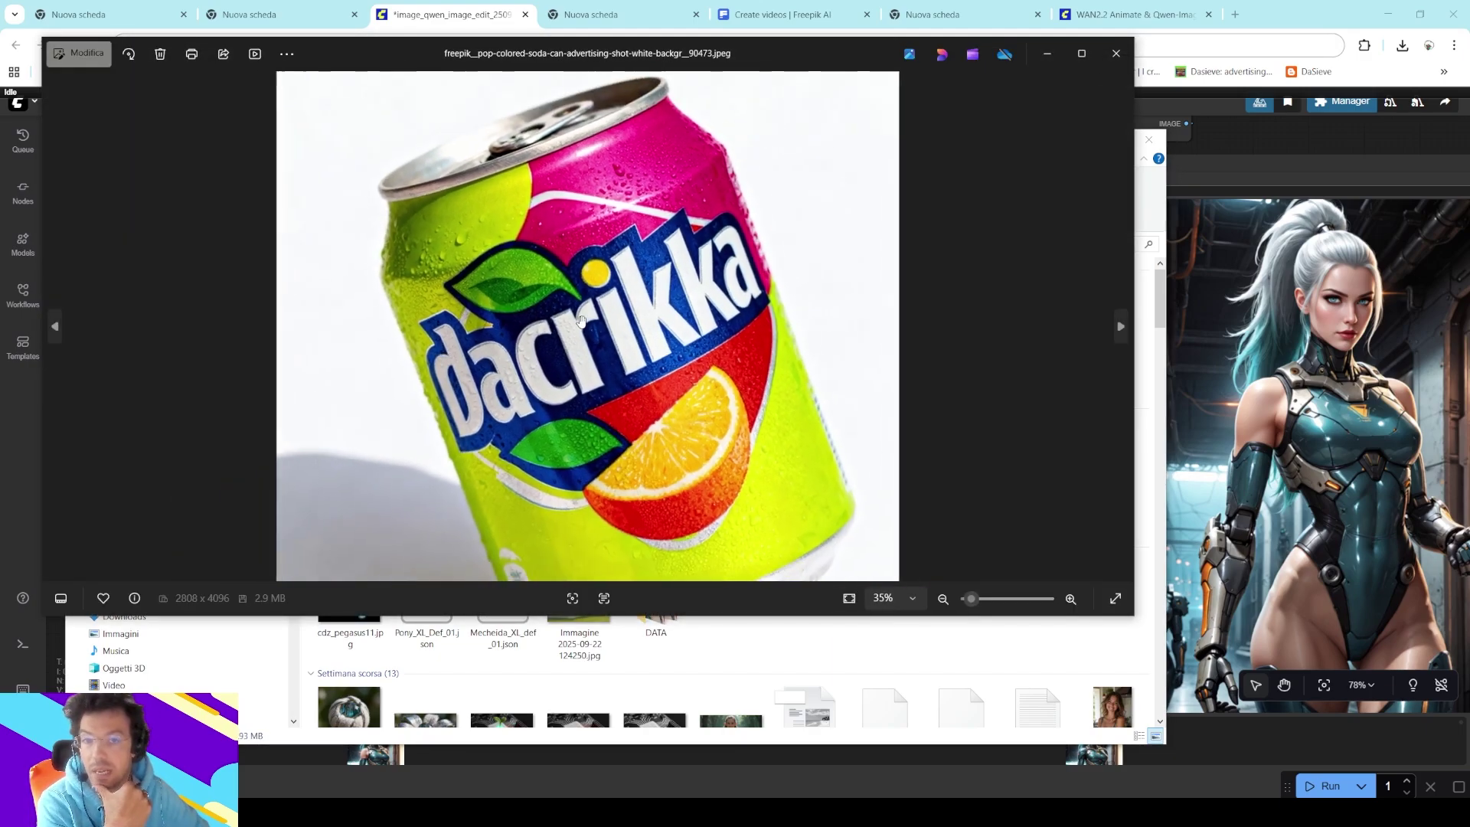
{"action": "left_click_drag", "start_coordinate": [581, 321], "coordinate": [549, 250]}
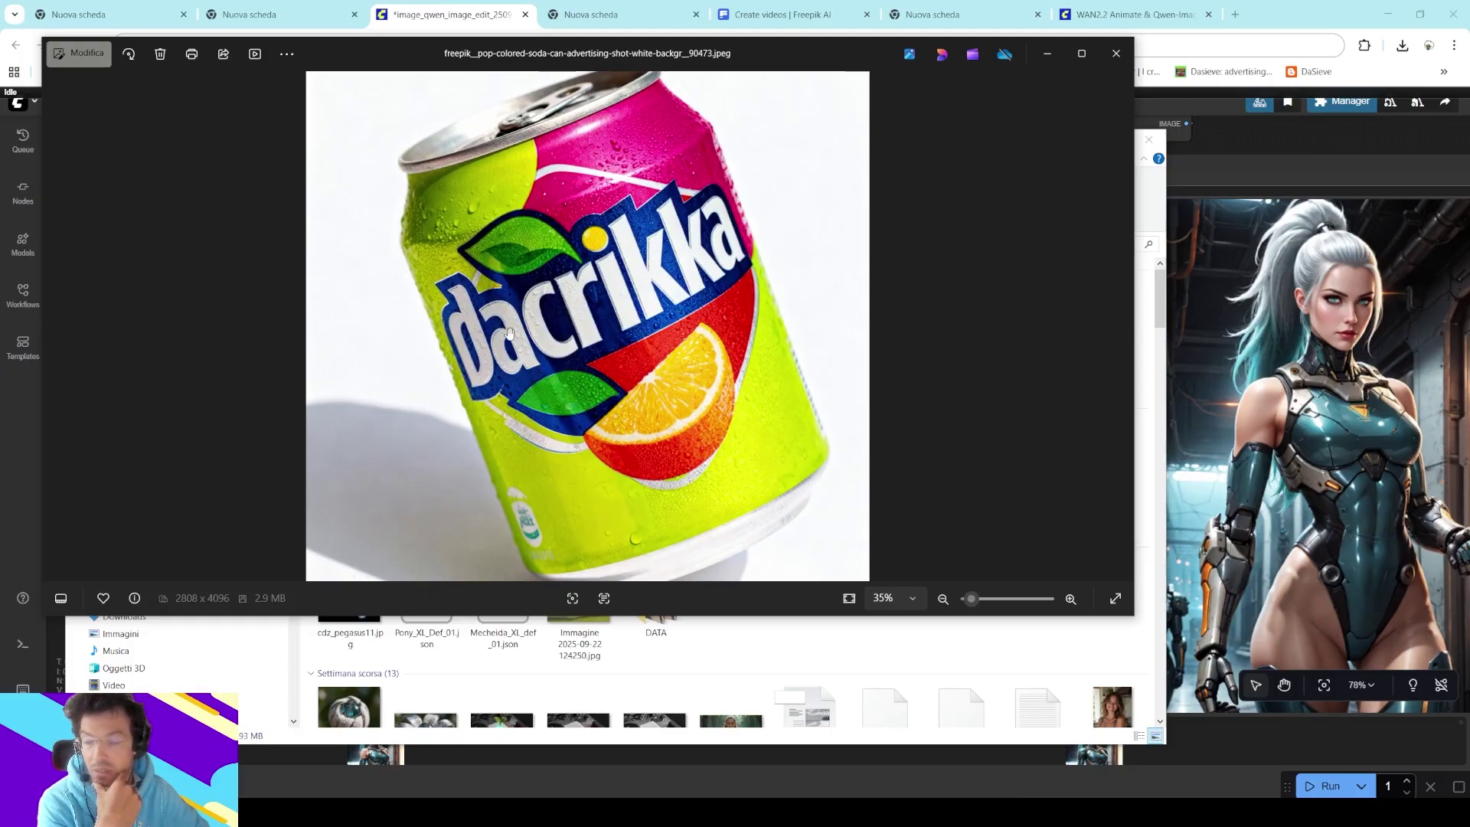
{"action": "scroll", "coordinate": [516, 339], "scroll_direction": "up", "scroll_amount": 3}
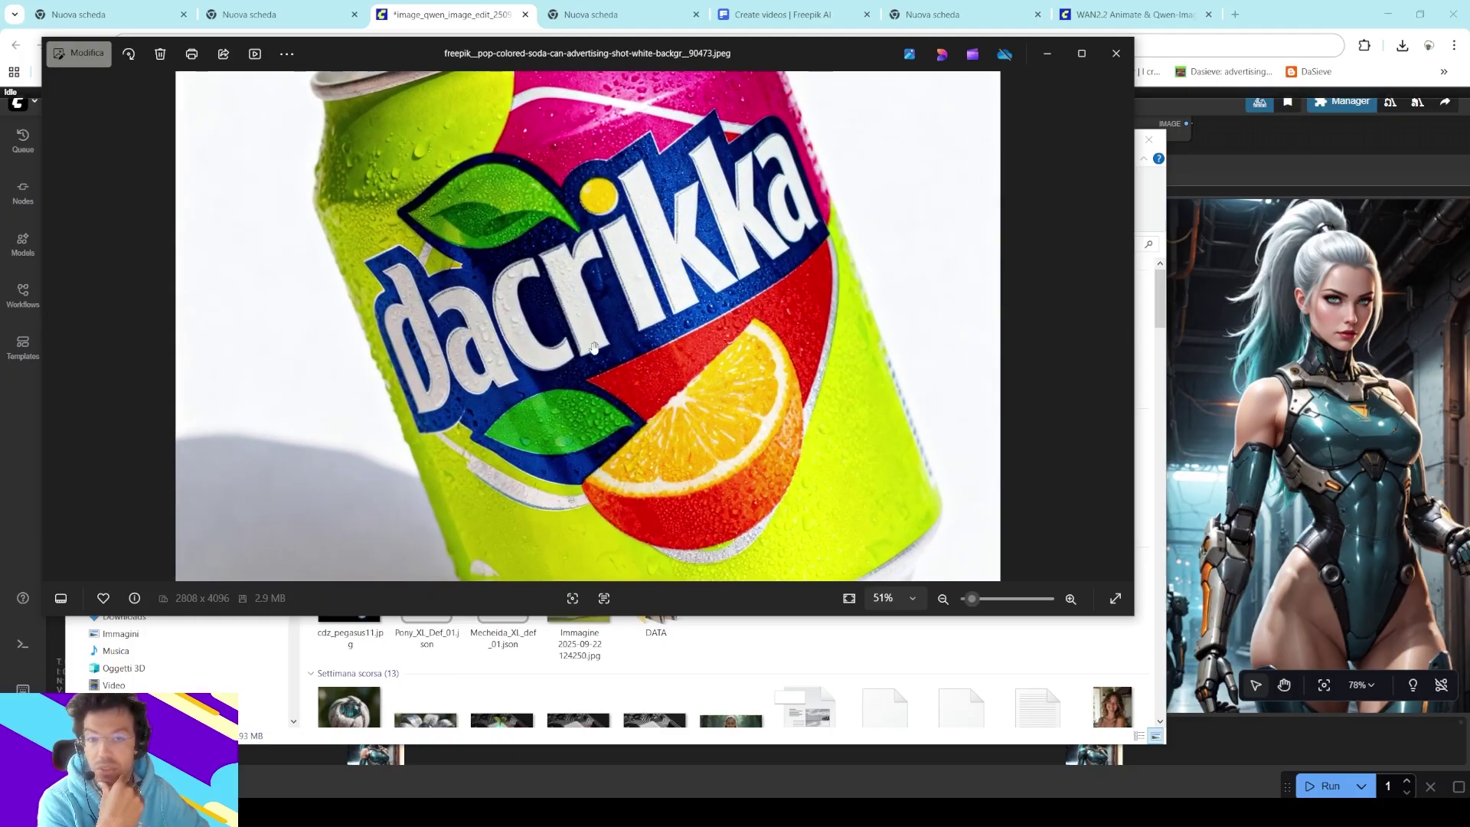
{"action": "left_click_drag", "start_coordinate": [611, 312], "coordinate": [614, 411]}
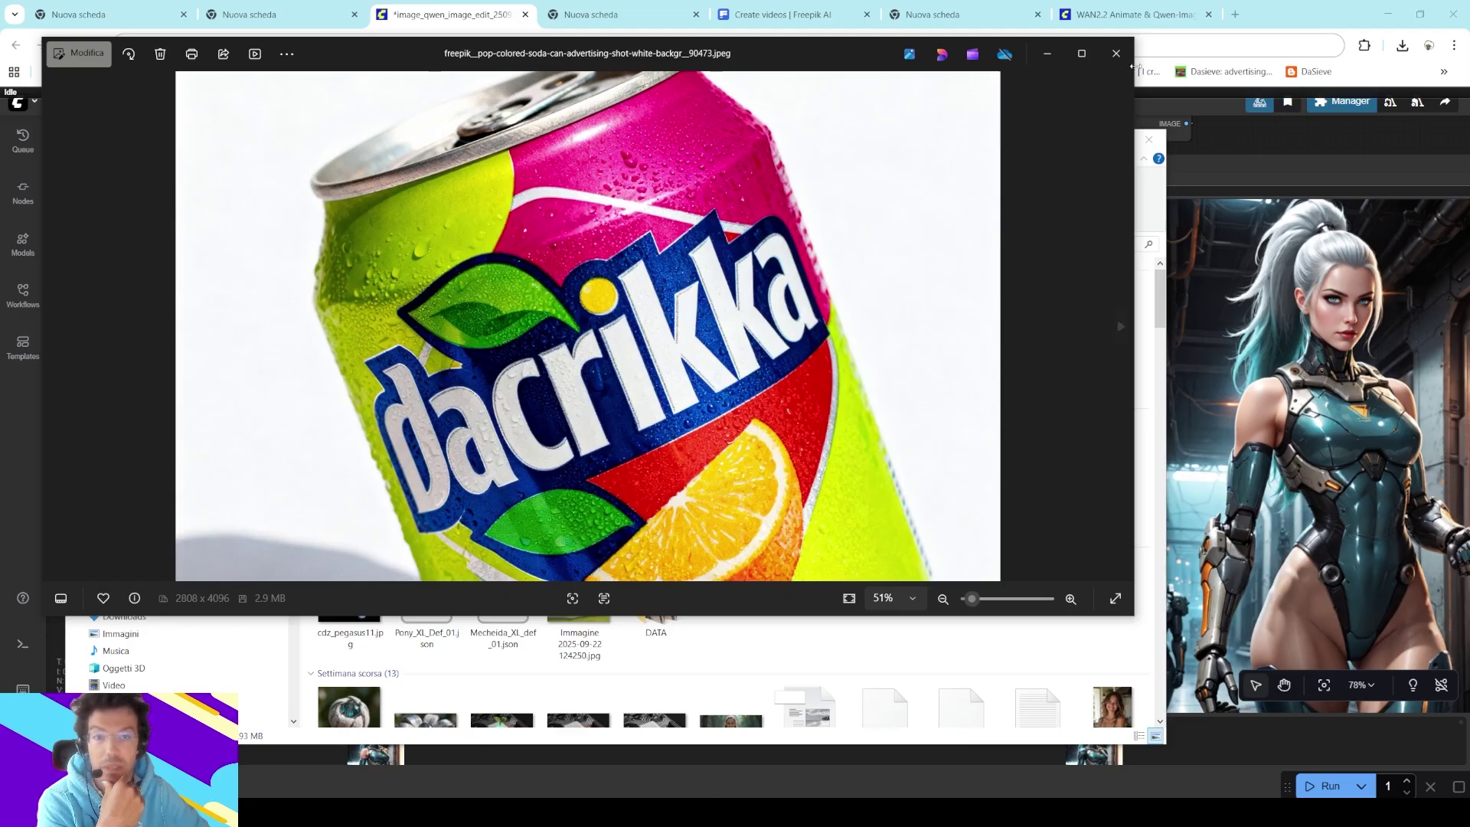
{"action": "left_click", "coordinate": [1115, 53]}
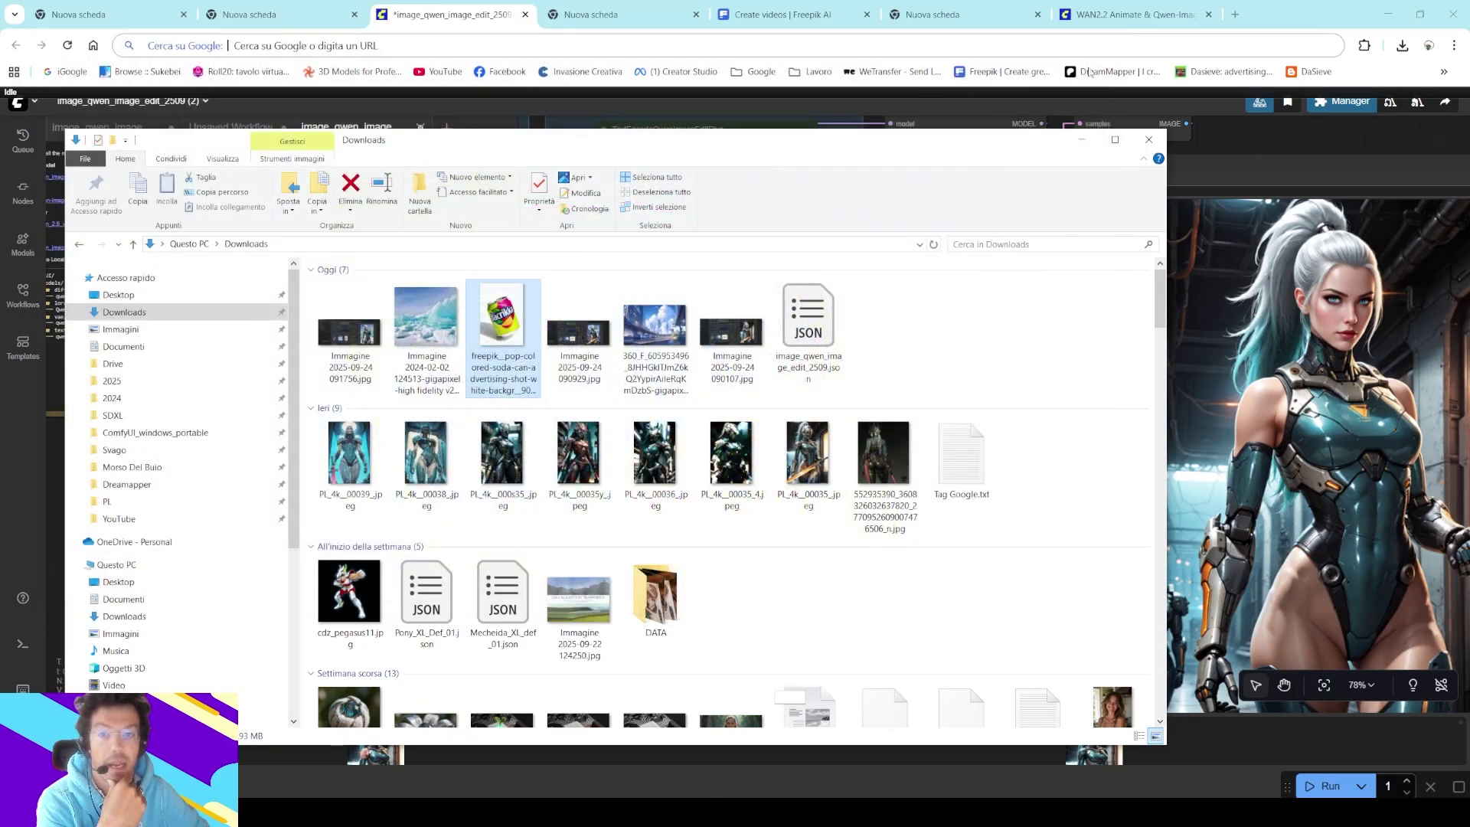
{"action": "left_click", "coordinate": [1149, 139]}
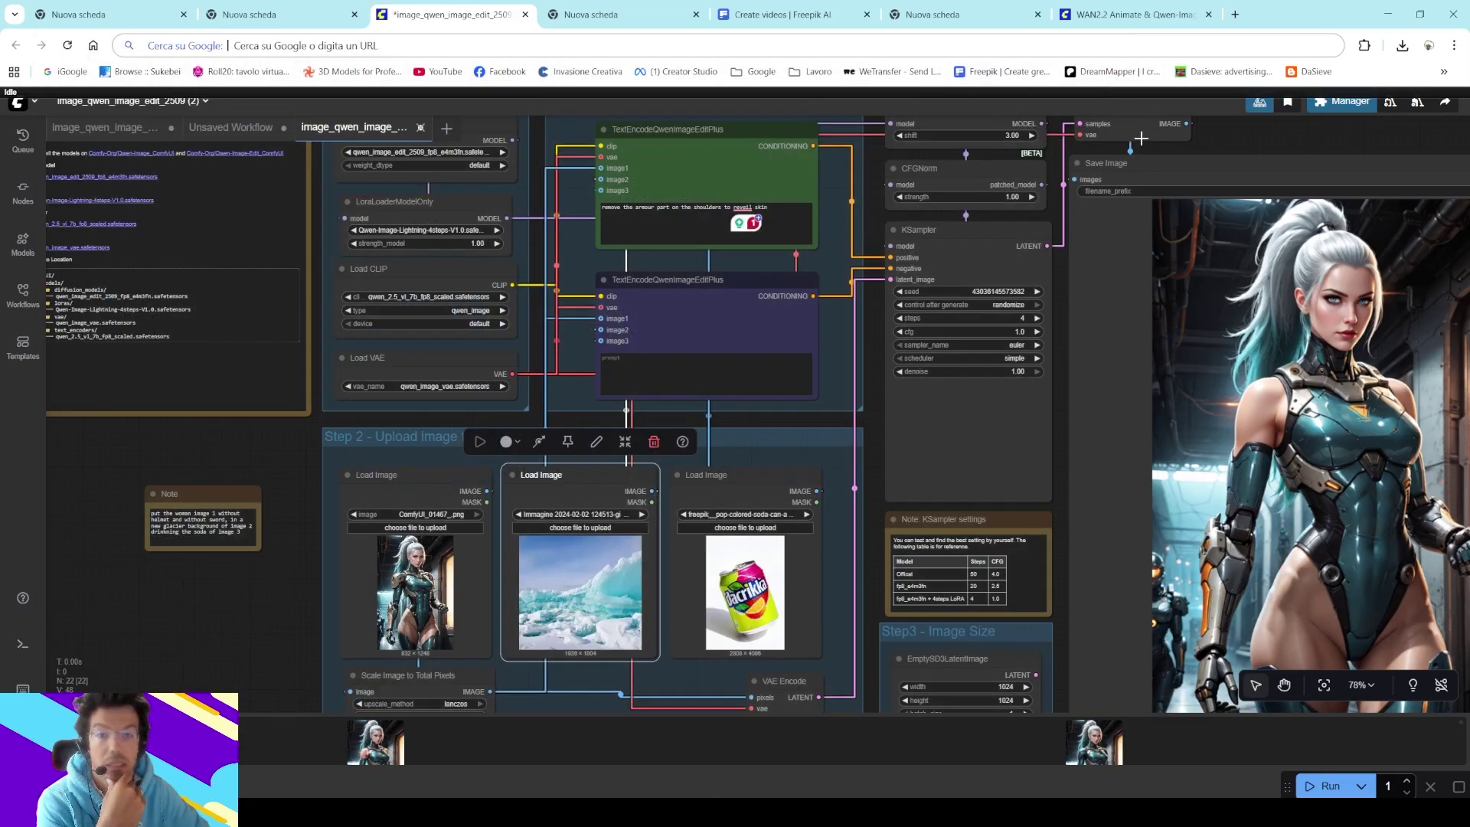
- Replace the prompt in the green TextEncodeQwenImageEditPlus node with the text copied from the Note node
{"action": "double_click", "coordinate": [201, 519]}
{"action": "key", "text": "ctrl+a"}
{"action": "key", "text": "ctrl+c"}
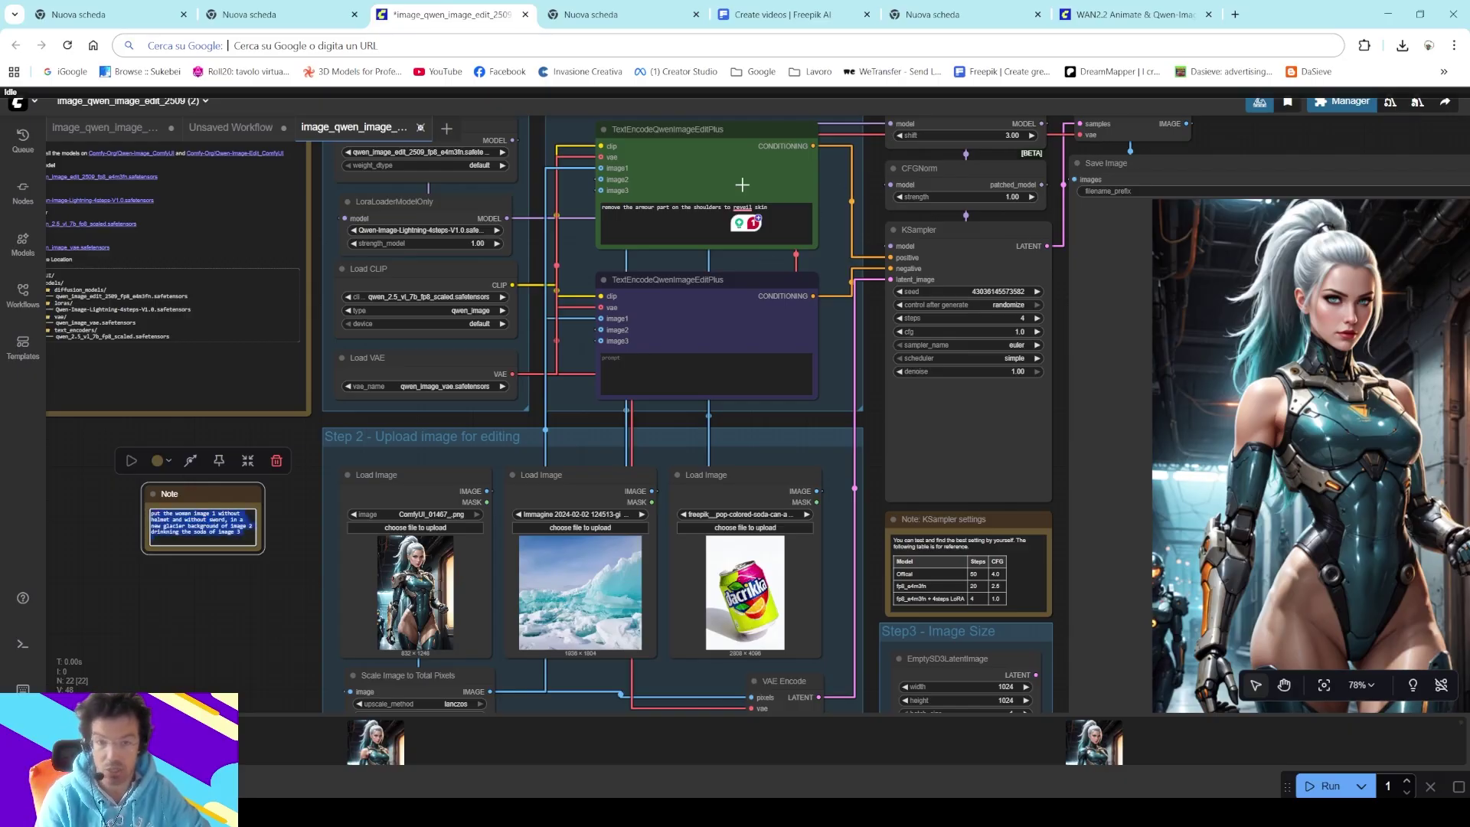
{"action": "left_click", "coordinate": [741, 218]}
{"action": "key", "text": "ctrl+a"}
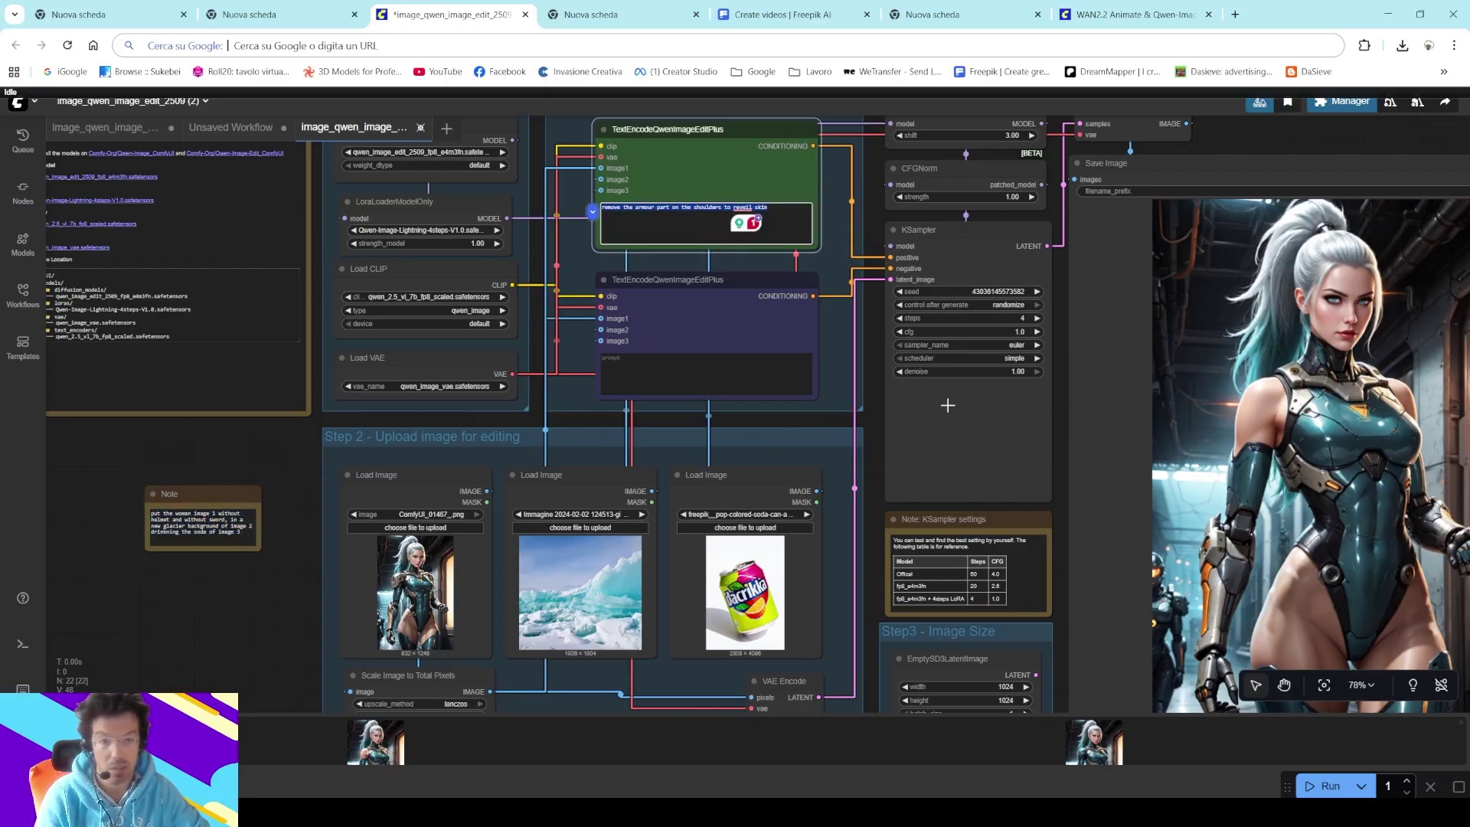
{"action": "left_click_drag", "start_coordinate": [291, 445], "coordinate": [186, 712]}
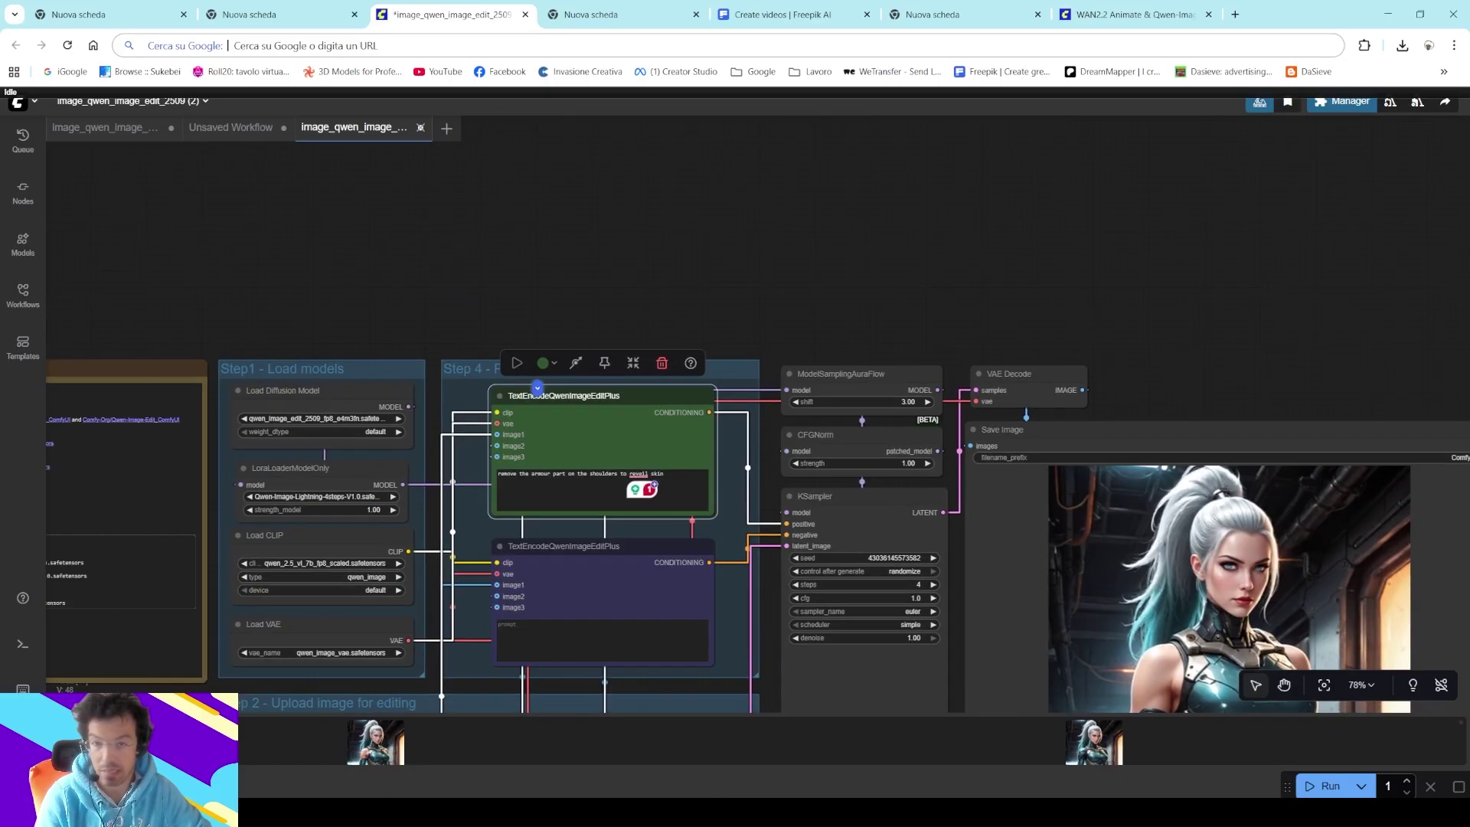
{"action": "left_click", "coordinate": [528, 475]}
{"action": "key", "text": "ctrl+a"}
{"action": "key", "text": "ctrl+v"}
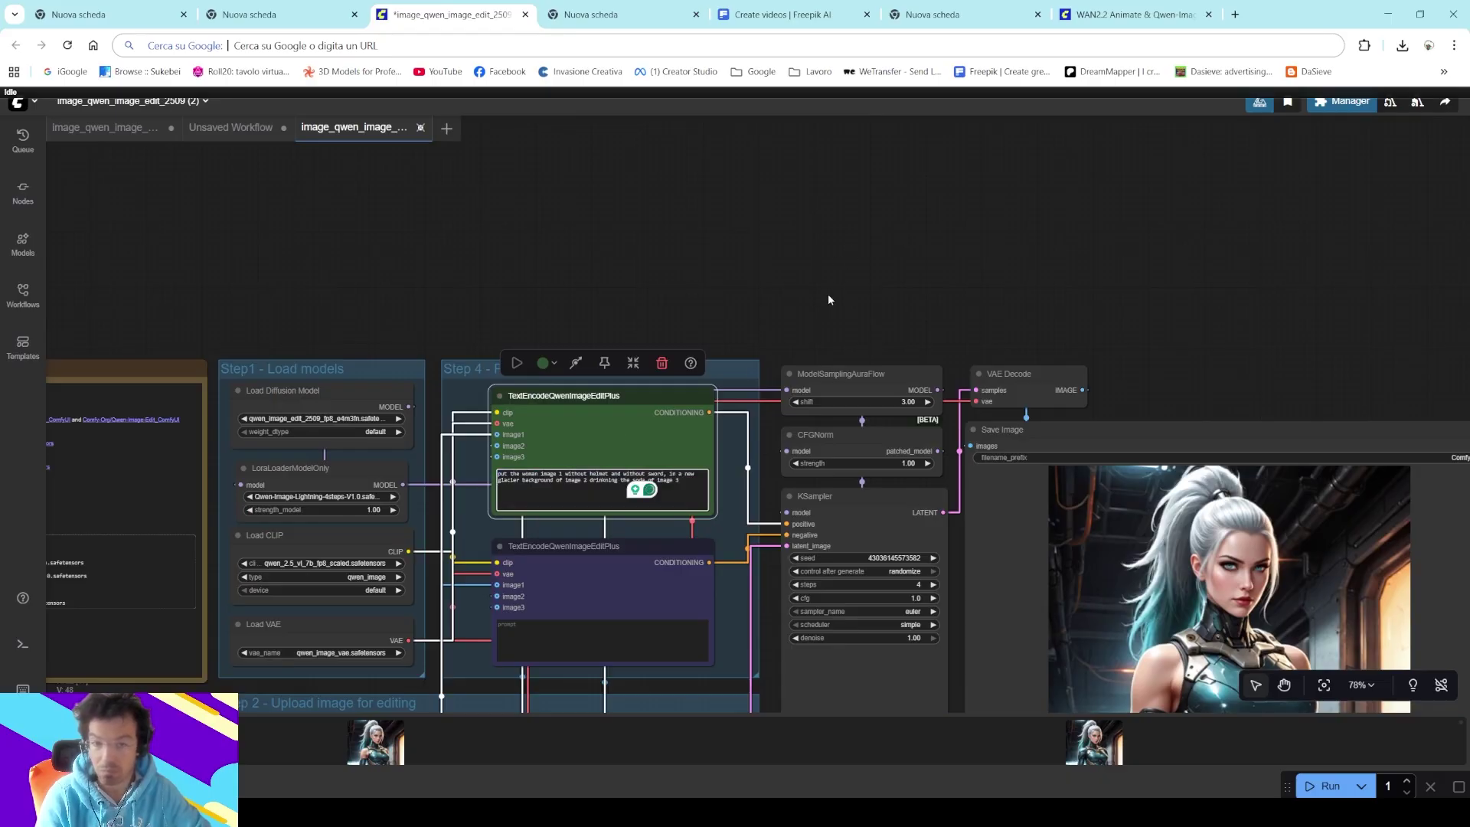
- Remove "without helmet and without sword" from the positive prompt so it starts with "put the woman image 1, in a new glacier background of image 2"
{"action": "scroll", "coordinate": [657, 429], "scroll_direction": "up", "scroll_amount": 1}
{"action": "scroll", "coordinate": [804, 237], "scroll_direction": "up", "scroll_amount": 9}
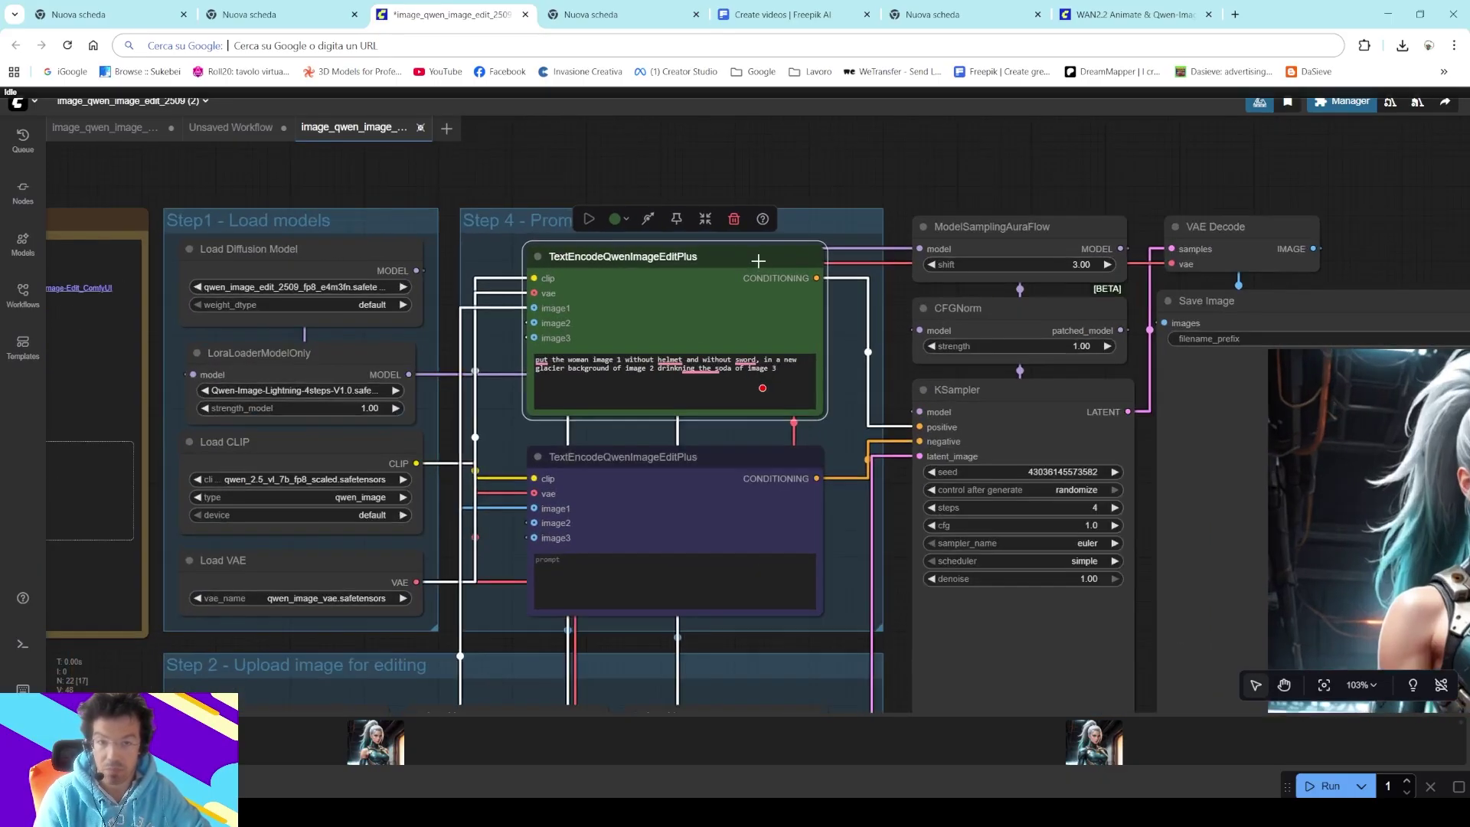
{"action": "scroll", "coordinate": [411, 442], "scroll_direction": "left", "scroll_amount": 2}
{"action": "scroll", "coordinate": [411, 442], "scroll_direction": "down", "scroll_amount": 1}
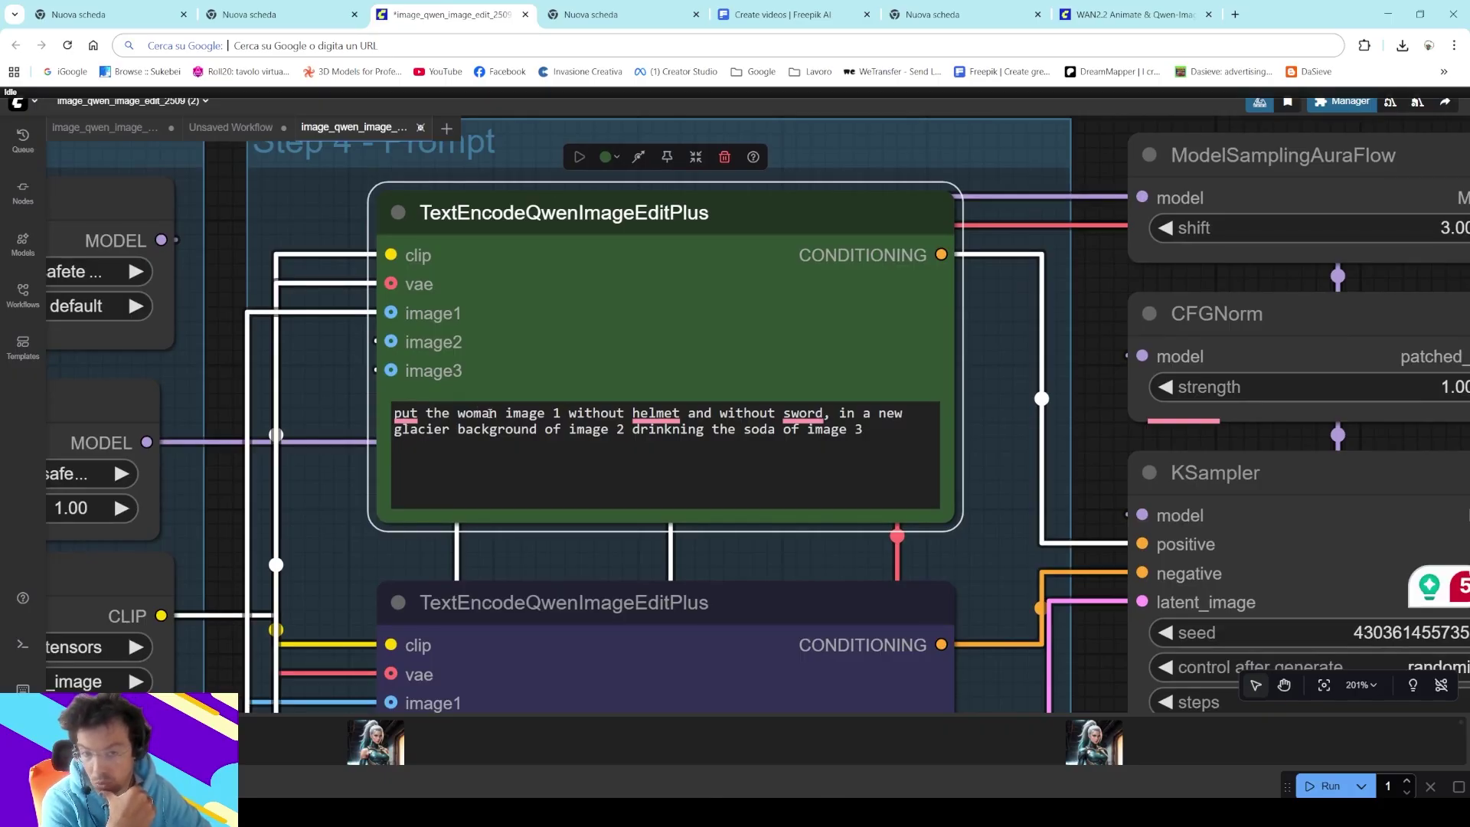
{"action": "scroll", "coordinate": [557, 411], "scroll_direction": "down", "scroll_amount": 8}
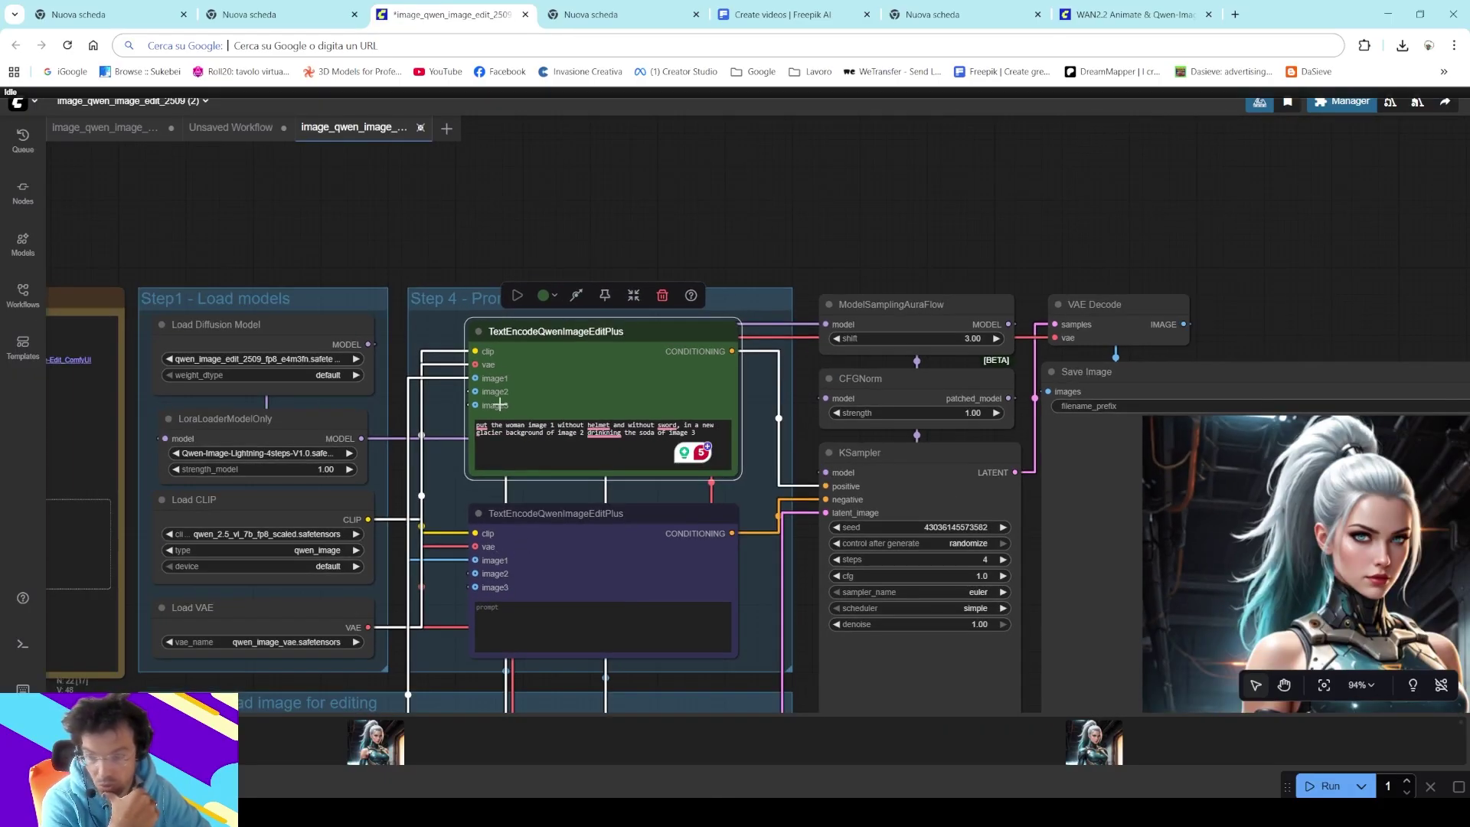
{"action": "left_click_drag", "start_coordinate": [446, 674], "coordinate": [715, 387]}
{"action": "scroll", "coordinate": [715, 387], "scroll_direction": "up", "scroll_amount": 4}
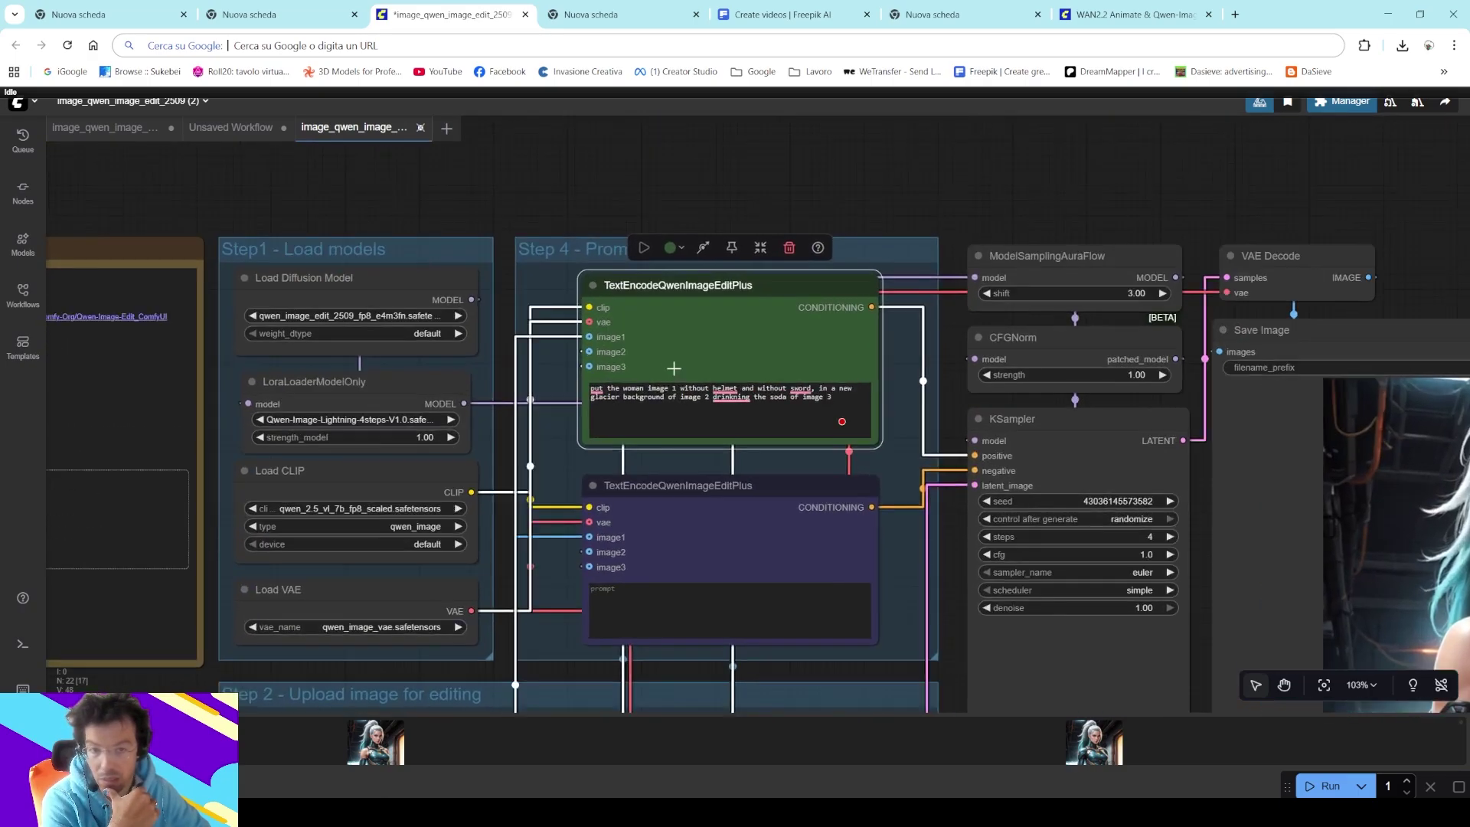
{"action": "scroll", "coordinate": [715, 386], "scroll_direction": "up", "scroll_amount": 3}
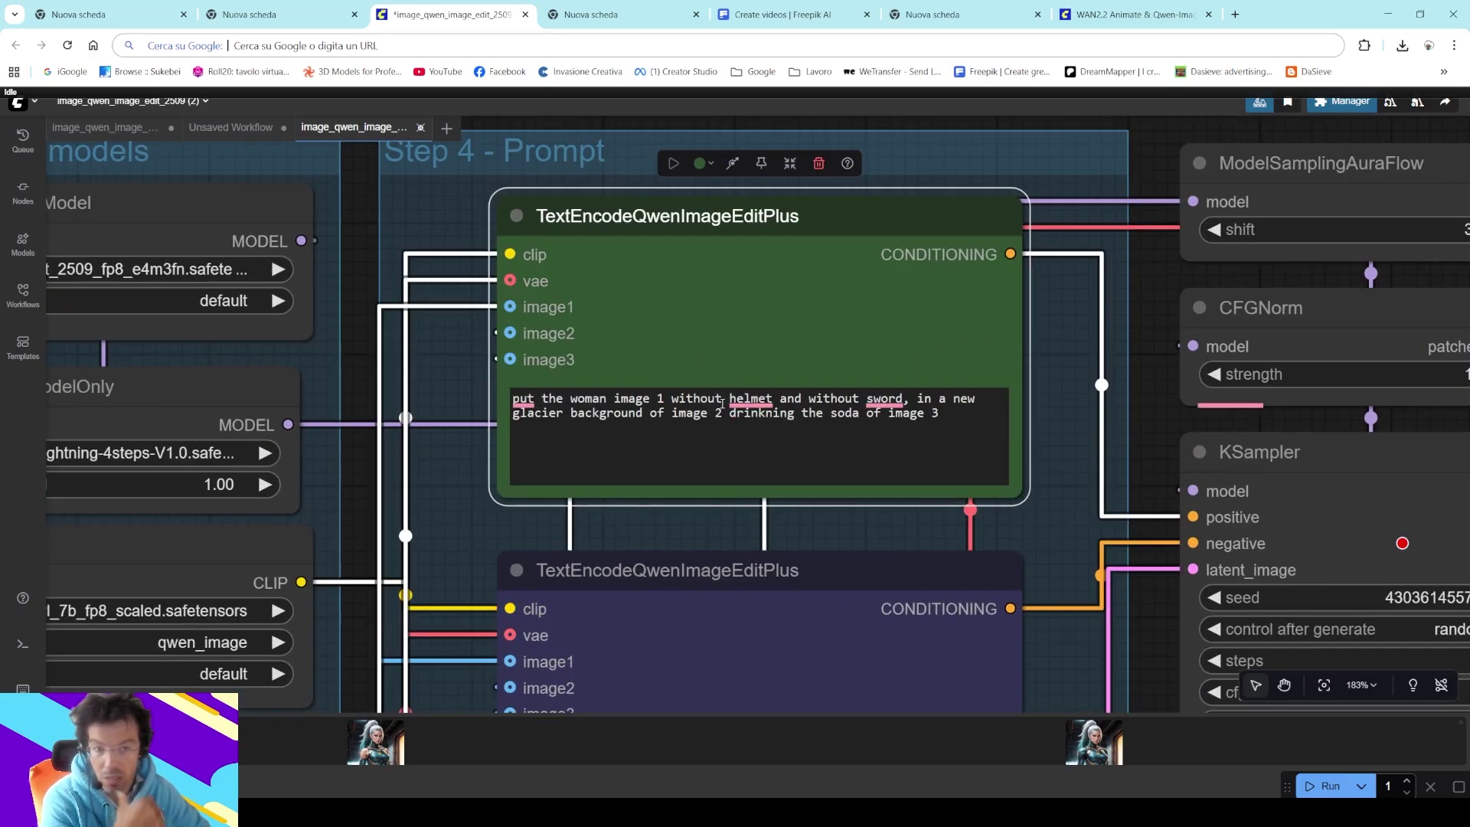
{"action": "left_click", "coordinate": [674, 398]}
{"action": "left_click_drag", "start_coordinate": [674, 398], "coordinate": [903, 399]}
{"action": "key", "text": "BackSpace"}
{"action": "key", "text": "BackSpace"}
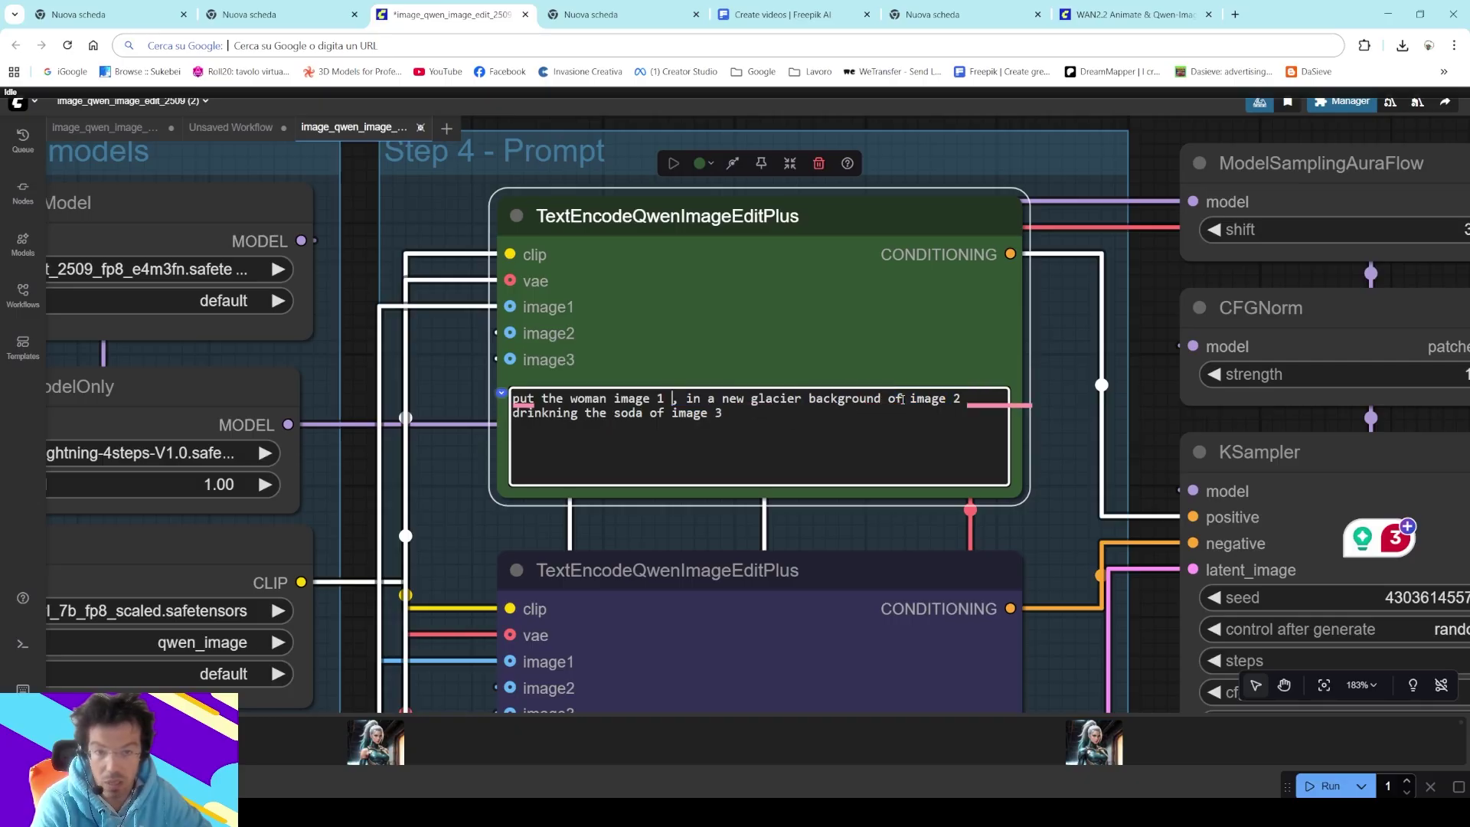
{"action": "left_click", "coordinate": [713, 401]}
{"action": "right_click", "coordinate": [745, 395]}
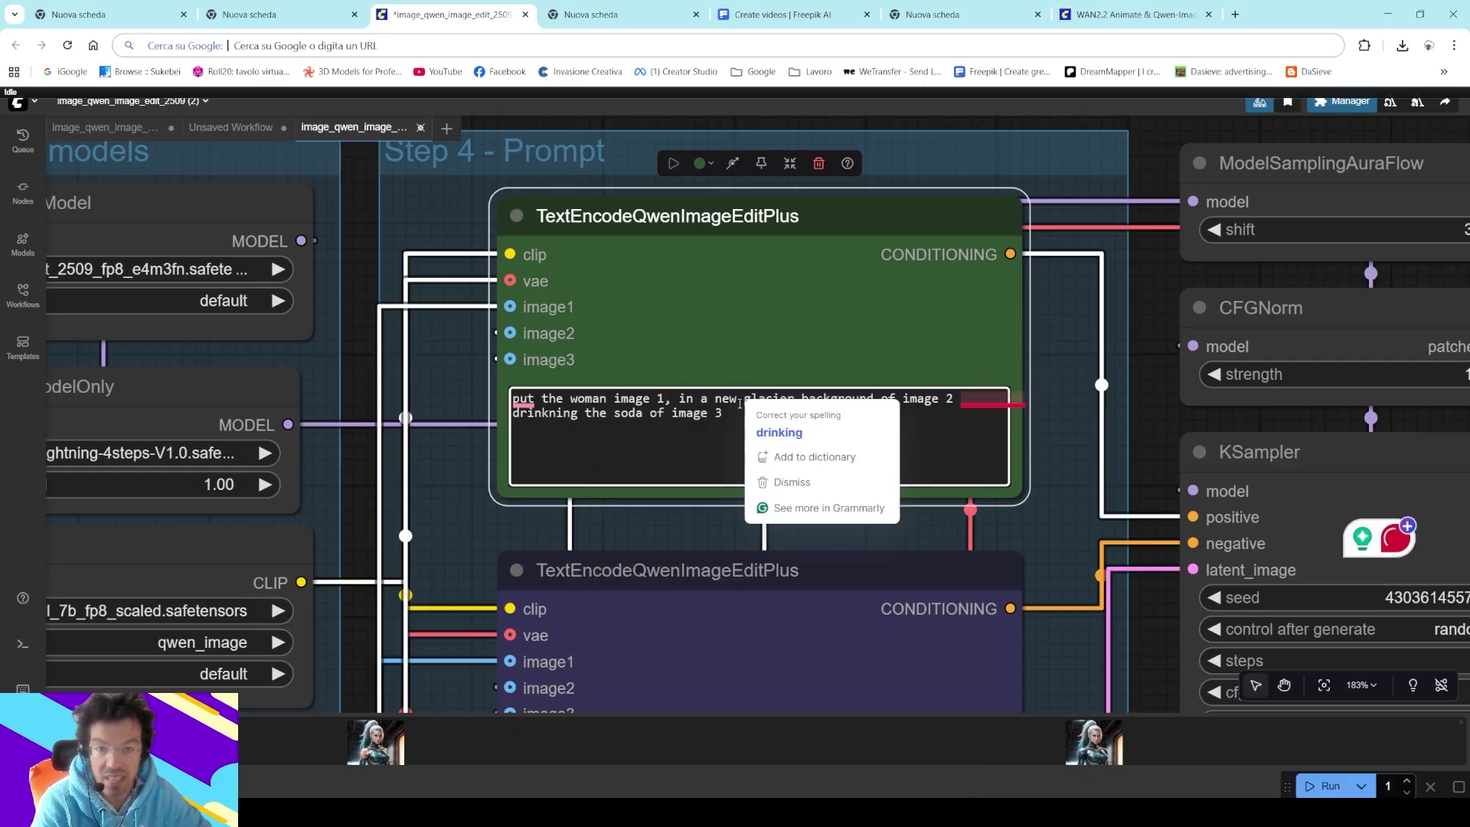
{"action": "key", "text": "Escape"}
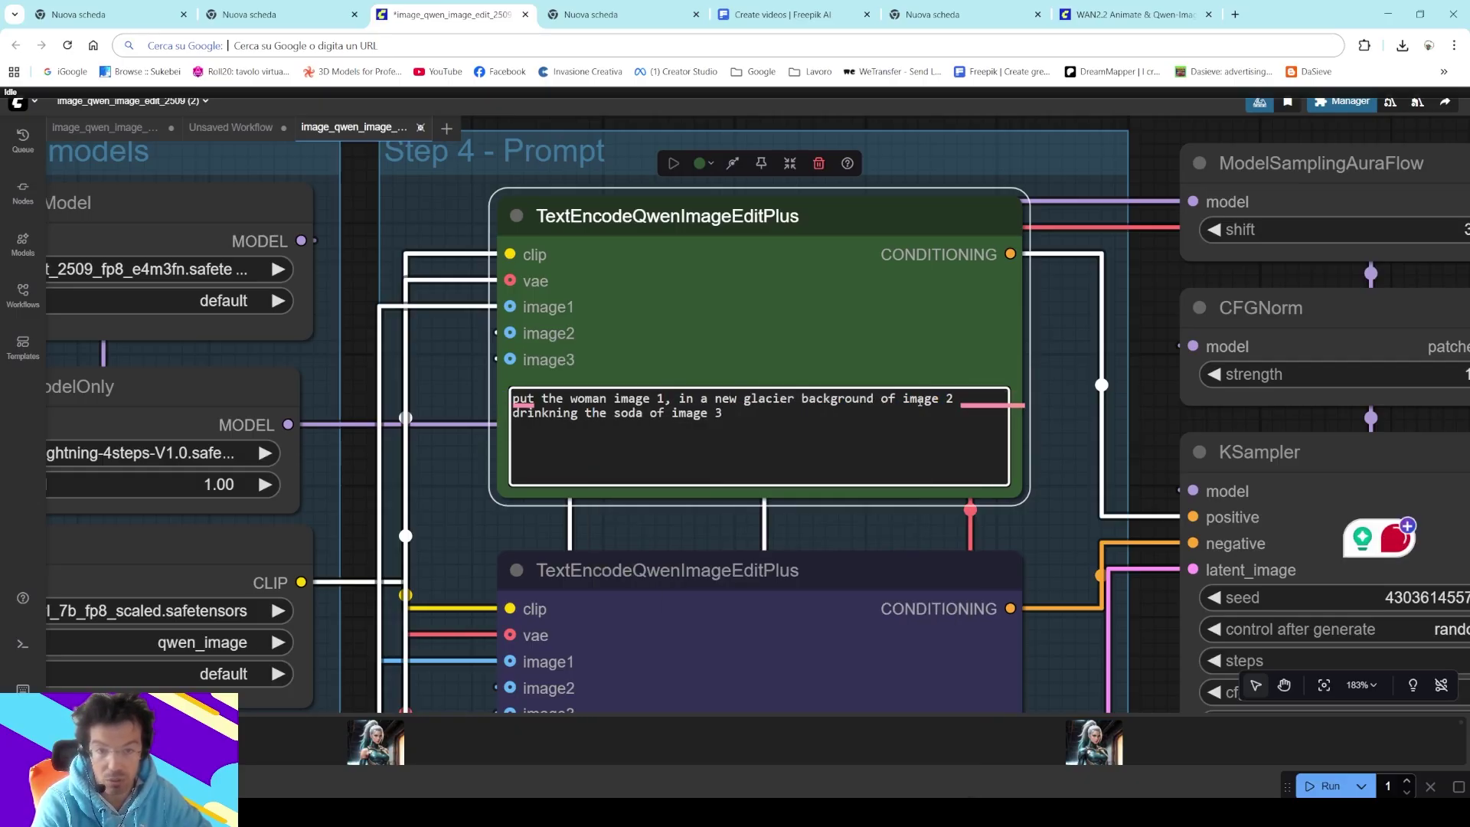
{"action": "left_click", "coordinate": [954, 399]}
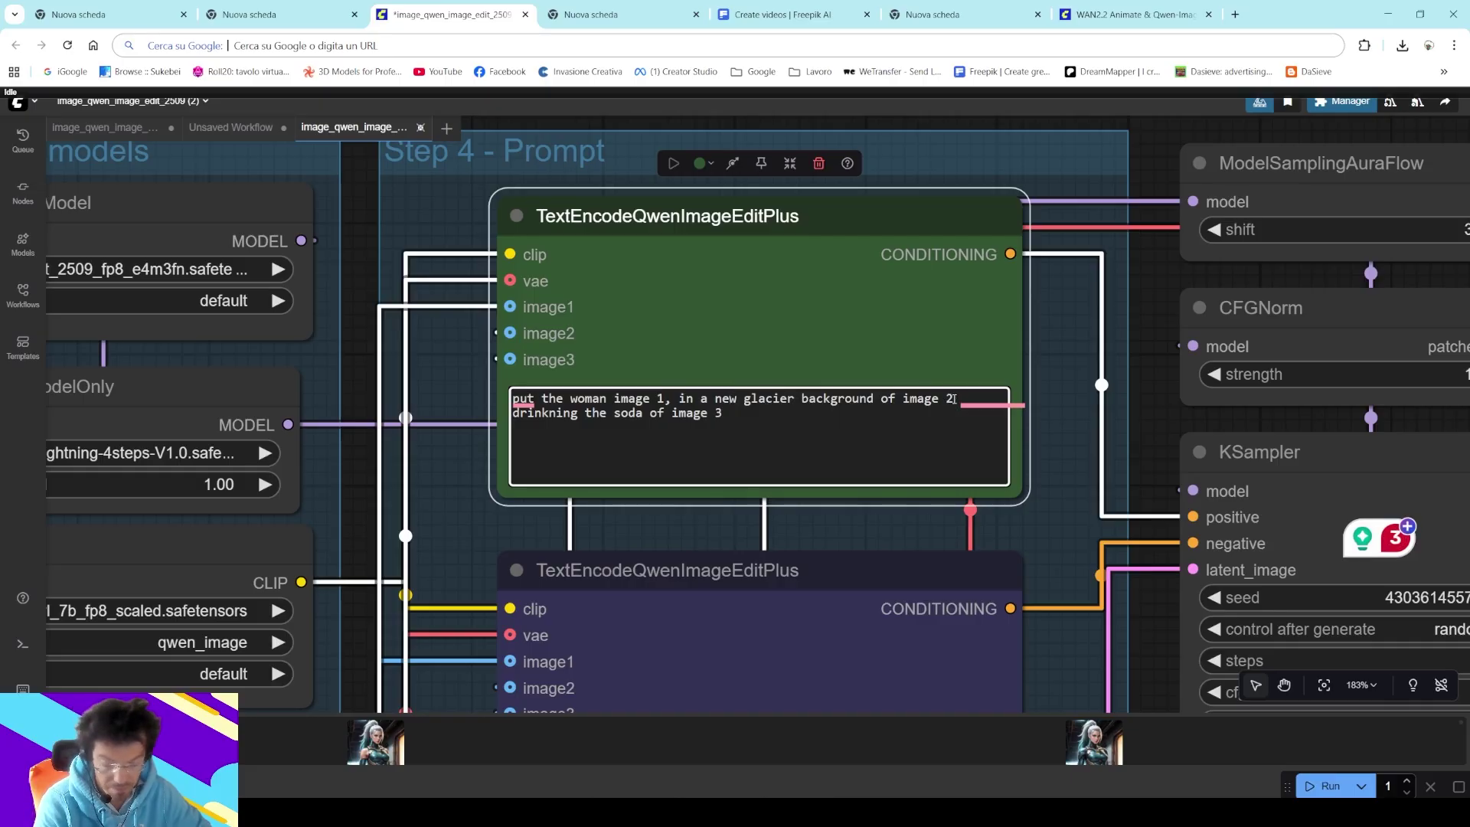
- Examine the three source images in the Step 2 group and compare them with the combined picture in the Save Image node
{"action": "scroll", "coordinate": [604, 413], "scroll_direction": "down", "scroll_amount": 10}
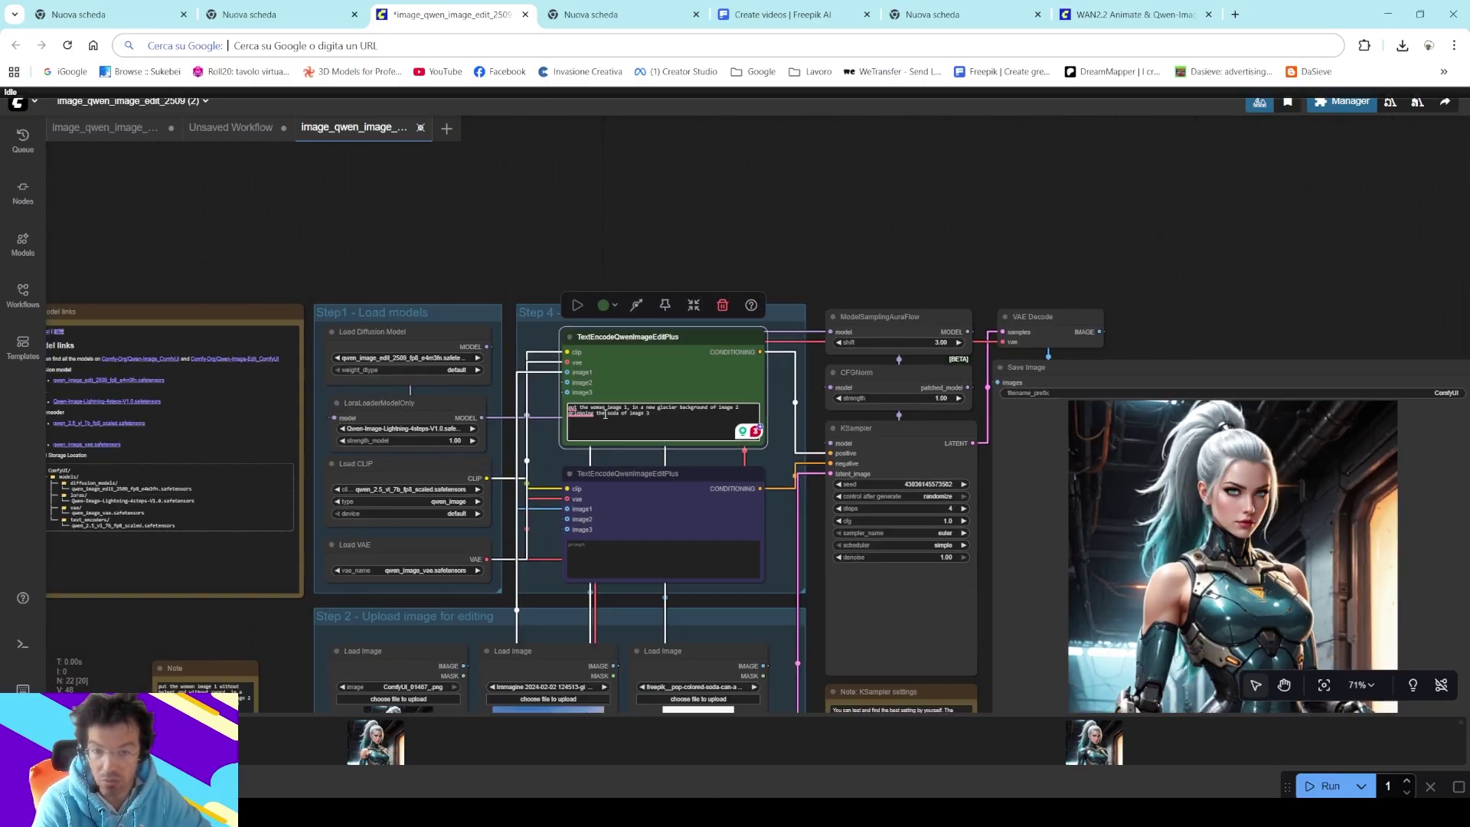
{"action": "left_click_drag", "start_coordinate": [832, 293], "coordinate": [899, 96]}
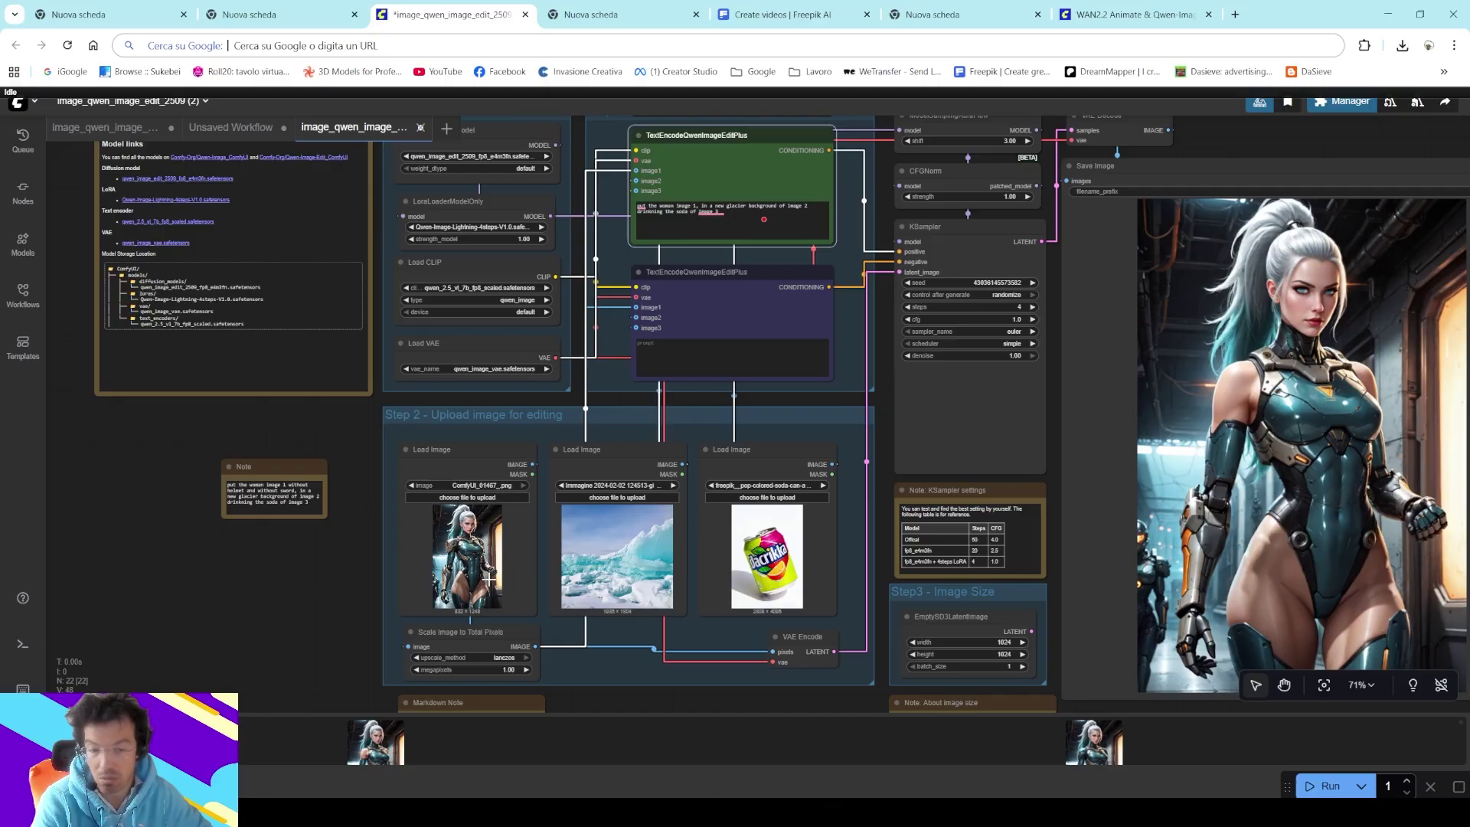
{"action": "left_click_drag", "start_coordinate": [469, 540], "coordinate": [475, 597]}
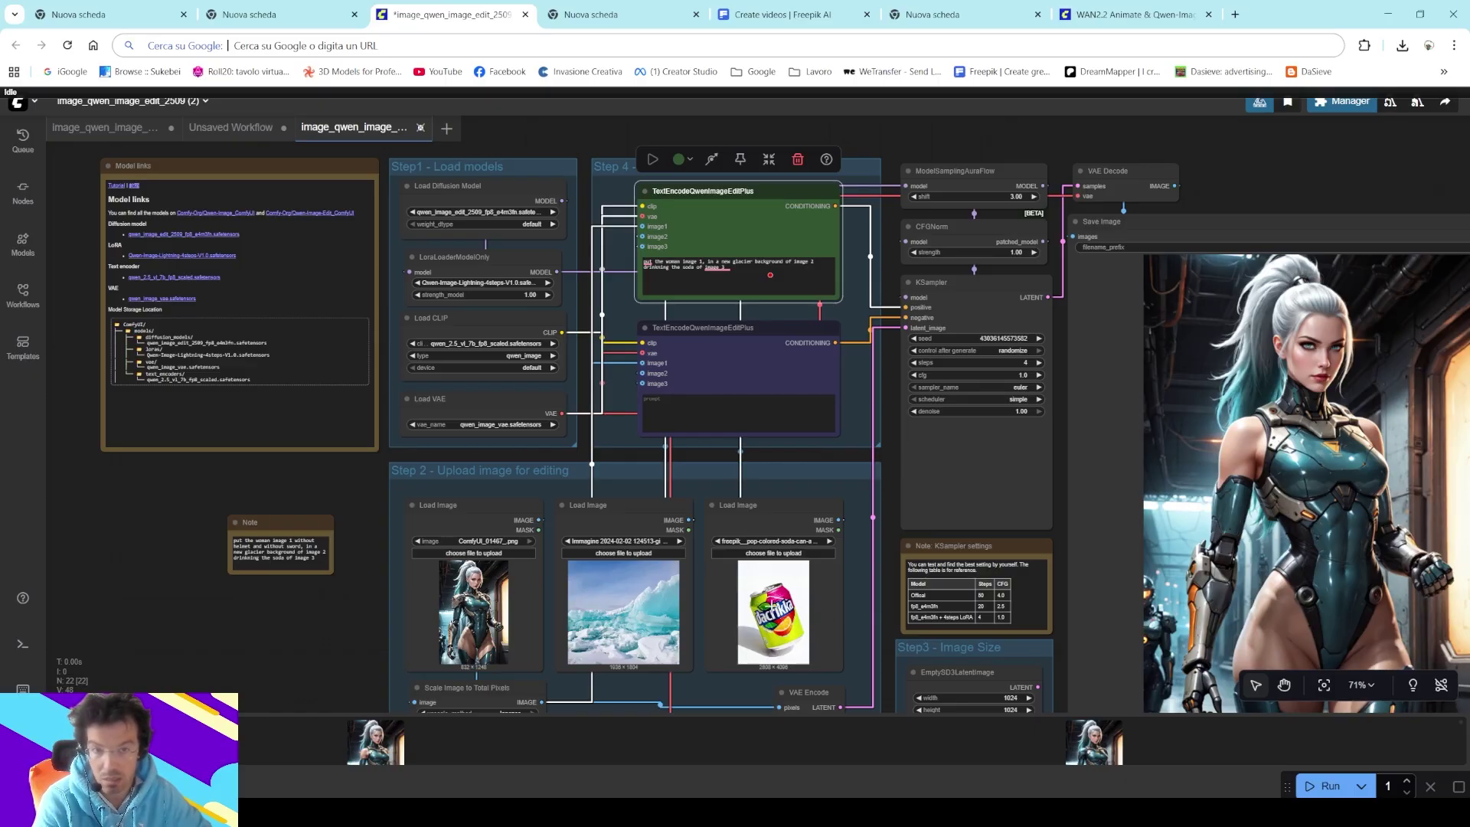
{"action": "left_click_drag", "start_coordinate": [898, 503], "coordinate": [675, 420]}
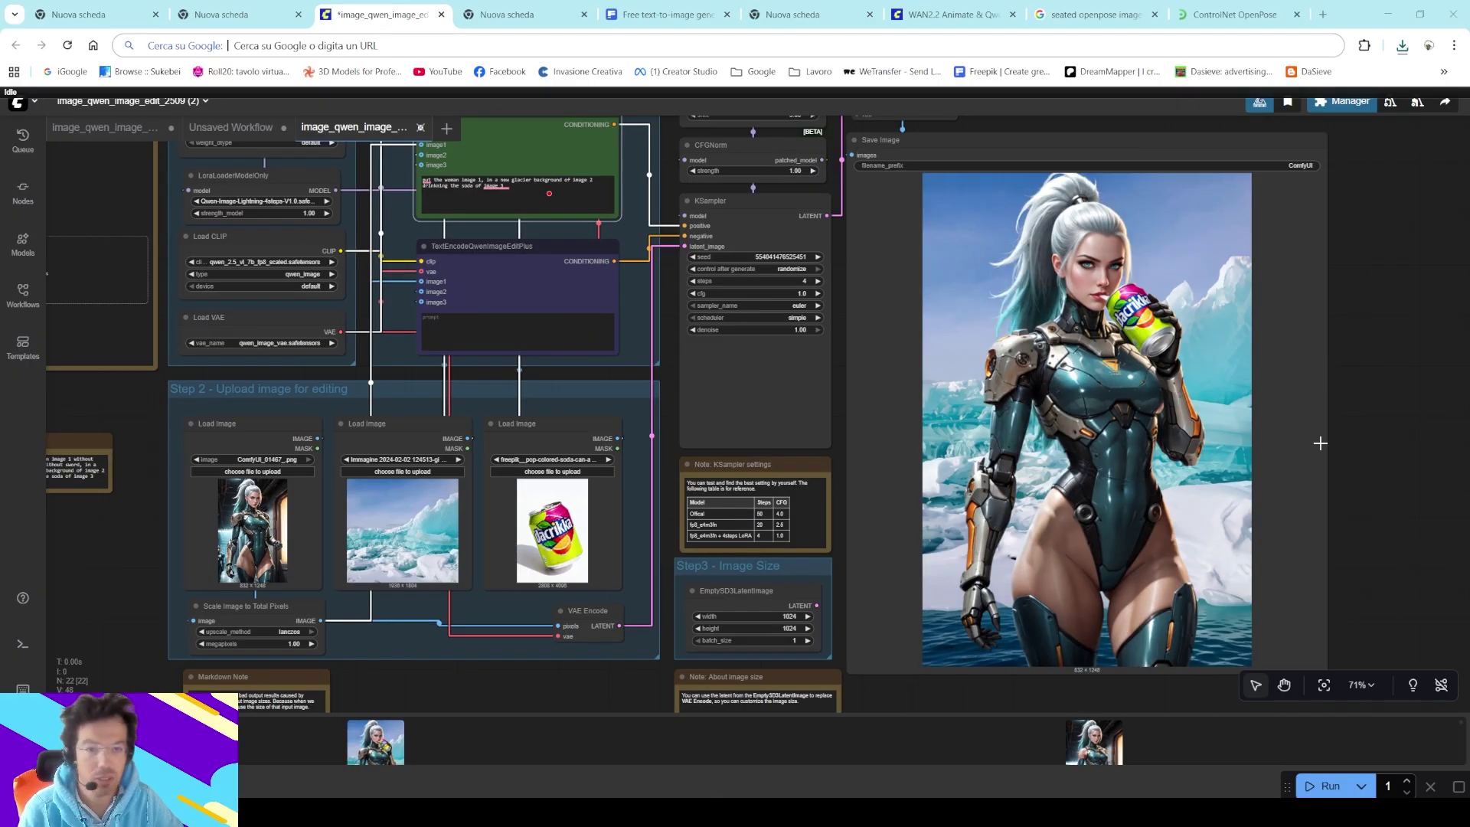
{"action": "left_click_drag", "start_coordinate": [1403, 425], "coordinate": [1377, 440]}
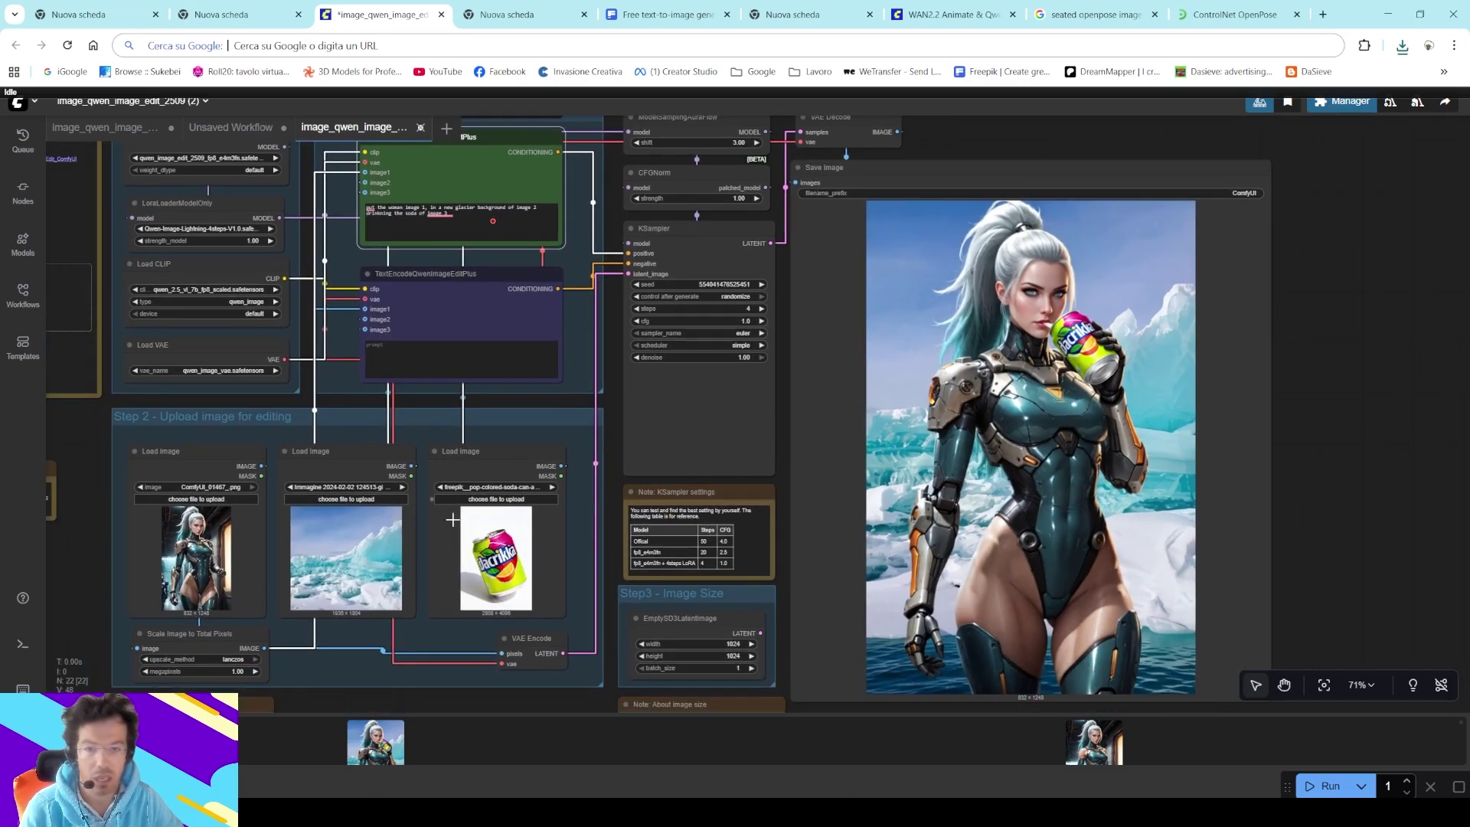
{"action": "scroll", "coordinate": [276, 554], "scroll_direction": "up", "scroll_amount": 5}
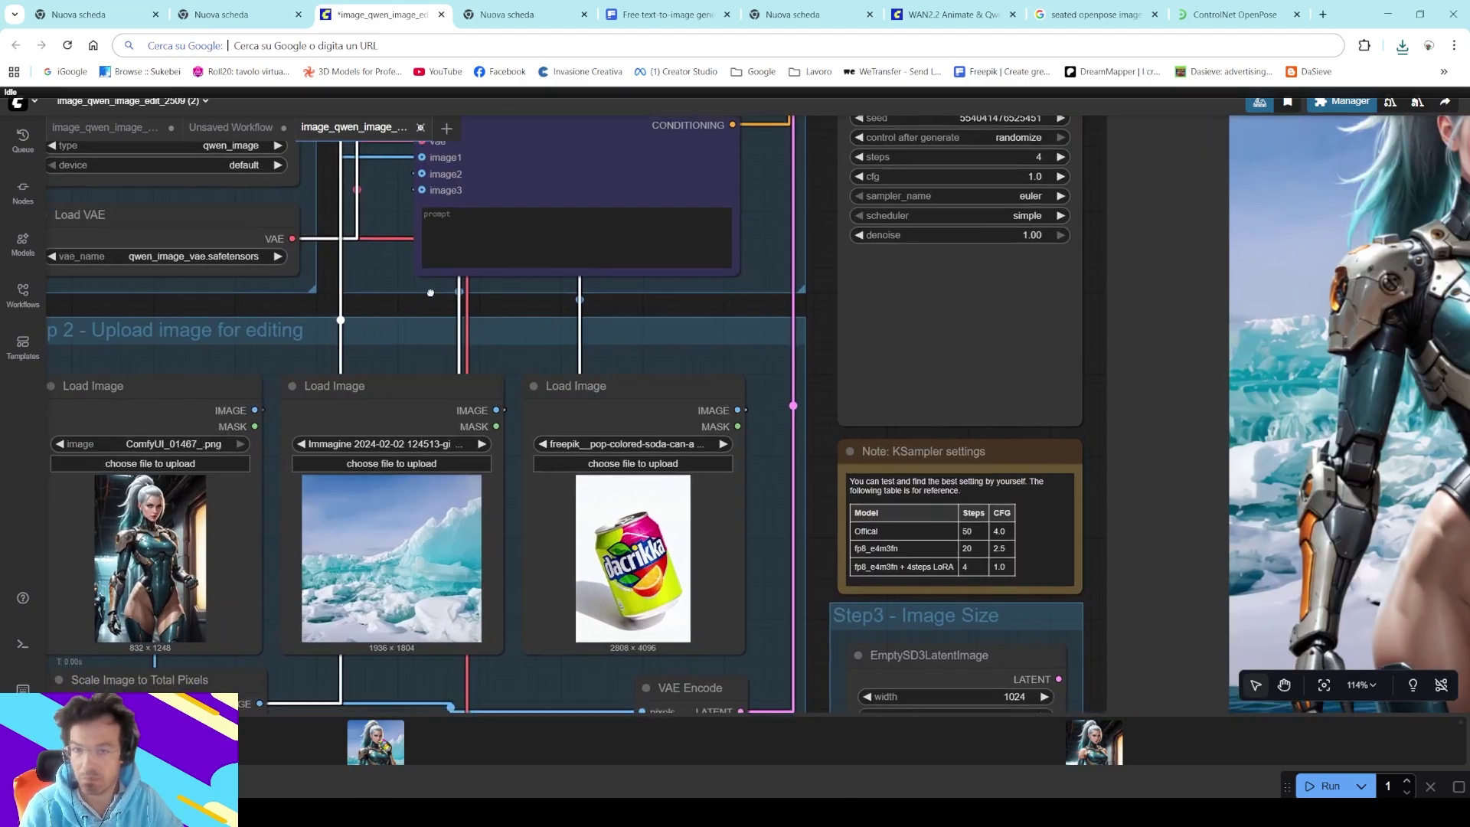
{"action": "left_click_drag", "start_coordinate": [411, 345], "coordinate": [653, 182]}
{"action": "scroll", "coordinate": [638, 332], "scroll_direction": "up", "scroll_amount": 1}
{"action": "scroll", "coordinate": [637, 332], "scroll_direction": "up", "scroll_amount": 3}
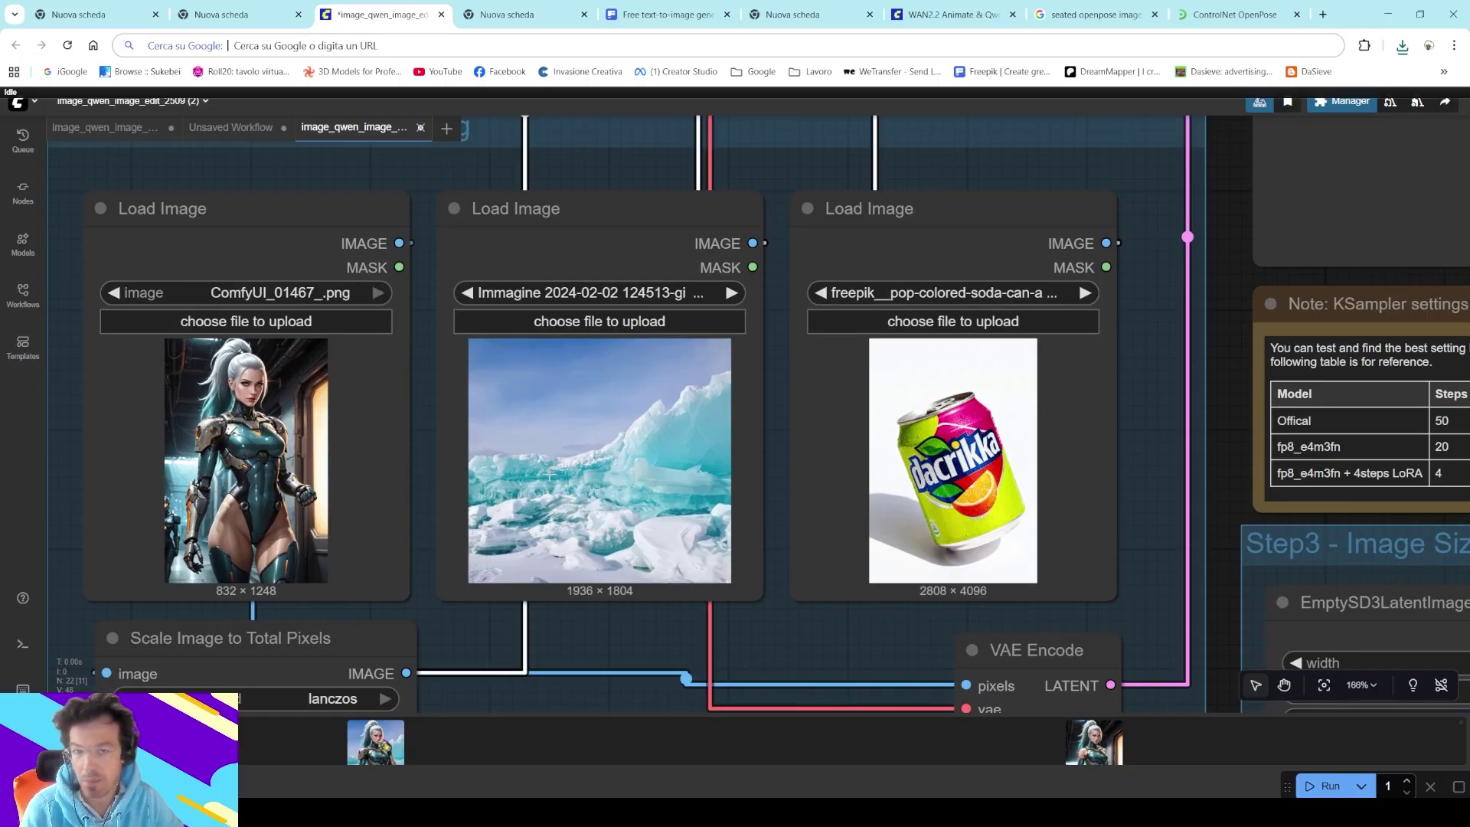
{"action": "scroll", "coordinate": [1163, 444], "scroll_direction": "down", "scroll_amount": 13}
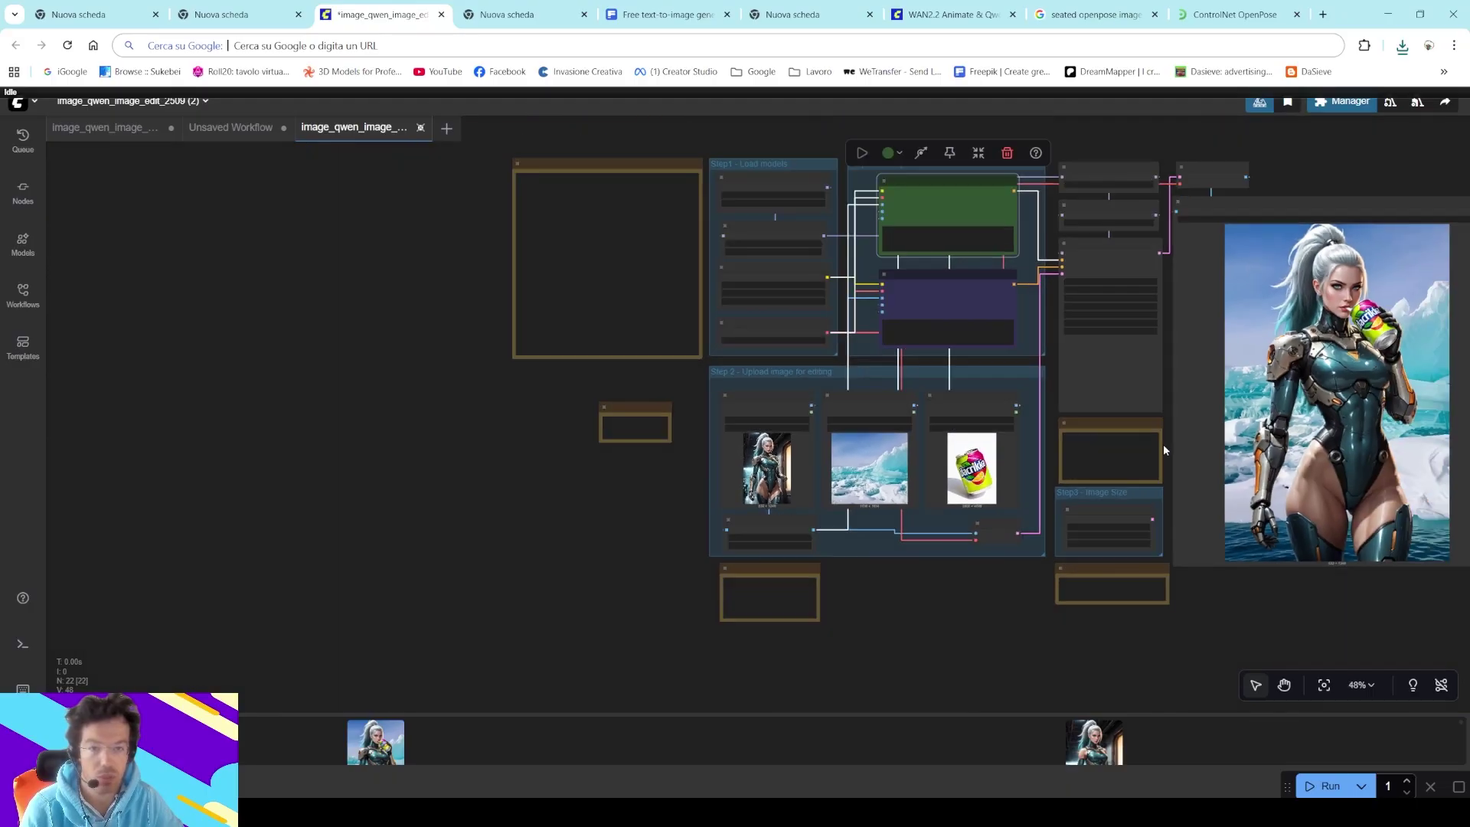
- Shift the Save Image node slightly away from the sampler nodes and inspect the woman, soda can and glacier background up close
{"action": "left_click_drag", "start_coordinate": [1194, 438], "coordinate": [1242, 458]}
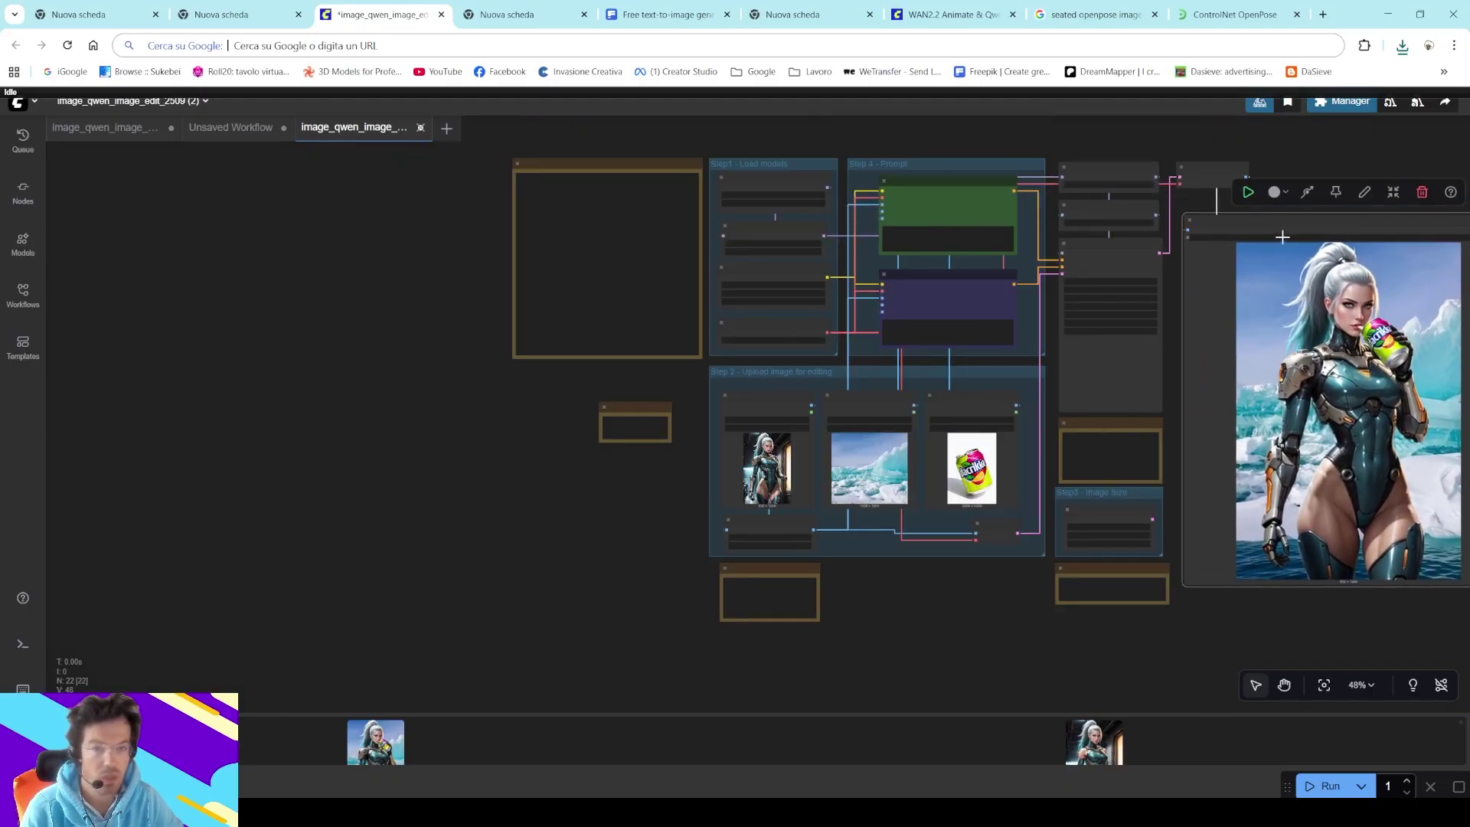
{"action": "left_click_drag", "start_coordinate": [1353, 304], "coordinate": [902, 327]}
{"action": "scroll", "coordinate": [902, 328], "scroll_direction": "up", "scroll_amount": 9}
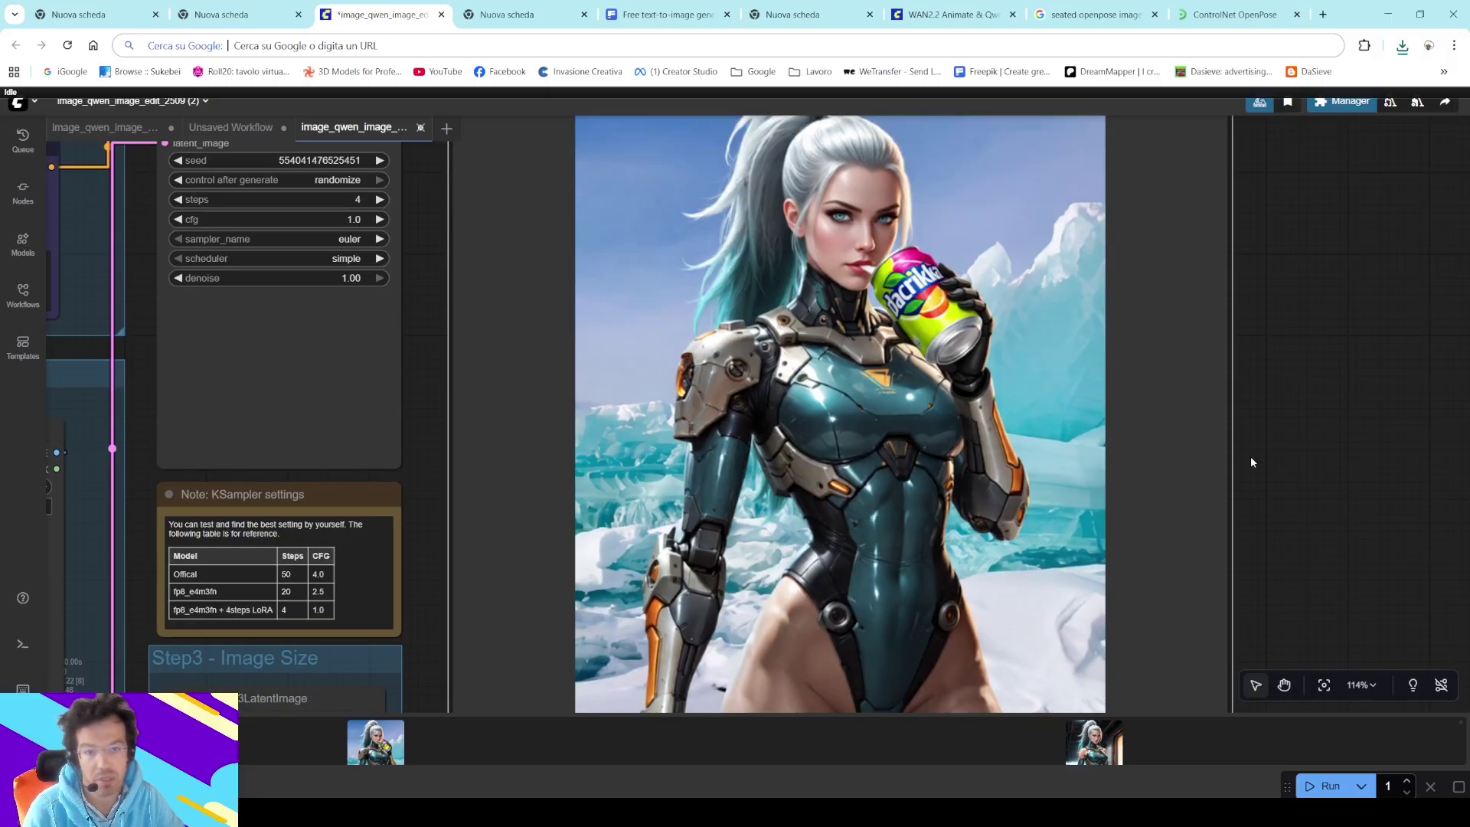
{"action": "left_click_drag", "start_coordinate": [1251, 456], "coordinate": [1293, 201]}
{"action": "scroll", "coordinate": [781, 426], "scroll_direction": "down", "scroll_amount": 7}
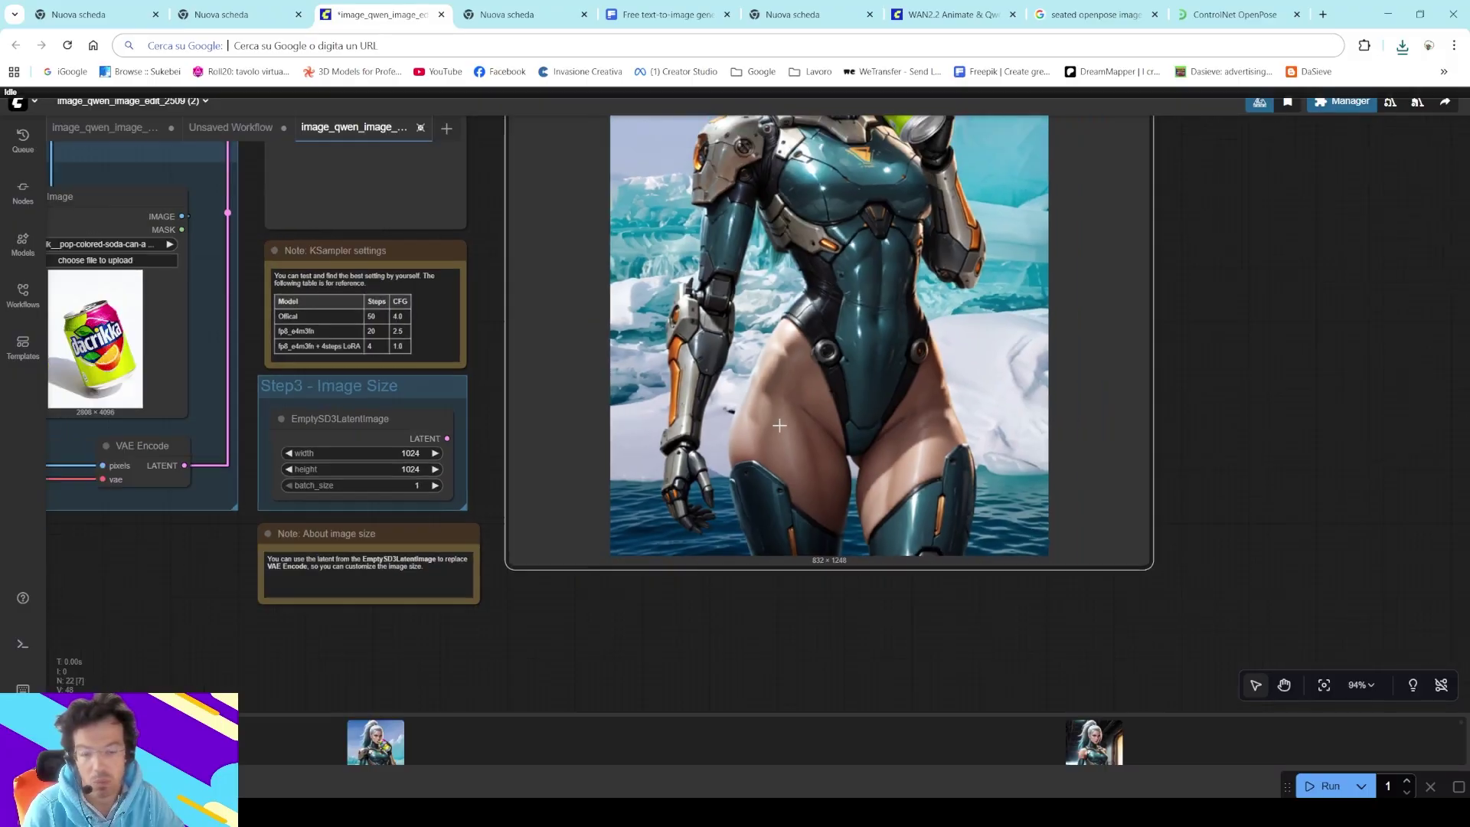
{"action": "left_click_drag", "start_coordinate": [362, 534], "coordinate": [525, 640]}
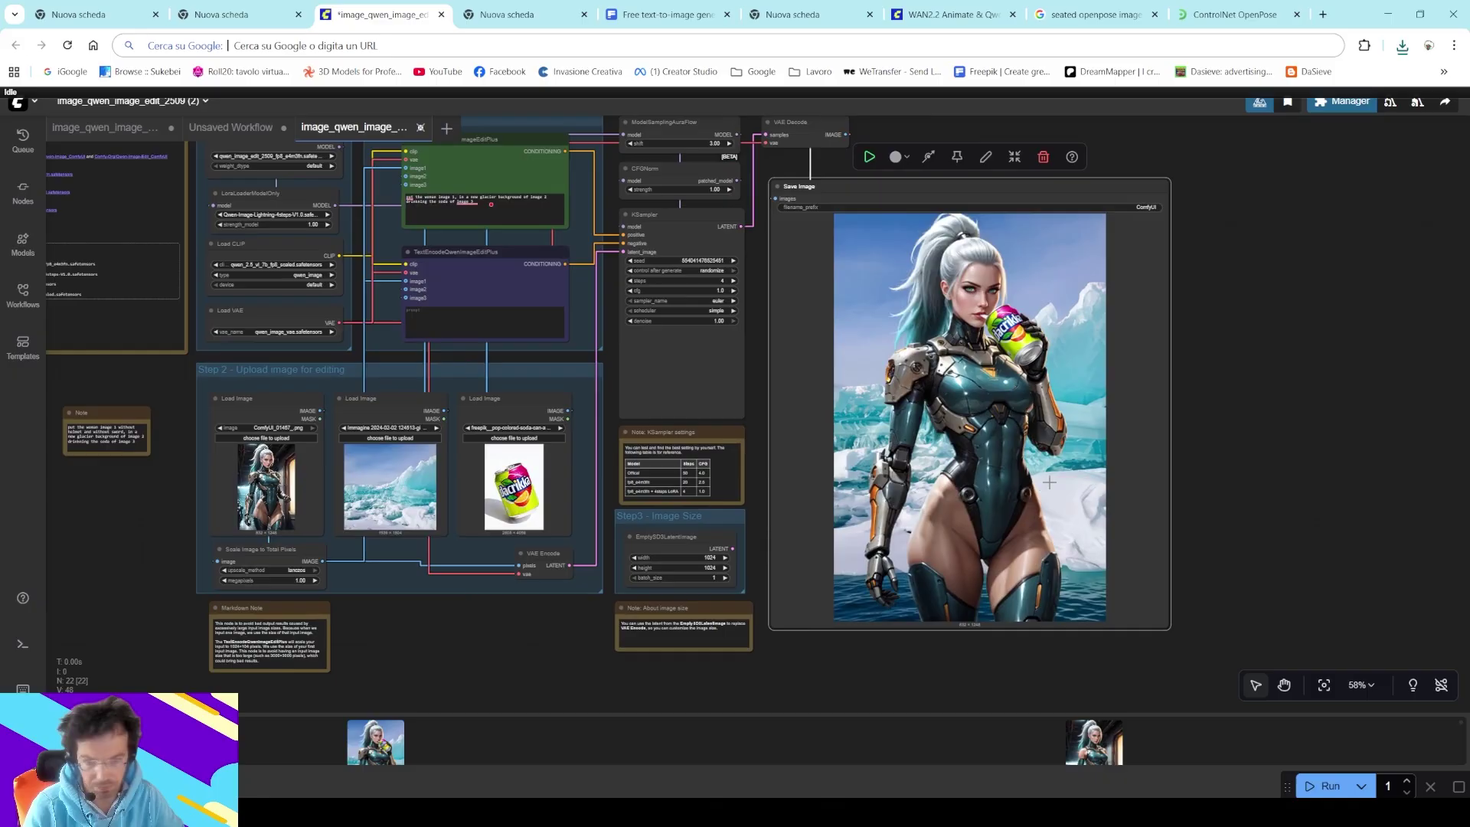
- Inspect the glacier and soda can result in the Save Image node up close and against the whole workflow
{"action": "scroll", "coordinate": [1007, 461], "scroll_direction": "up", "scroll_amount": 5}
{"action": "left_click_drag", "start_coordinate": [1307, 480], "coordinate": [1303, 287]}
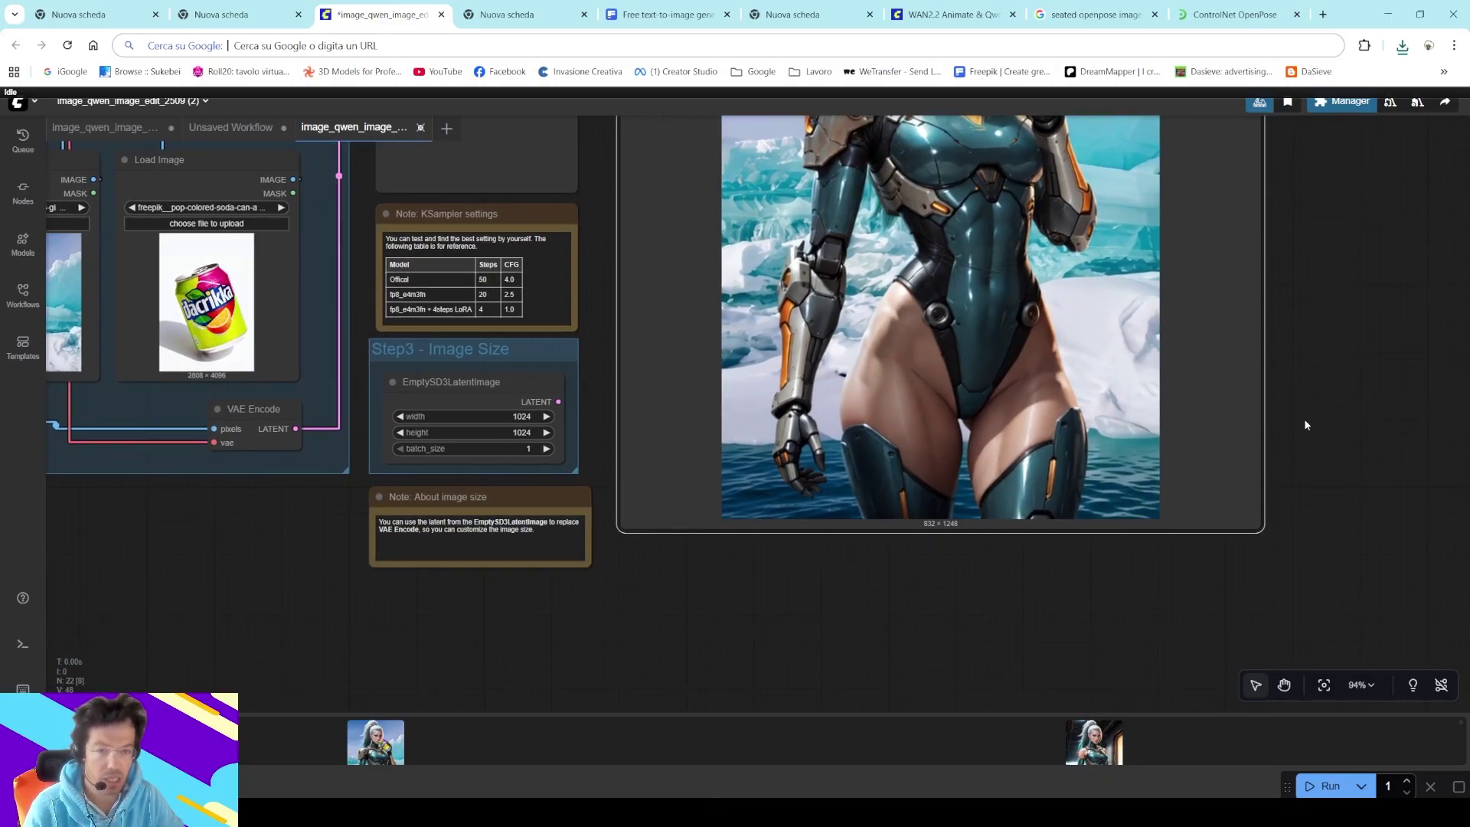
{"action": "scroll", "coordinate": [1306, 425], "scroll_direction": "down", "scroll_amount": 4}
{"action": "left_click_drag", "start_coordinate": [1353, 263], "coordinate": [1307, 479]}
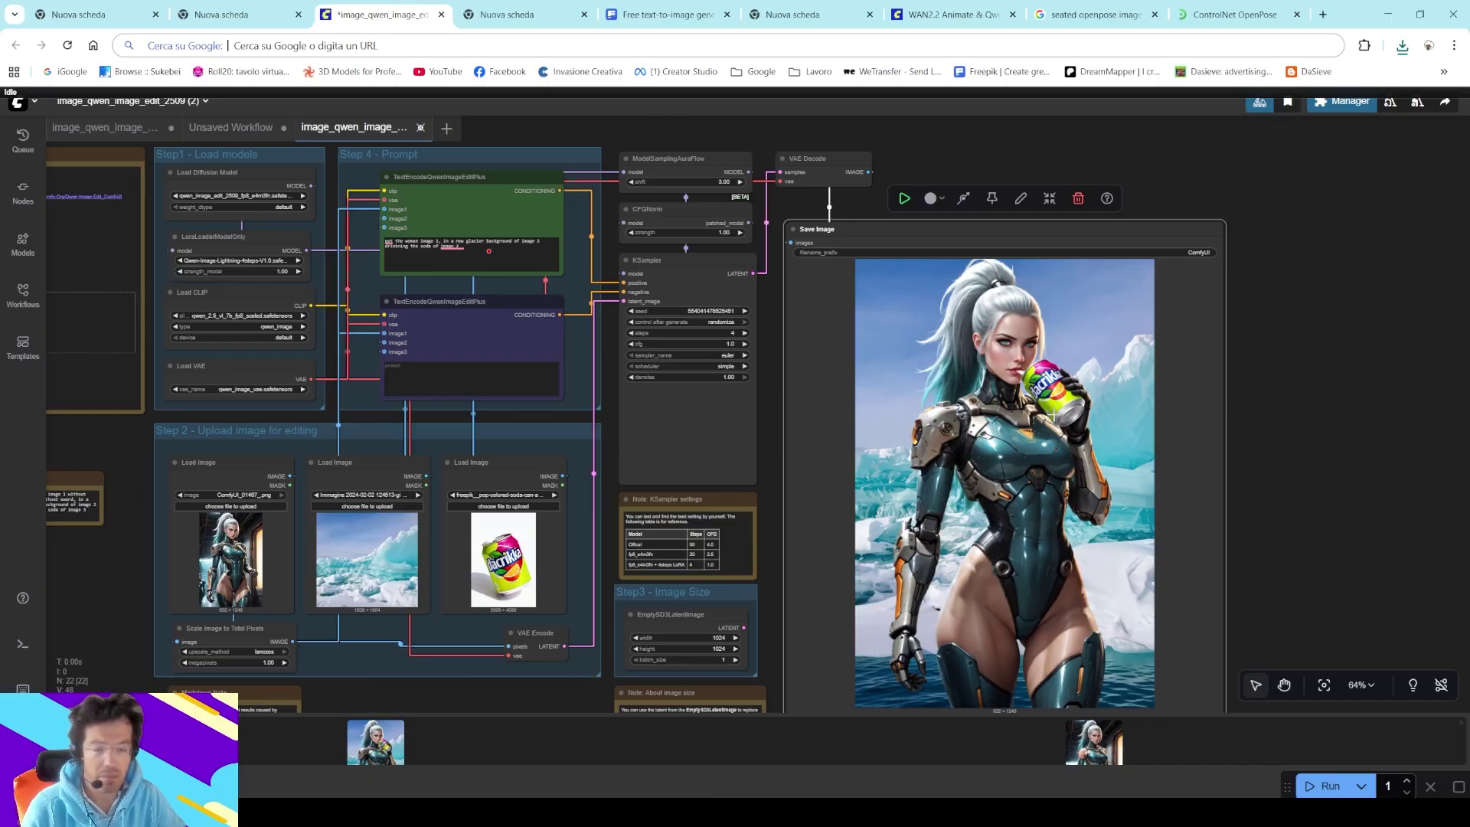
{"action": "scroll", "coordinate": [1035, 395], "scroll_direction": "up", "scroll_amount": 5}
{"action": "scroll", "coordinate": [1035, 391], "scroll_direction": "down", "scroll_amount": 6}
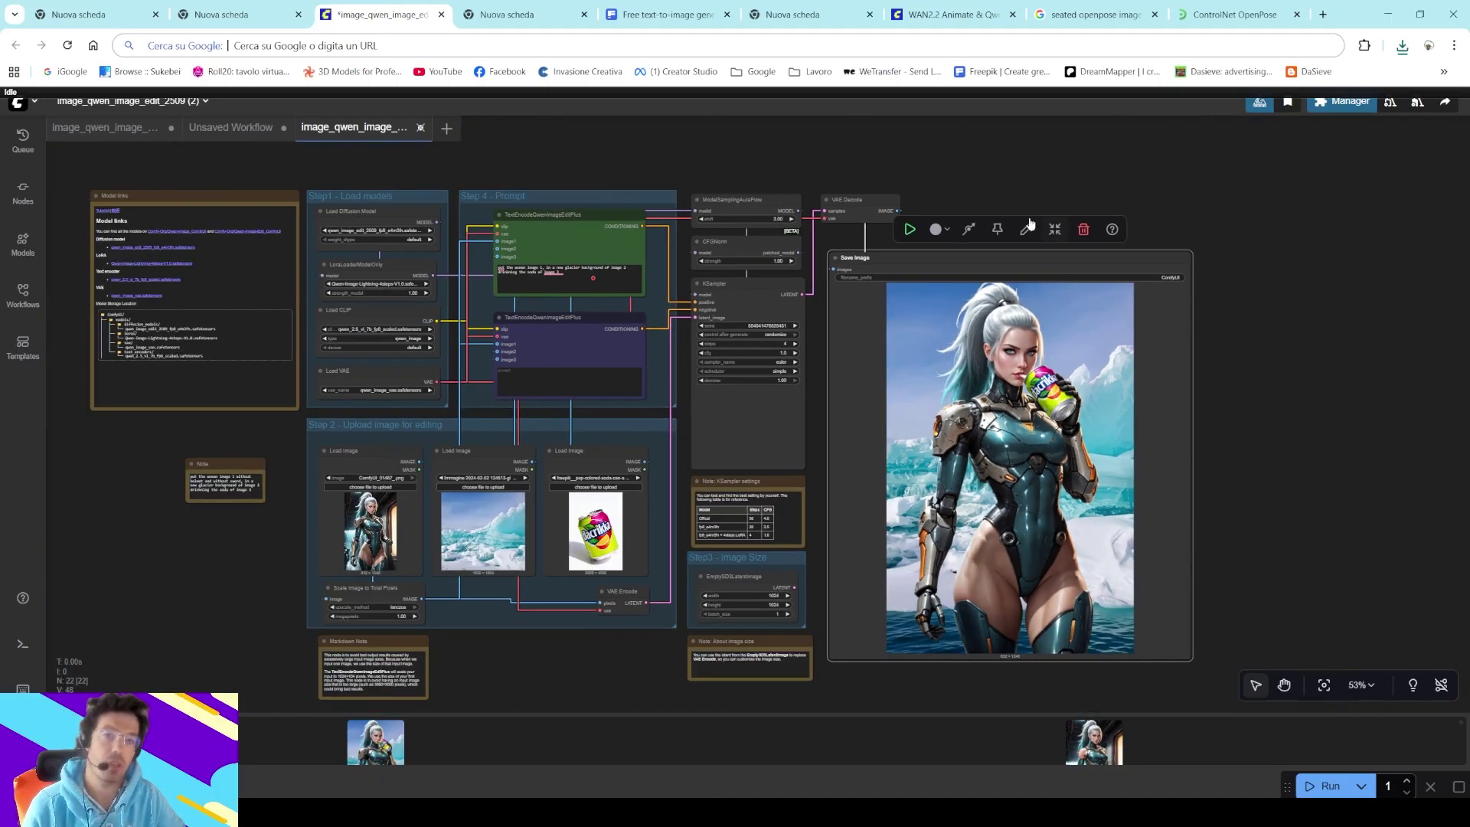
{"action": "left_click_drag", "start_coordinate": [950, 130], "coordinate": [1087, 174]}
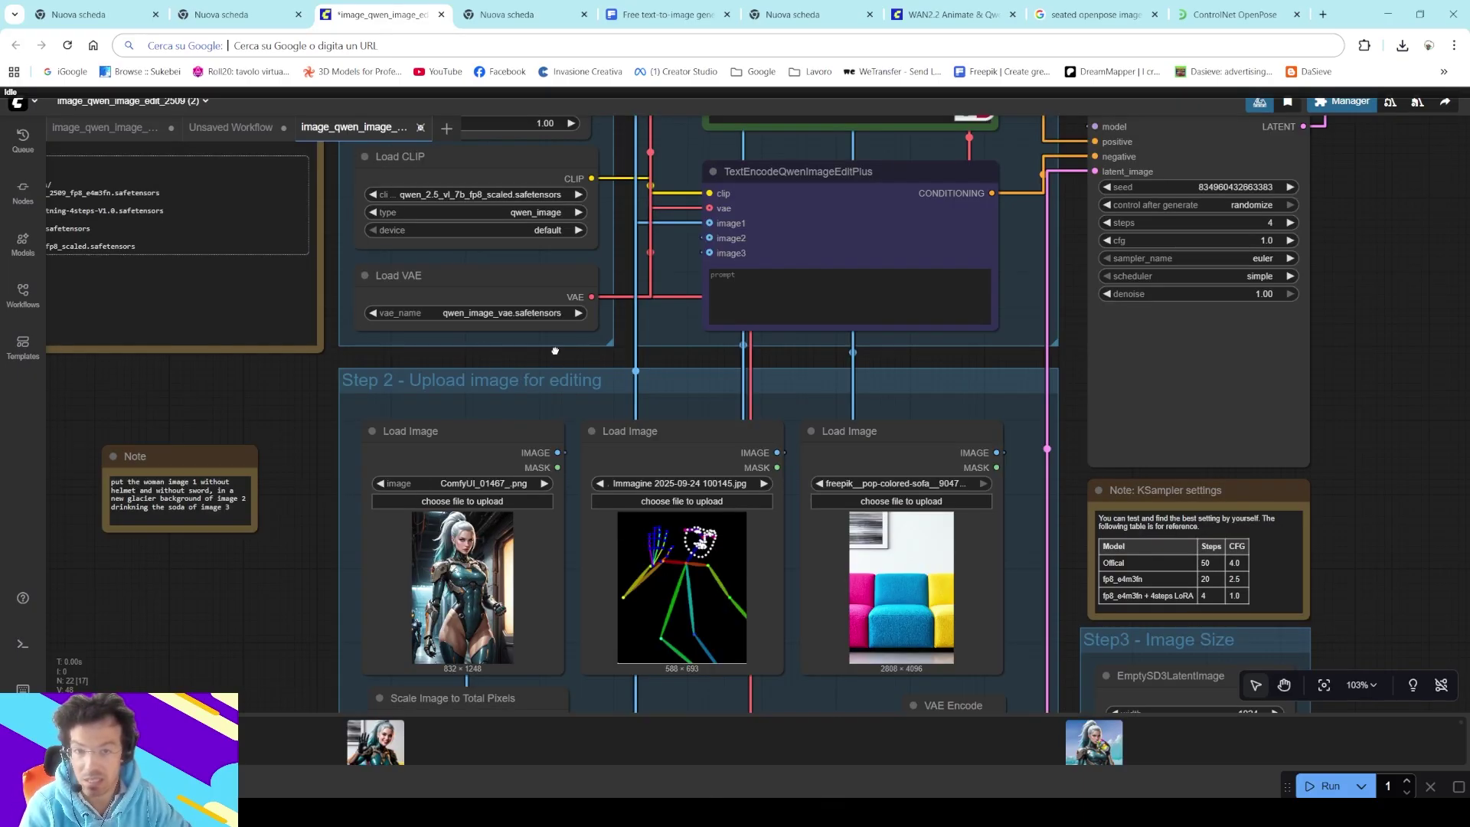
- Review the woman, pose skeleton and sofa images in the Step 2 group and the positive prompt that combines them
{"action": "left_click_drag", "start_coordinate": [555, 350], "coordinate": [701, 201]}
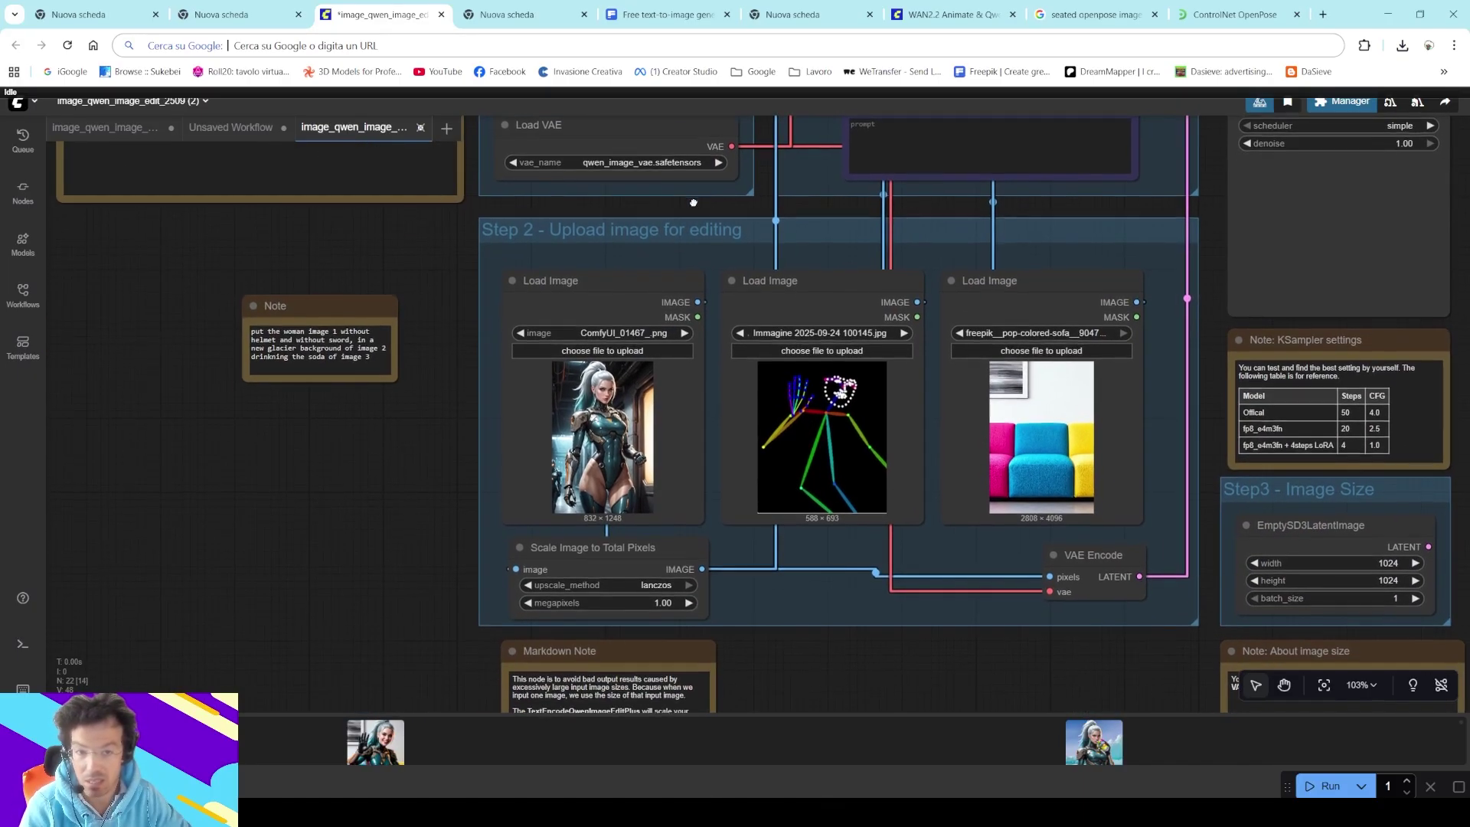
{"action": "scroll", "coordinate": [554, 434], "scroll_direction": "up", "scroll_amount": 7}
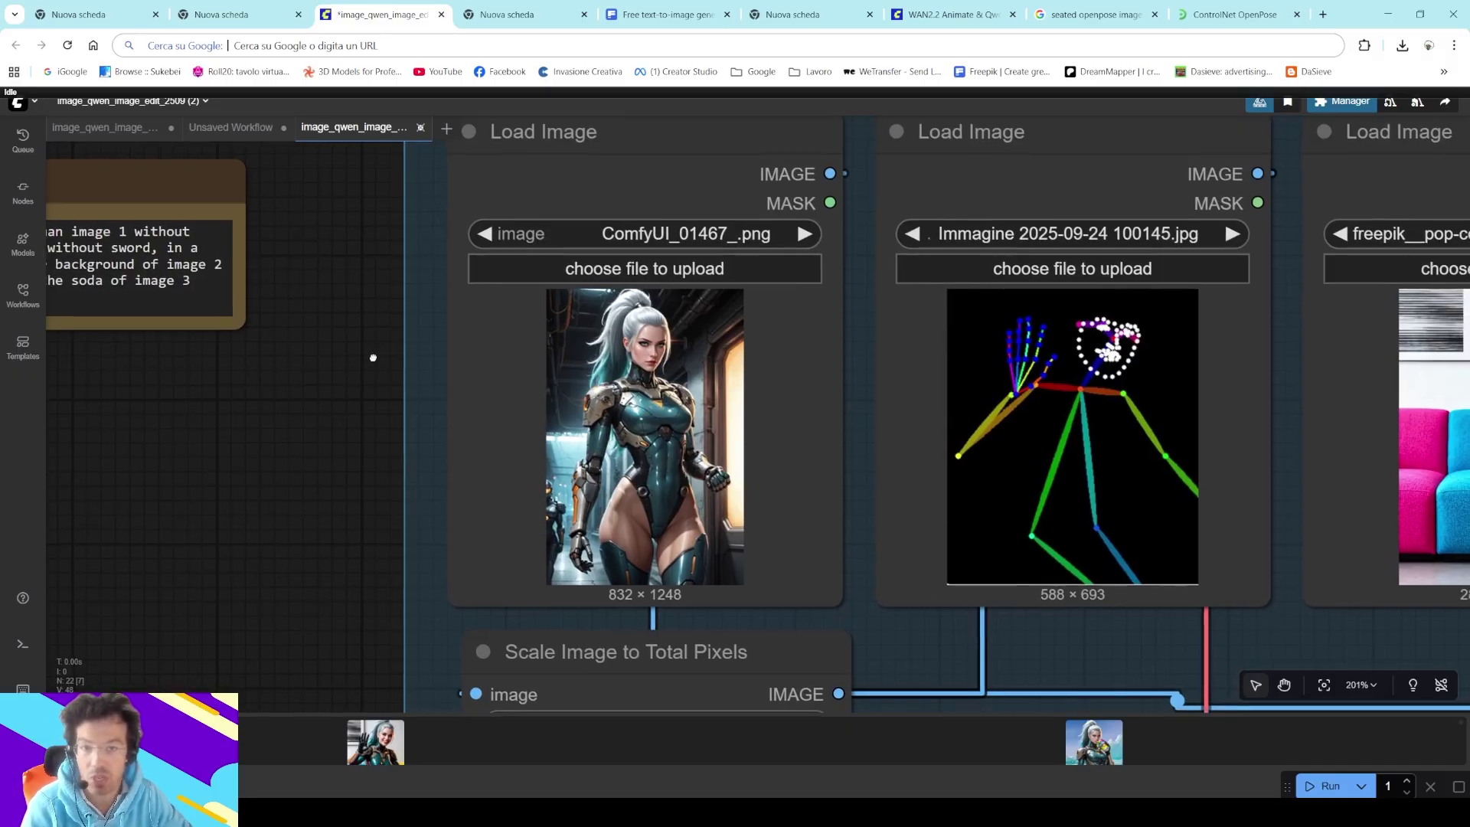
{"action": "left_click_drag", "start_coordinate": [988, 415], "coordinate": [714, 502]}
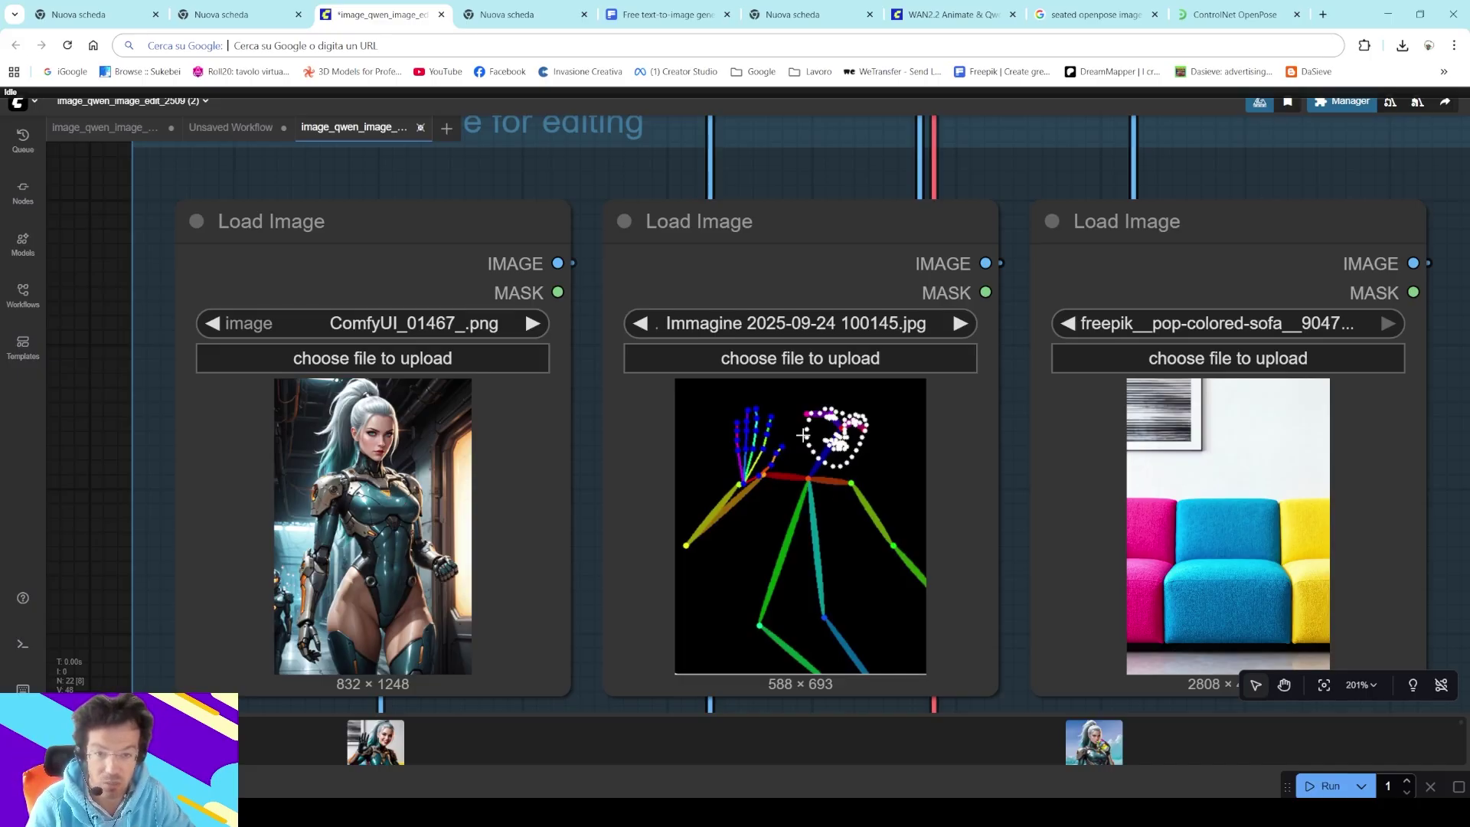
{"action": "scroll", "coordinate": [1013, 506], "scroll_direction": "right", "scroll_amount": 3}
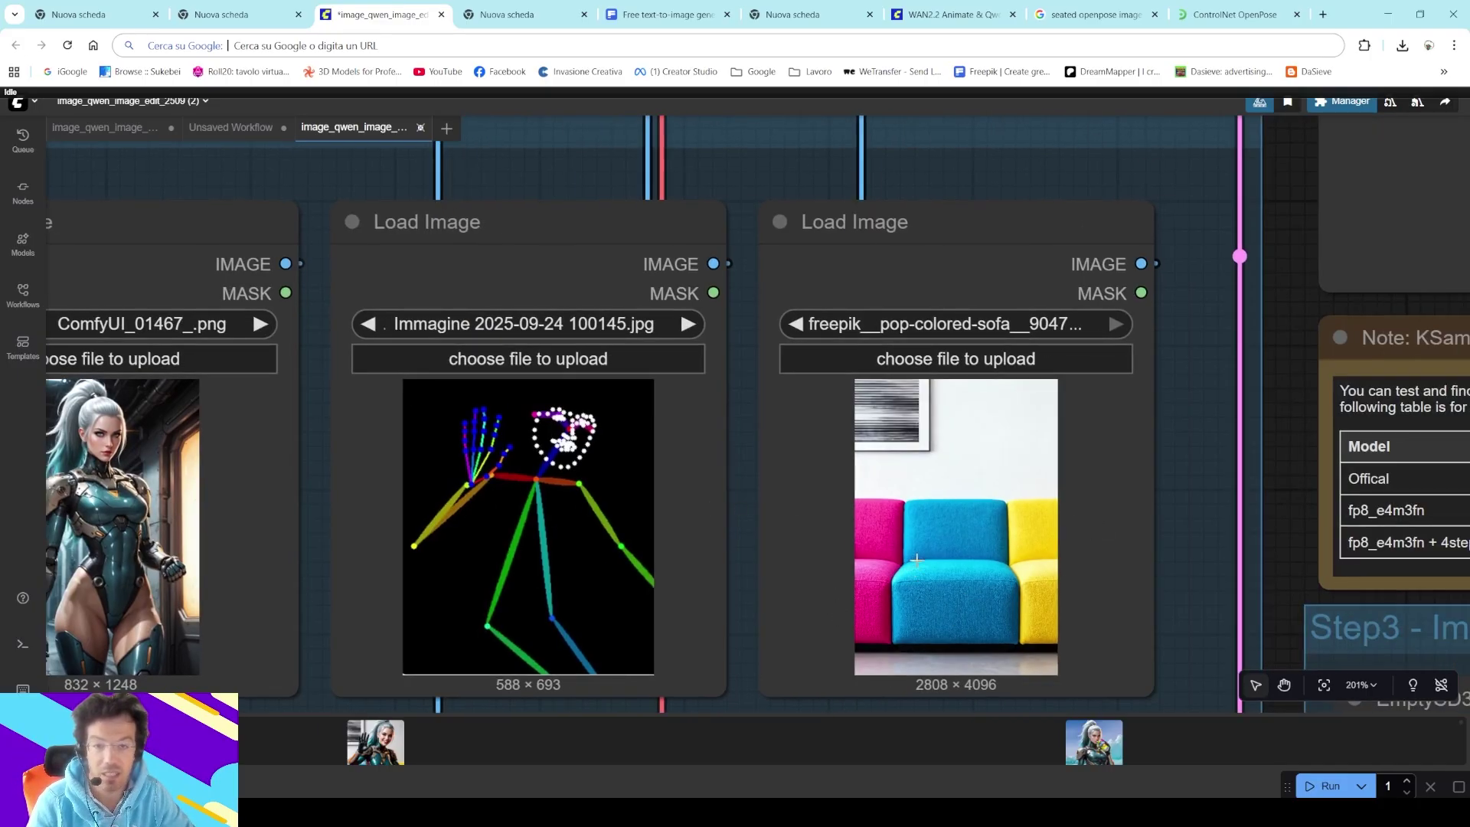
{"action": "scroll", "coordinate": [917, 560], "scroll_direction": "down", "scroll_amount": 8}
{"action": "scroll", "coordinate": [624, 384], "scroll_direction": "up", "scroll_amount": 5}
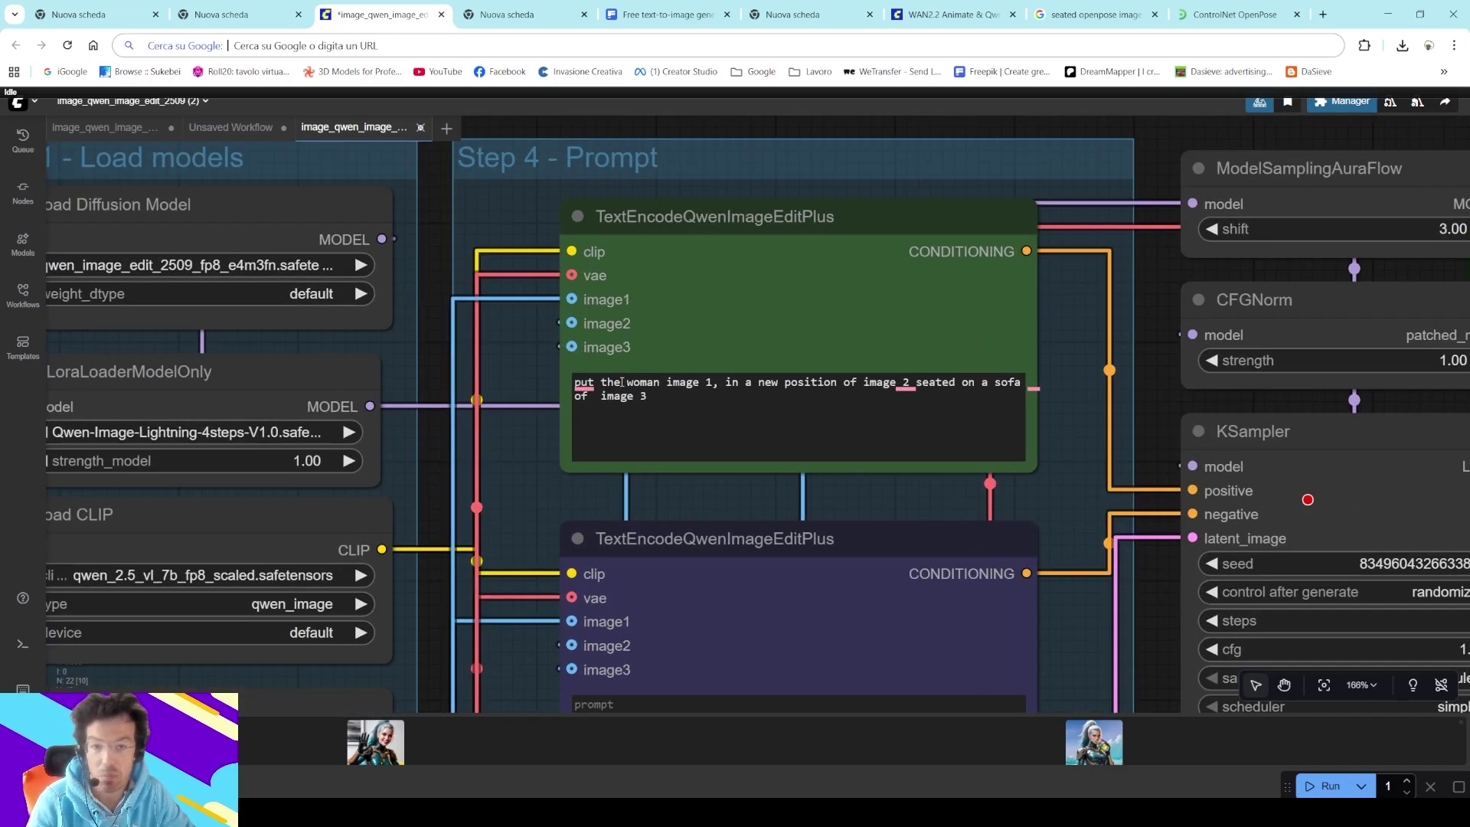
{"action": "scroll", "coordinate": [746, 387], "scroll_direction": "up", "scroll_amount": 2}
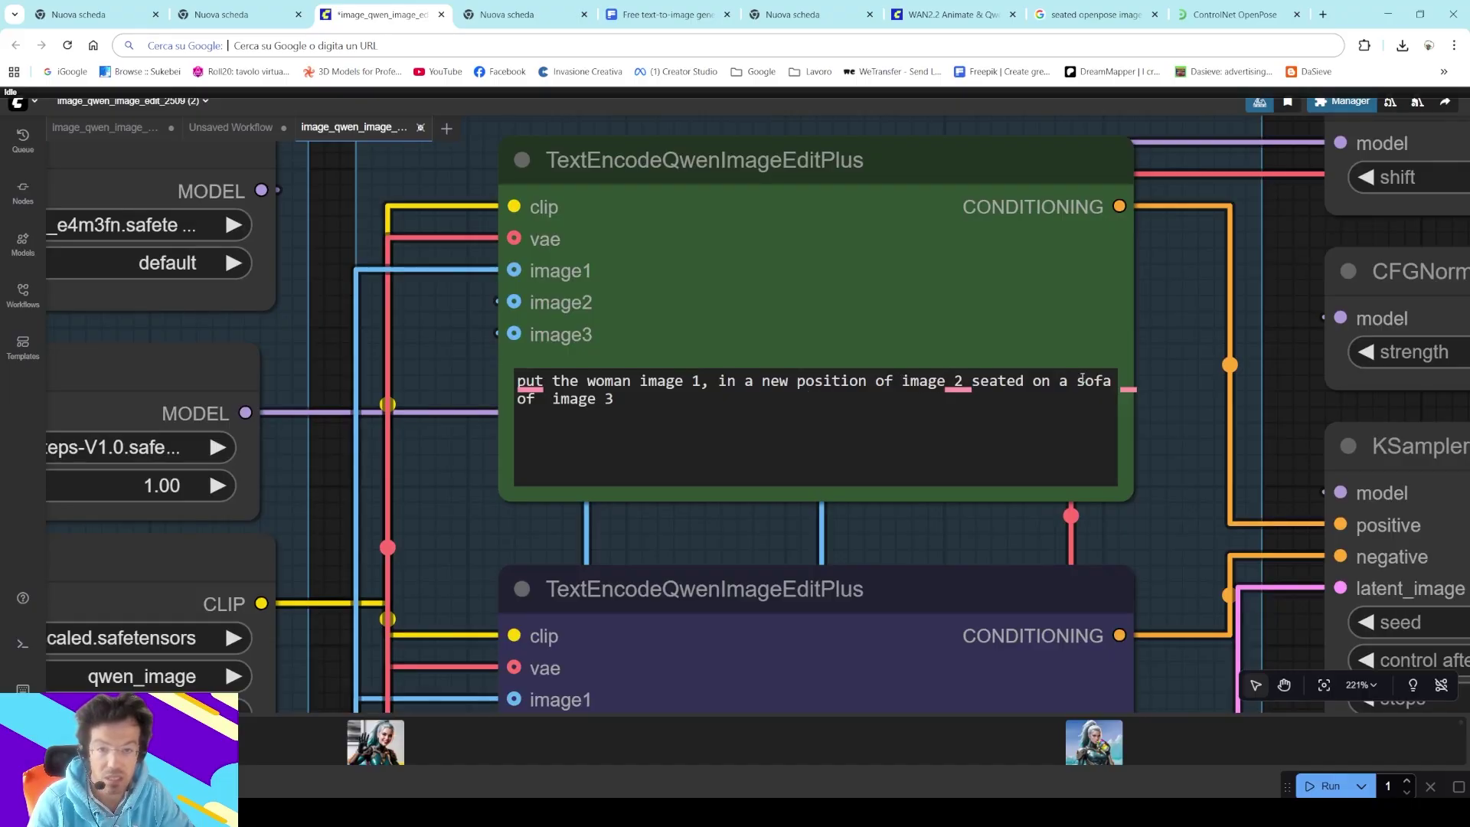
{"action": "scroll", "coordinate": [757, 450], "scroll_direction": "down", "scroll_amount": 7}
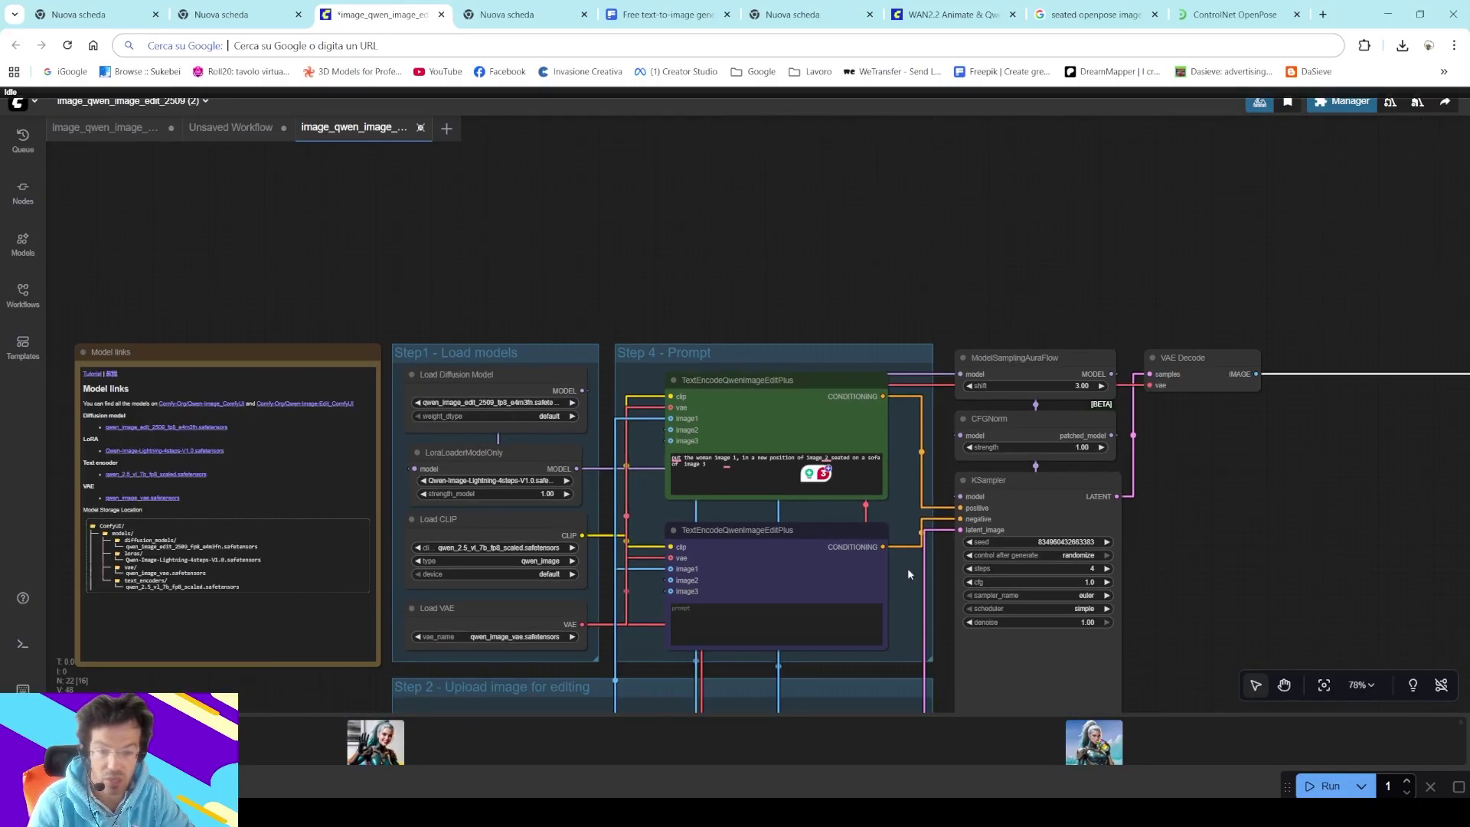
{"action": "scroll", "coordinate": [796, 450], "scroll_direction": "up", "scroll_amount": 4}
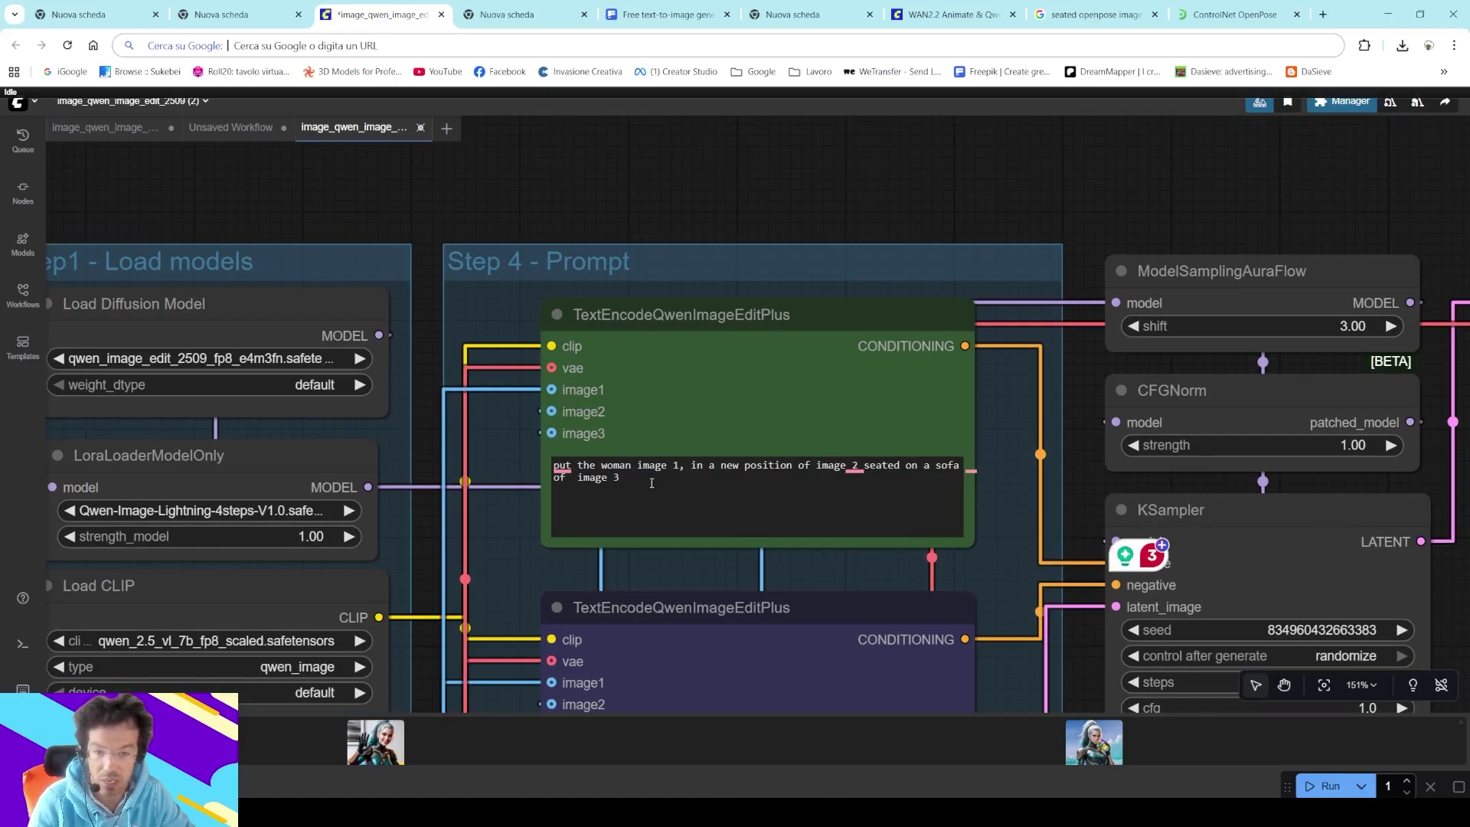
{"action": "scroll", "coordinate": [1080, 658], "scroll_direction": "down", "scroll_amount": 10}
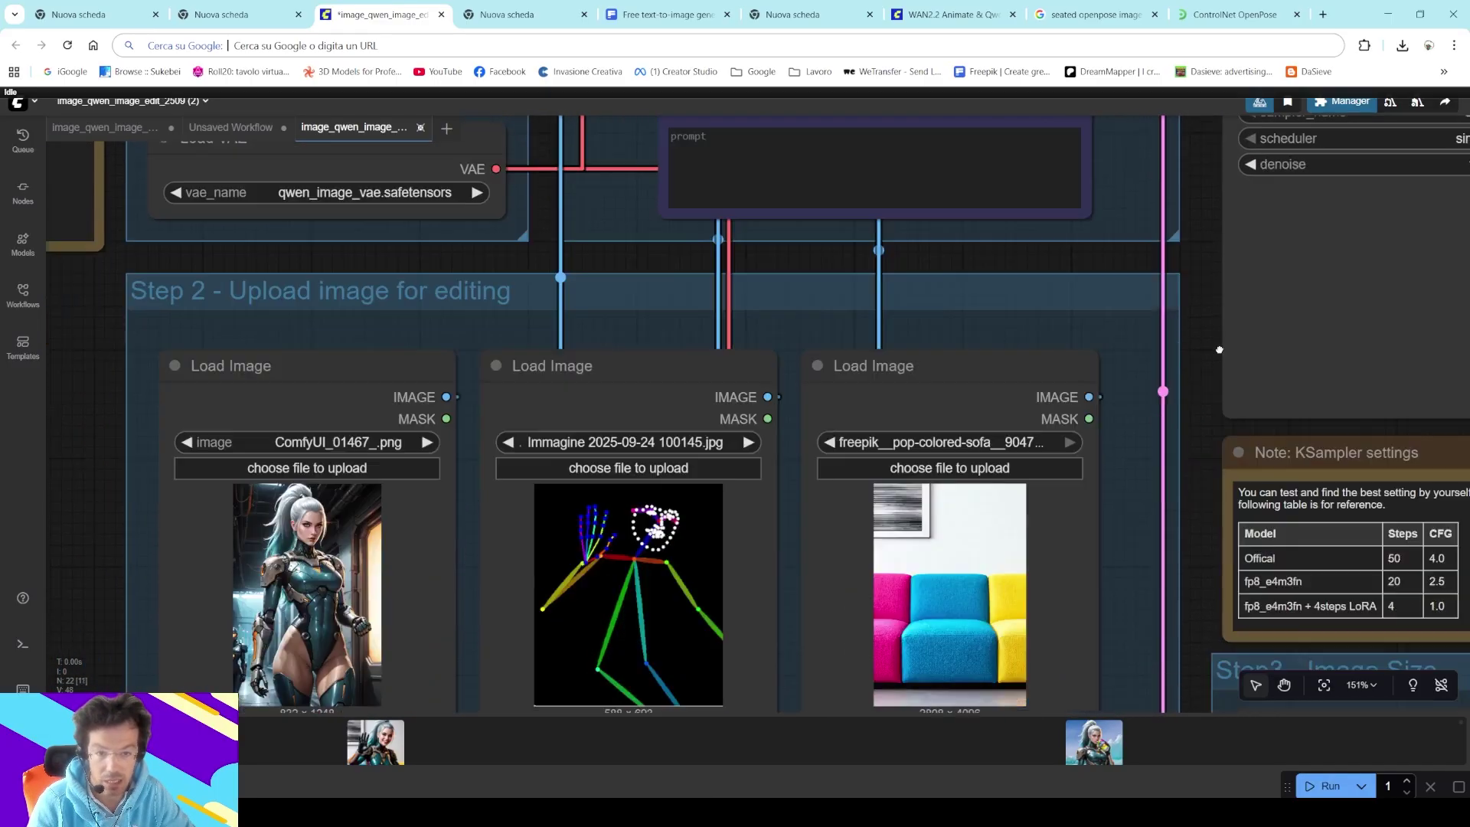
{"action": "scroll", "coordinate": [1236, 347], "scroll_direction": "up", "scroll_amount": 1}
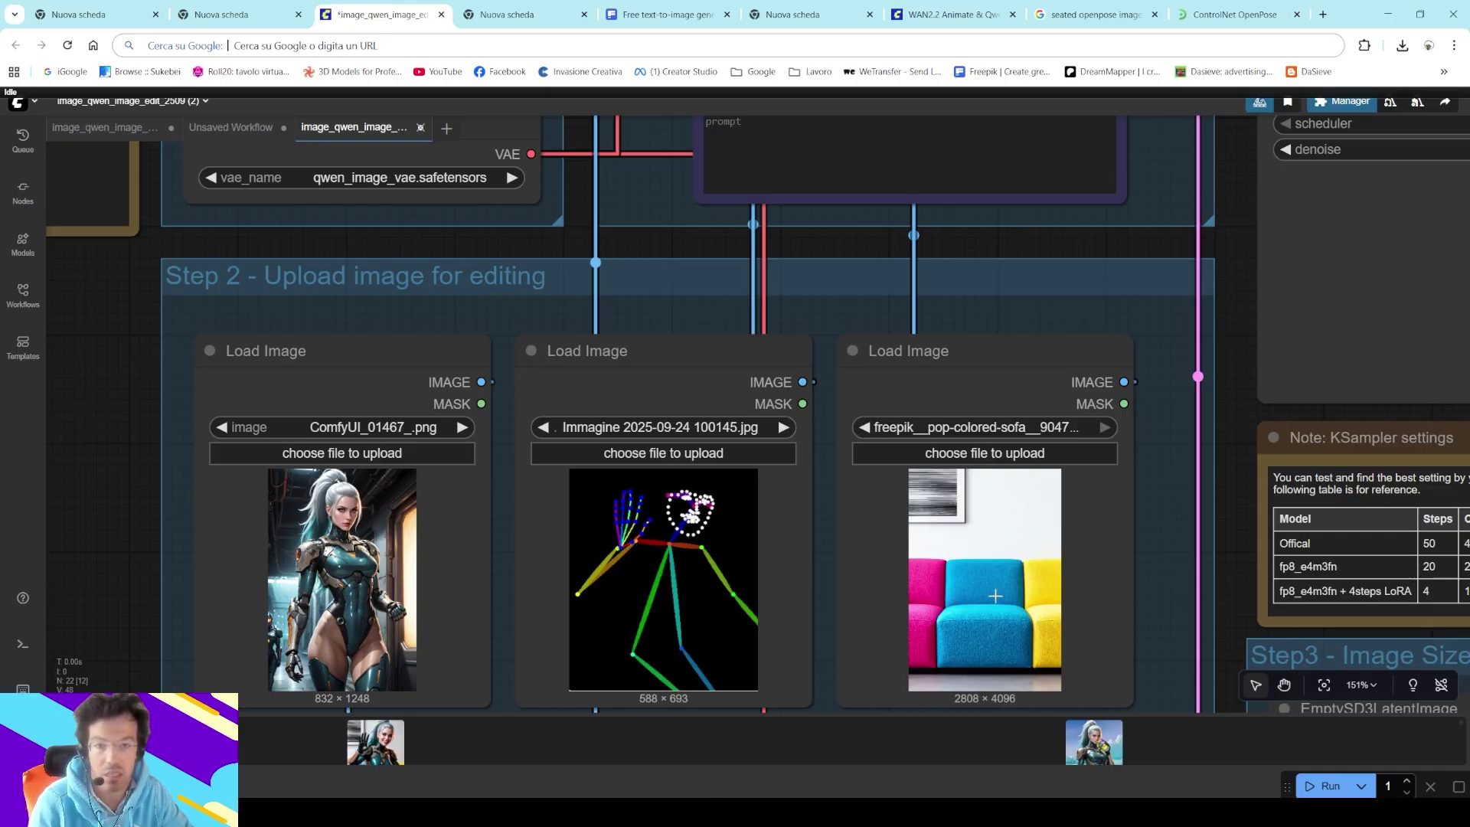
- Move the Save Image node with the seated woman next to the KSampler and fit the whole workflow in view
{"action": "scroll", "coordinate": [989, 603], "scroll_direction": "down", "scroll_amount": 8}
{"action": "left_click_drag", "start_coordinate": [1302, 536], "coordinate": [1153, 514]}
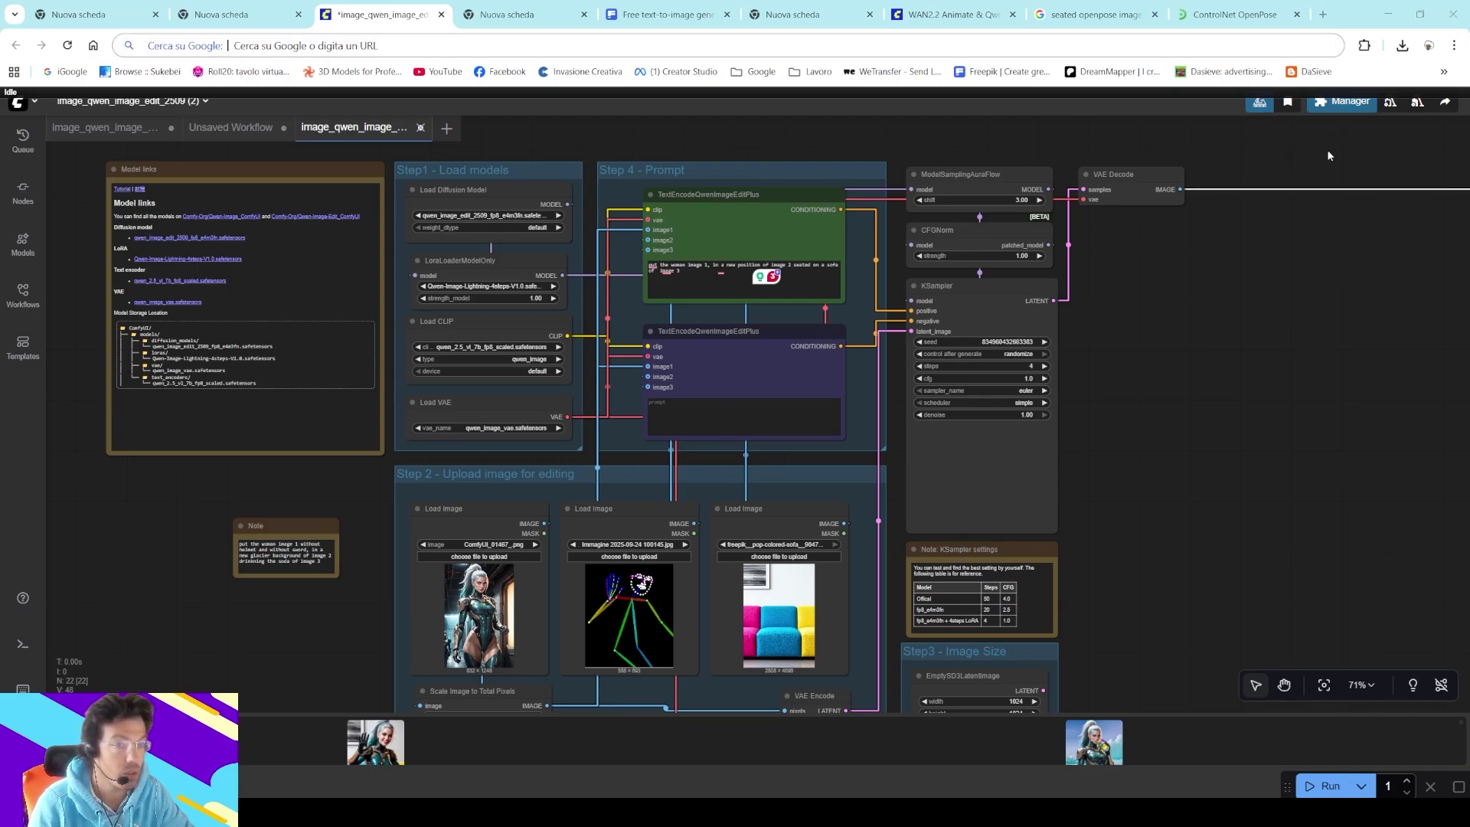
{"action": "left_click_drag", "start_coordinate": [1326, 149], "coordinate": [987, 161]}
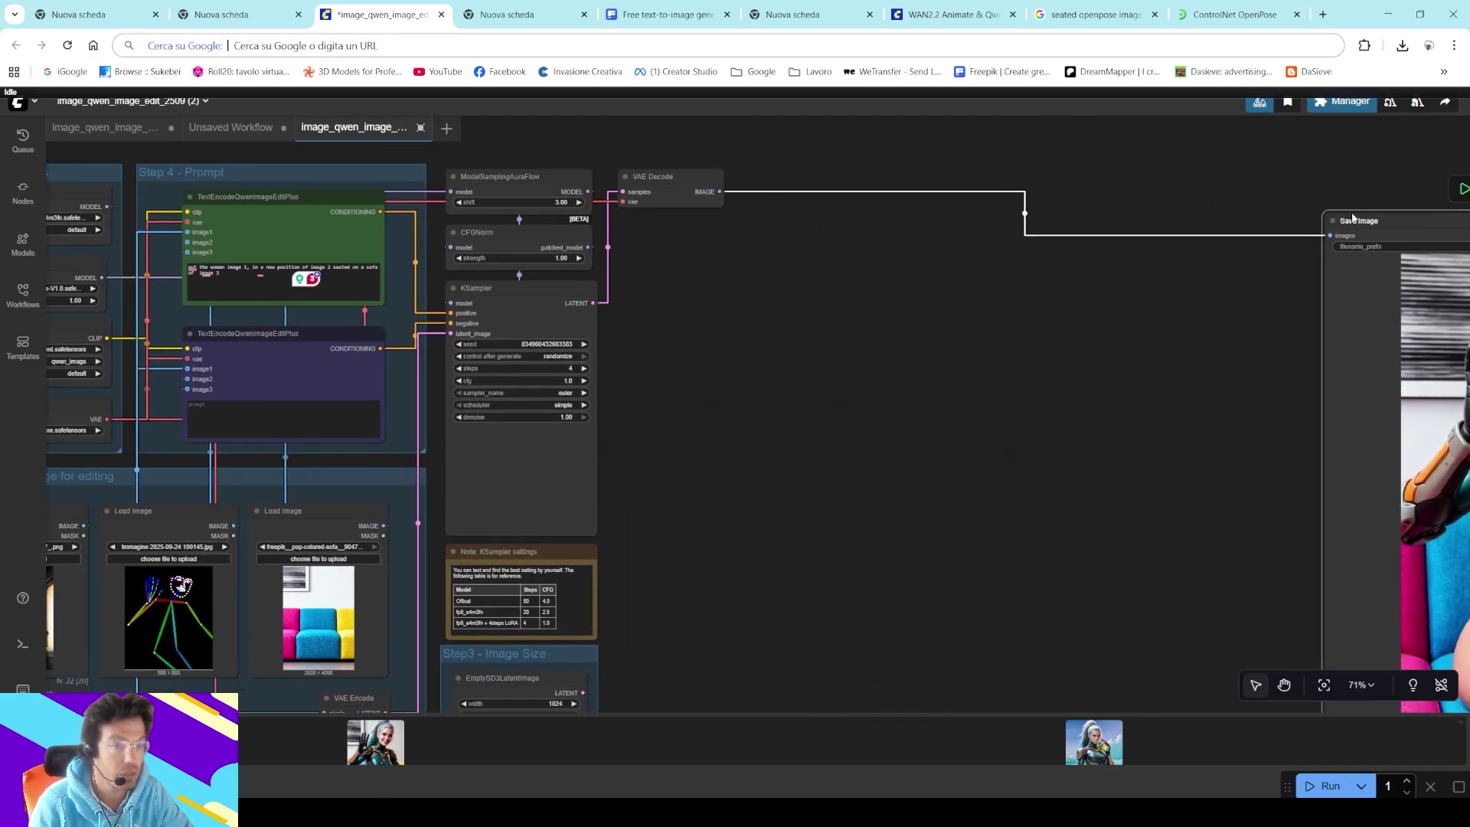
{"action": "left_click_drag", "start_coordinate": [1353, 218], "coordinate": [639, 251]}
{"action": "left_click_drag", "start_coordinate": [1184, 448], "coordinate": [1274, 351]}
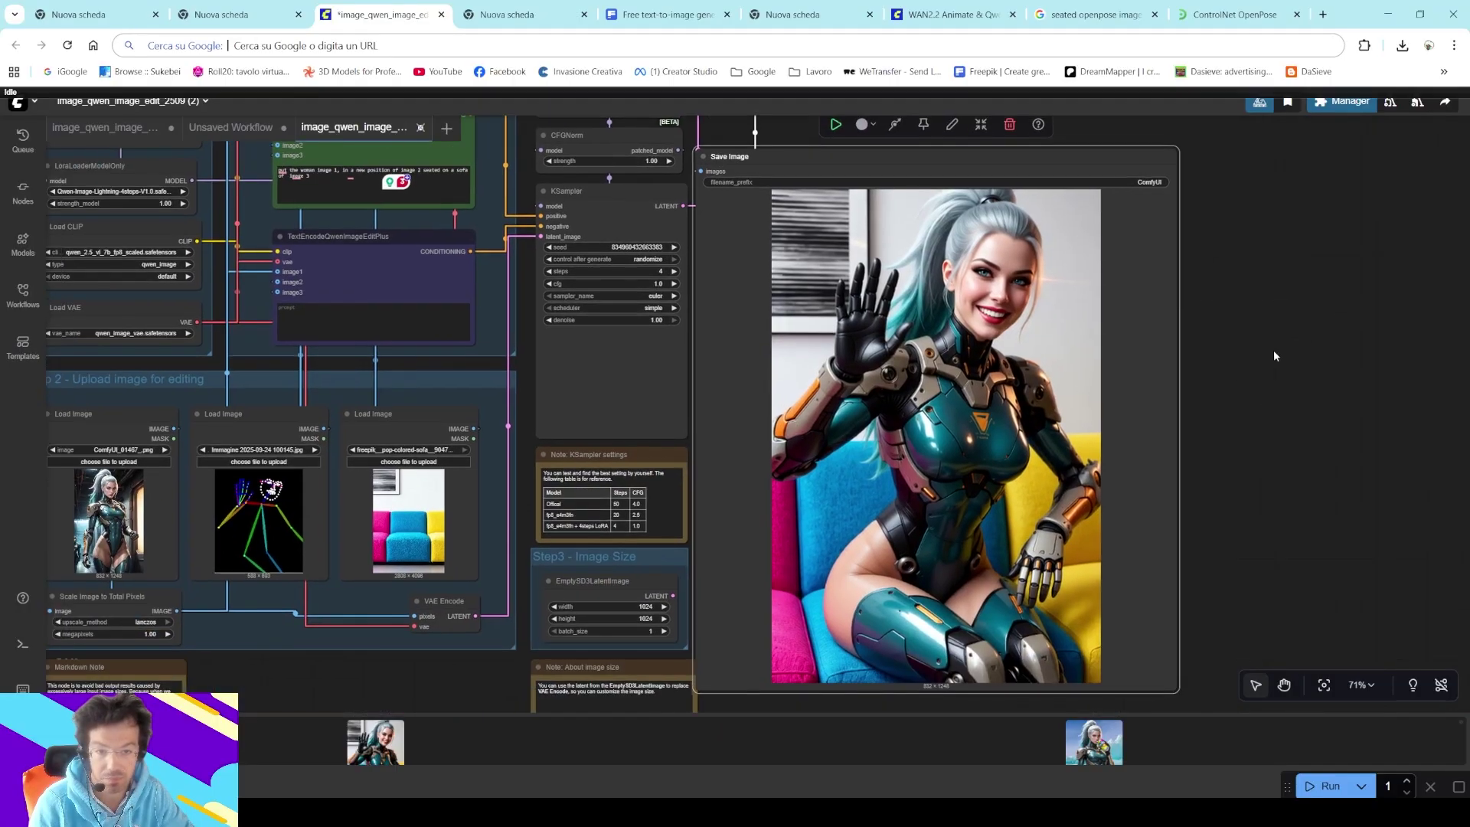
{"action": "scroll", "coordinate": [1274, 351], "scroll_direction": "down", "scroll_amount": 3}
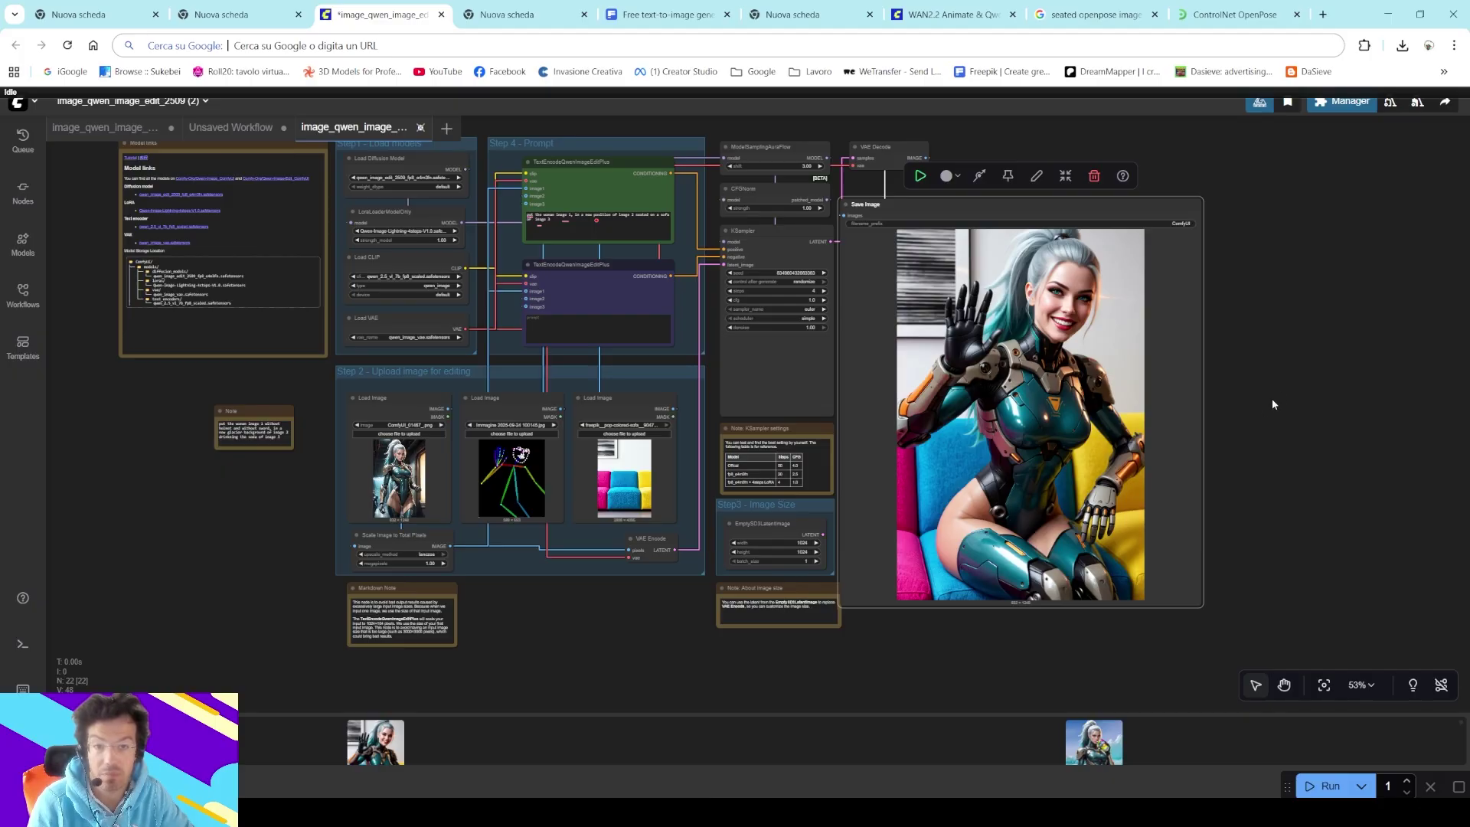
{"action": "left_click_drag", "start_coordinate": [1279, 390], "coordinate": [1281, 431]}
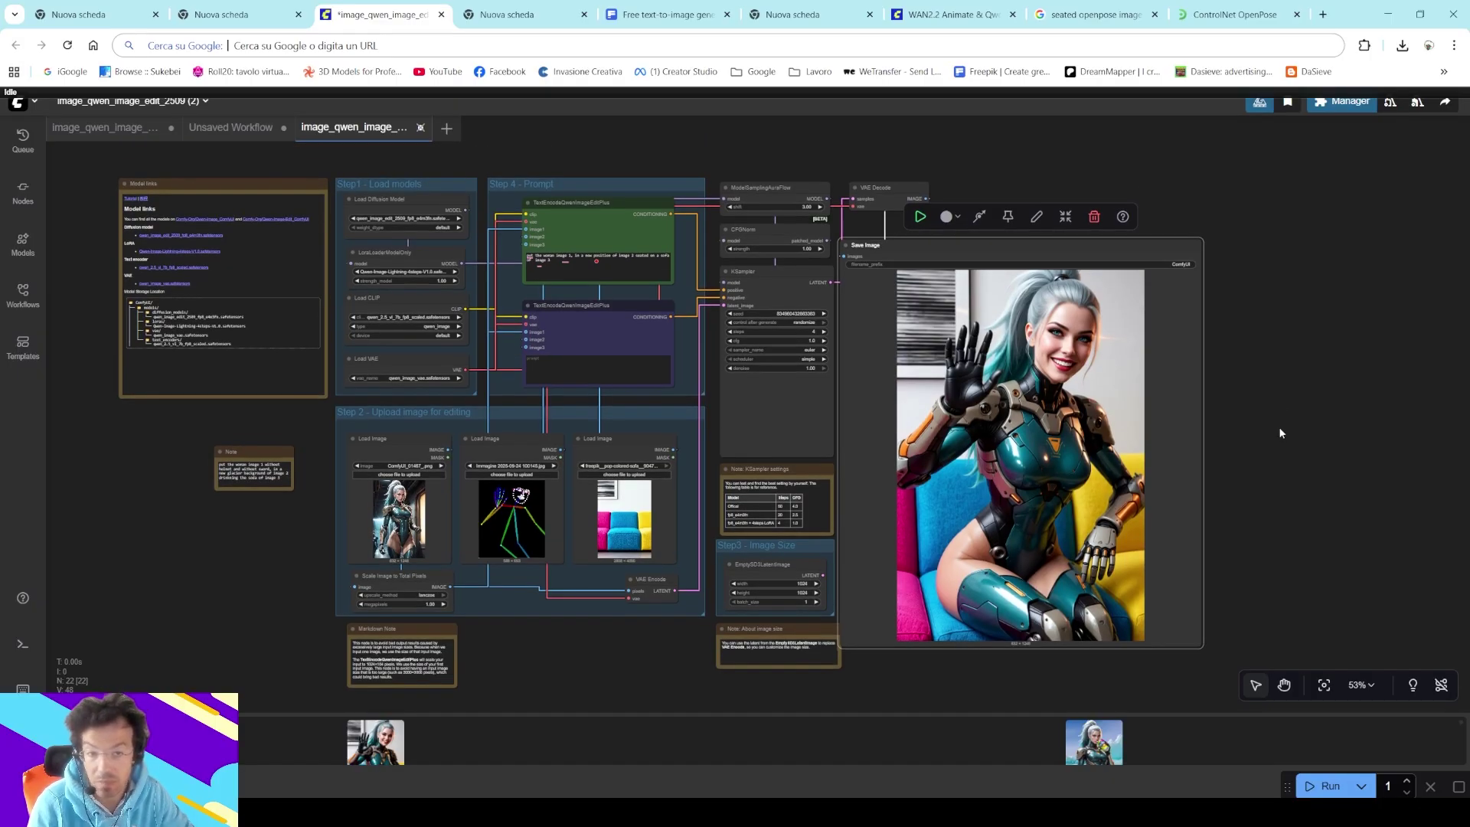
- Capture a screenshot of the whole workflow and save it in Downloads as "Immagine 2025-09-24 100759.jpg"
{"action": "left_click", "coordinate": [905, 156]}
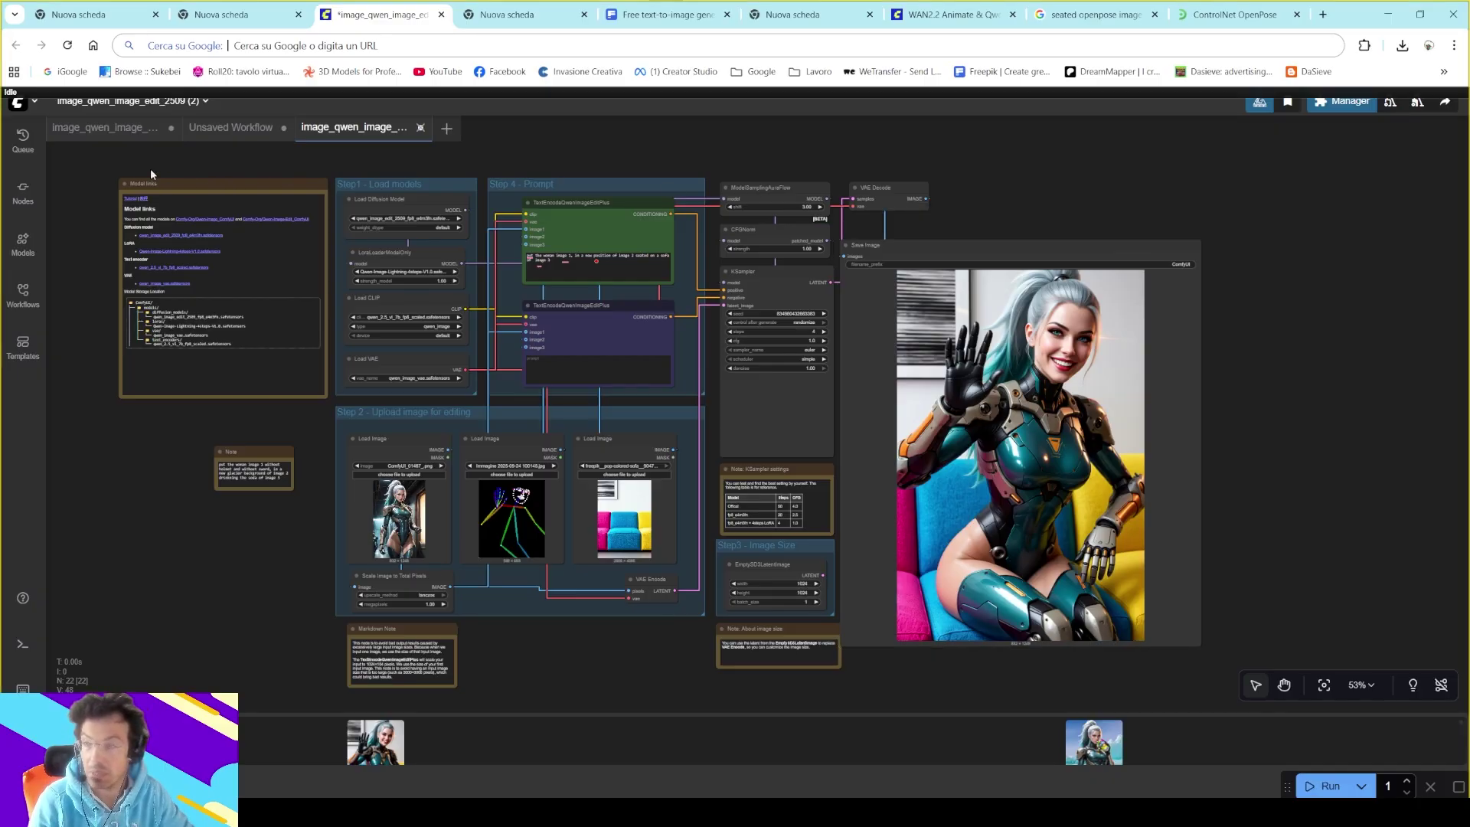
{"action": "key", "text": "shift+super+s"}
{"action": "left_click_drag", "start_coordinate": [61, 150], "coordinate": [1268, 656]}
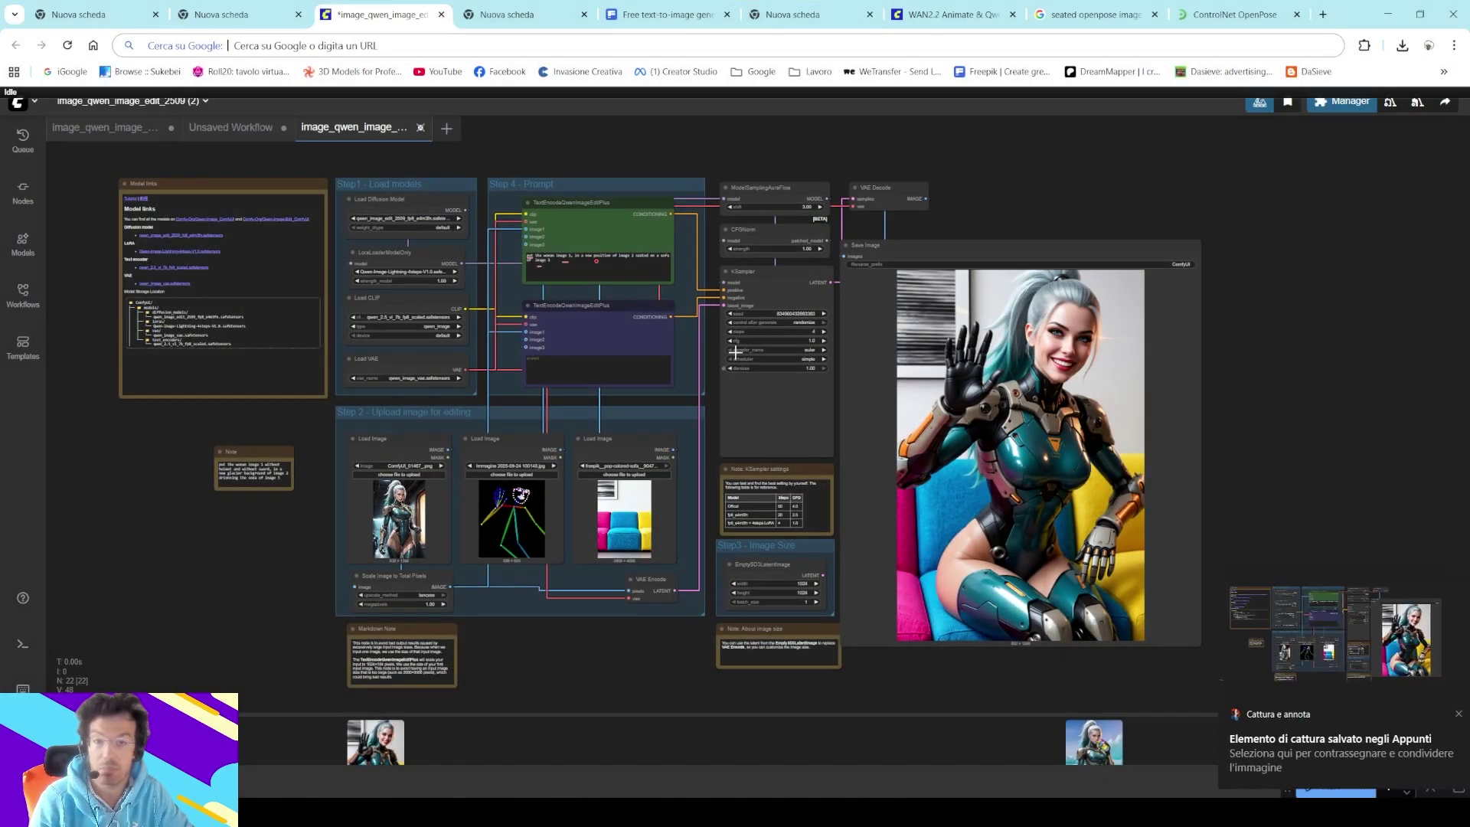
{"action": "left_click", "coordinate": [1347, 753]}
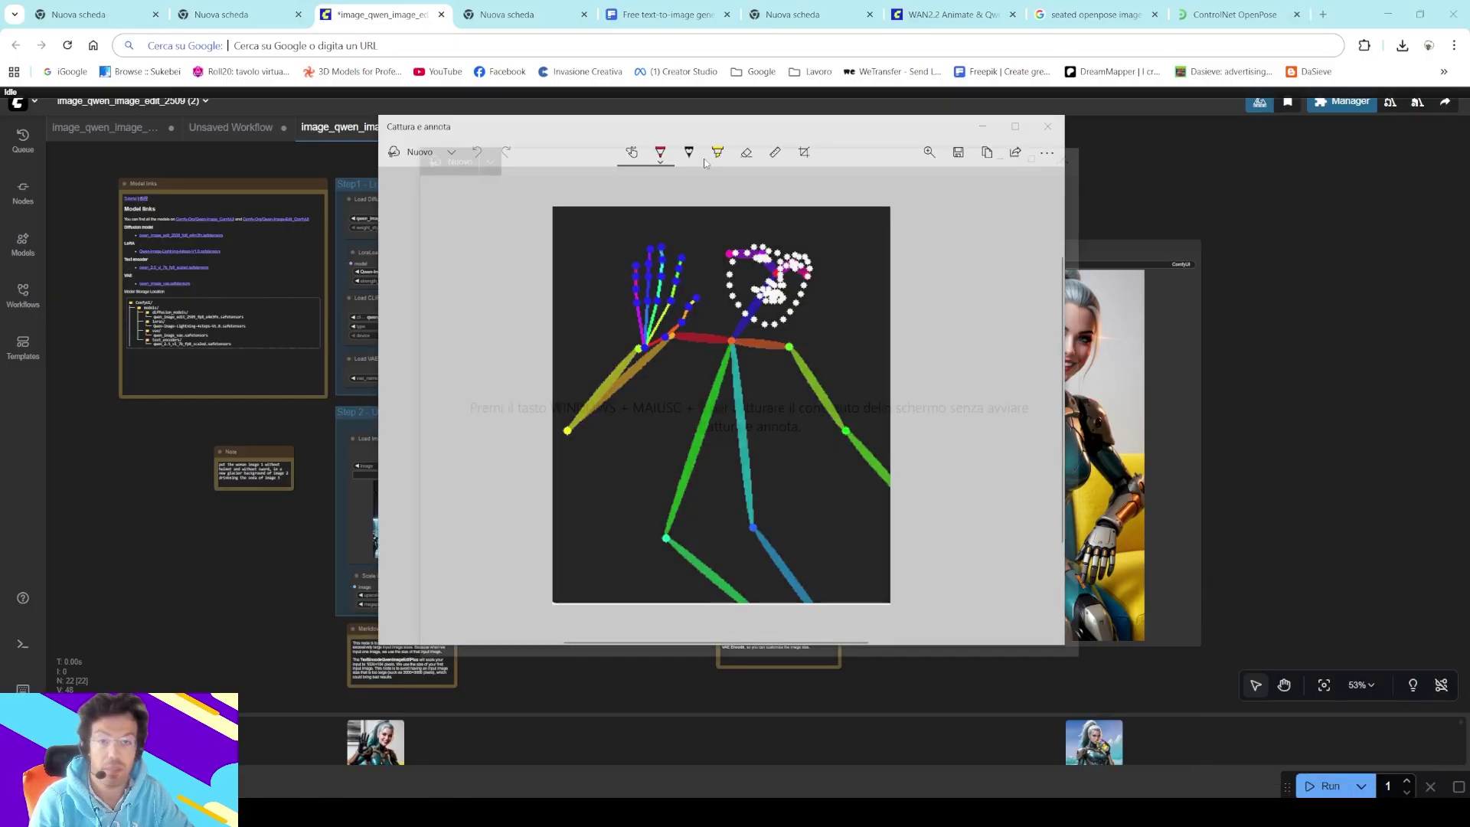
{"action": "left_click", "coordinate": [988, 175]}
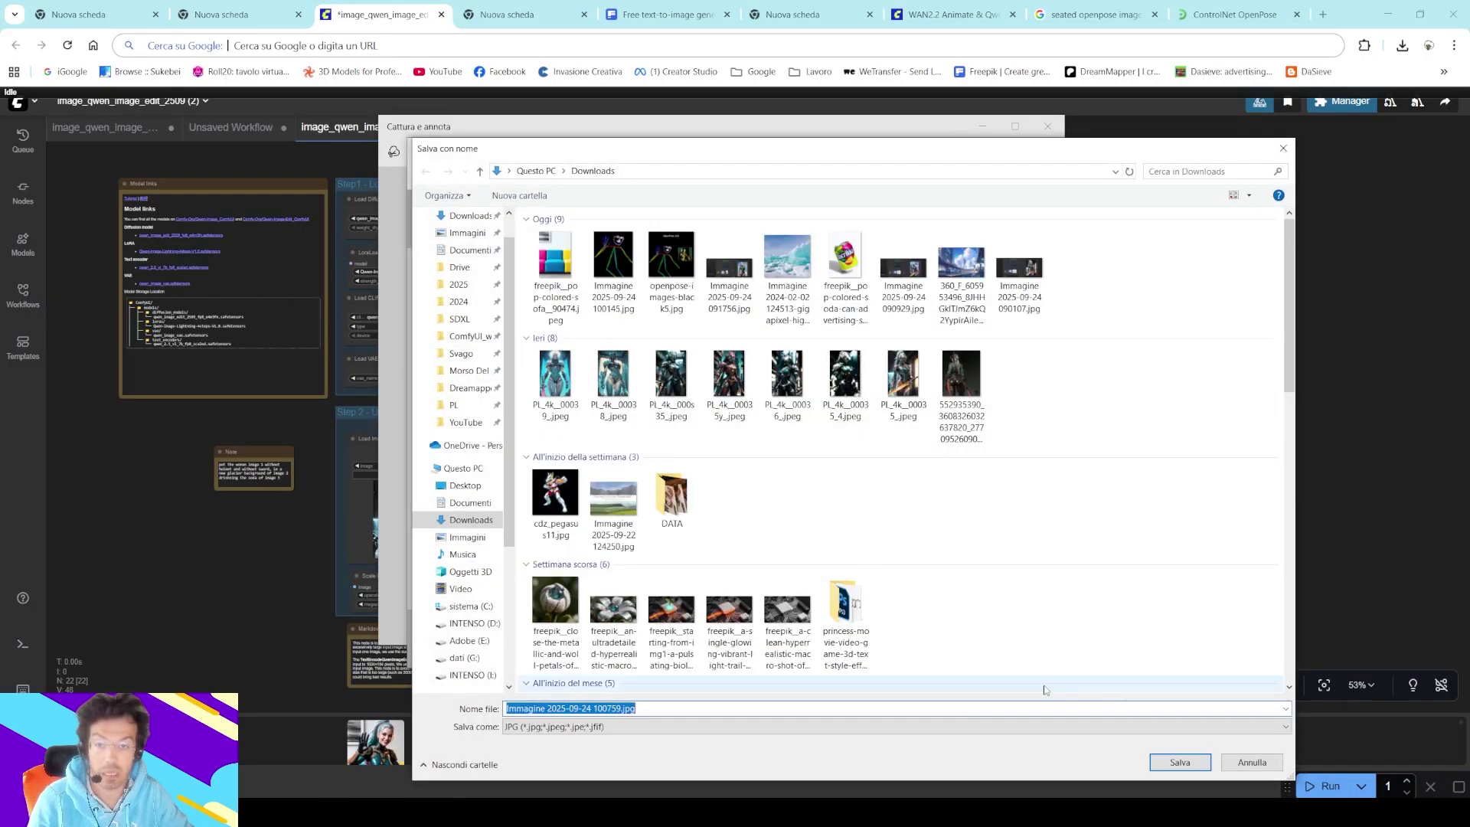
{"action": "left_click", "coordinate": [1181, 767]}
{"action": "left_click", "coordinate": [1071, 147]}
{"action": "left_click", "coordinate": [1046, 126]}
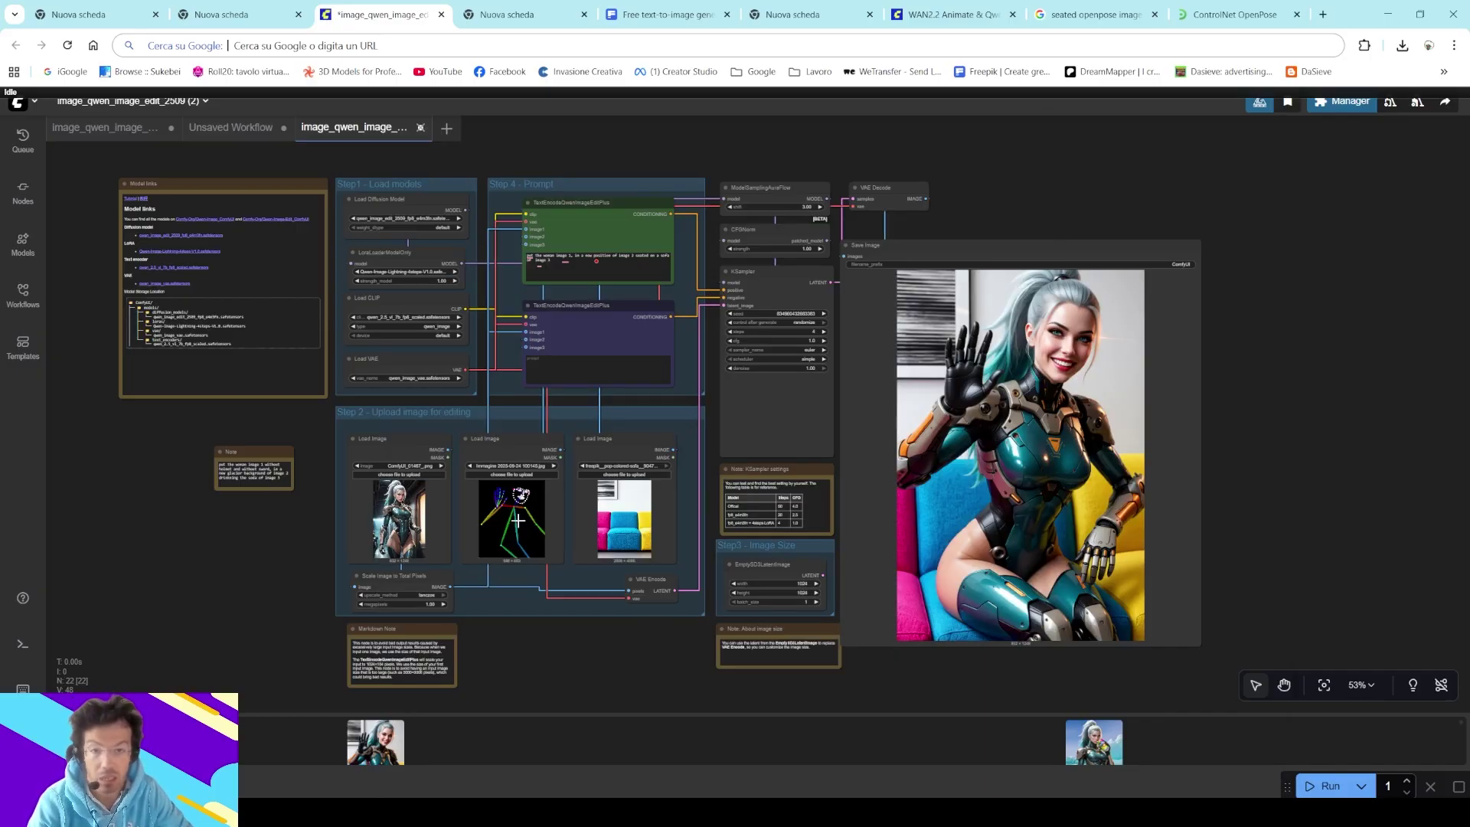
- Hold the pose skeleton's Load Image node beside the generated picture for comparison and return it to the Step 2 group
{"action": "left_click_drag", "start_coordinate": [530, 444], "coordinate": [858, 306]}
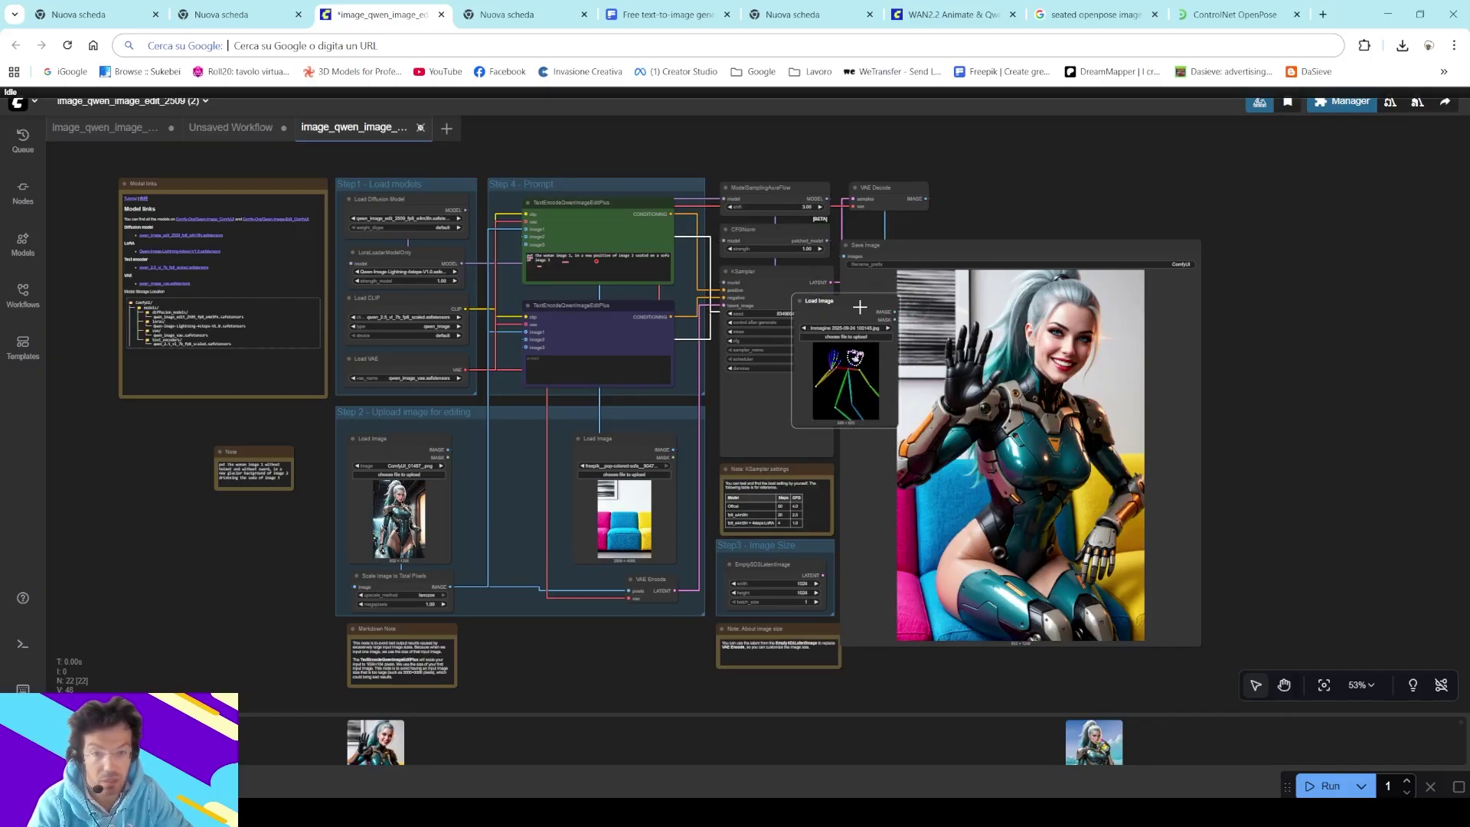
{"action": "left_click", "coordinate": [858, 306]}
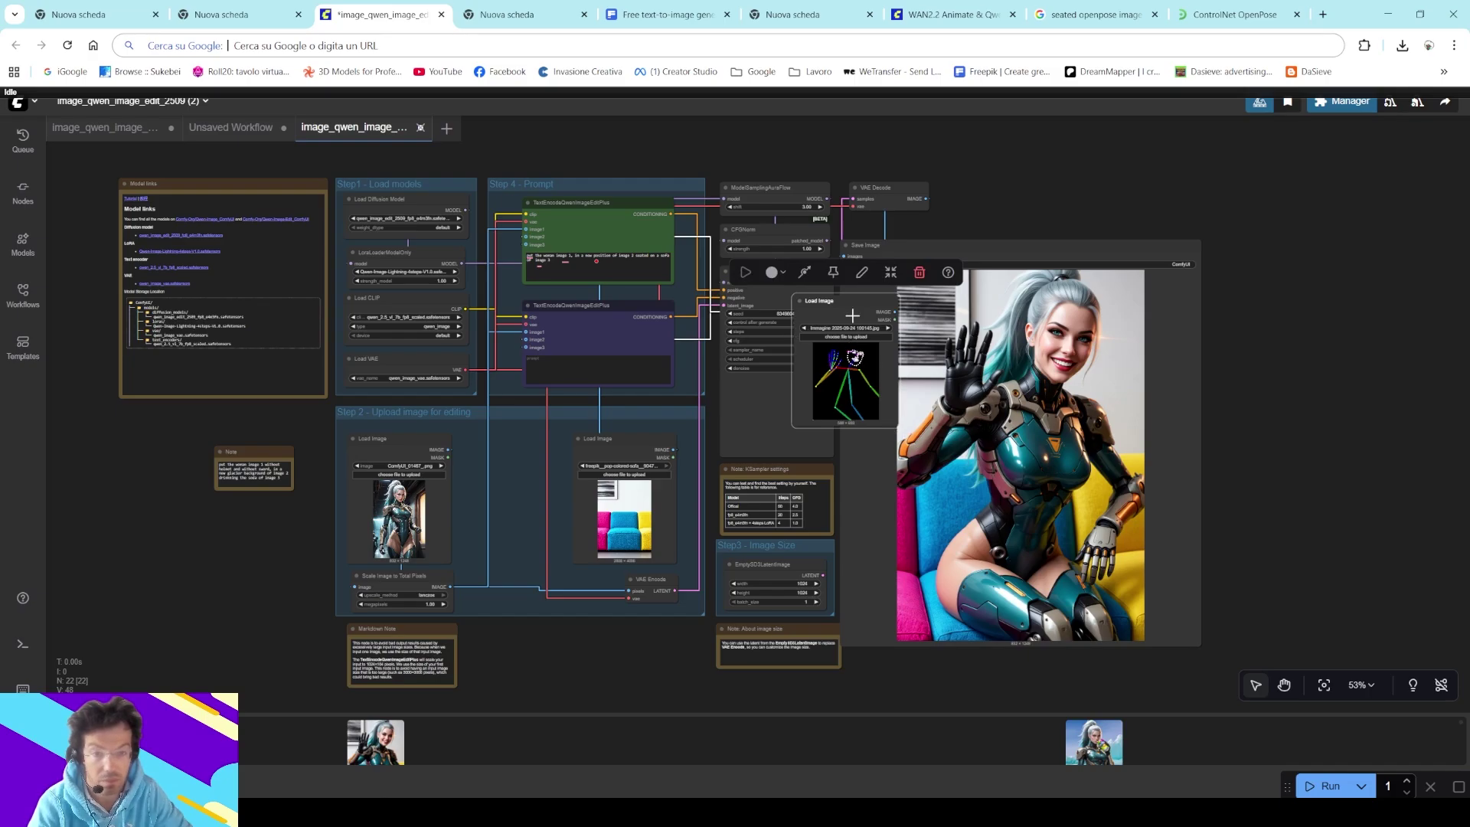
{"action": "left_click_drag", "start_coordinate": [844, 304], "coordinate": [509, 440]}
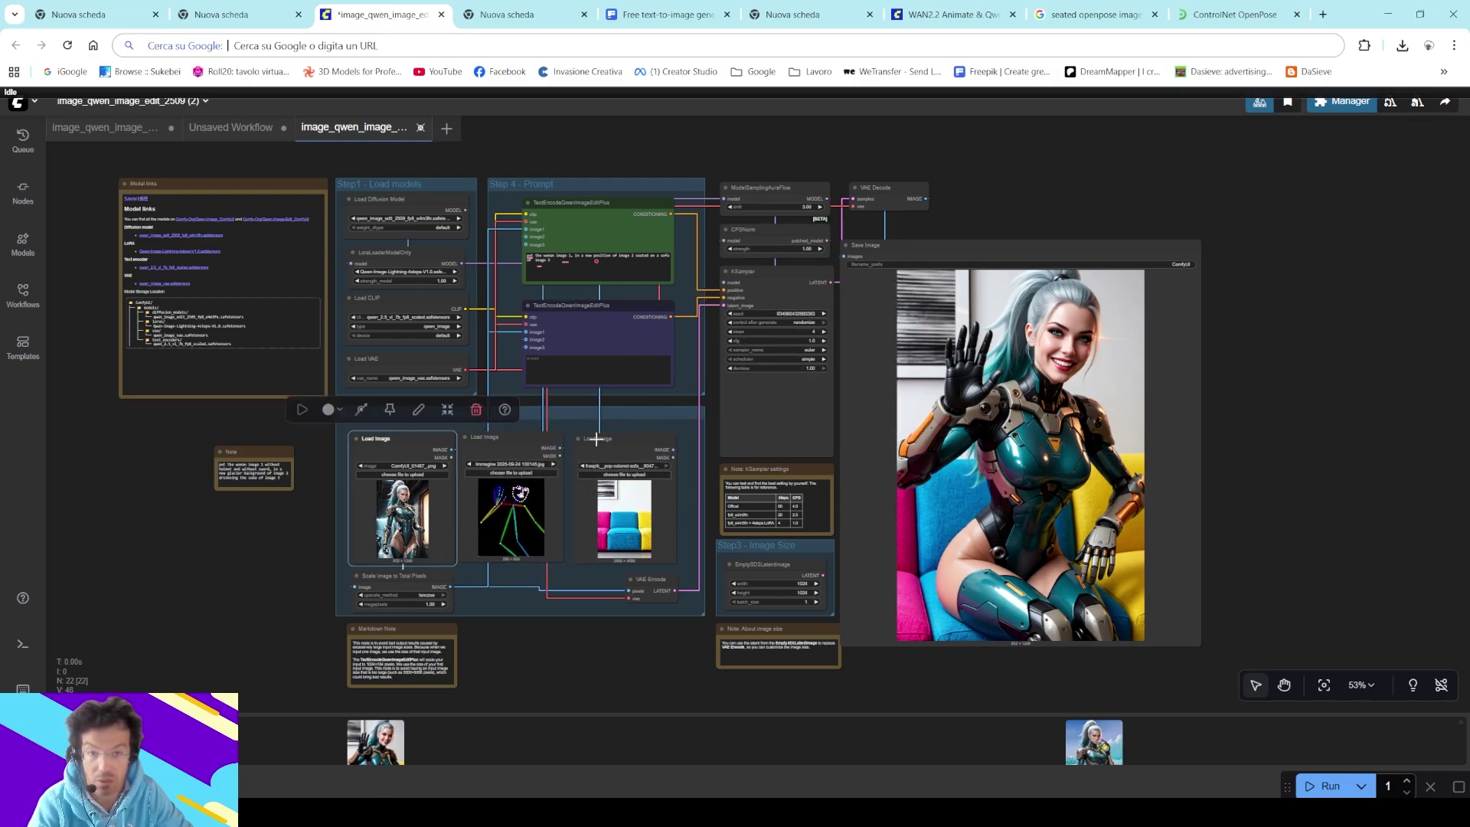
- Enlarge the woman's Load Image node and place it over the left part of the workflow for comparison with the generated picture
{"action": "left_click_drag", "start_coordinate": [373, 438], "coordinate": [890, 277]}
{"action": "left_click_drag", "start_coordinate": [968, 399], "coordinate": [1200, 628]}
{"action": "left_click_drag", "start_coordinate": [1059, 276], "coordinate": [813, 245]}
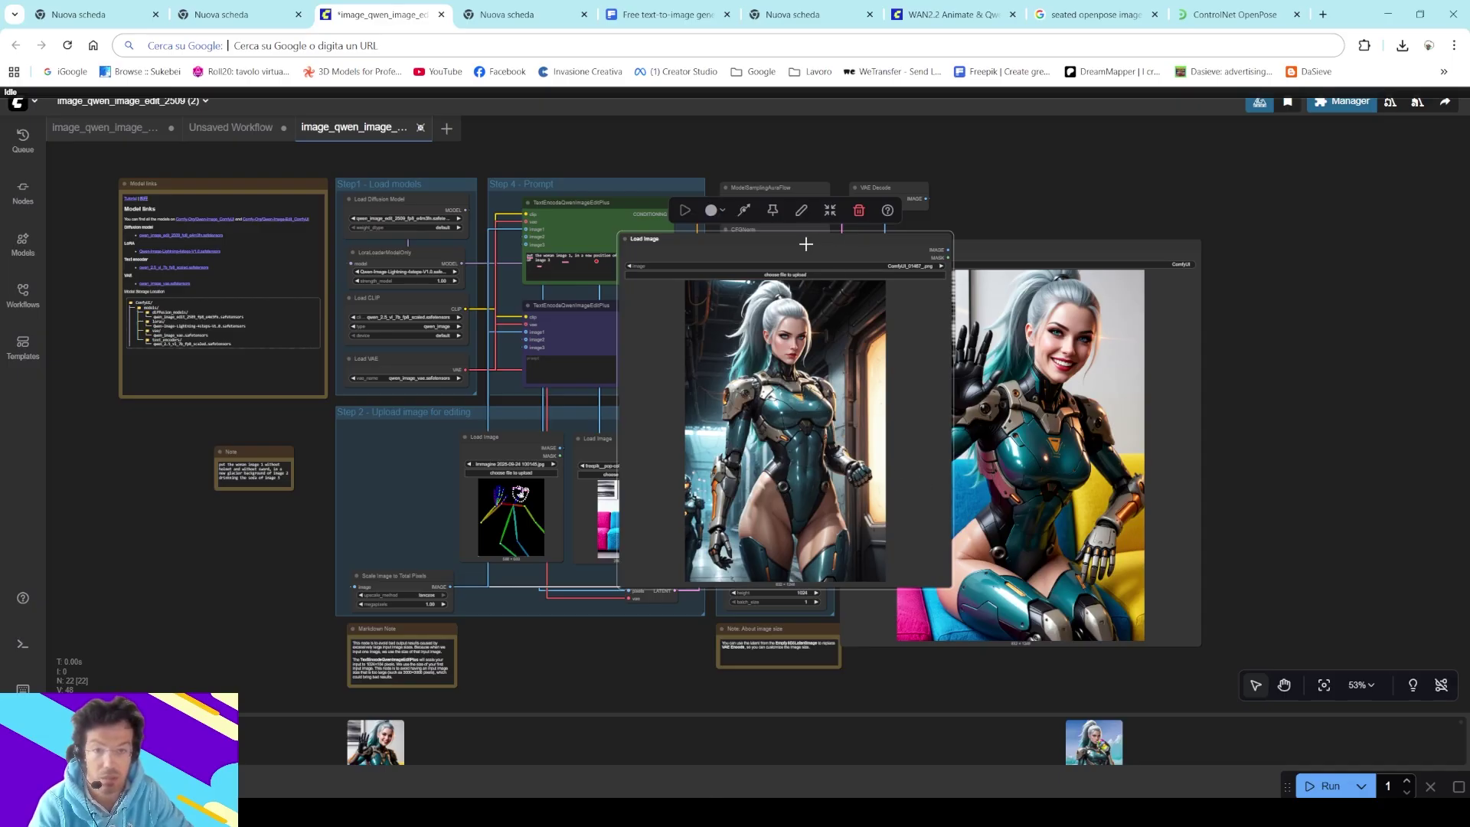
{"action": "left_click_drag", "start_coordinate": [827, 245], "coordinate": [520, 250]}
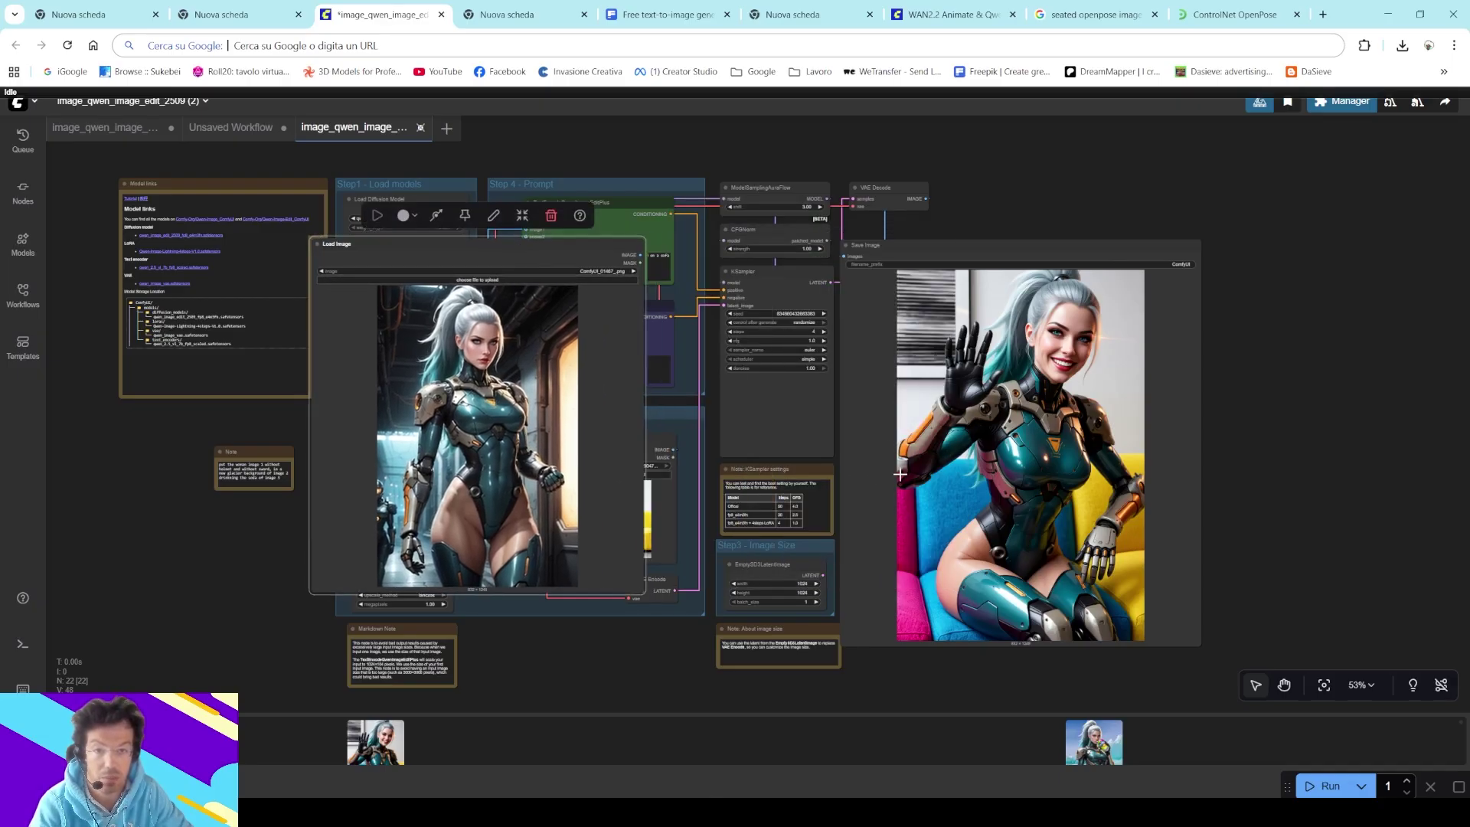
{"action": "left_click_drag", "start_coordinate": [549, 269], "coordinate": [286, 319]}
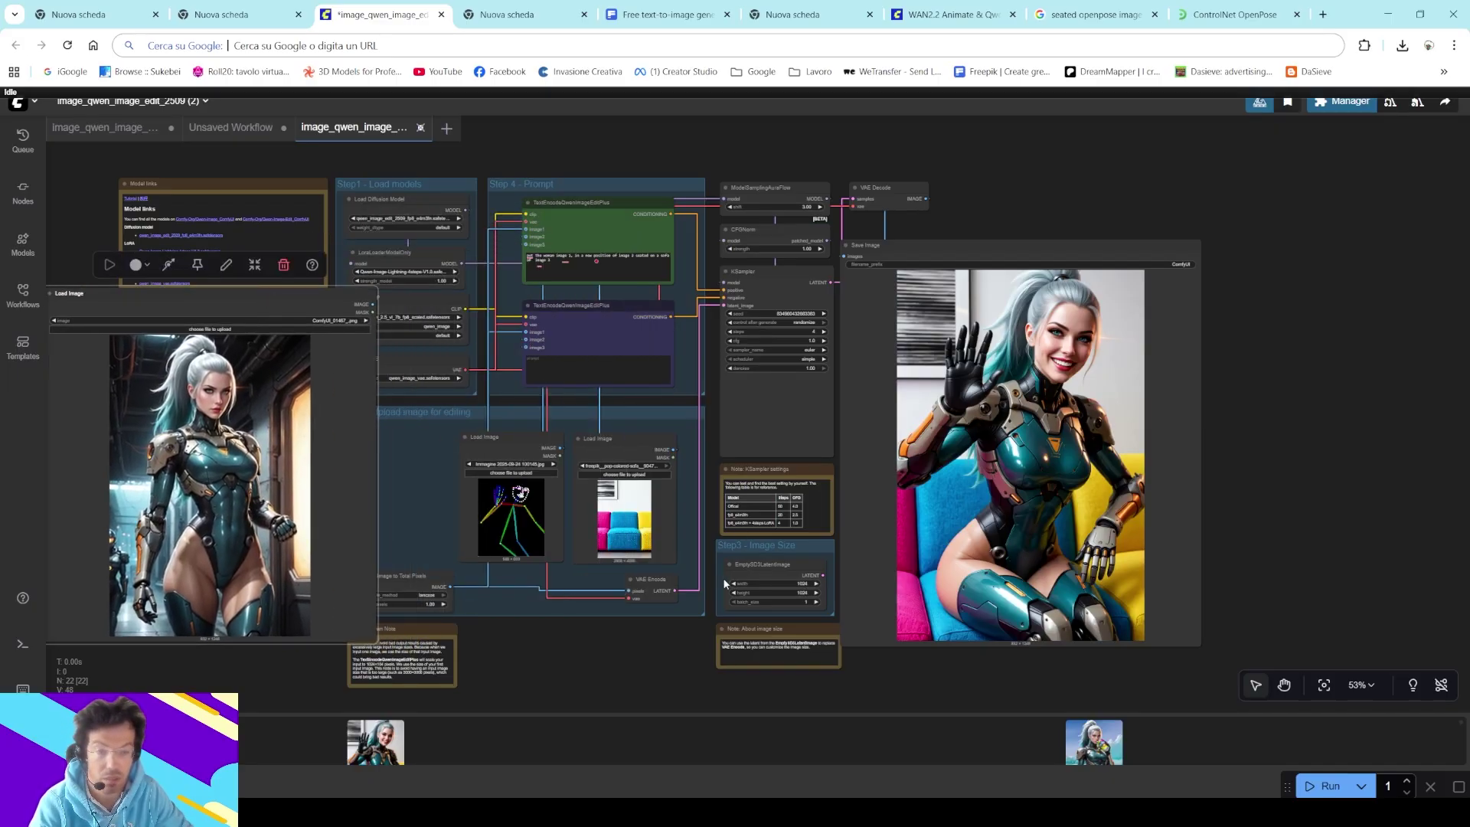
- Compare the pose skeleton and sofa source images with the generated picture of the seated woman
{"action": "scroll", "coordinate": [623, 530], "scroll_direction": "up", "scroll_amount": 5}
{"action": "scroll", "coordinate": [622, 530], "scroll_direction": "up", "scroll_amount": 4}
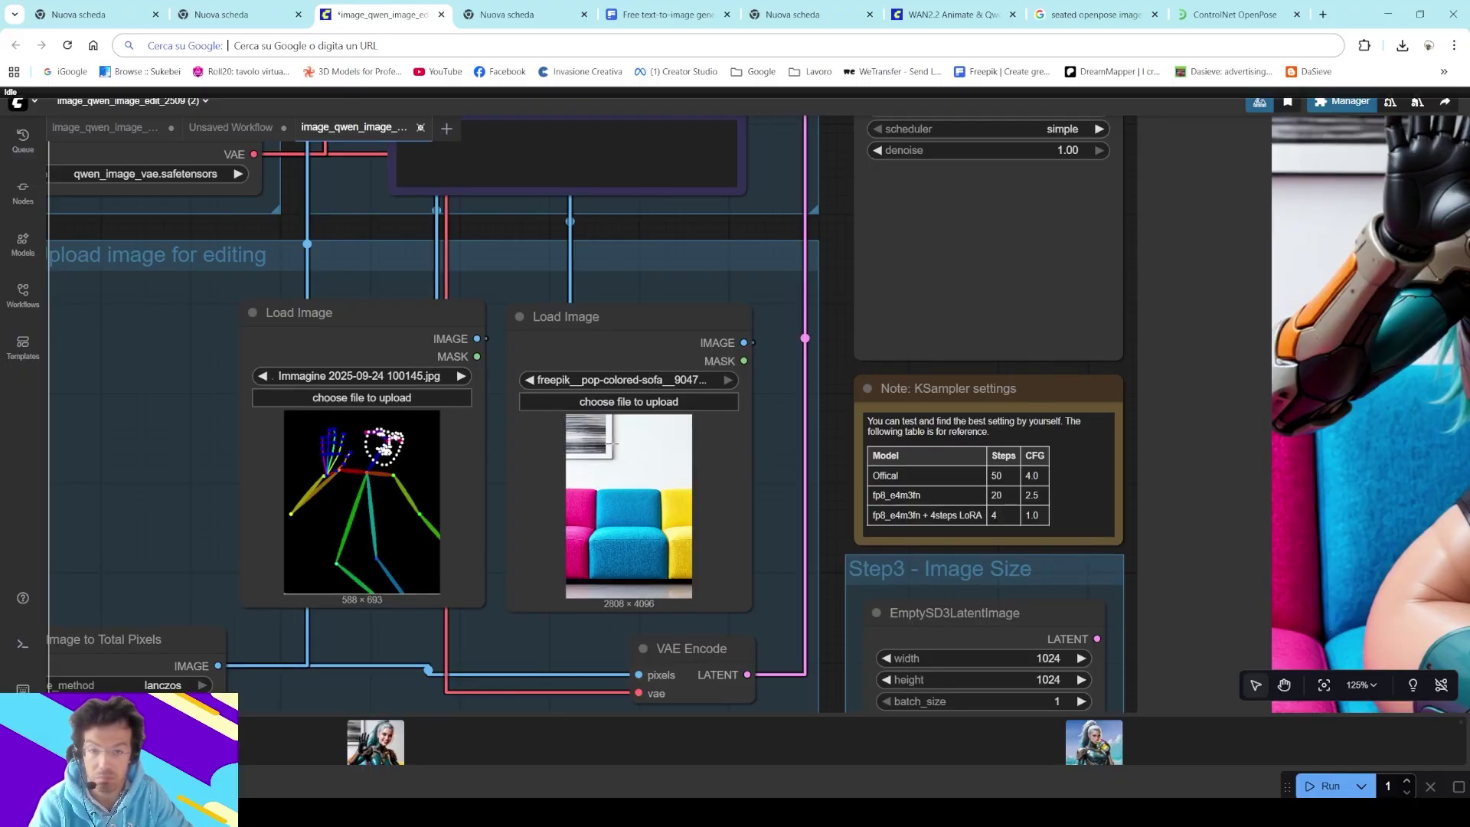
{"action": "scroll", "coordinate": [1289, 460], "scroll_direction": "down", "scroll_amount": 3}
{"action": "scroll", "coordinate": [1290, 459], "scroll_direction": "down", "scroll_amount": 4}
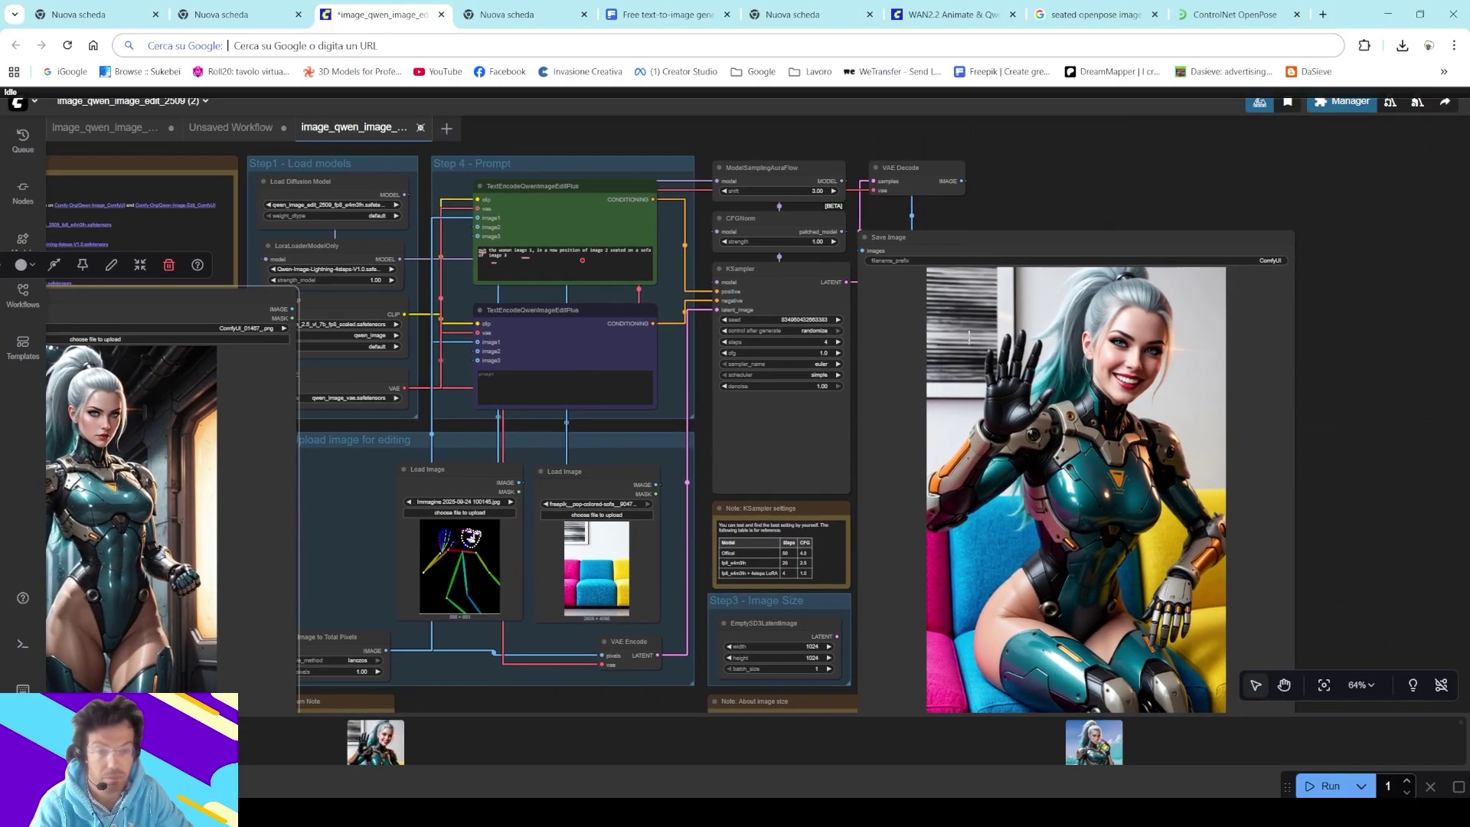
{"action": "scroll", "coordinate": [904, 414], "scroll_direction": "down", "scroll_amount": 4}
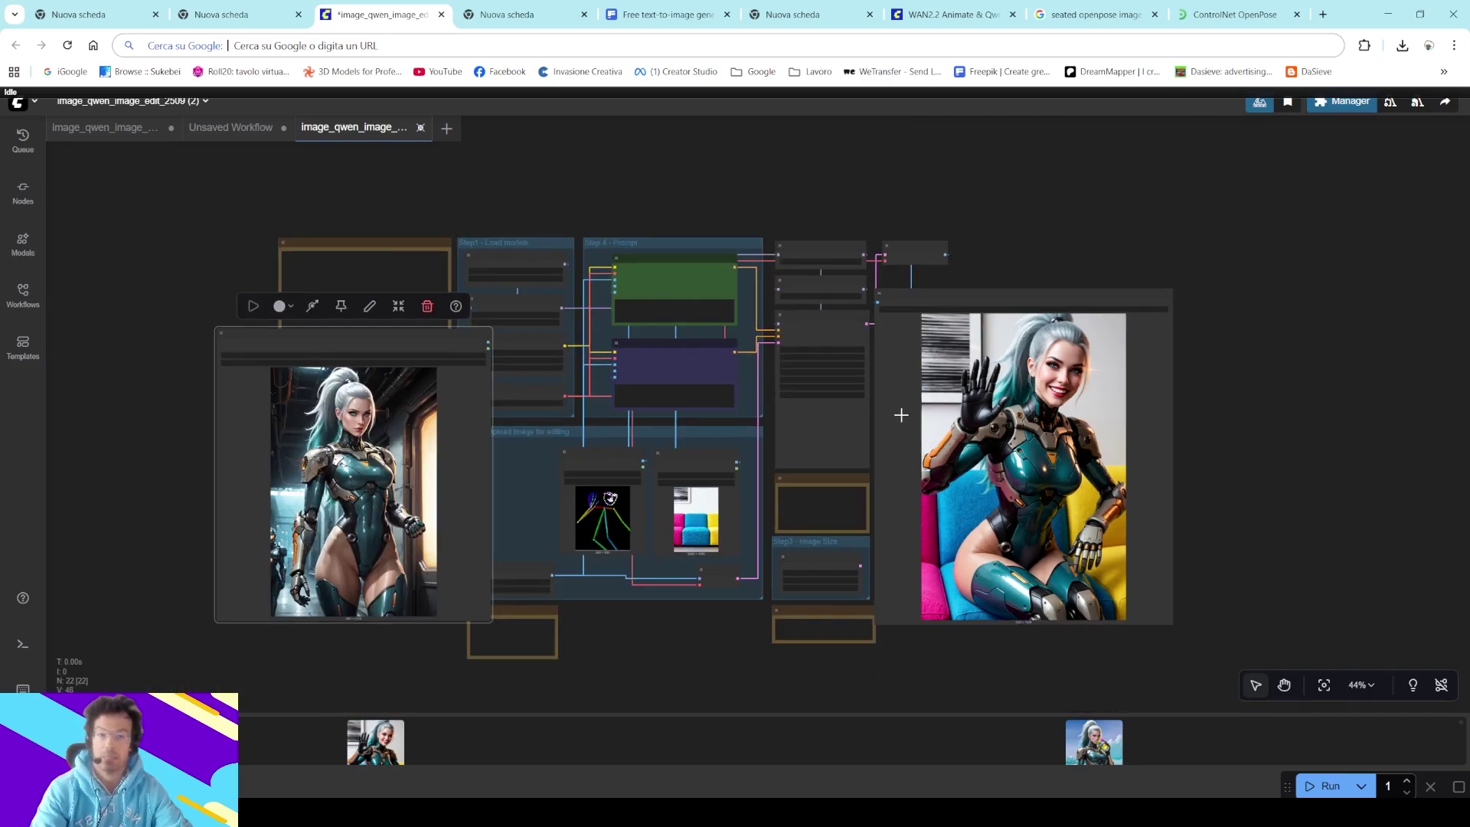
- Shrink the woman's Load Image node and put it back in the Step 2 group beside the pose skeleton node
{"action": "left_click_drag", "start_coordinate": [395, 343], "coordinate": [528, 441]}
{"action": "scroll", "coordinate": [357, 433], "scroll_direction": "up", "scroll_amount": 7}
{"action": "scroll", "coordinate": [343, 427], "scroll_direction": "down", "scroll_amount": 3}
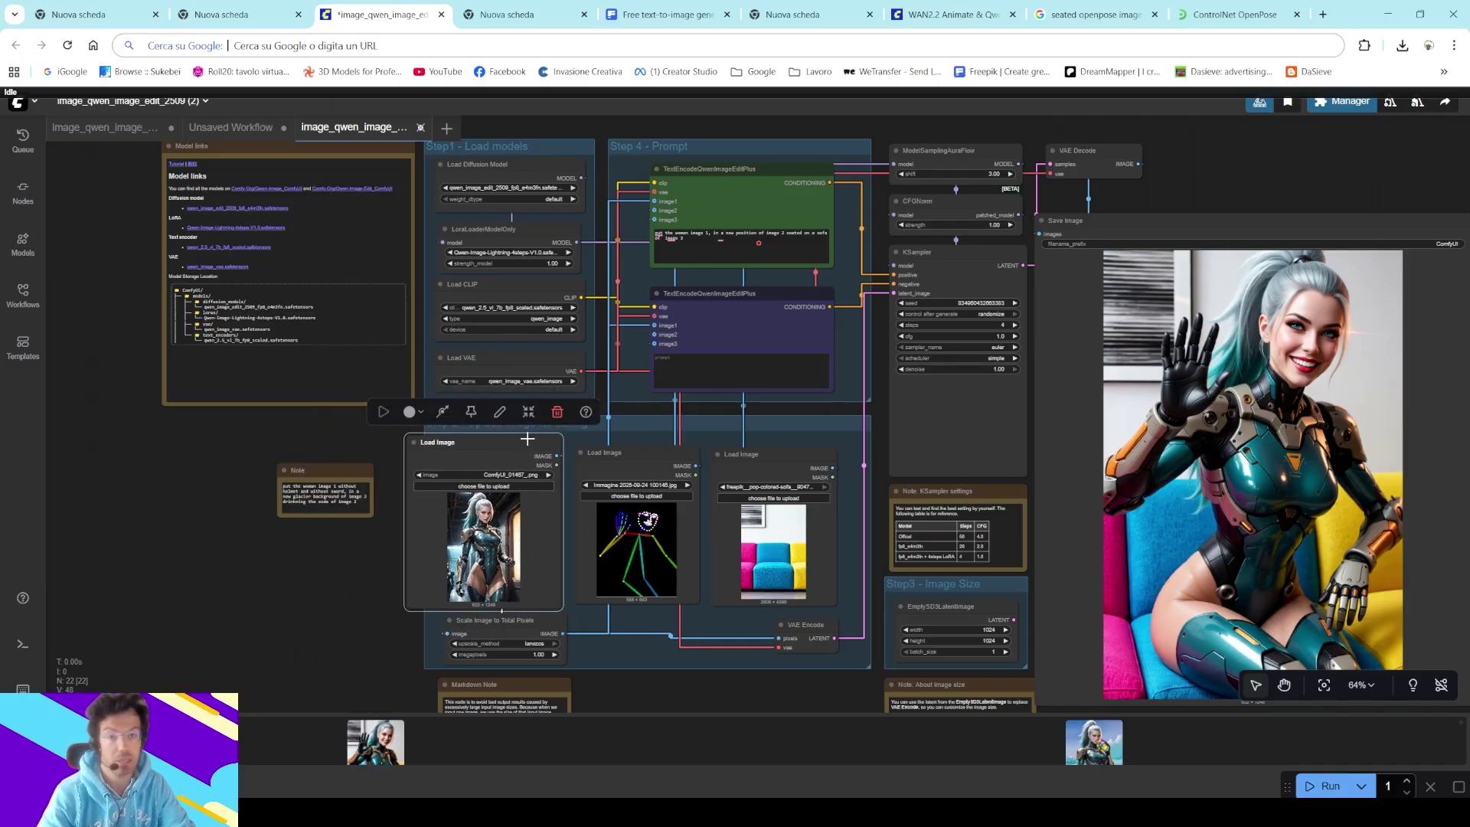
{"action": "left_click_drag", "start_coordinate": [883, 414], "coordinate": [802, 355]}
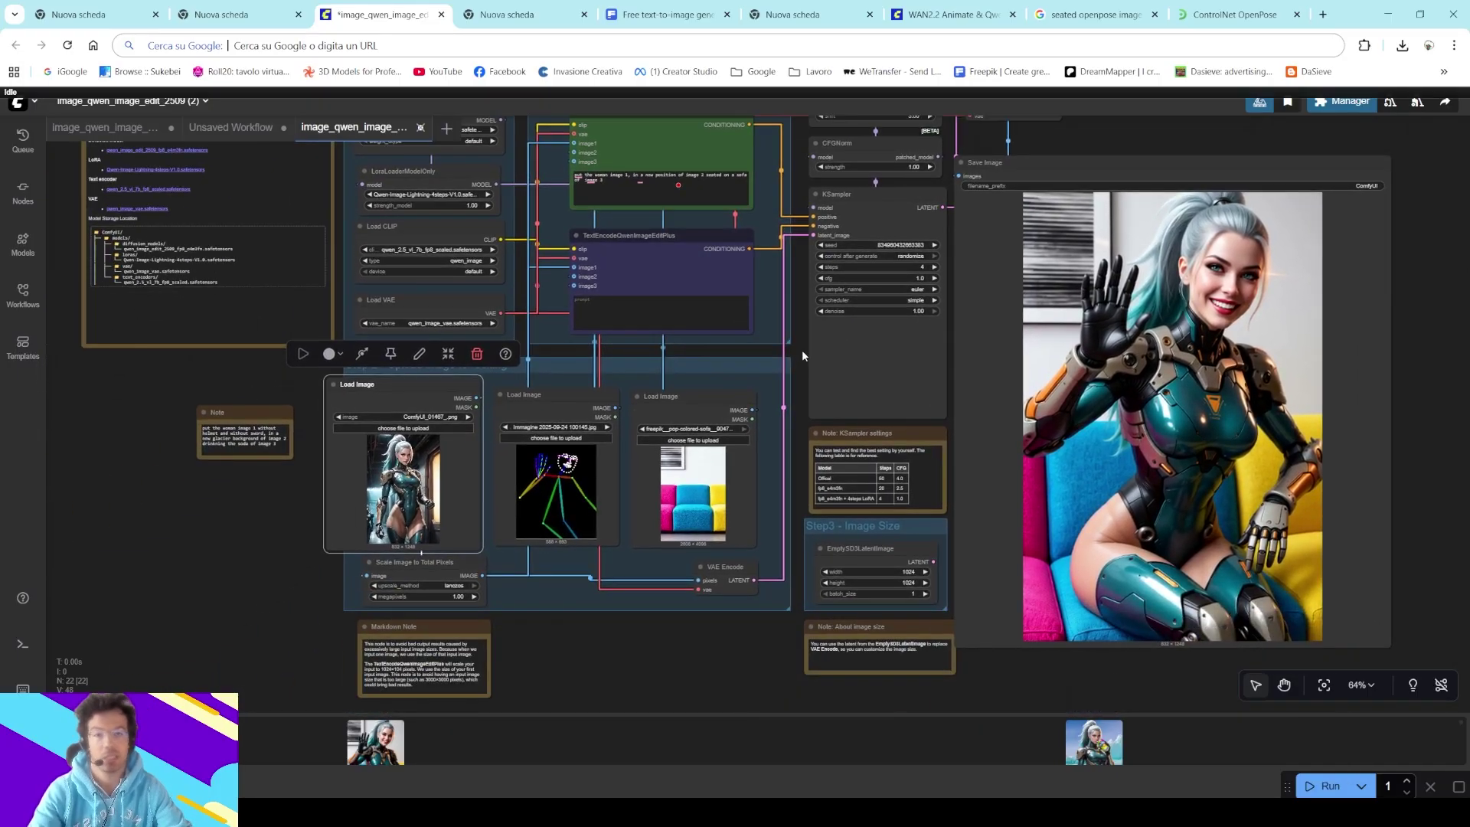
- Inspect the seated woman's face and raised hand up close and shift the Save Image node slightly away from the sampler nodes
{"action": "scroll", "coordinate": [949, 476], "scroll_direction": "down", "scroll_amount": 5}
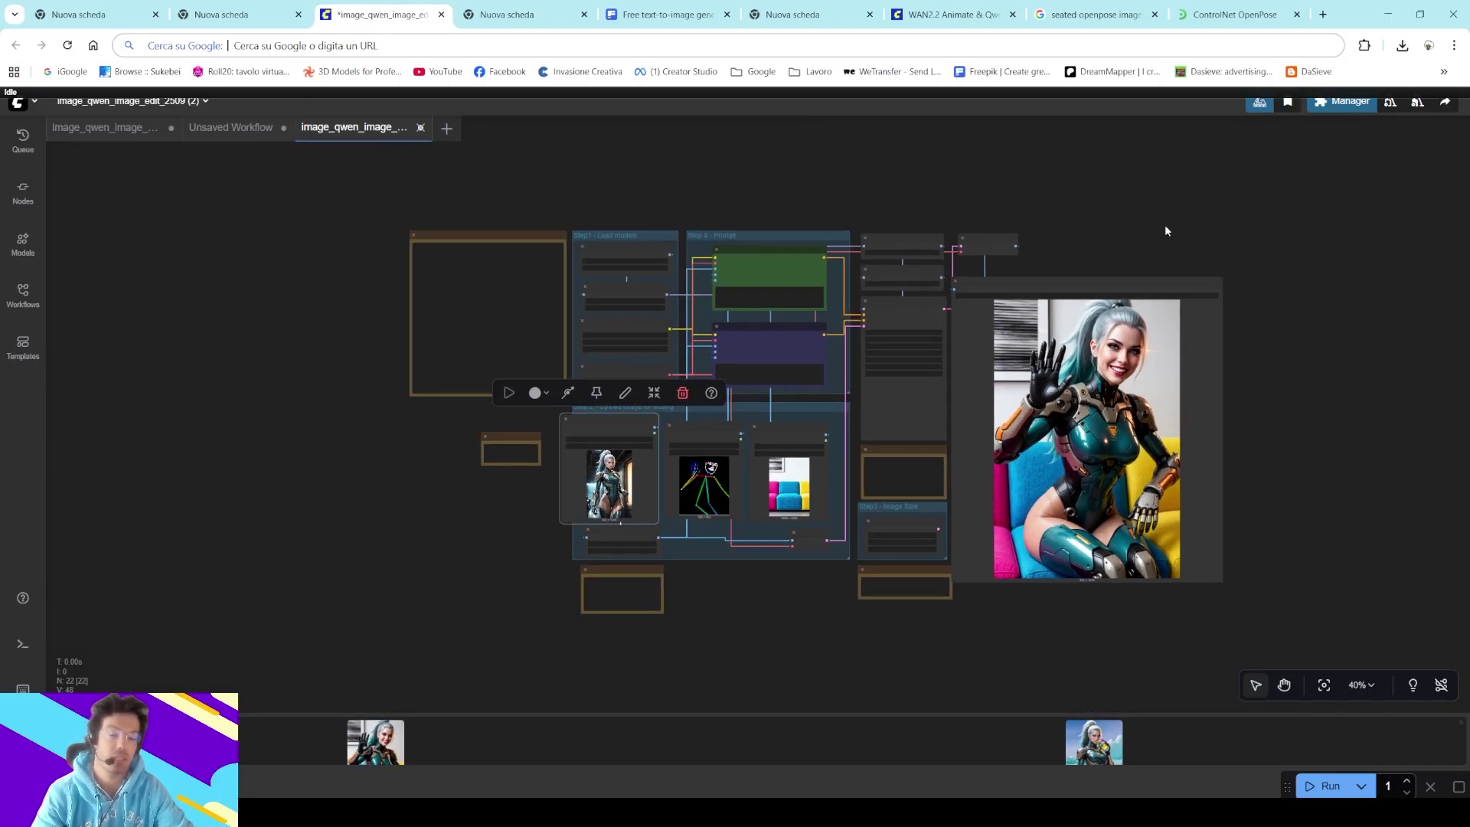
{"action": "left_click_drag", "start_coordinate": [1165, 224], "coordinate": [982, 322]}
{"action": "scroll", "coordinate": [972, 333], "scroll_direction": "up", "scroll_amount": 12}
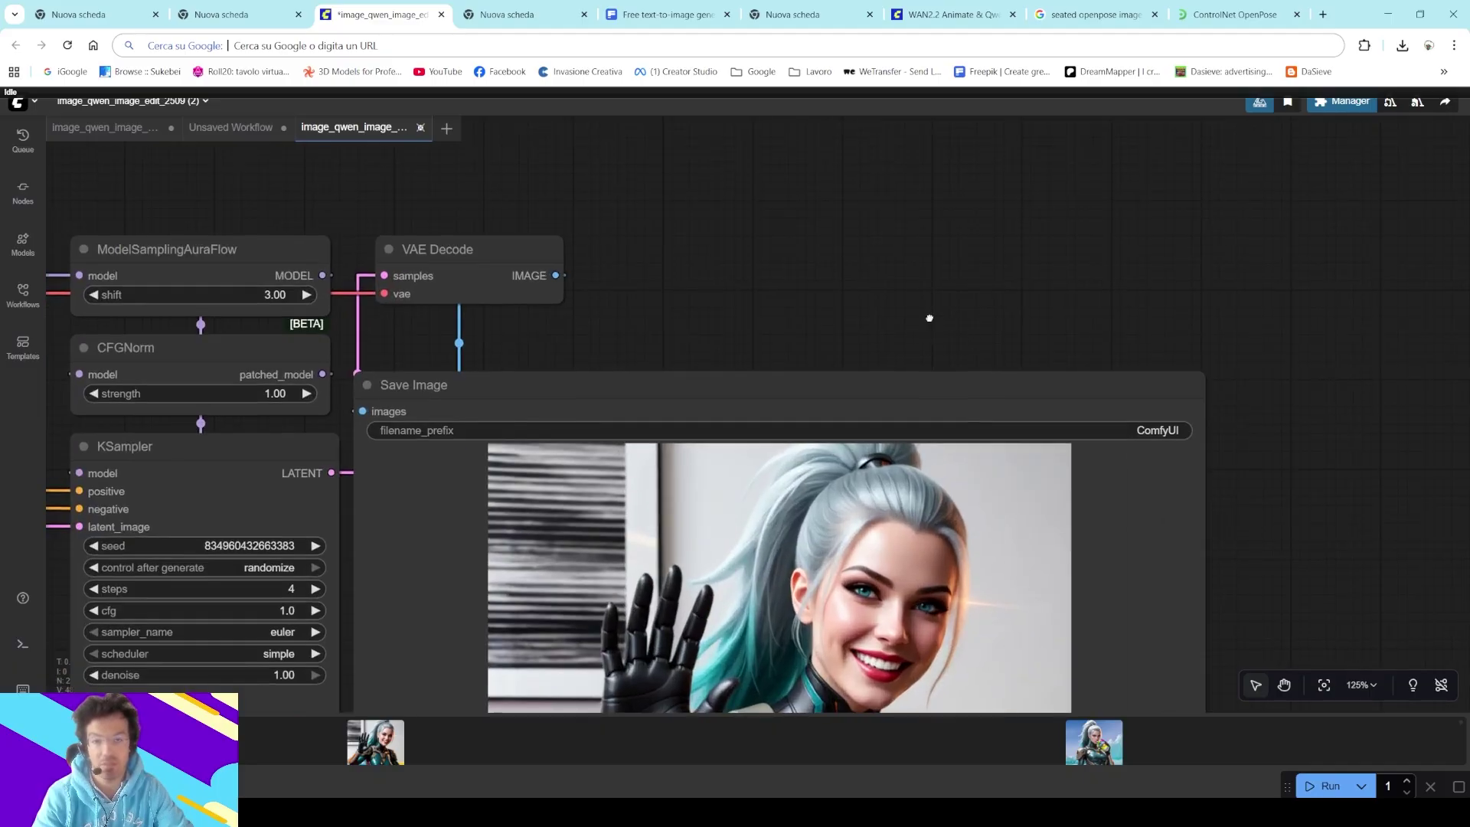
{"action": "scroll", "coordinate": [1077, 202], "scroll_direction": "down", "scroll_amount": 8}
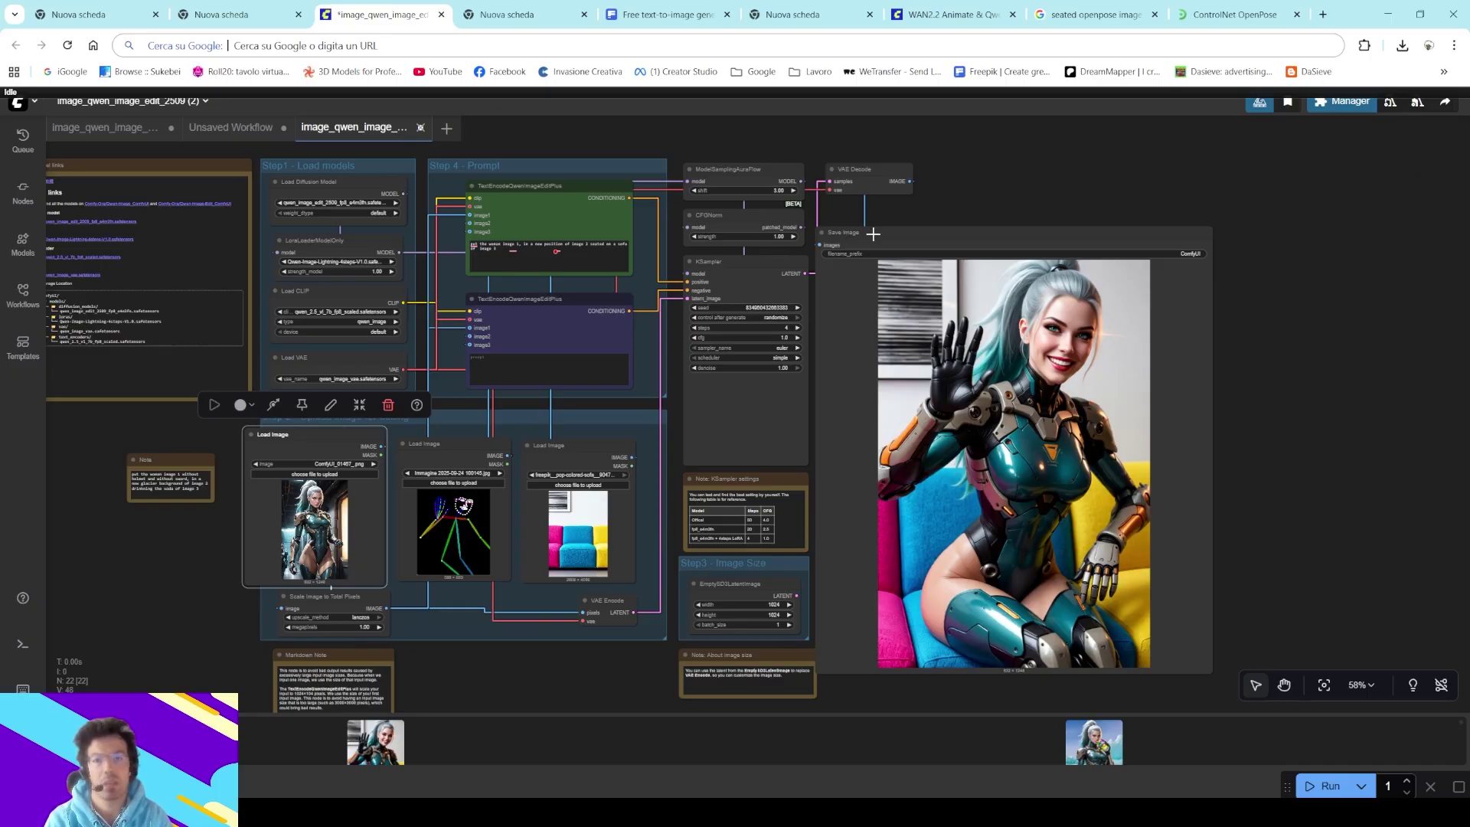
{"action": "left_click_drag", "start_coordinate": [873, 233], "coordinate": [921, 235]}
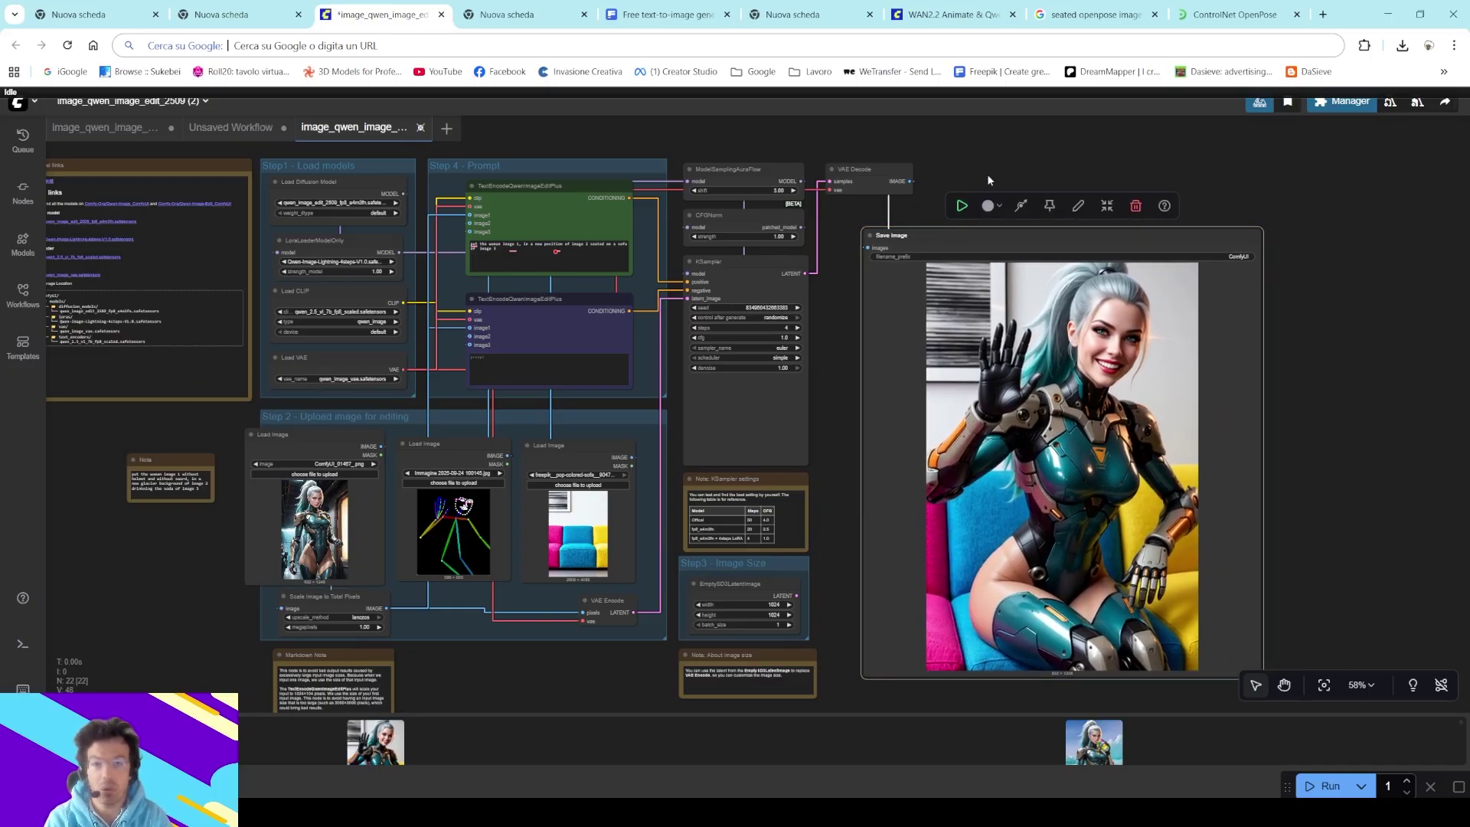
{"action": "left_click_drag", "start_coordinate": [980, 149], "coordinate": [997, 254]}
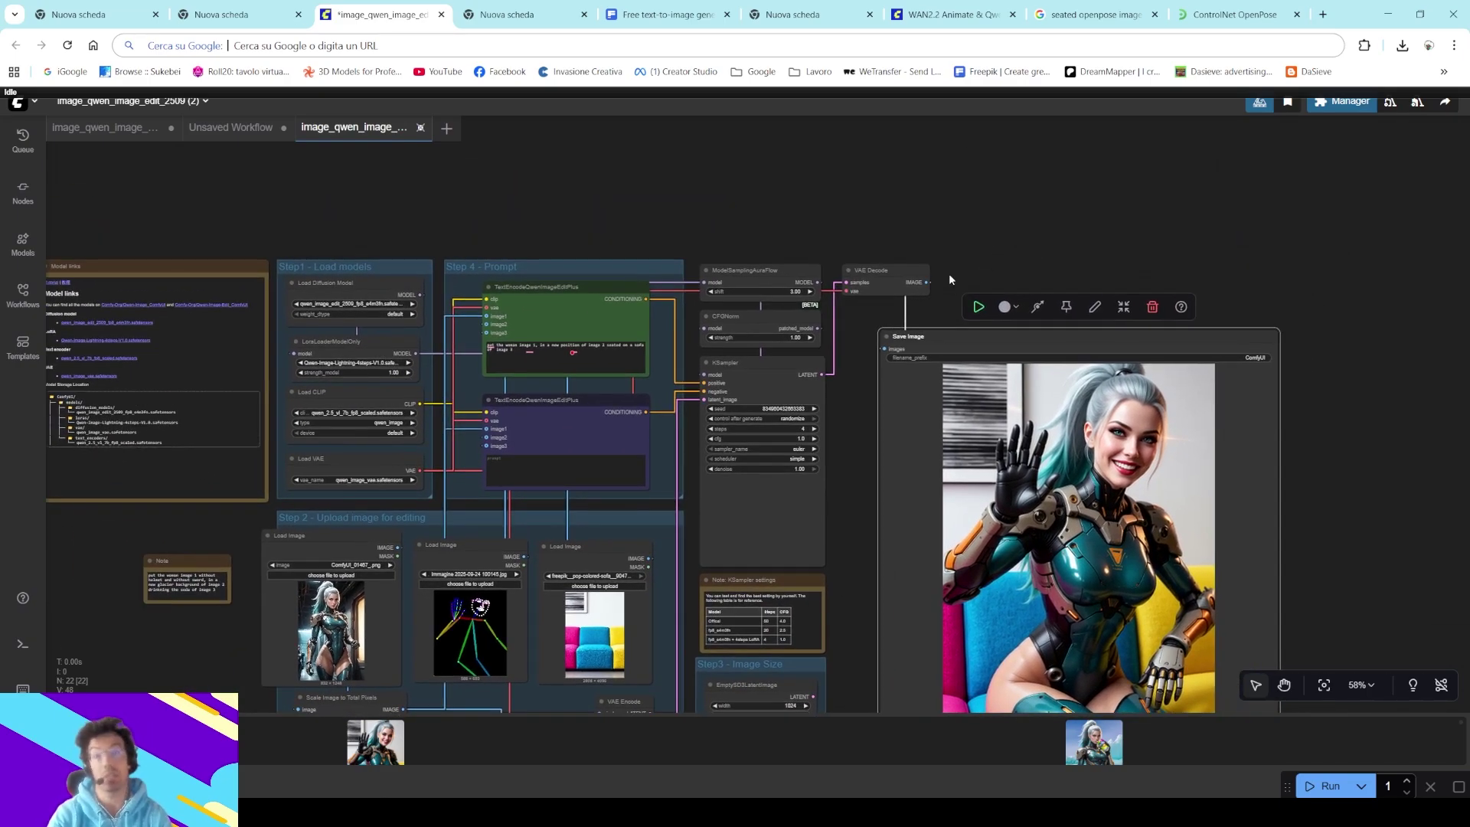